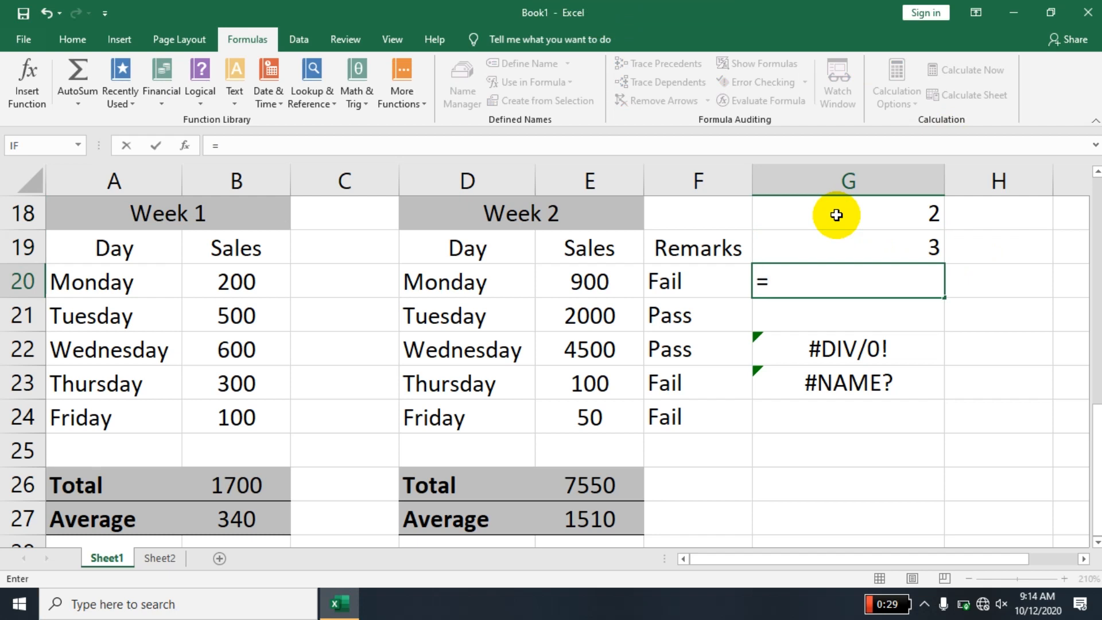
- Enter the formula =G18+G19+G20 in cell G20 and dismiss the circular reference warning
left_click(835, 209)
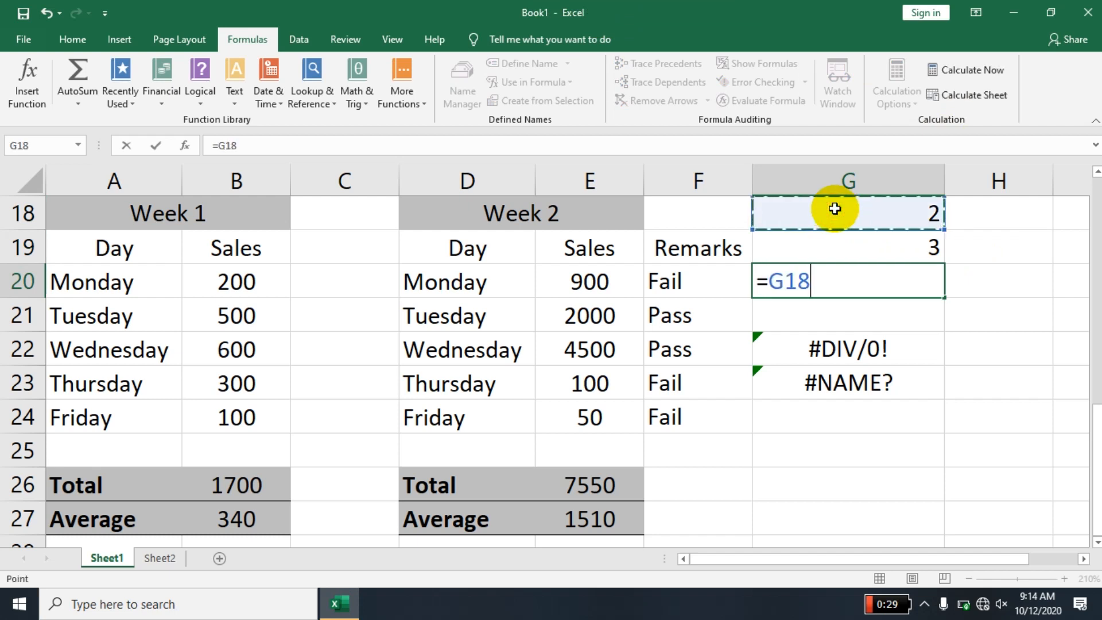
type("+")
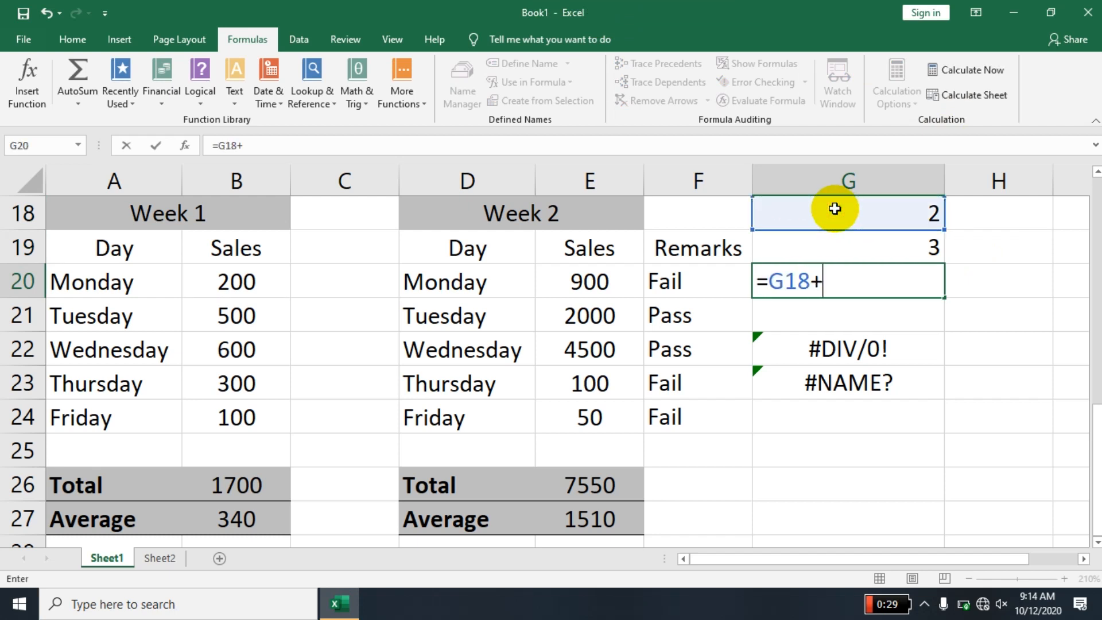
left_click(854, 240)
type("+g")
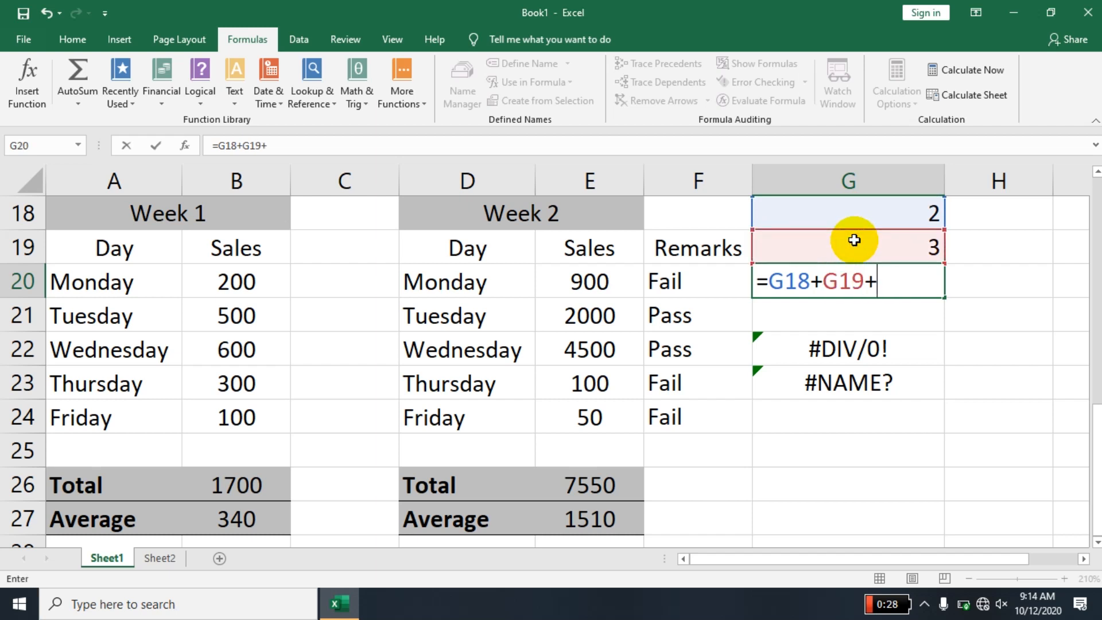
type("20")
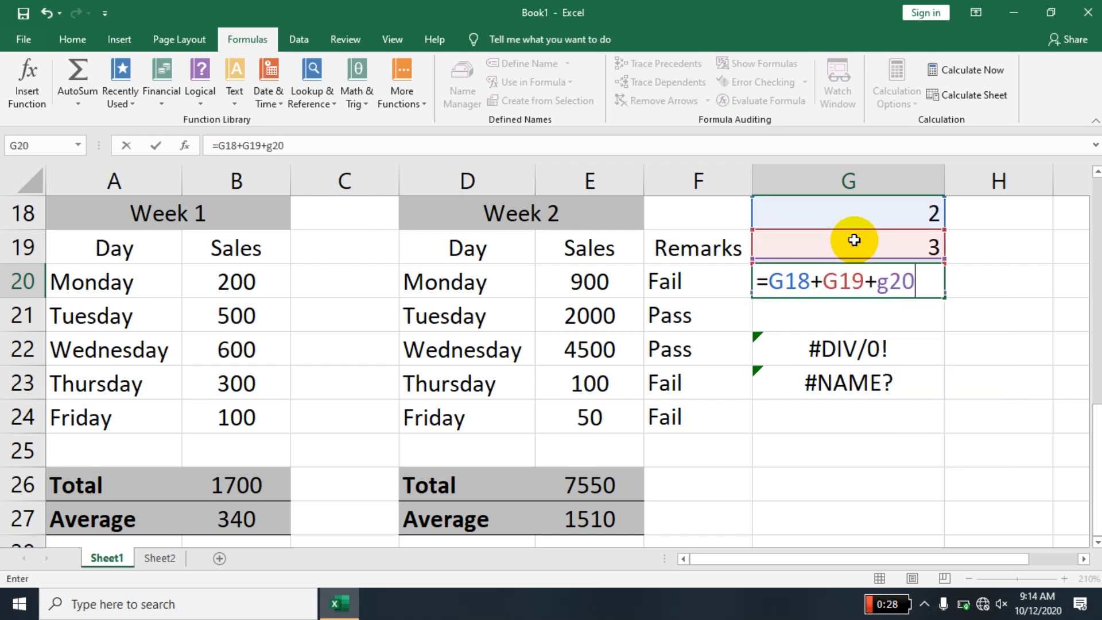
key("Return")
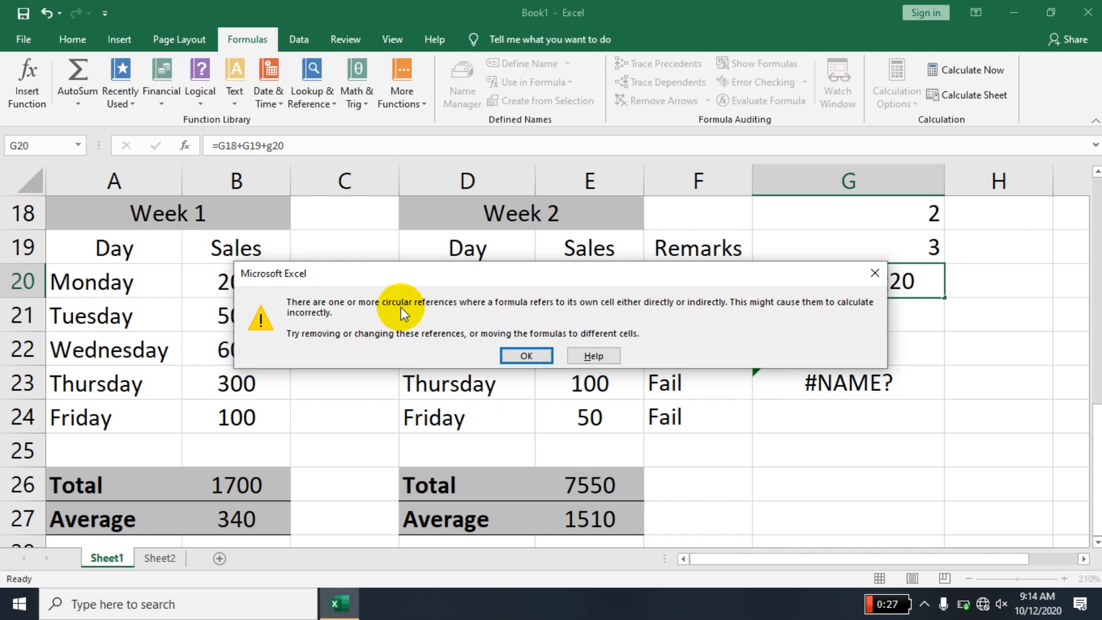
left_click(526, 357)
- Remove the self-reference from the formula in G20 so it reads =G18+G19
left_click(821, 277)
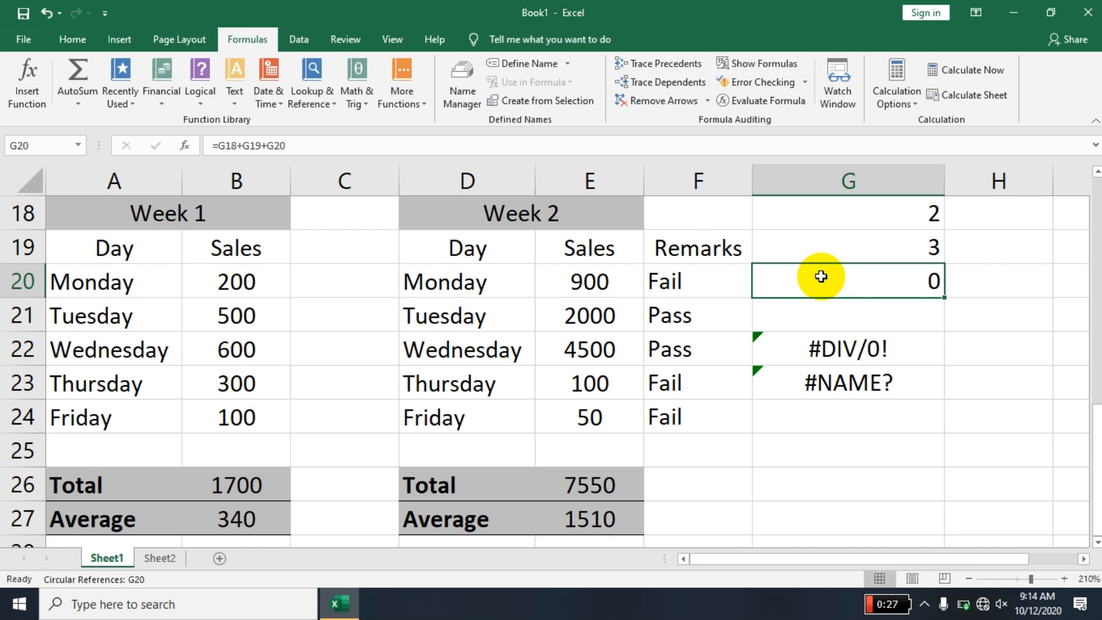
double_click(821, 277)
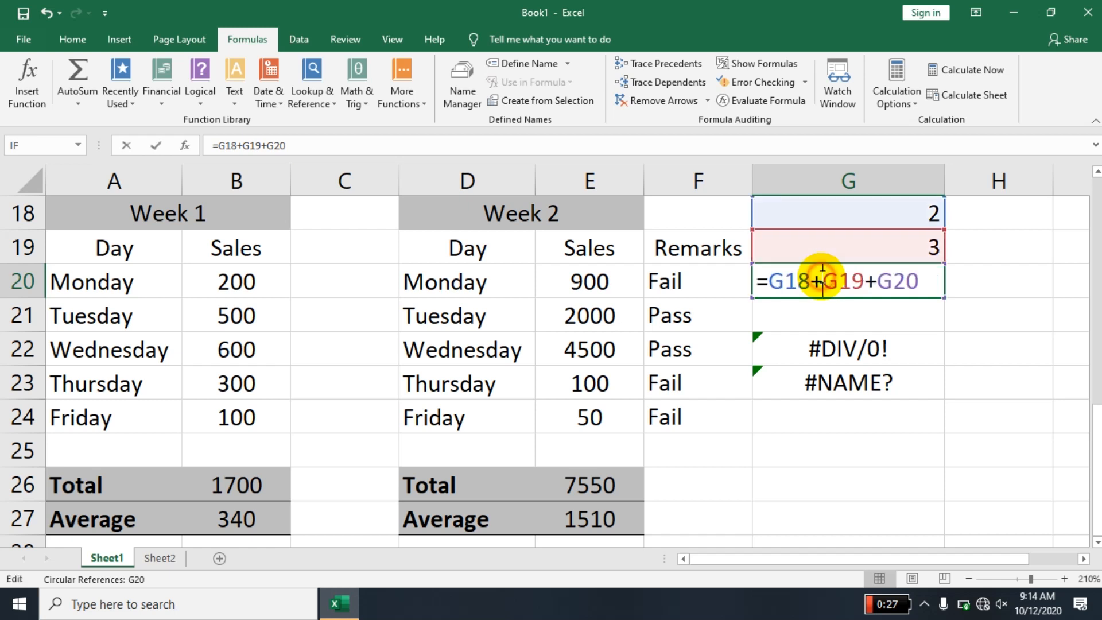
left_click_drag(918, 281, 870, 282)
key("BackSpace")
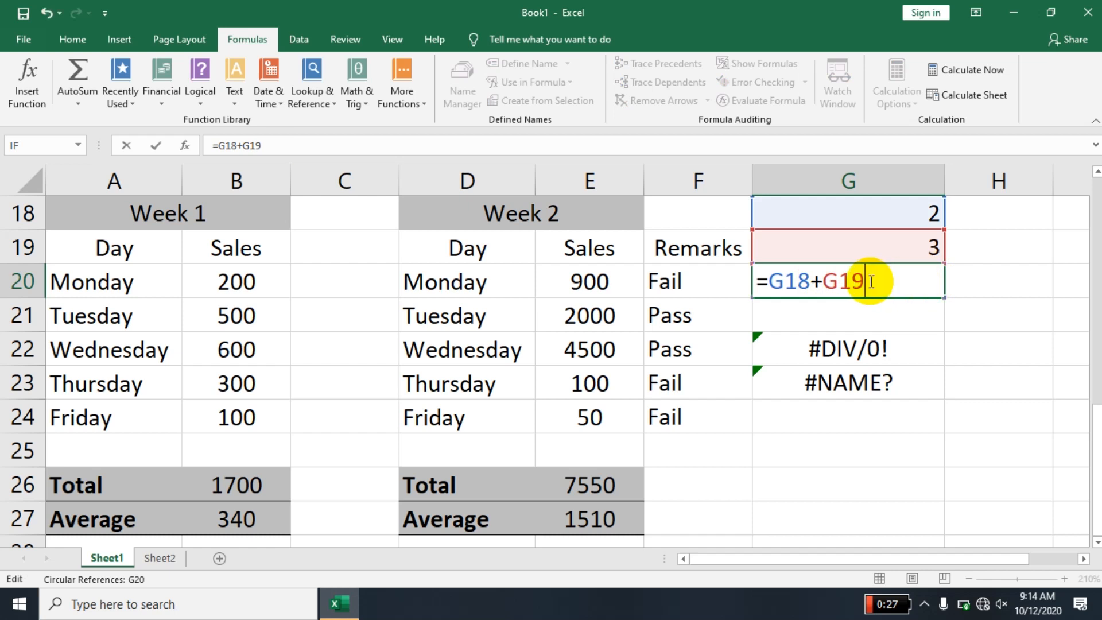
key("Return")
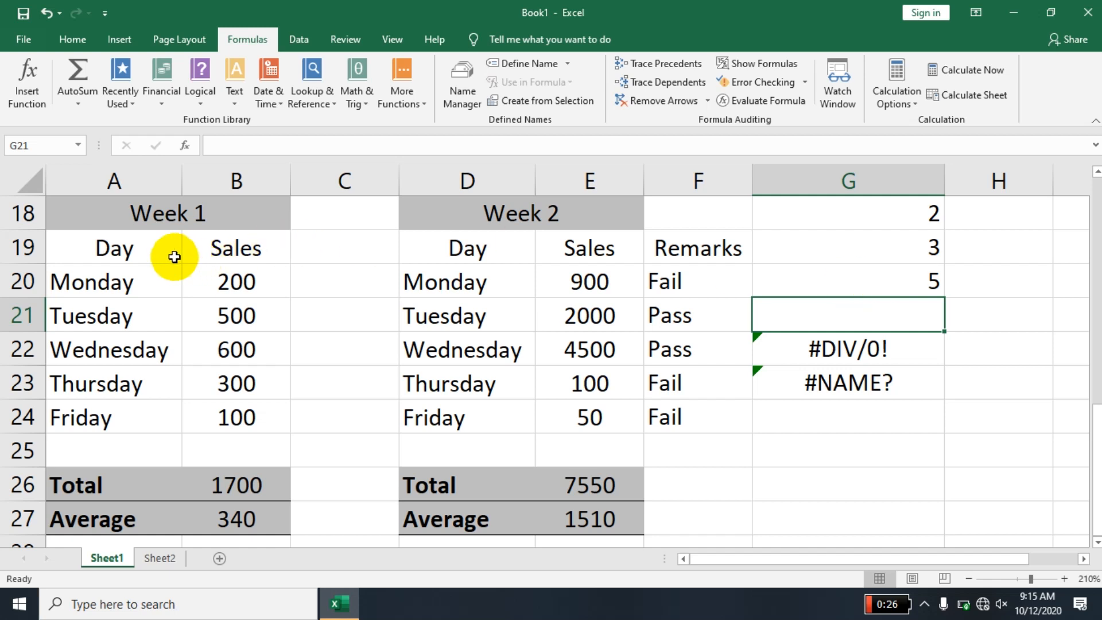
- Examine the Quick Analysis categories offered for the Week 1 day names in A20:A24
left_click_drag(113, 283, 93, 423)
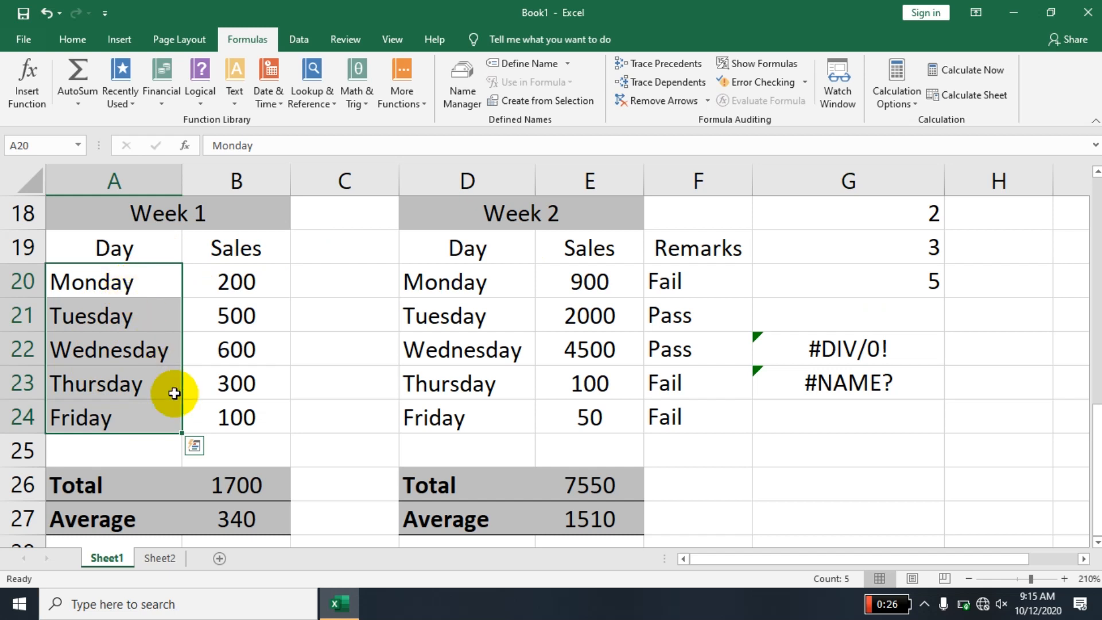
left_click(199, 453)
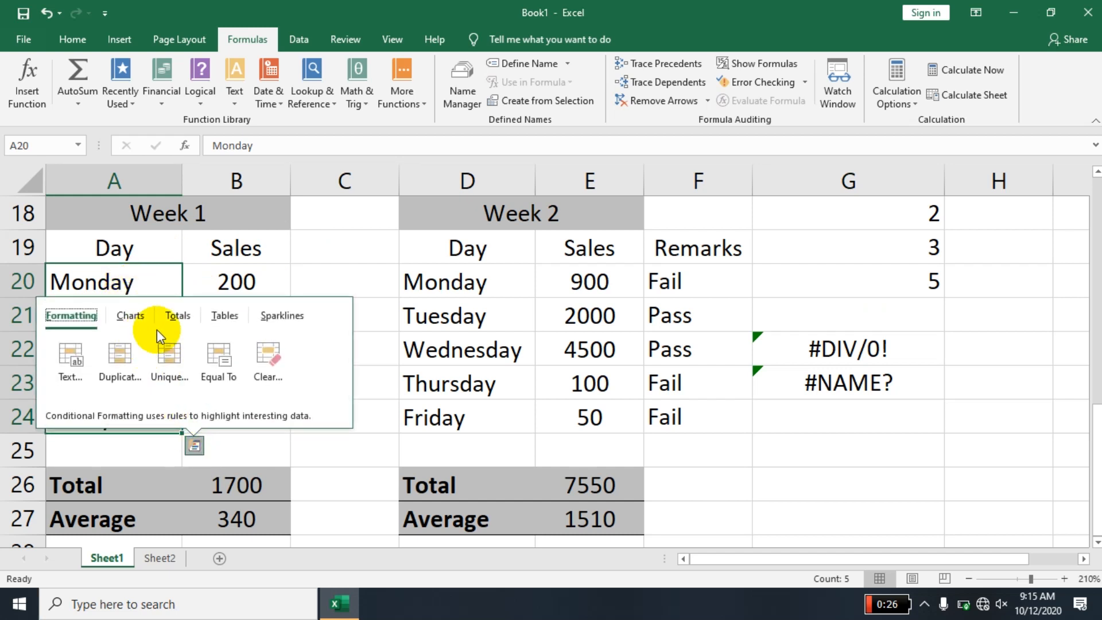
left_click(176, 320)
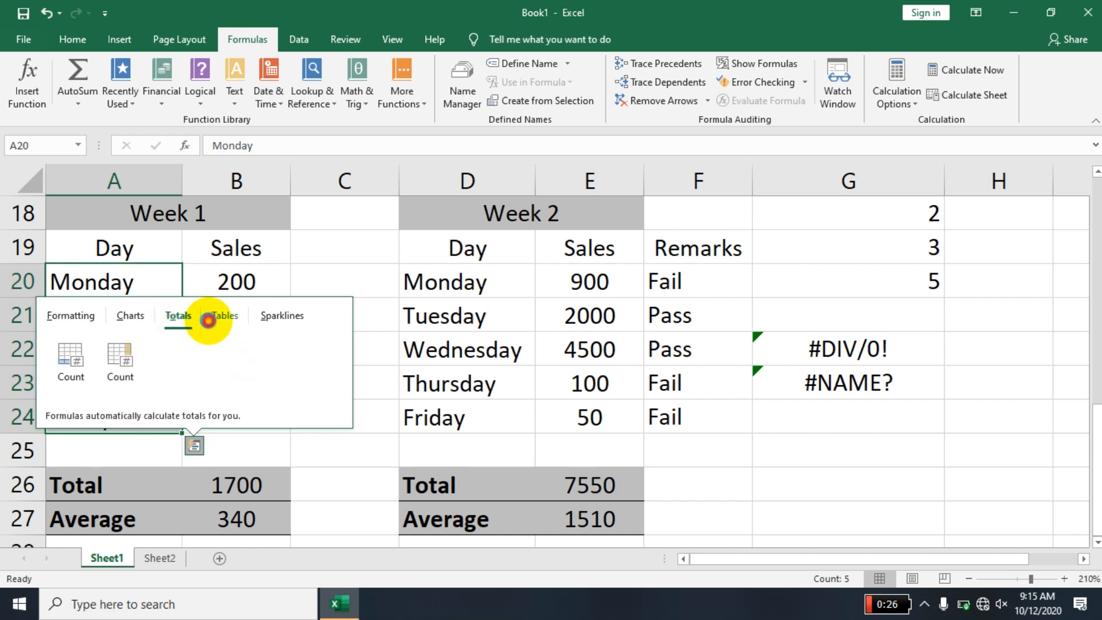
left_click(224, 316)
left_click(264, 317)
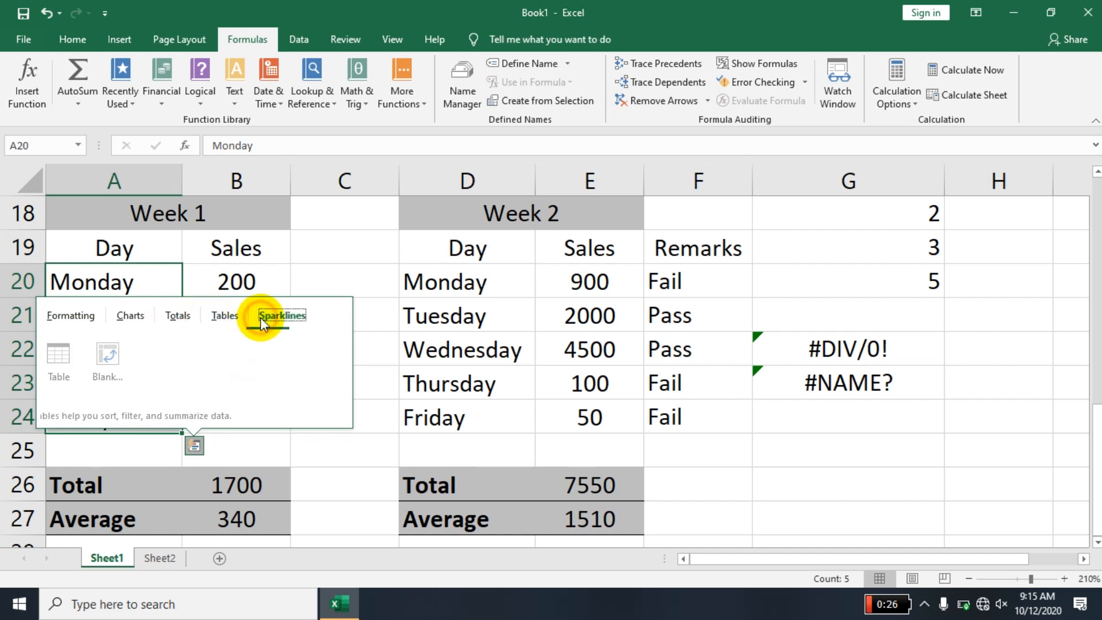
left_click(225, 317)
left_click(187, 320)
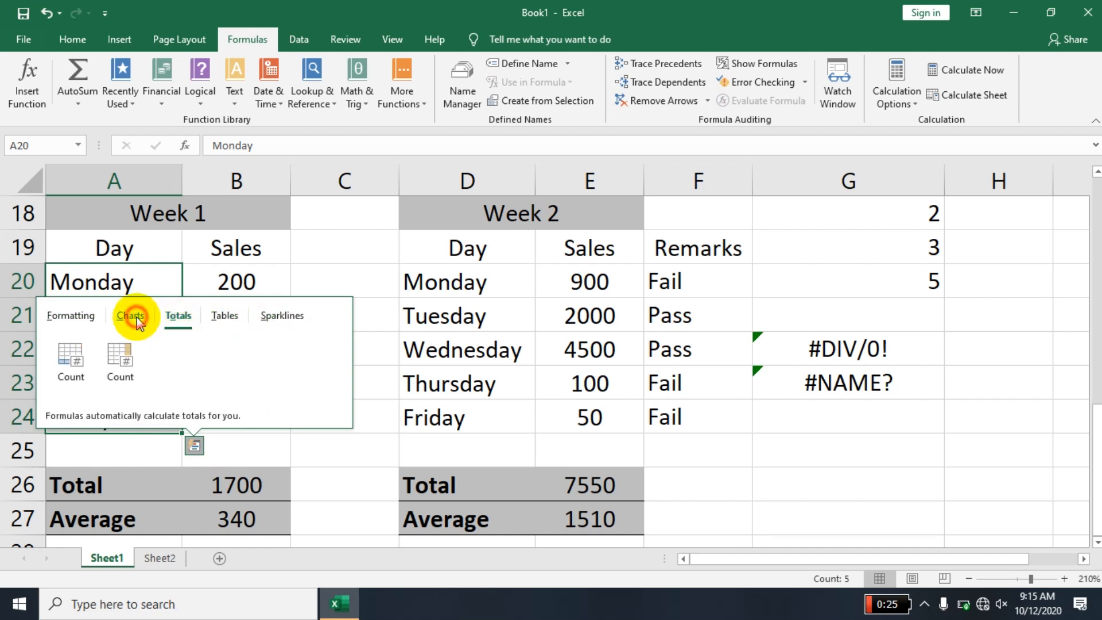
left_click(133, 315)
left_click(84, 318)
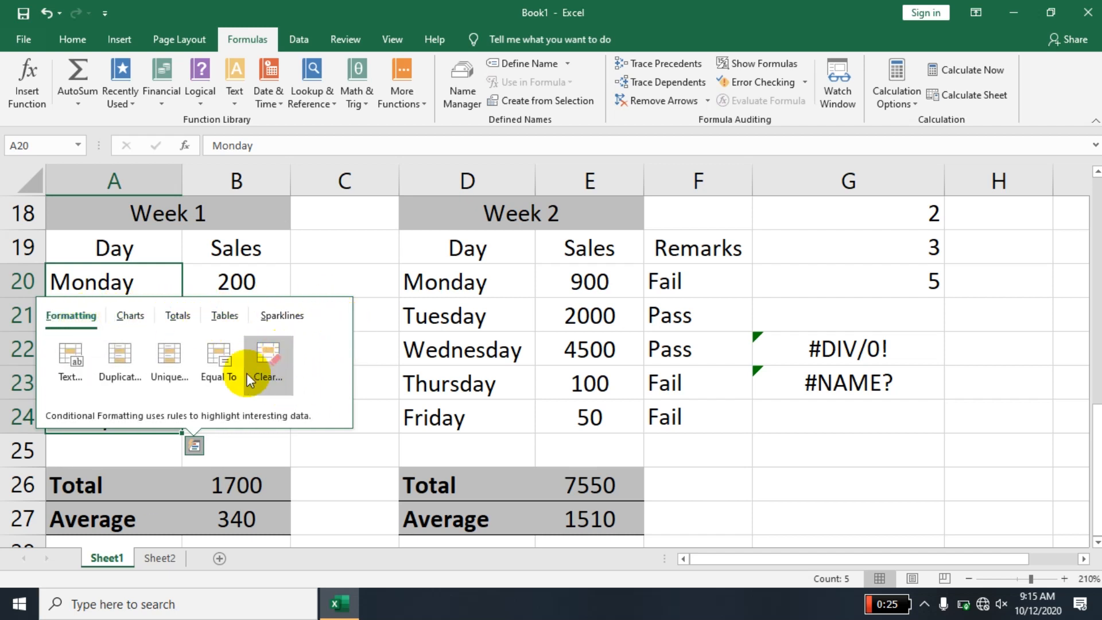
mouse_move(550, 1)
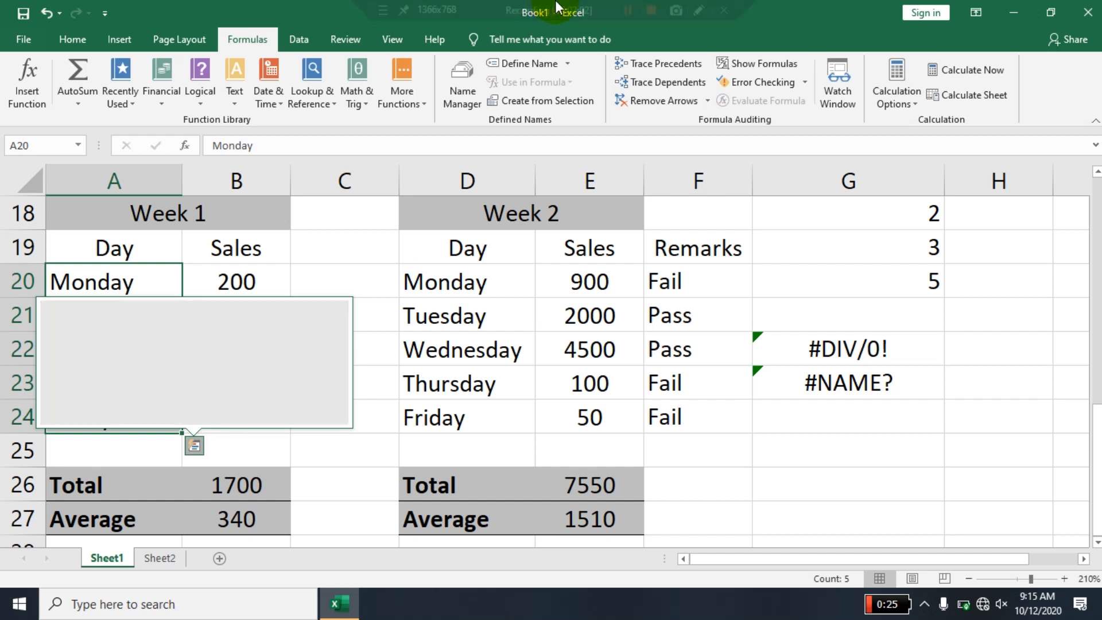
left_click(626, 11)
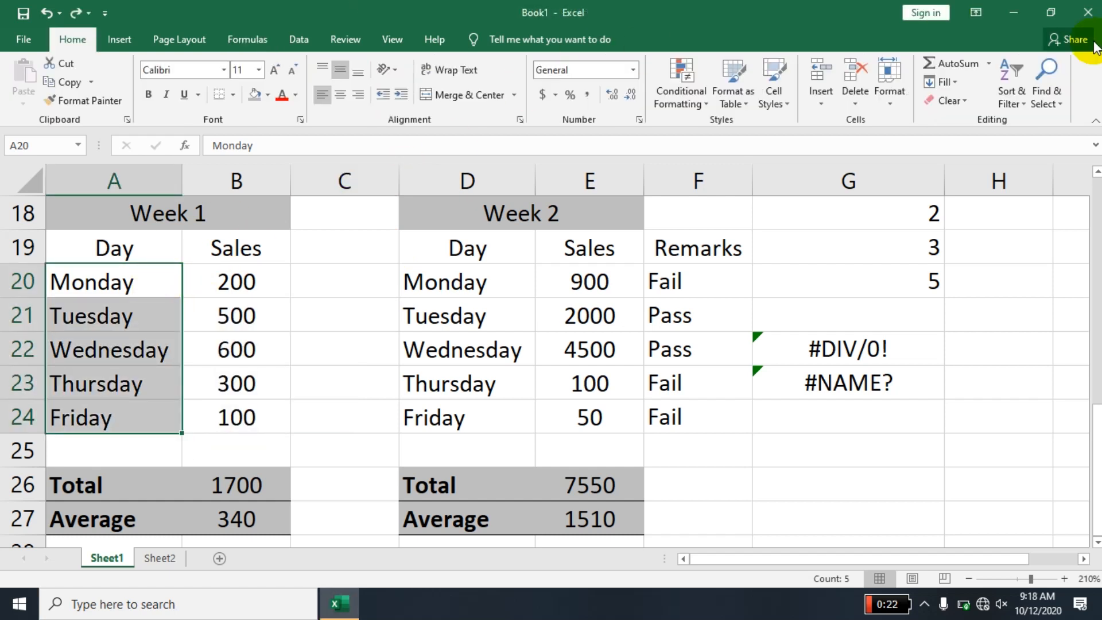
- Try sorting the Week 1 day names in A20:A24 from A to Z within the current selection only, and undo the sort
left_click(1012, 100)
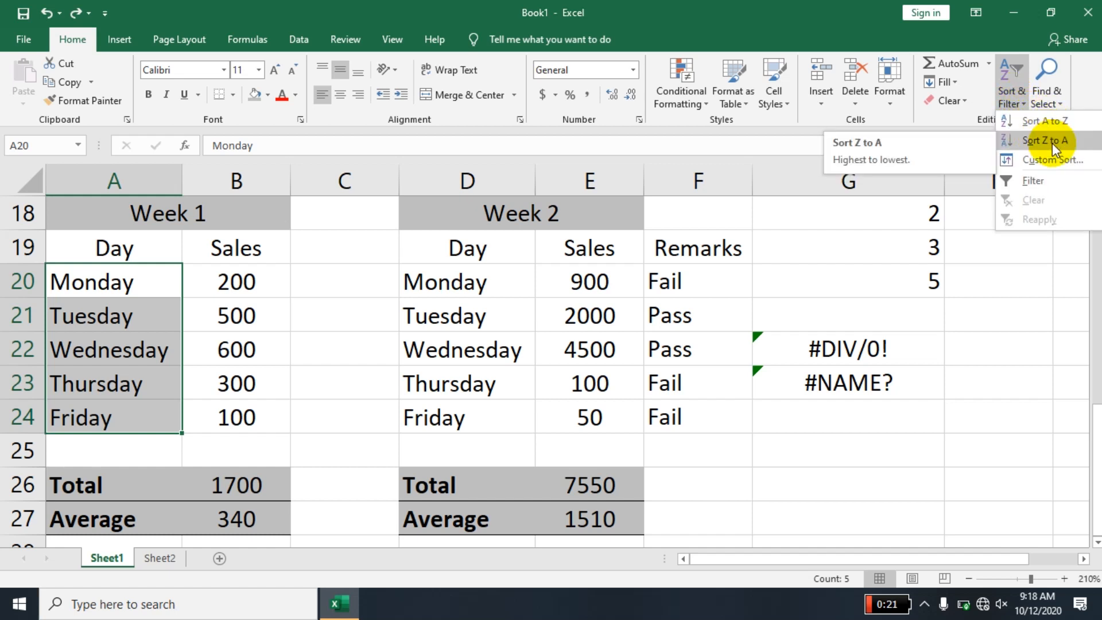
left_click(1049, 123)
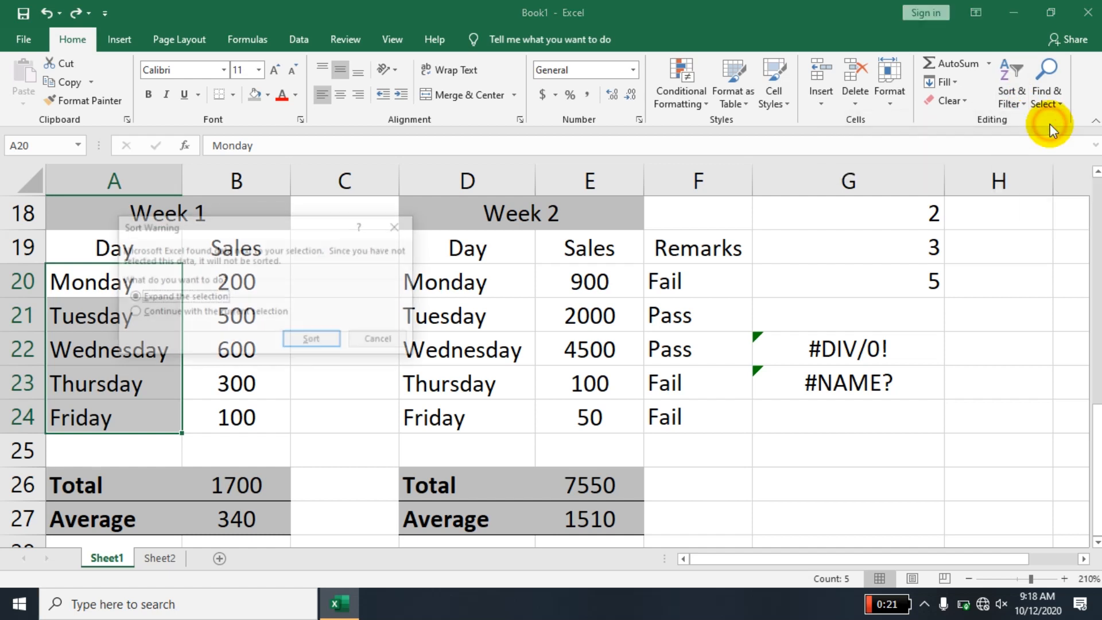
left_click(255, 312)
left_click(307, 340)
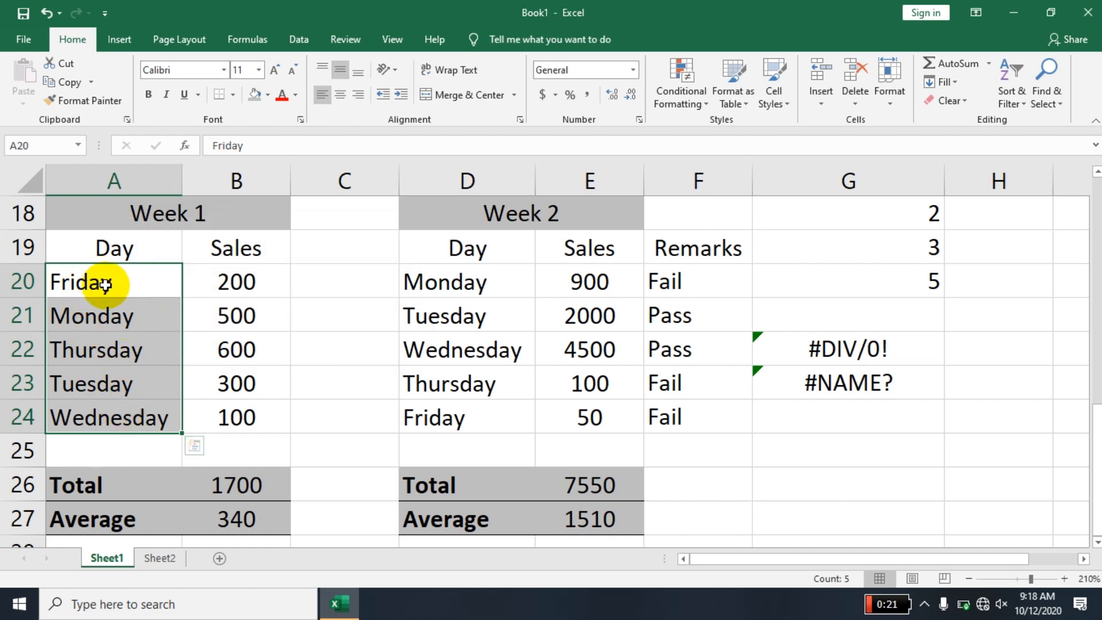
key("ctrl+z")
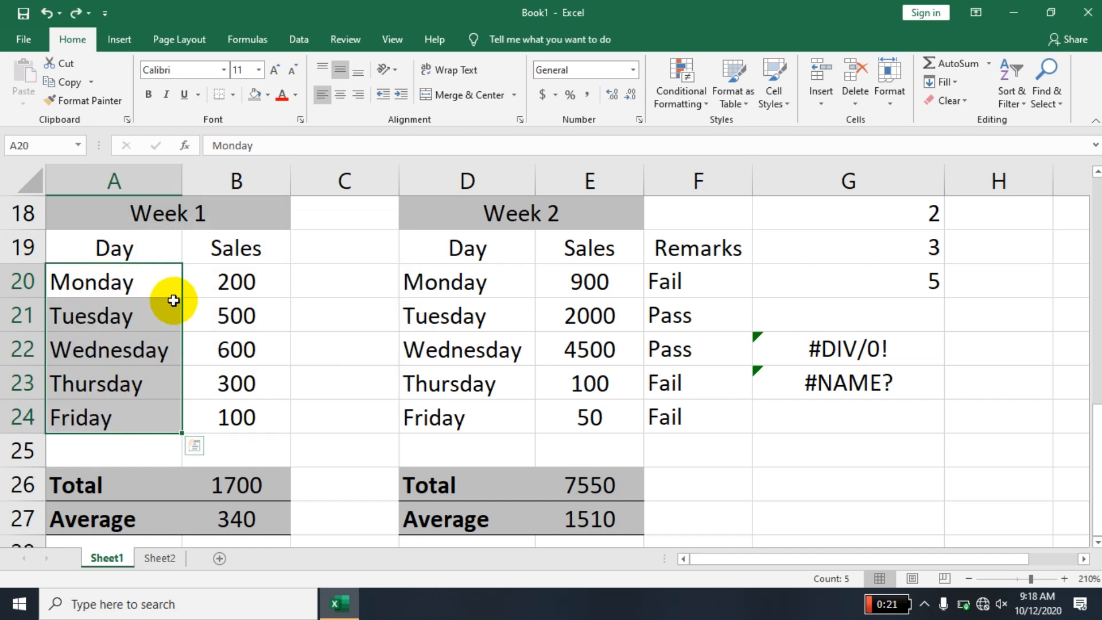
- Sort the Week 1 day names in A20:A24 from A to Z, continuing with the current selection only
left_click(1005, 104)
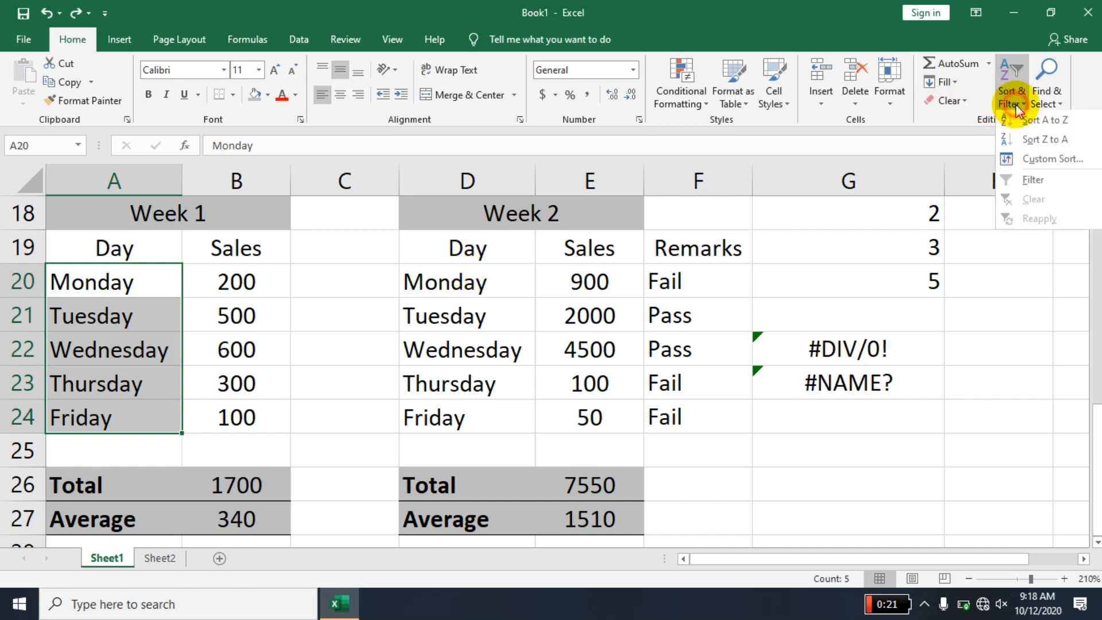
left_click(1048, 127)
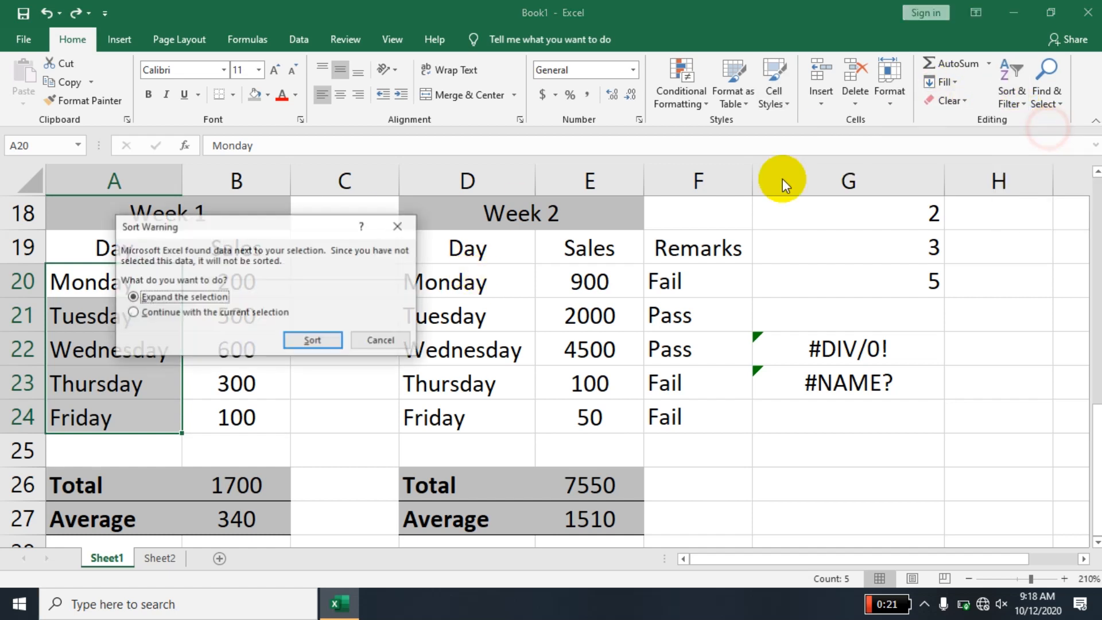
left_click(241, 313)
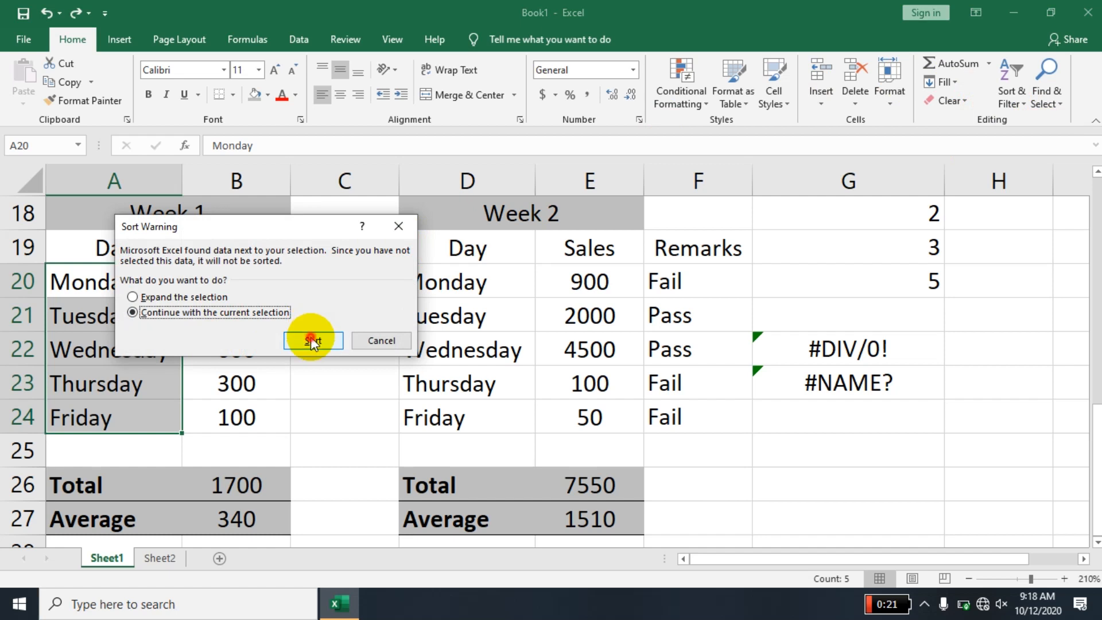
left_click(313, 340)
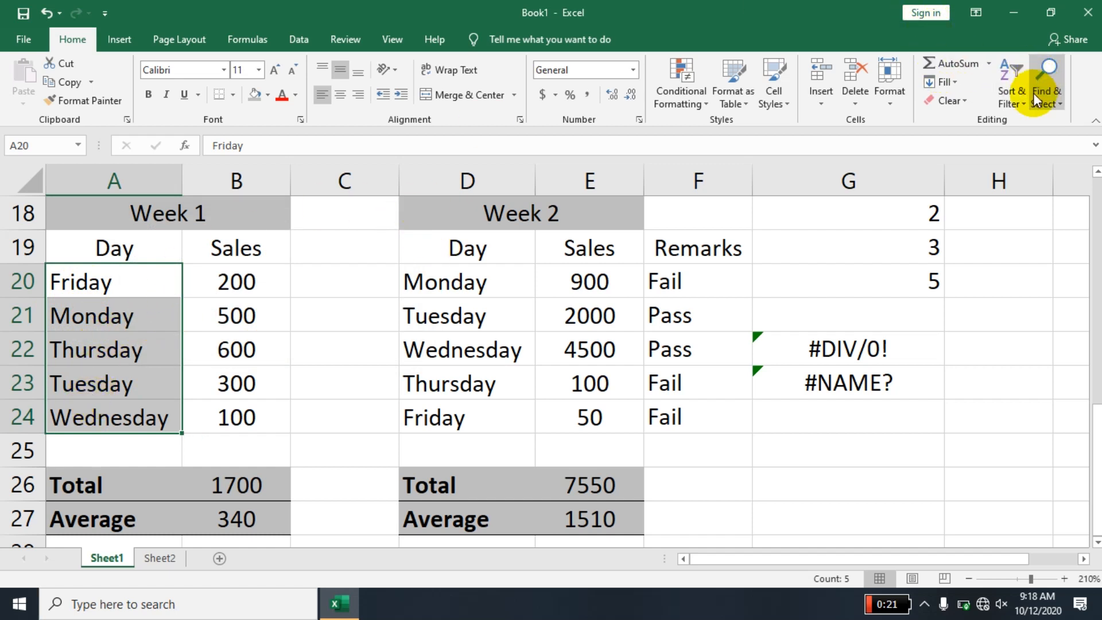
- Try sorting the Week 1 day names from Z to A within the current selection only, and undo that sort
left_click(1011, 105)
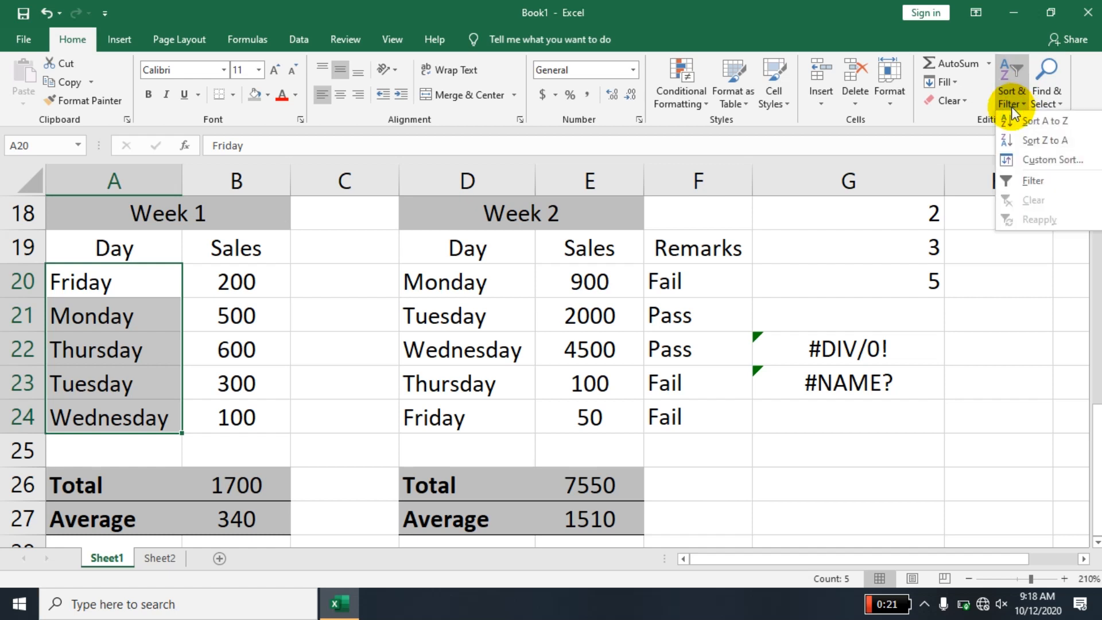
left_click(1028, 140)
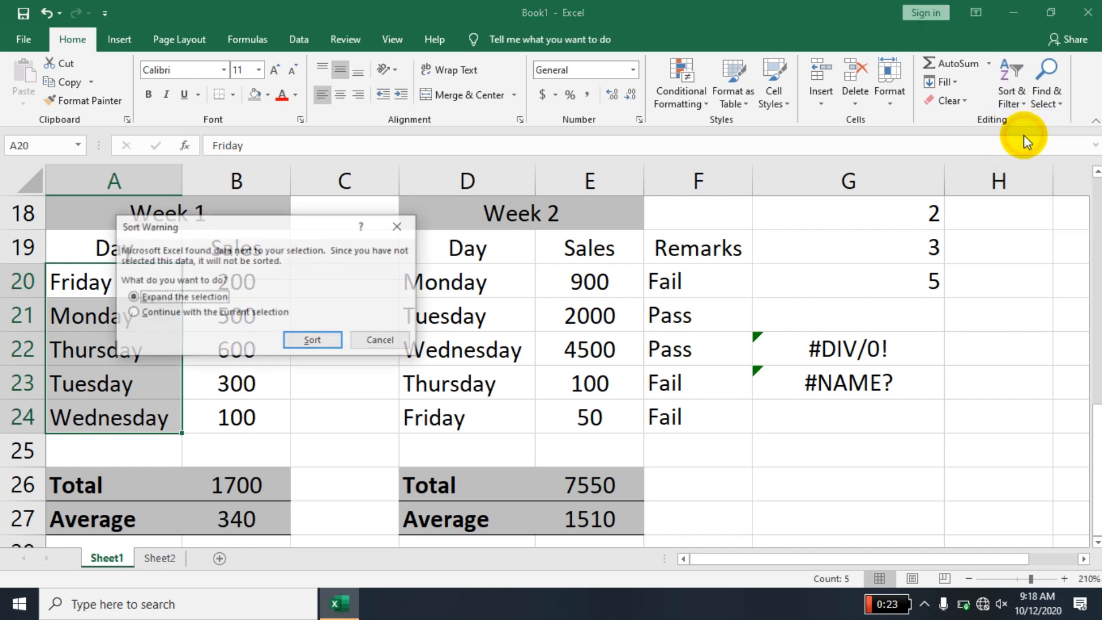
left_click(260, 314)
left_click(304, 342)
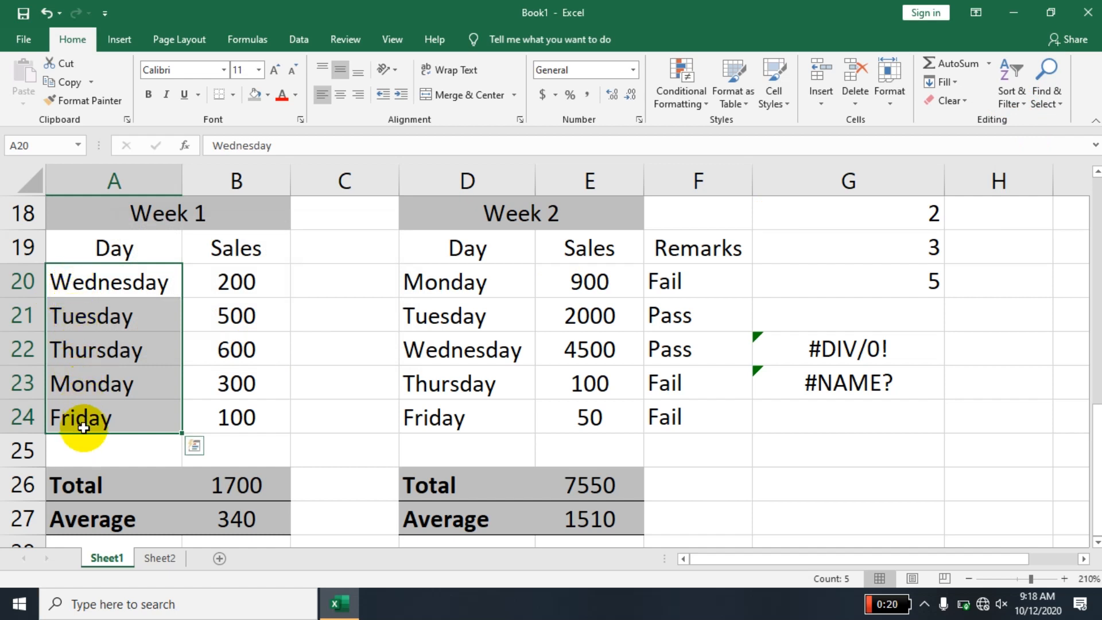
key("ctrl+z")
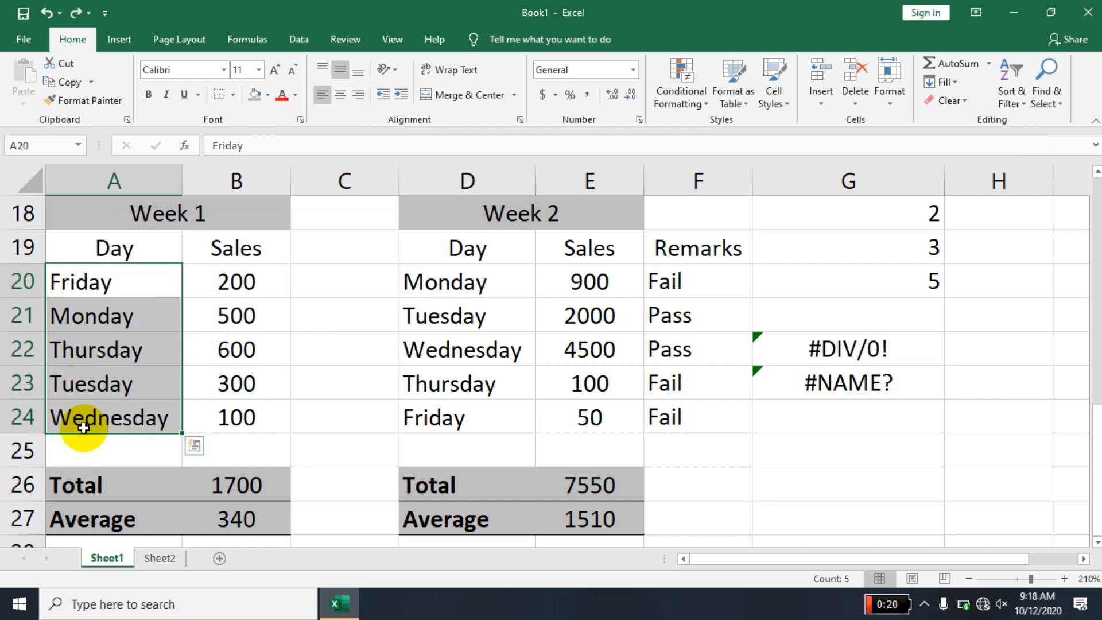
- Sort the Week 1 sales values in B20:B24 from smallest to largest, continuing with the current selection only
left_click_drag(209, 286, 222, 428)
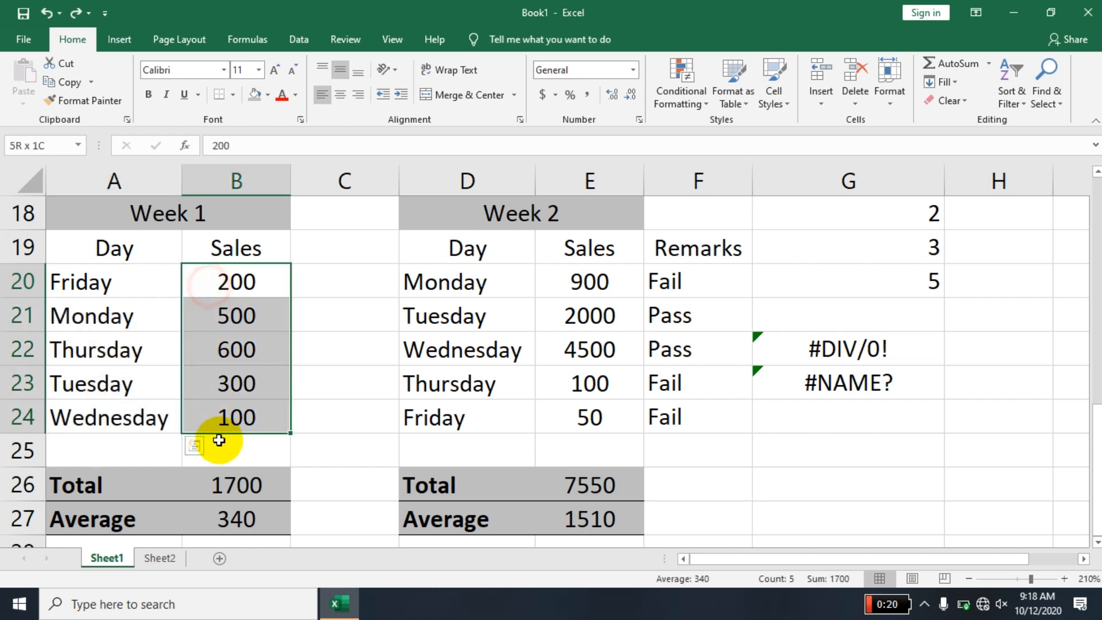
left_click(1002, 101)
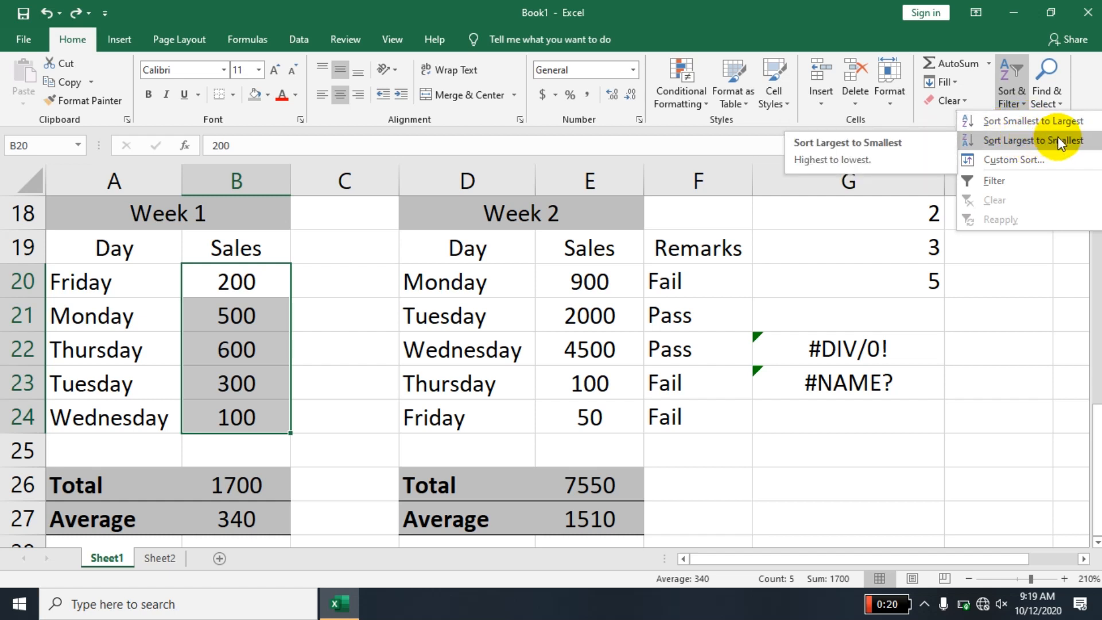
left_click(1005, 122)
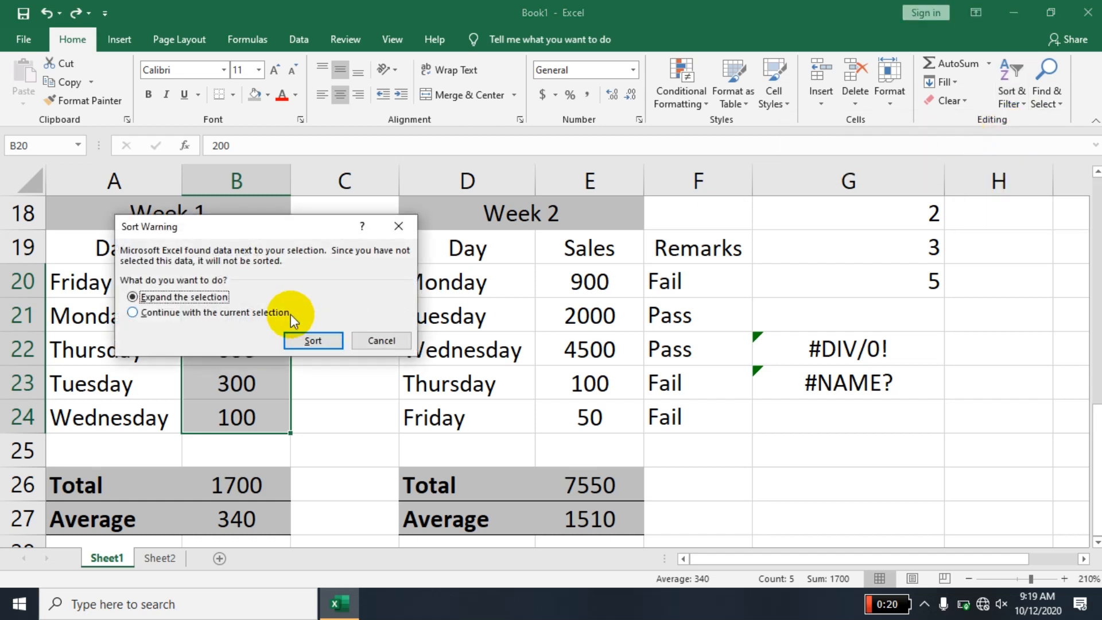
left_click(270, 312)
left_click(322, 342)
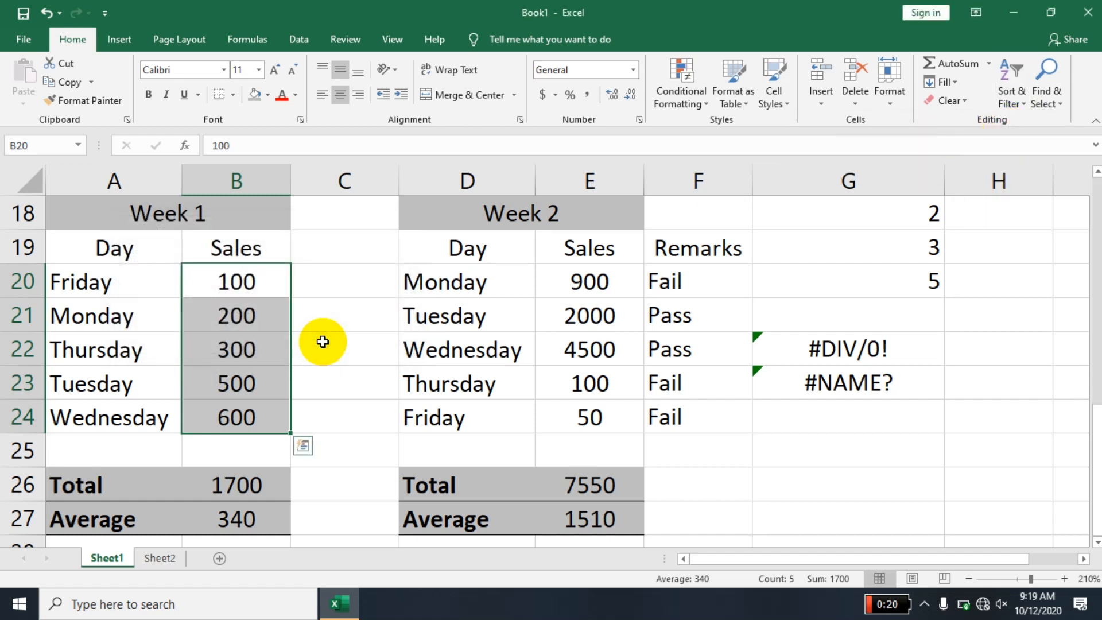
- Sort the Week 1 table by its sales values from largest to smallest
left_click(261, 395)
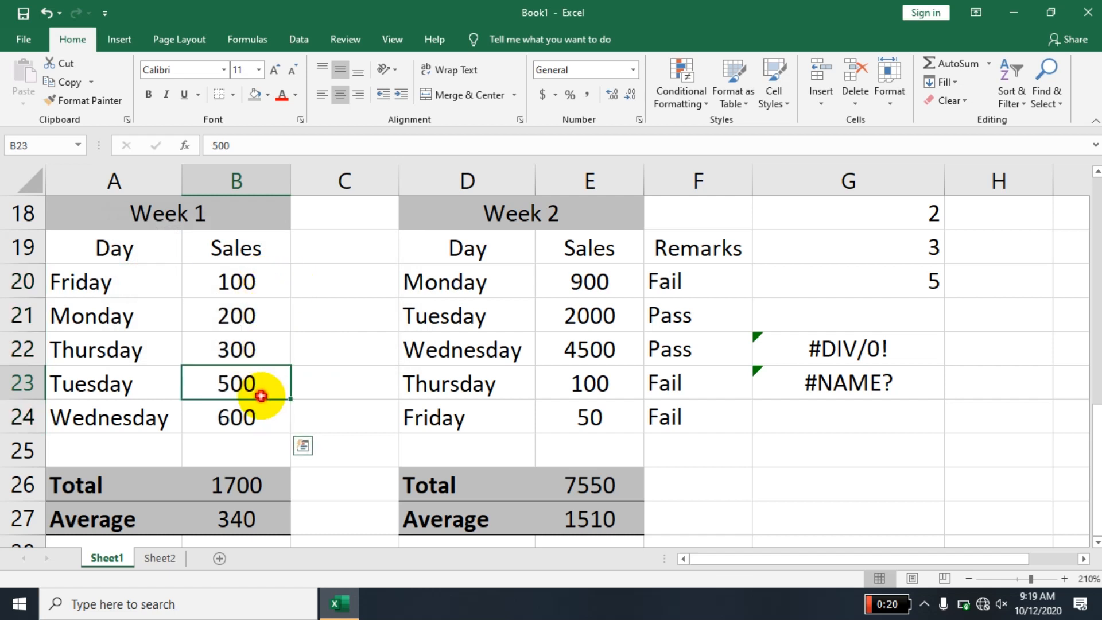
left_click(1010, 104)
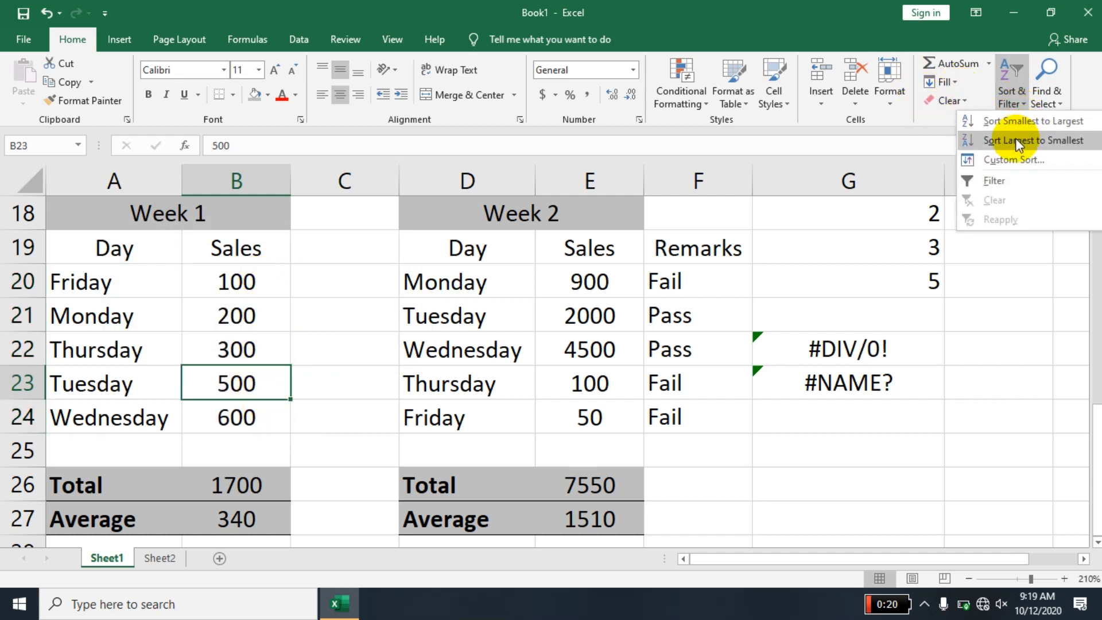
left_click(1050, 139)
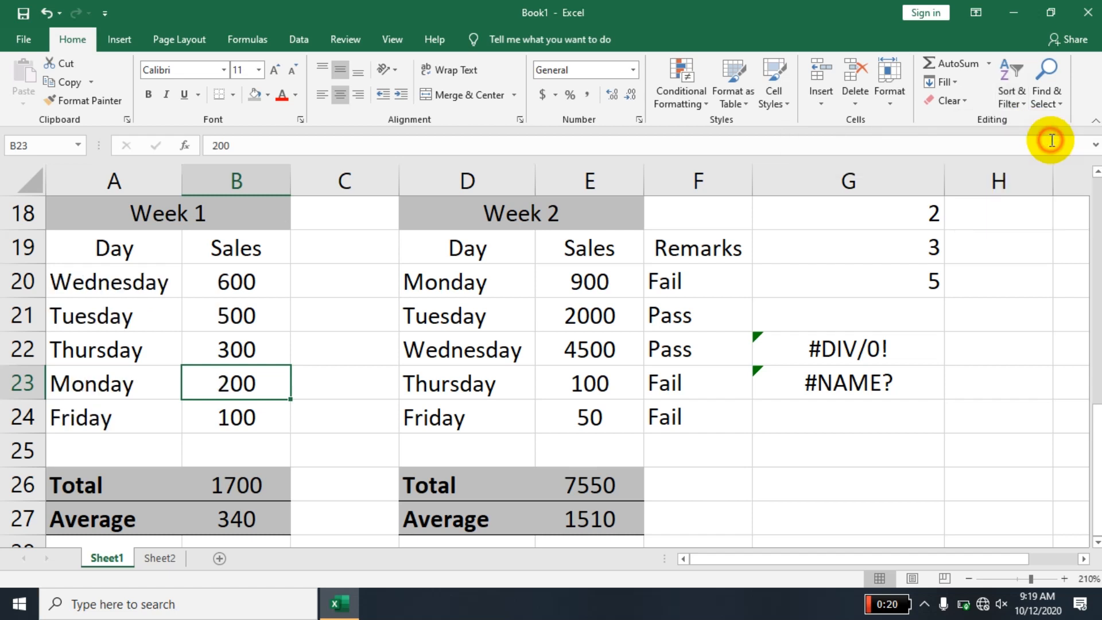
left_click(260, 292)
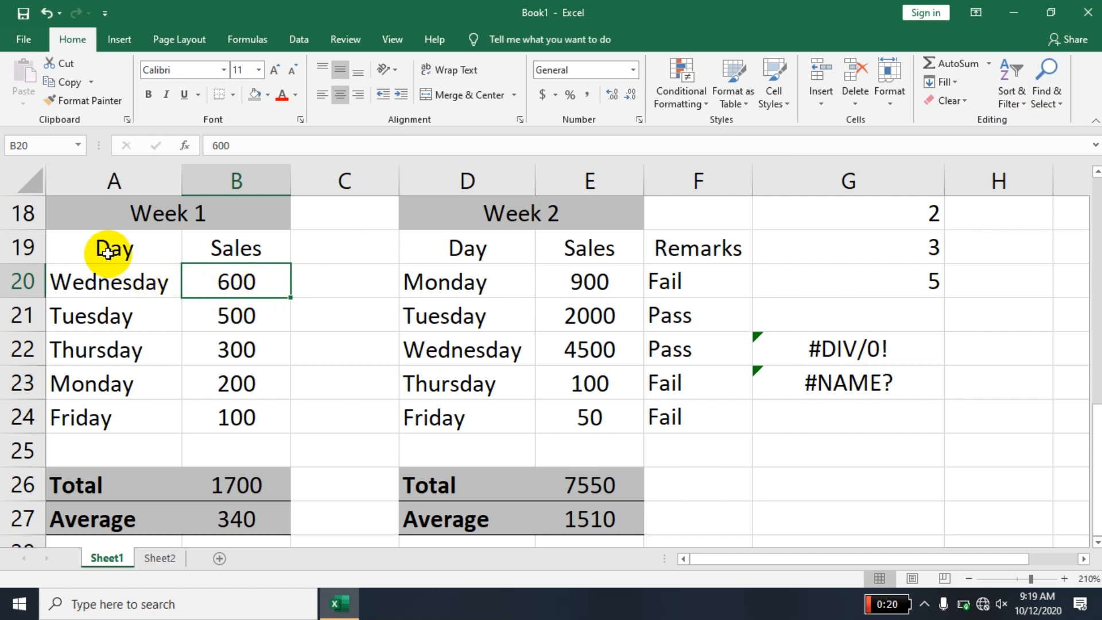
- Try adding filters to the first Week 1 data row, A20:B20, and inspect the filter list of the day column without changing it
left_click(99, 280)
left_click_drag(118, 248, 305, 209)
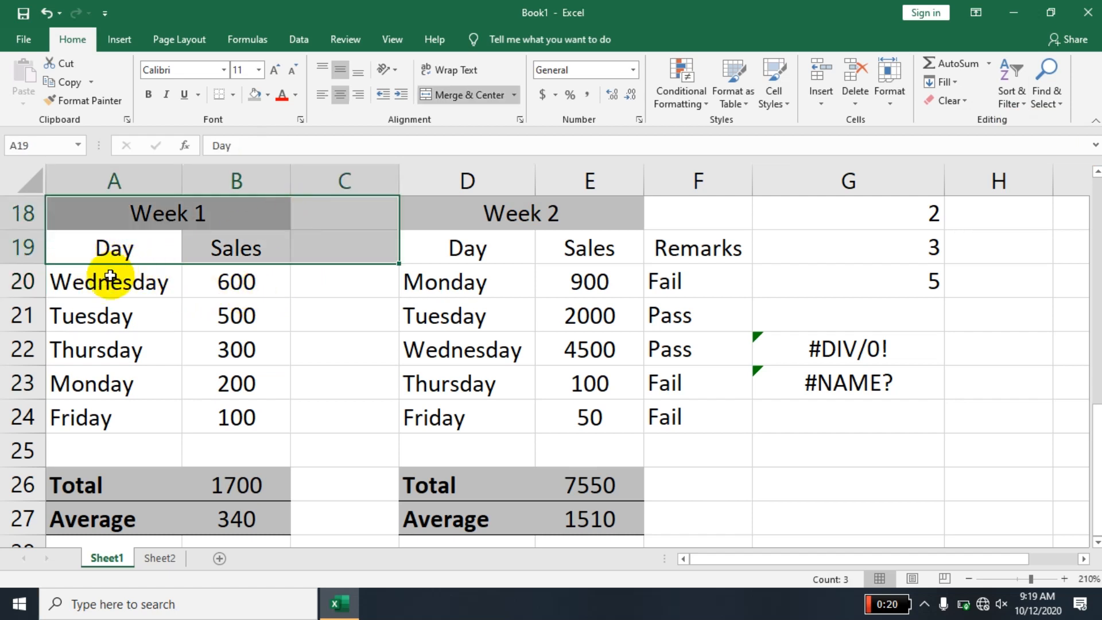
left_click_drag(116, 283, 278, 290)
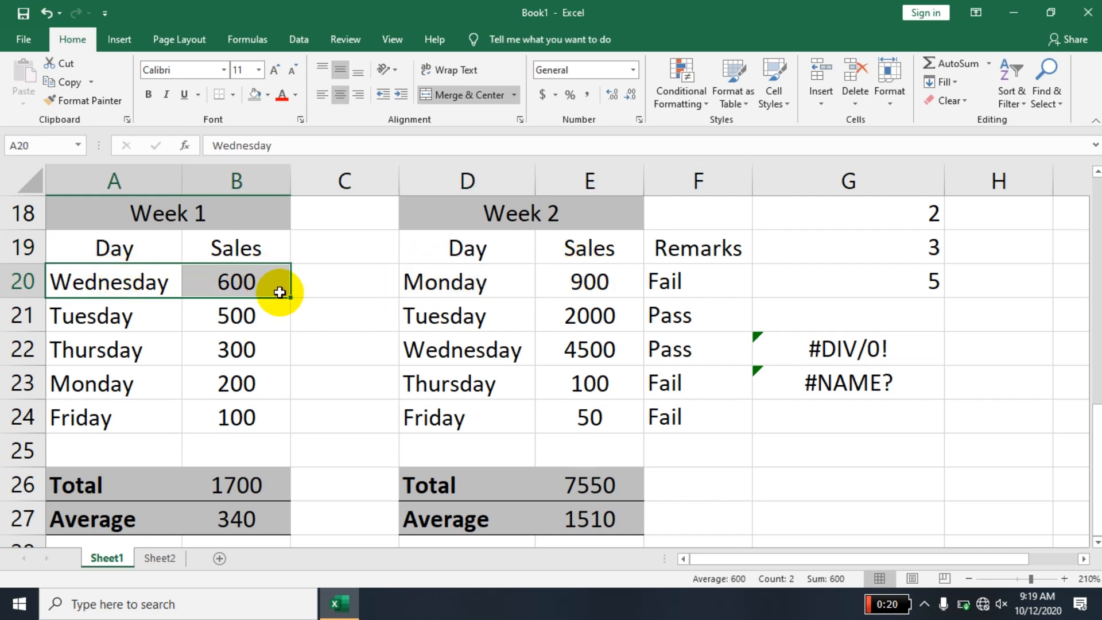
left_click(1008, 95)
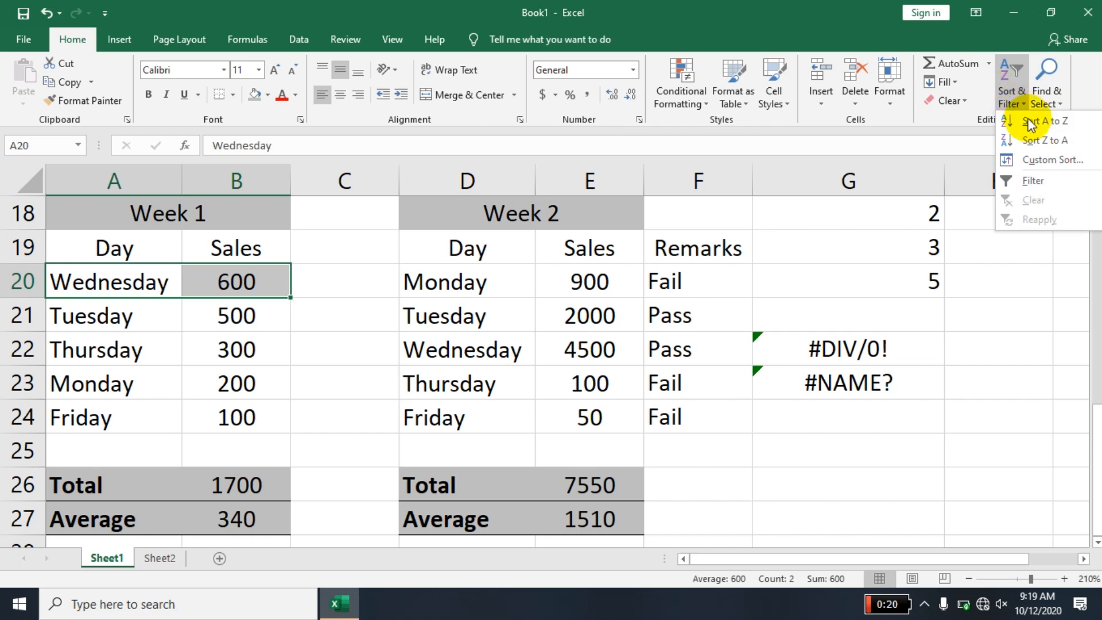
left_click(1034, 173)
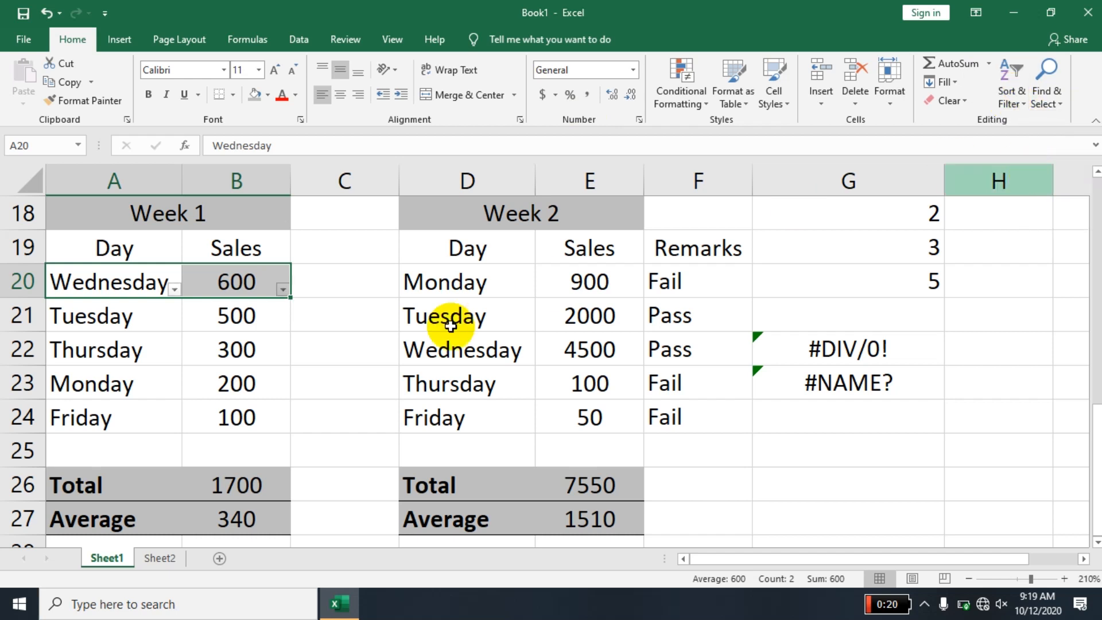
left_click(344, 376)
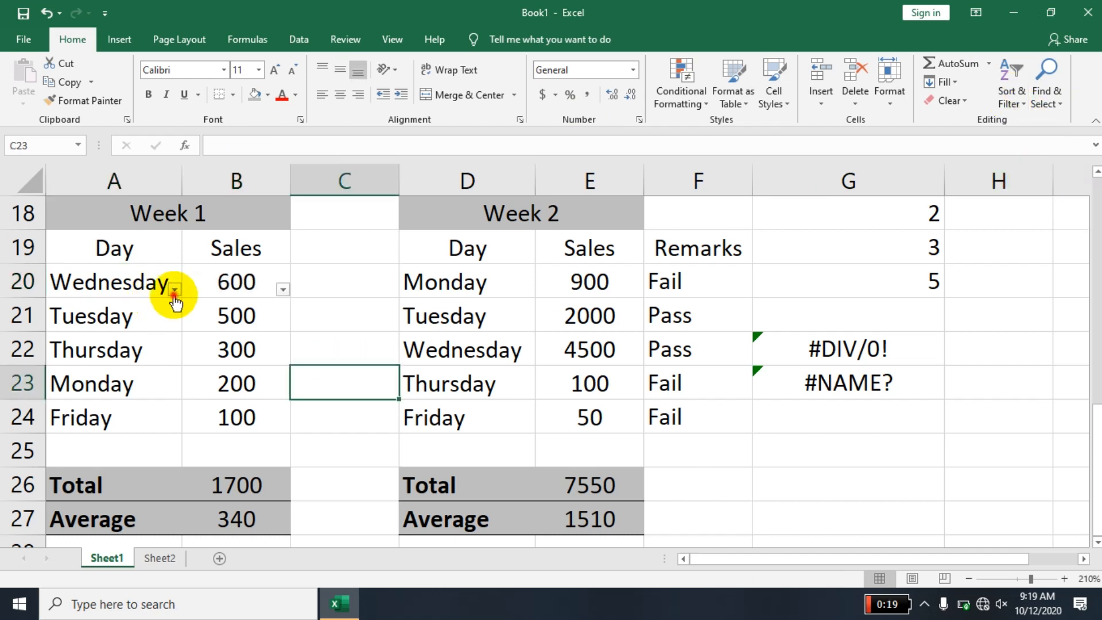
left_click(174, 291)
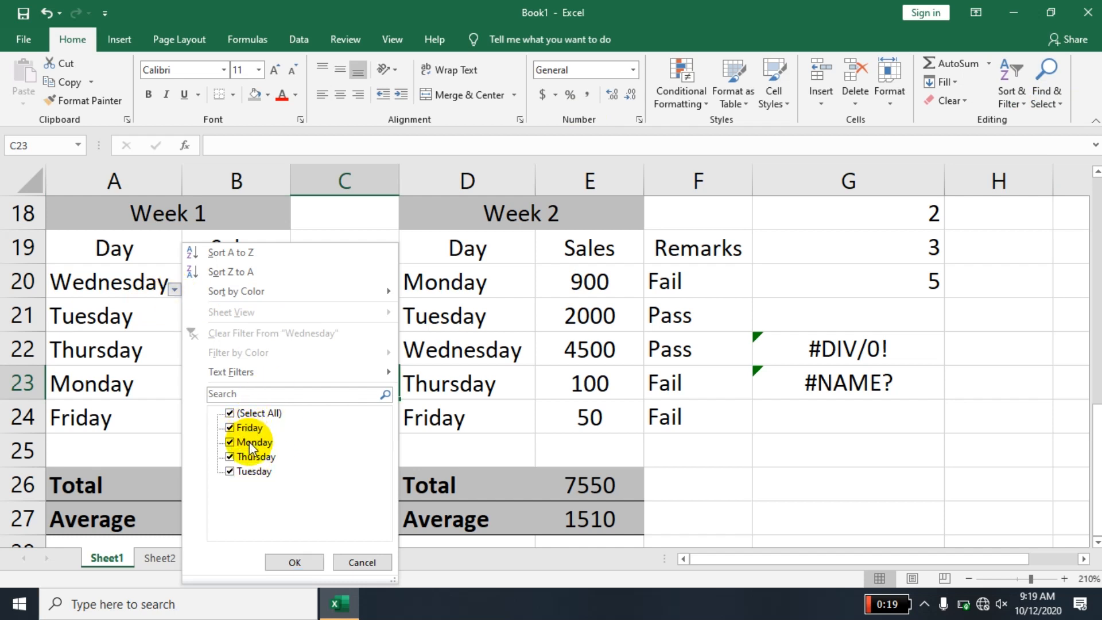
left_click(363, 562)
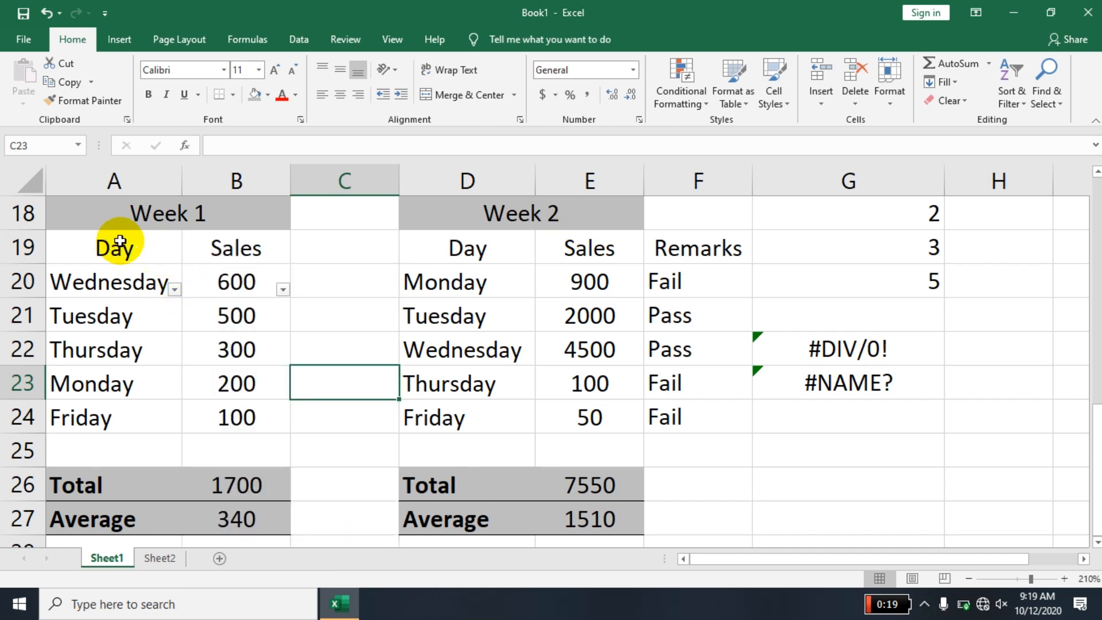
- Remove the filters from row 20 and apply them to the Day and Sales headers in A19:B19 instead
left_click_drag(121, 243, 246, 253)
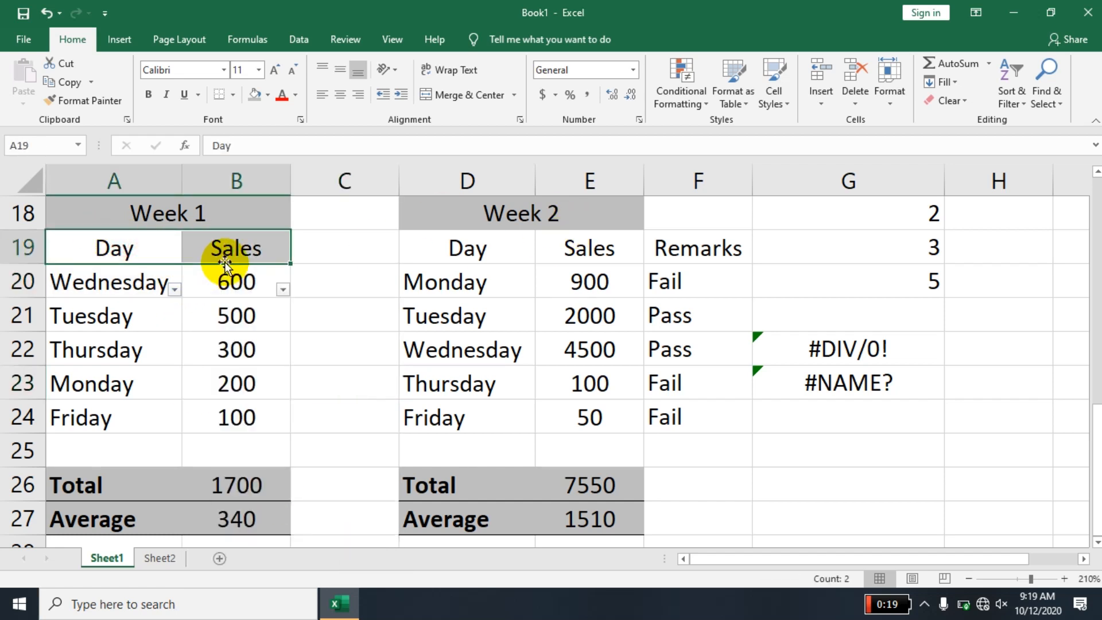
left_click(1024, 98)
left_click(1033, 180)
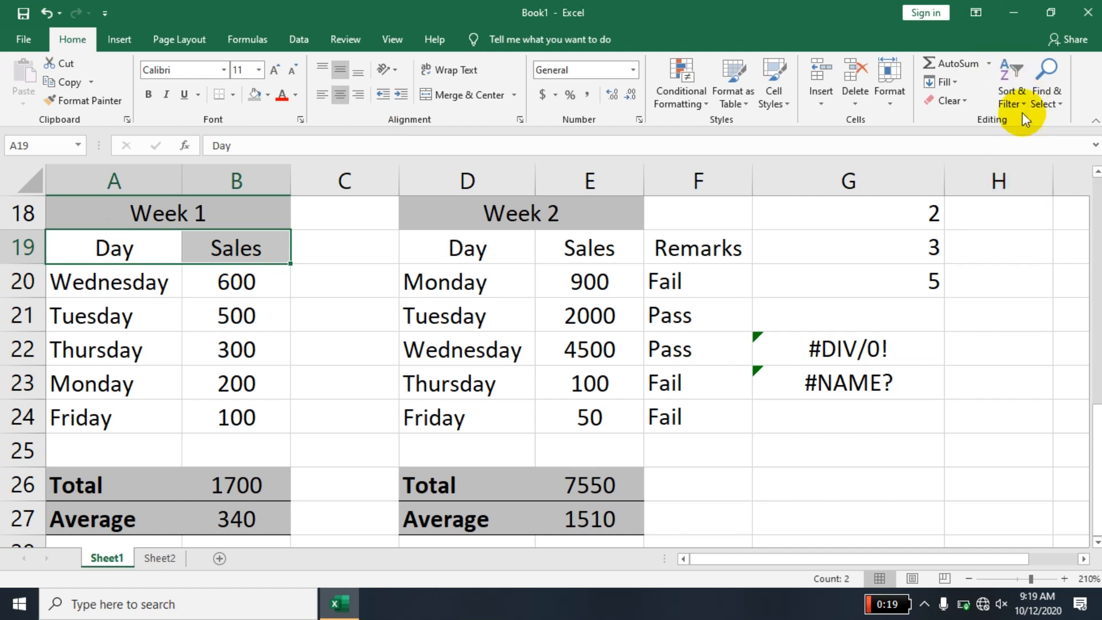
left_click(1017, 107)
left_click(1025, 175)
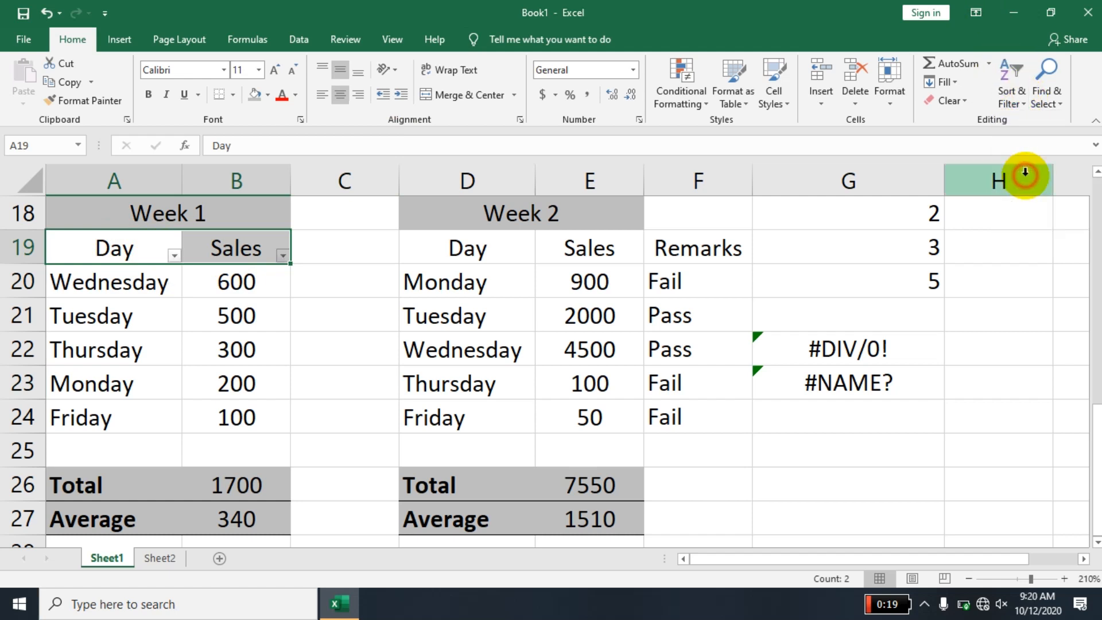
- Filter the Week 1 Day column to show only Friday
left_click(222, 287)
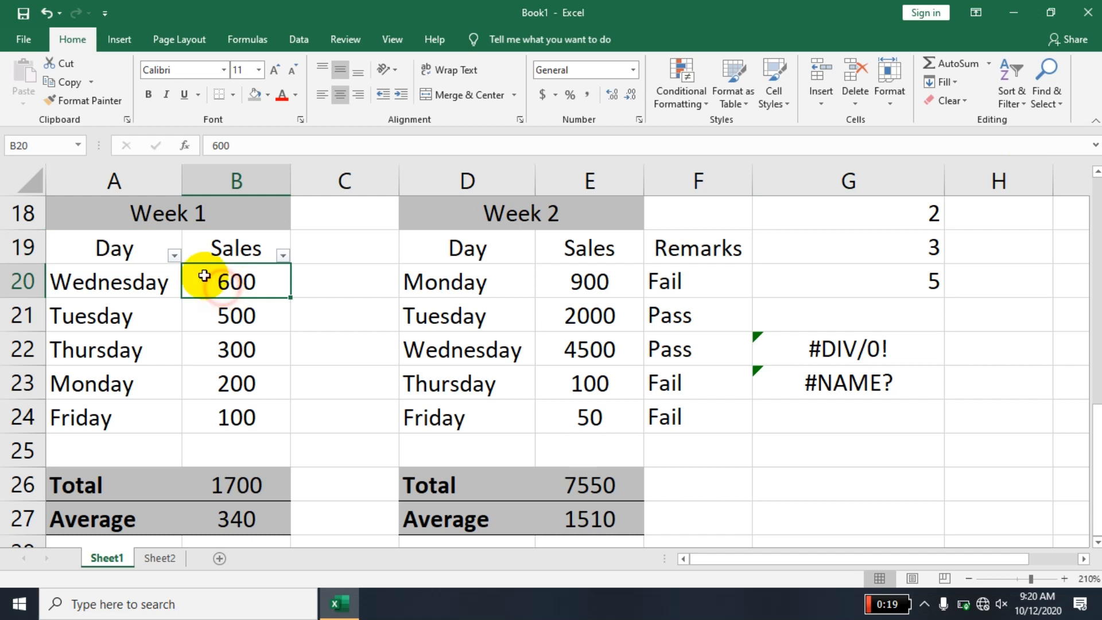
left_click(174, 255)
left_click(230, 414)
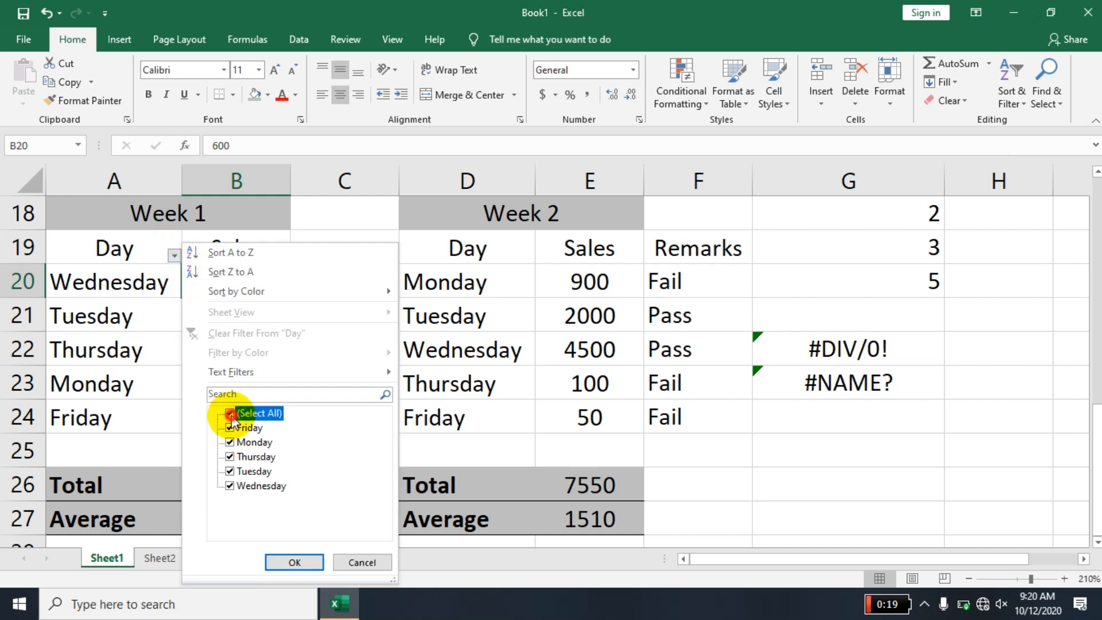
left_click(229, 428)
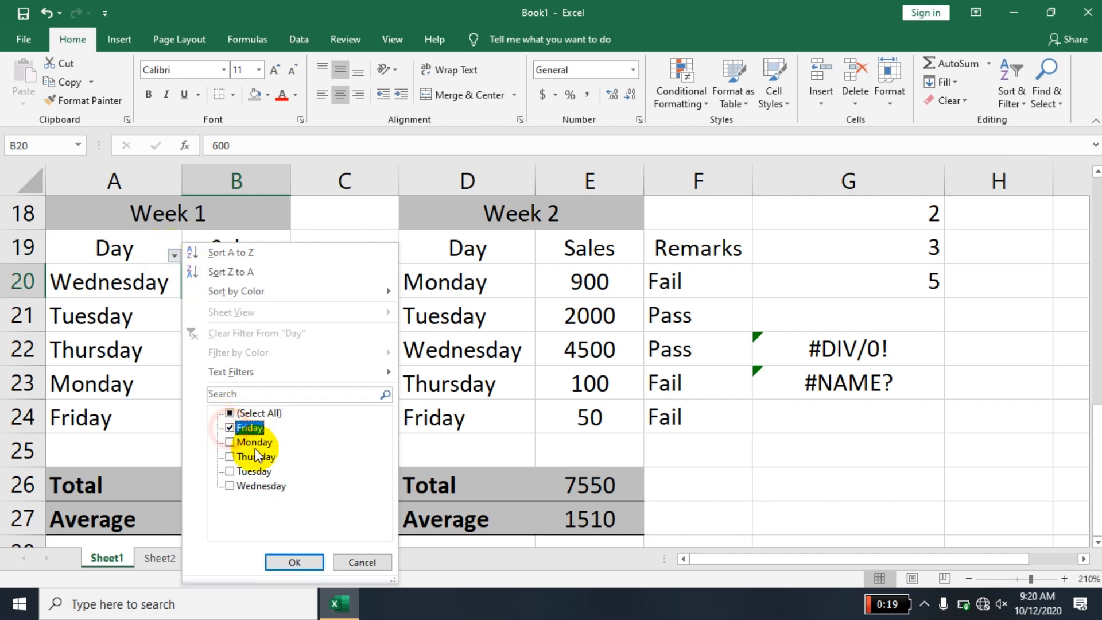
left_click(281, 560)
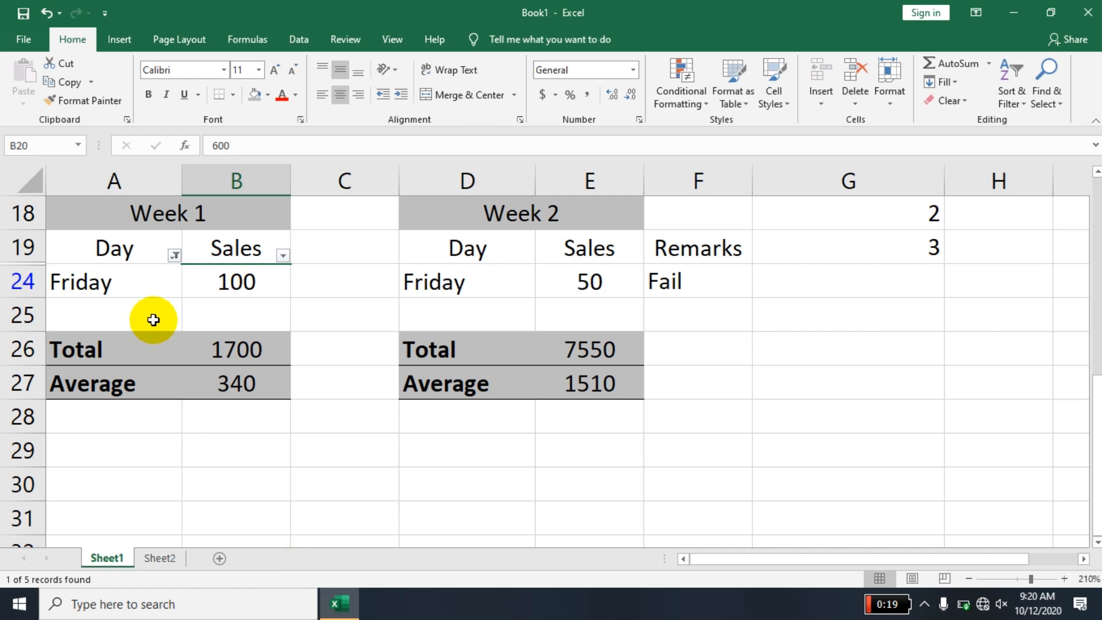
- Examine the filtered Friday row and the formulas in the Week 1 Total and Average cells, B26 and B27
left_click(151, 319)
left_click(98, 283)
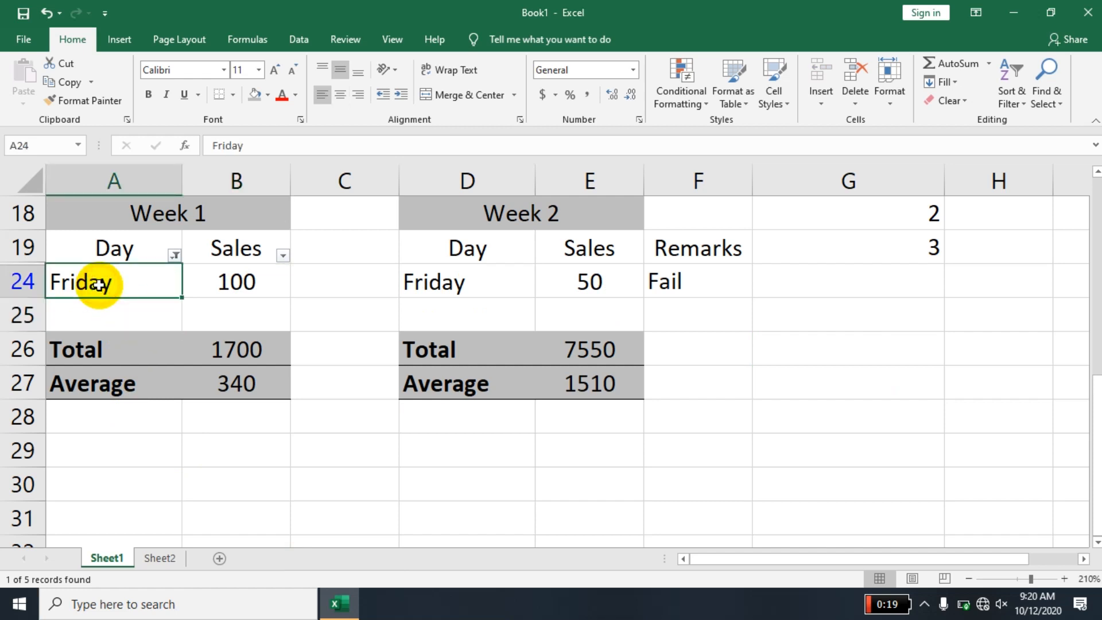
left_click(252, 360)
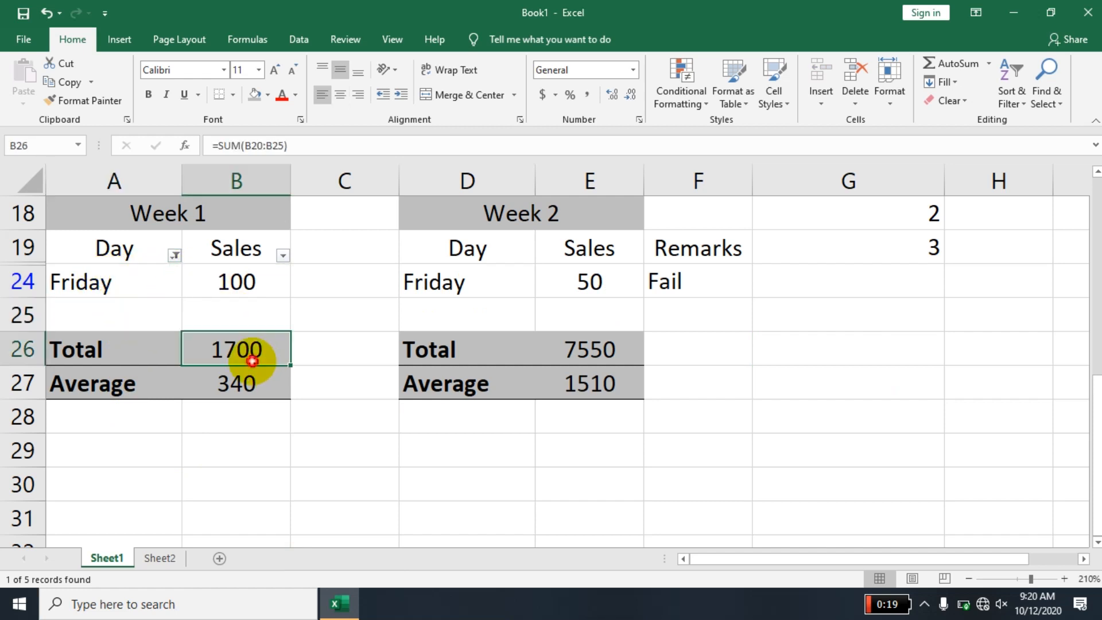
left_click(252, 386)
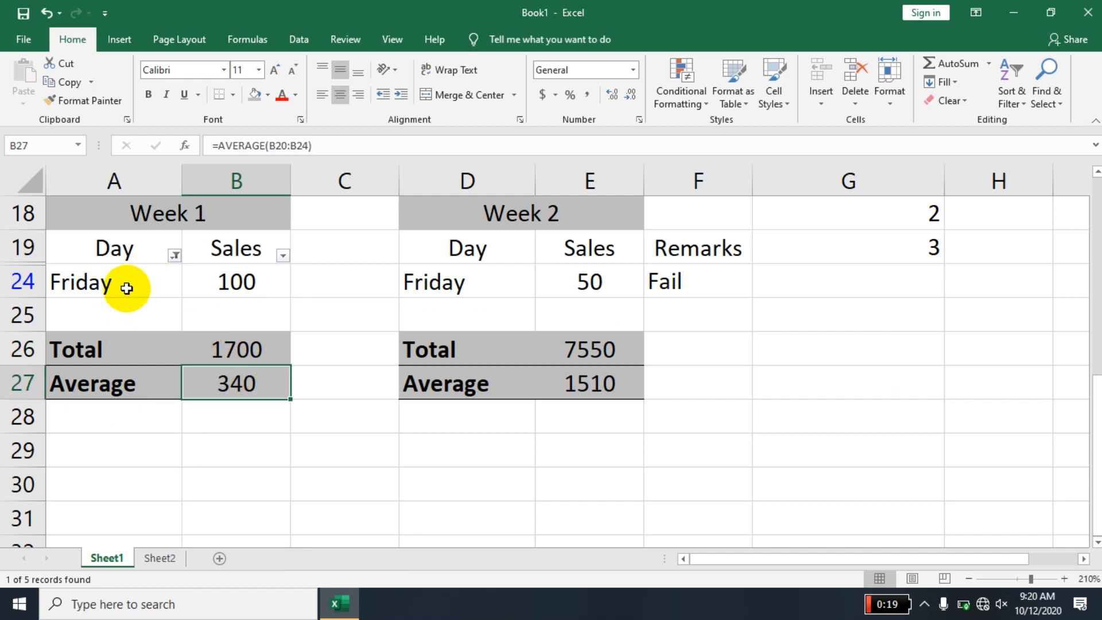
double_click(232, 380)
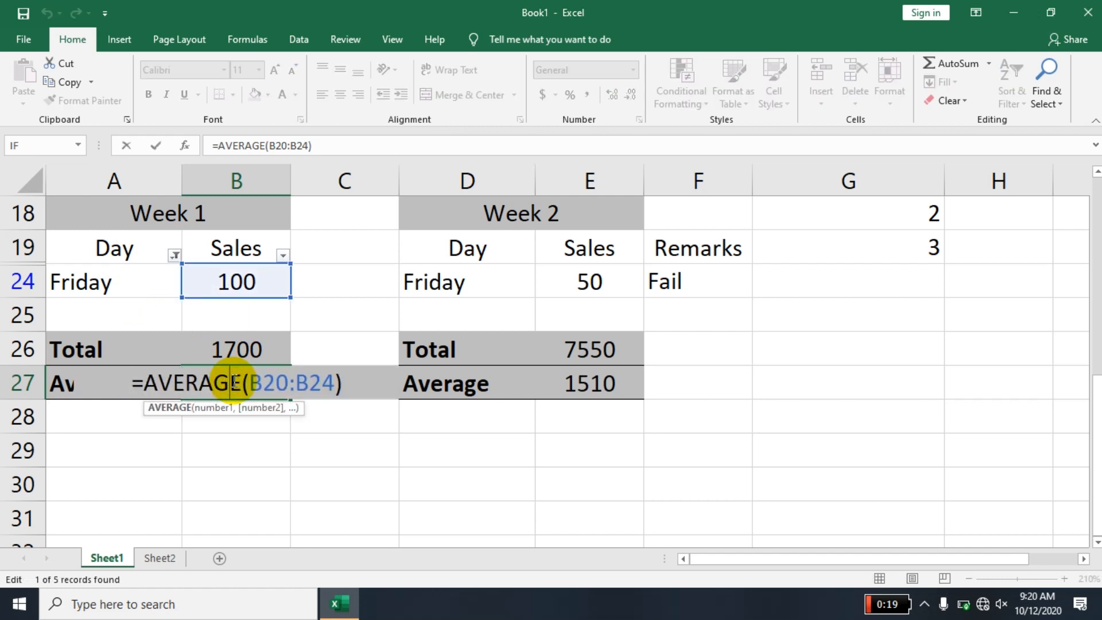
left_click(290, 466)
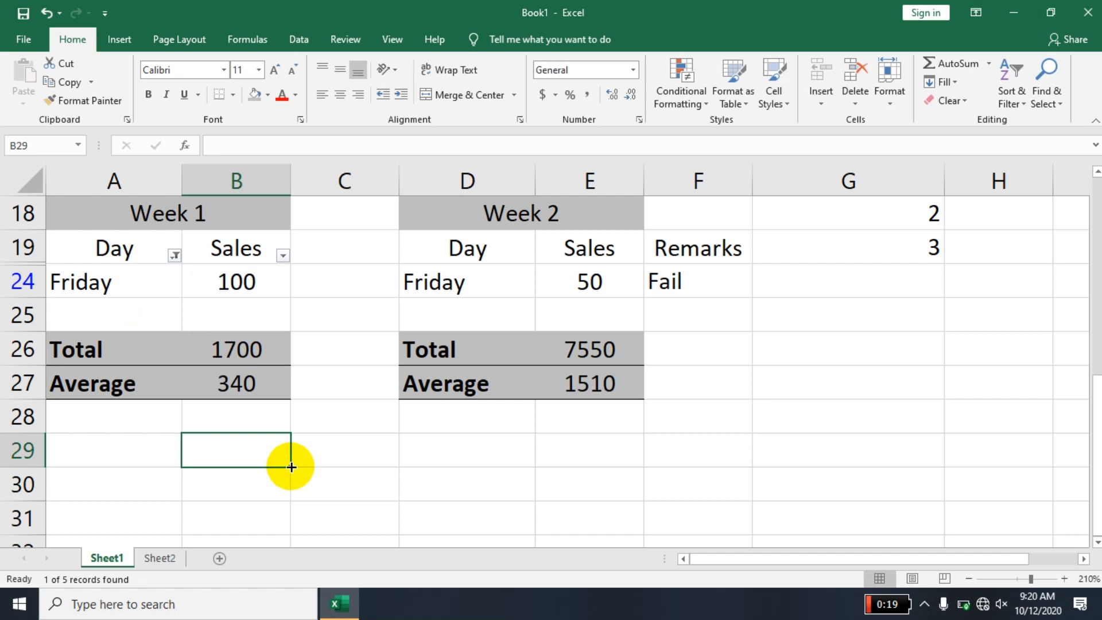
- Show all days again in the Week 1 Day filter, and remove the filters from the headers
left_click(177, 253)
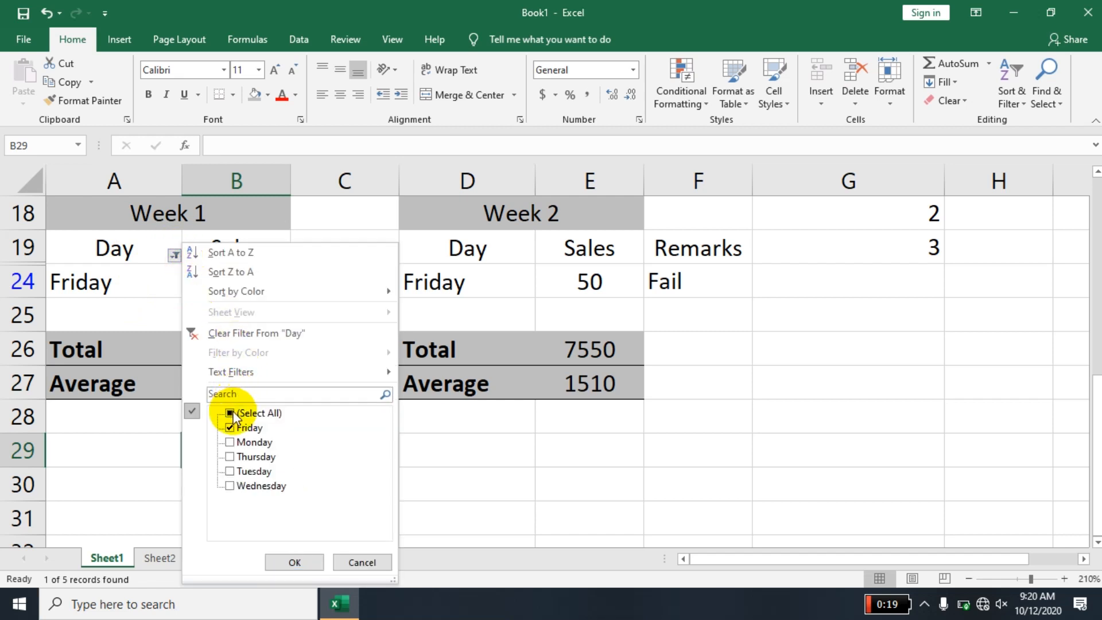
left_click(231, 413)
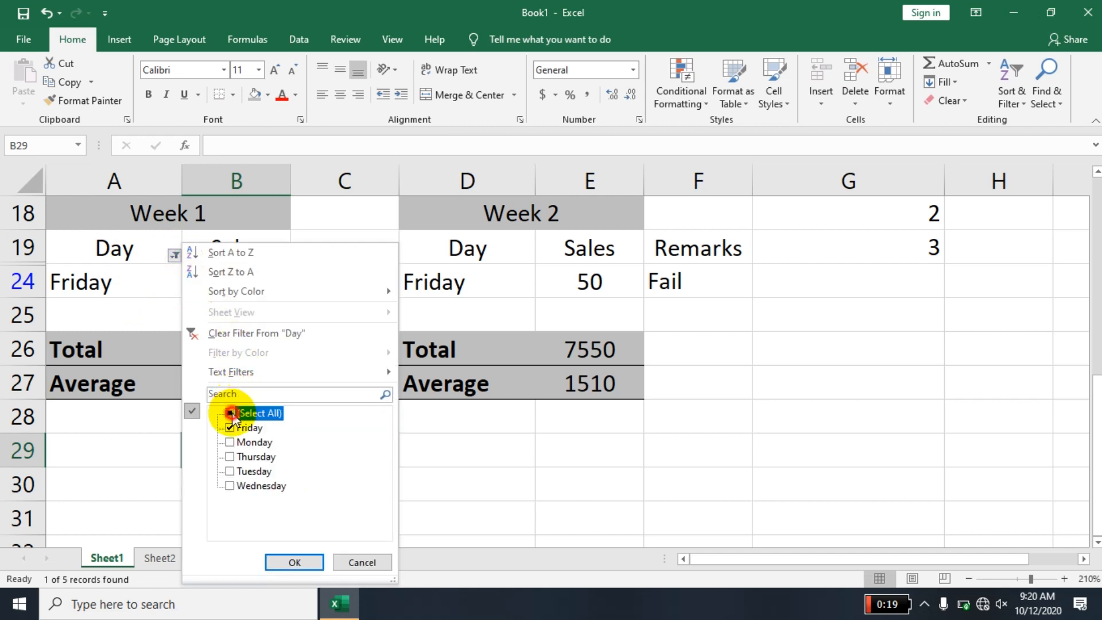
left_click(308, 565)
left_click(174, 256)
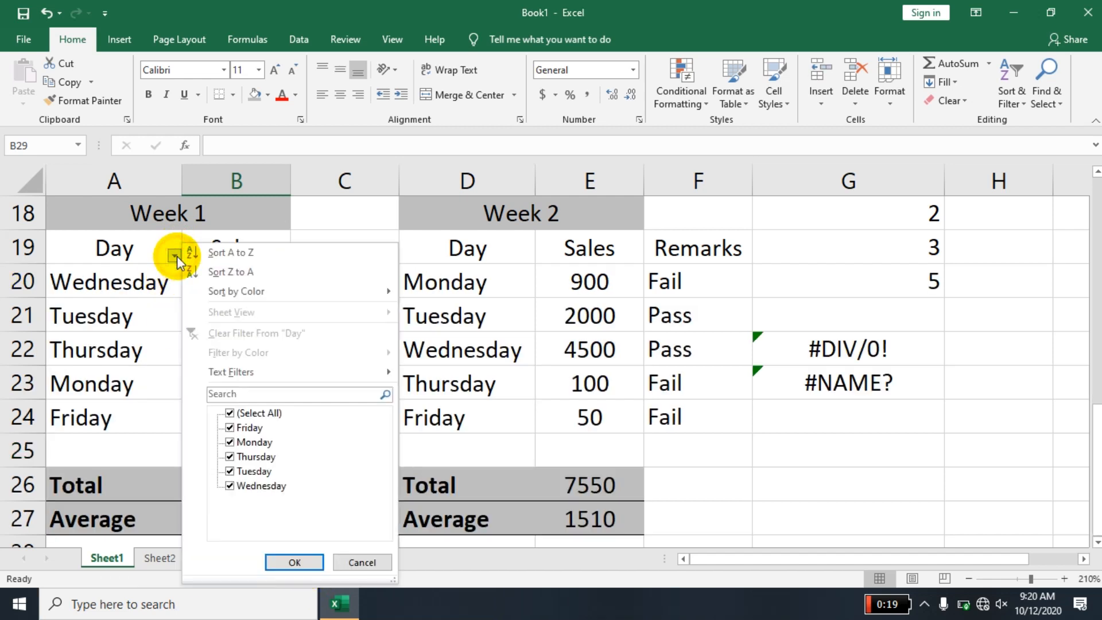
left_click(294, 562)
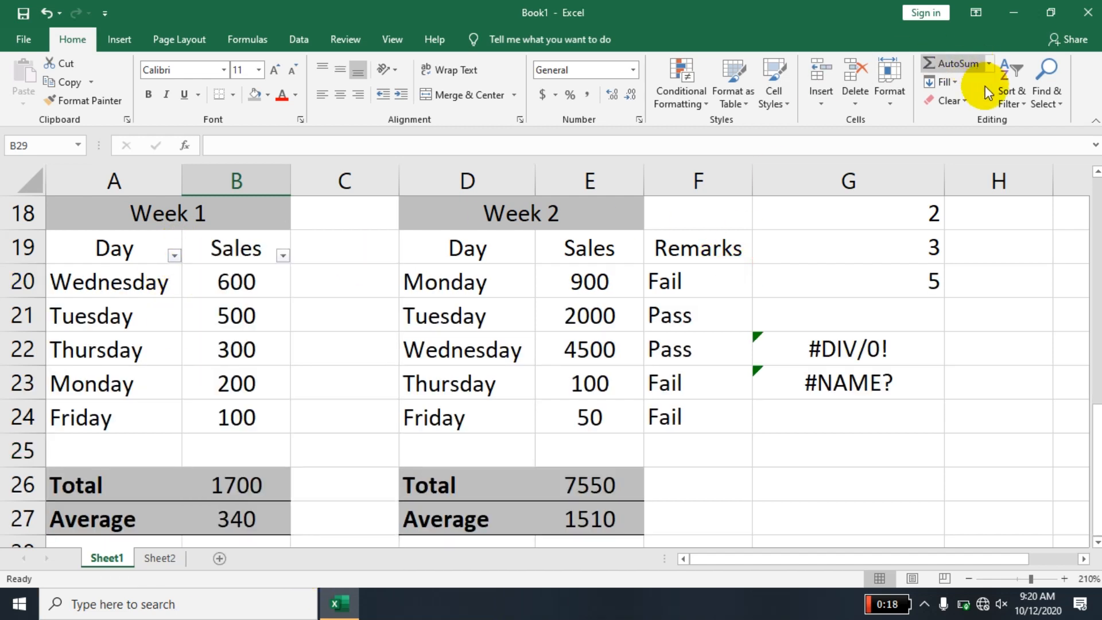
left_click(1013, 93)
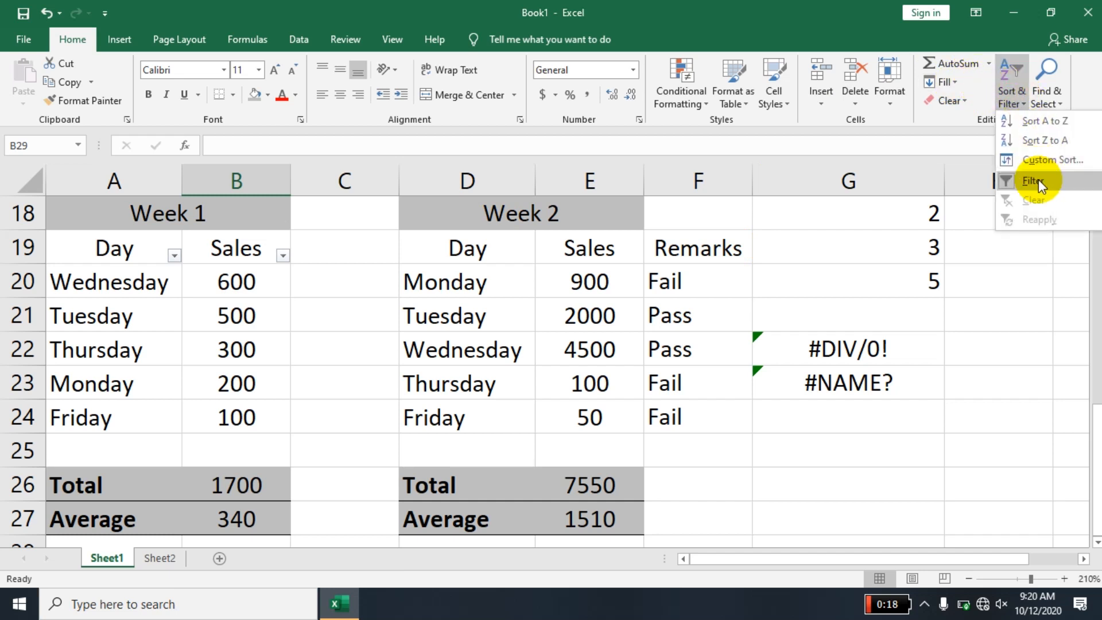
left_click(1038, 179)
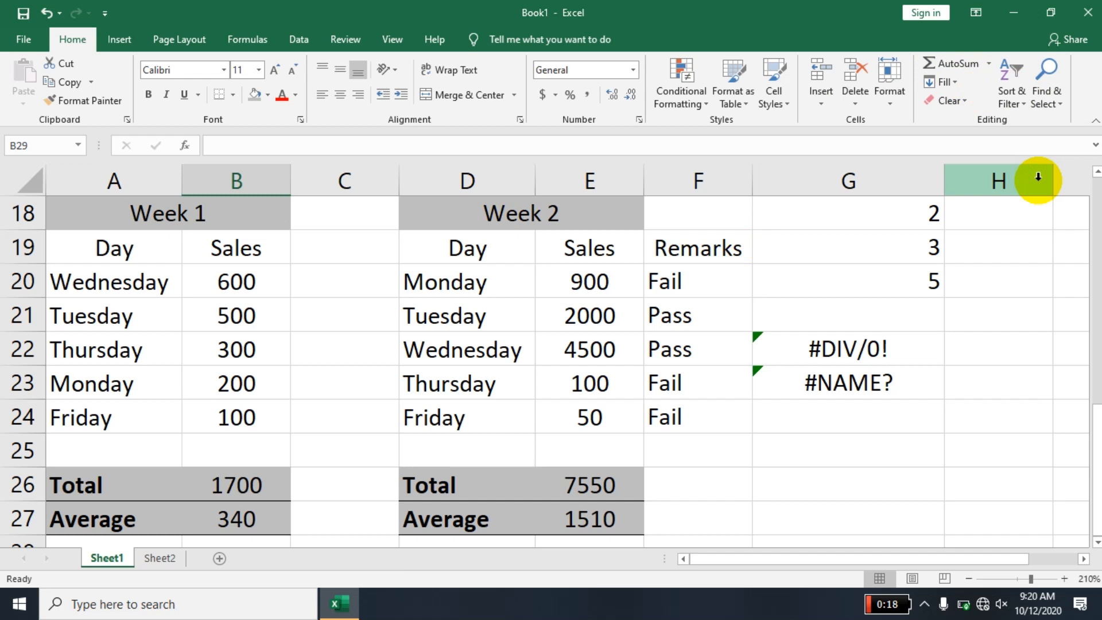
- Insert a comment on the Week 1 Friday cell A24, replacing the default author name with the text "Today is Off day"
left_click(142, 421)
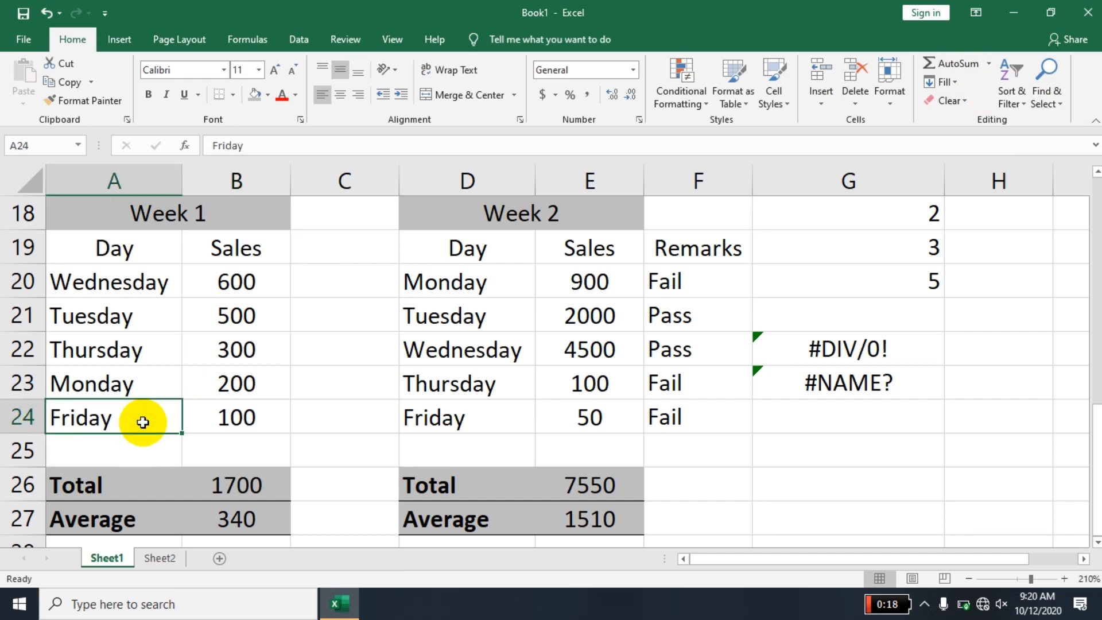
right_click(143, 423)
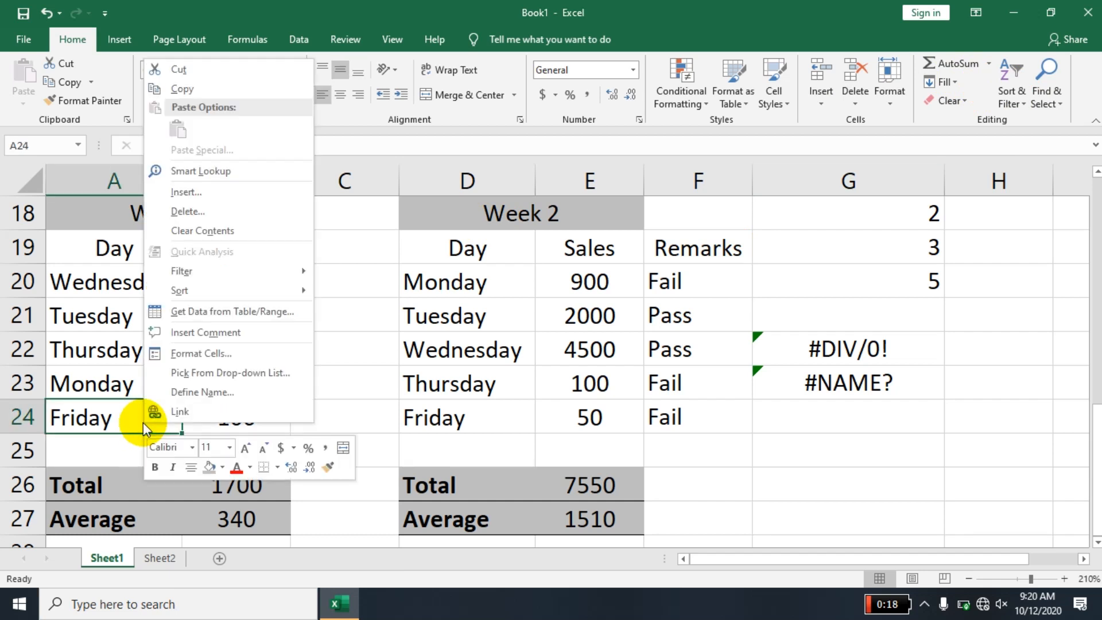
left_click(222, 333)
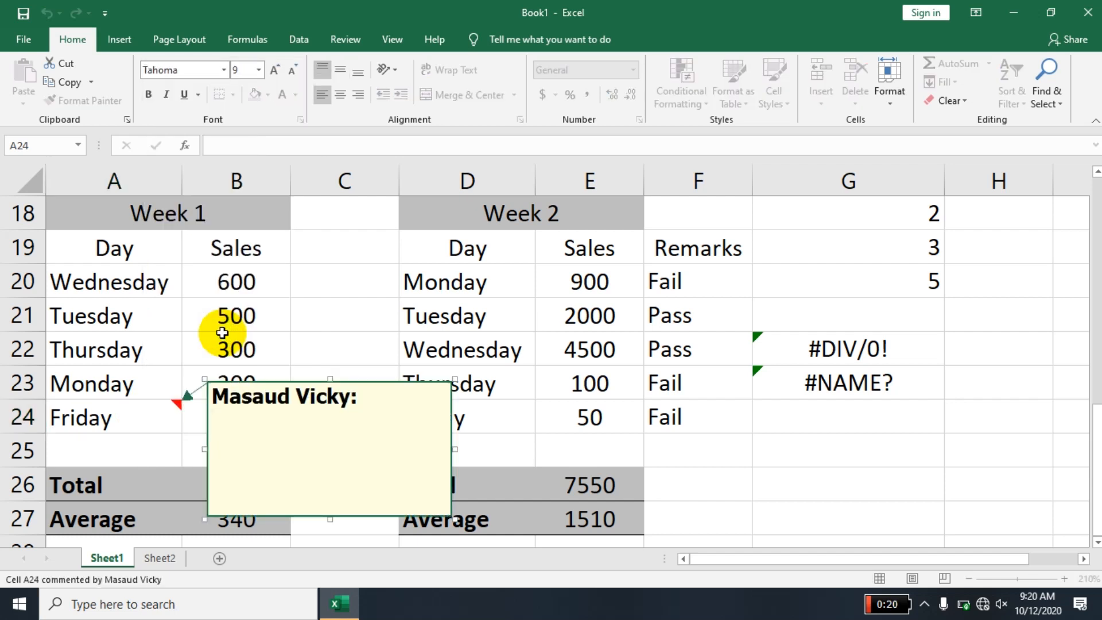
key("BackSpace")
key("BackSpace")
key("BackSpace")
key("BackSpace")
key("BackSpace")
key("BackSpace")
key("BackSpace")
key("BackSpace")
key("BackSpace")
key("BackSpace")
key("BackSpace")
key("BackSpace")
key("BackSpace")
key("BackSpace")
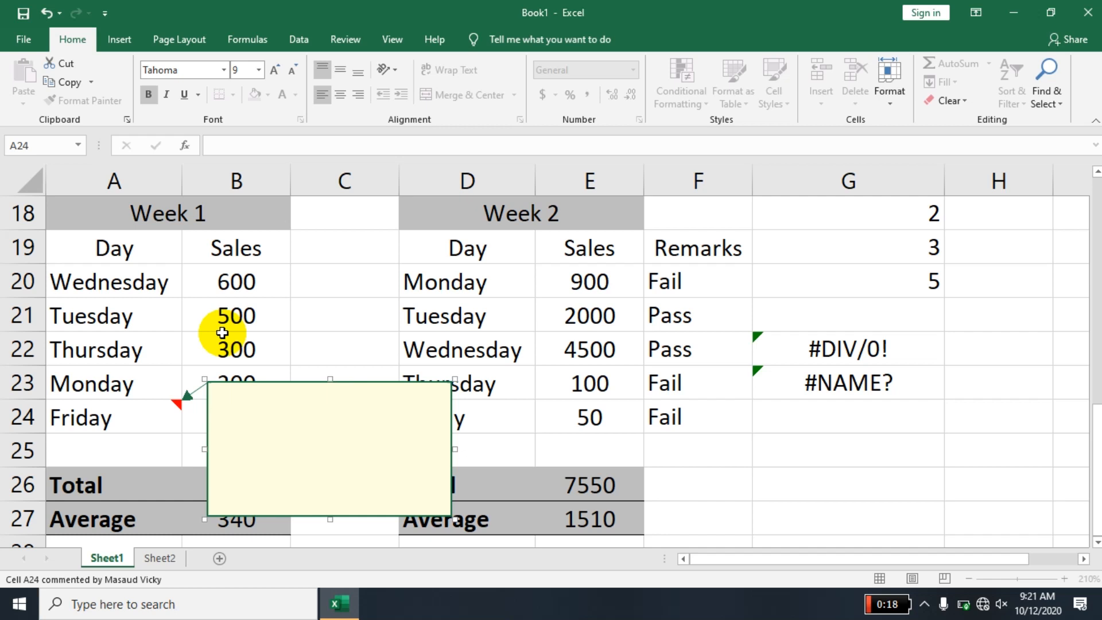
type("Today is ")
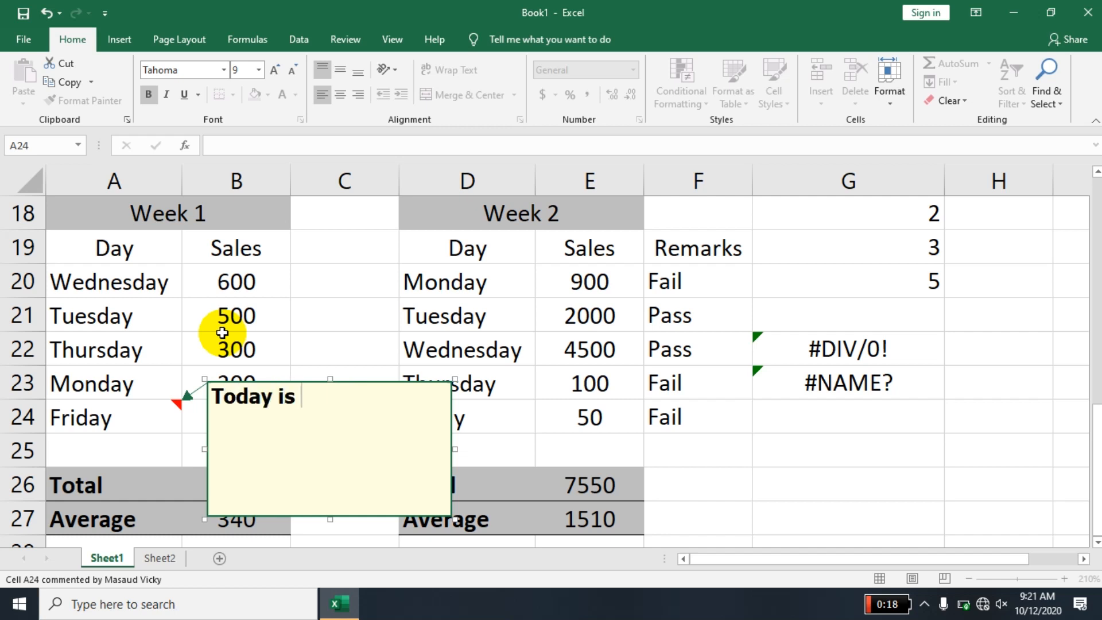
type("Off day")
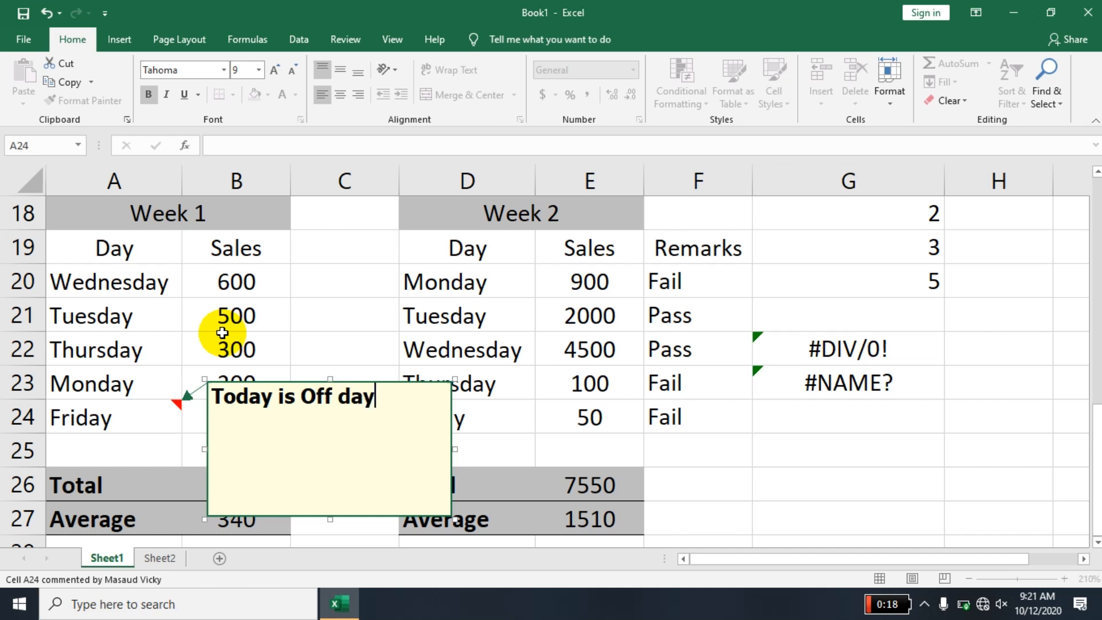
- Copy the Week 1 Friday cell A24 and paste only its comment onto the Wednesday cell A20 with Paste Special
left_click(591, 345)
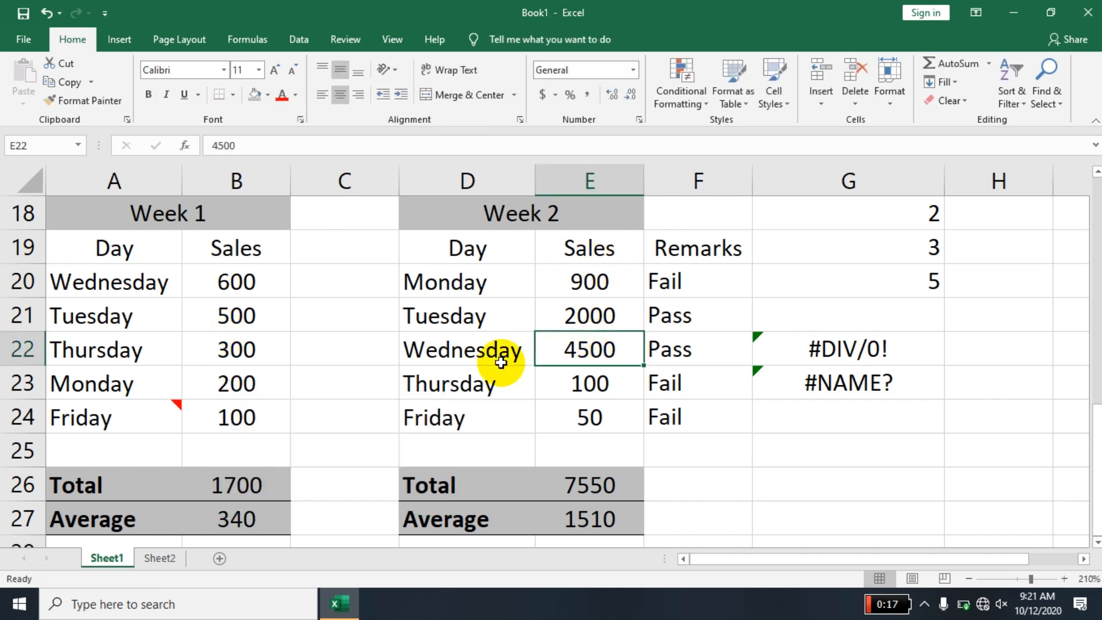
left_click(132, 422)
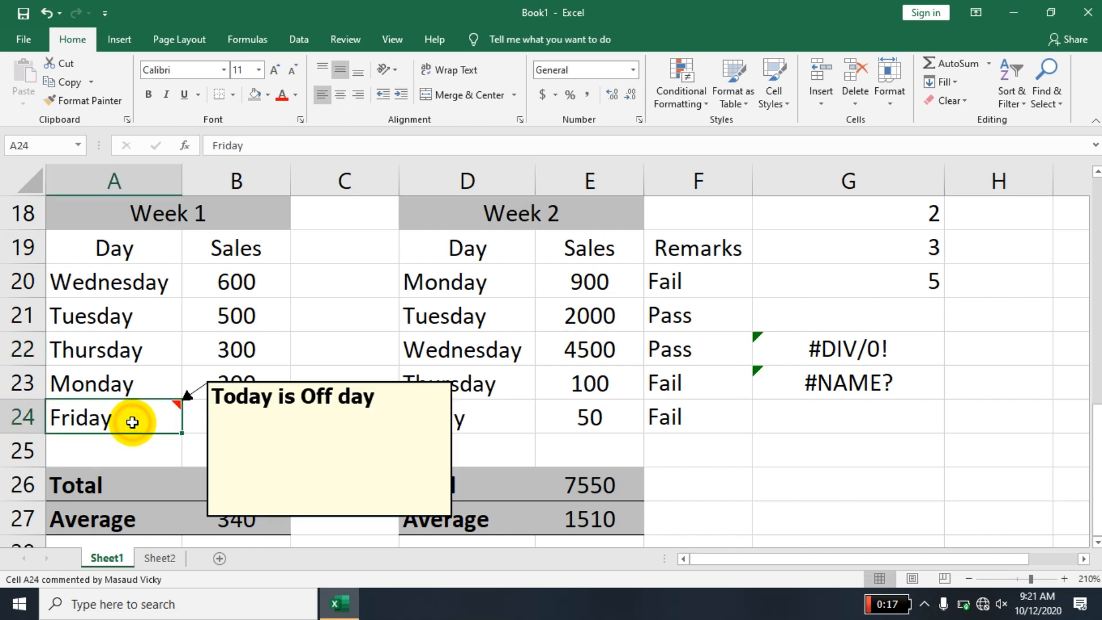
key("ctrl+c")
left_click(142, 281)
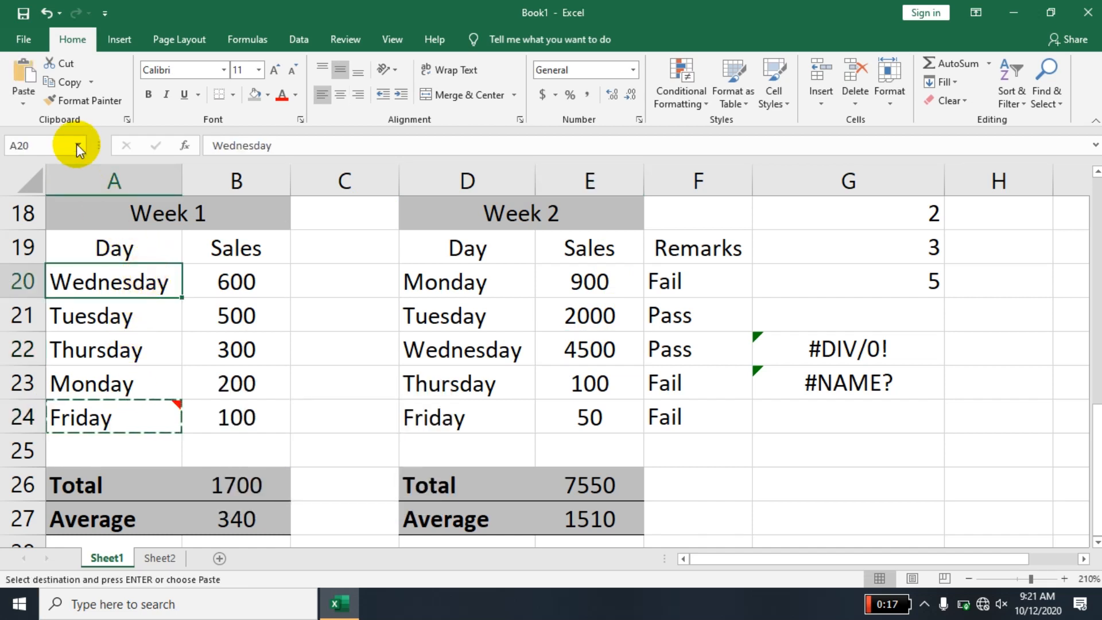
left_click(25, 104)
left_click(43, 281)
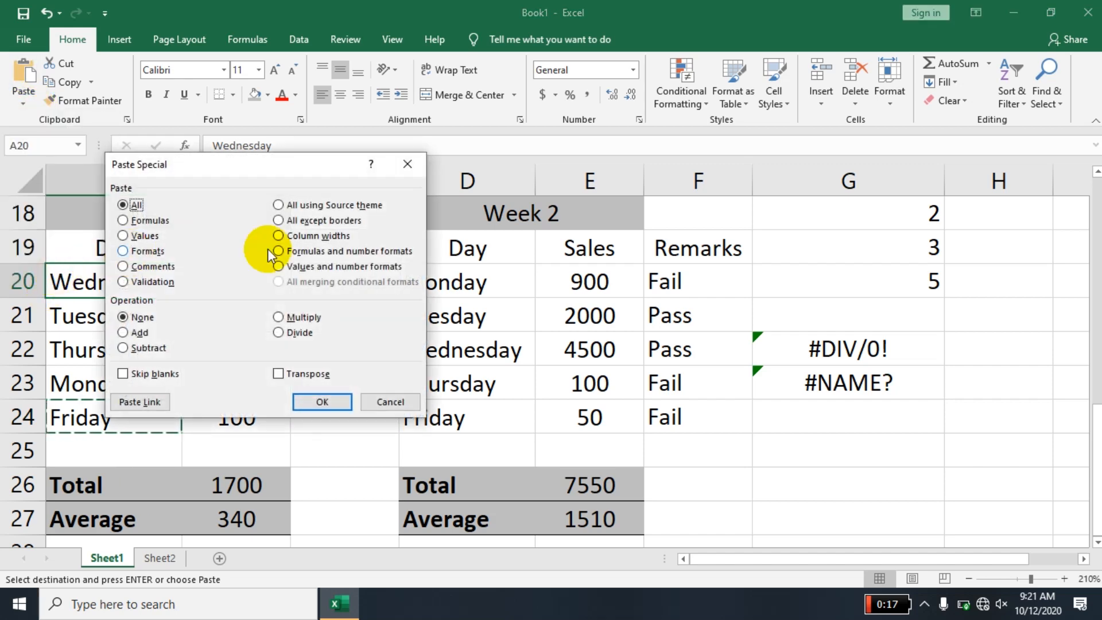
left_click(150, 268)
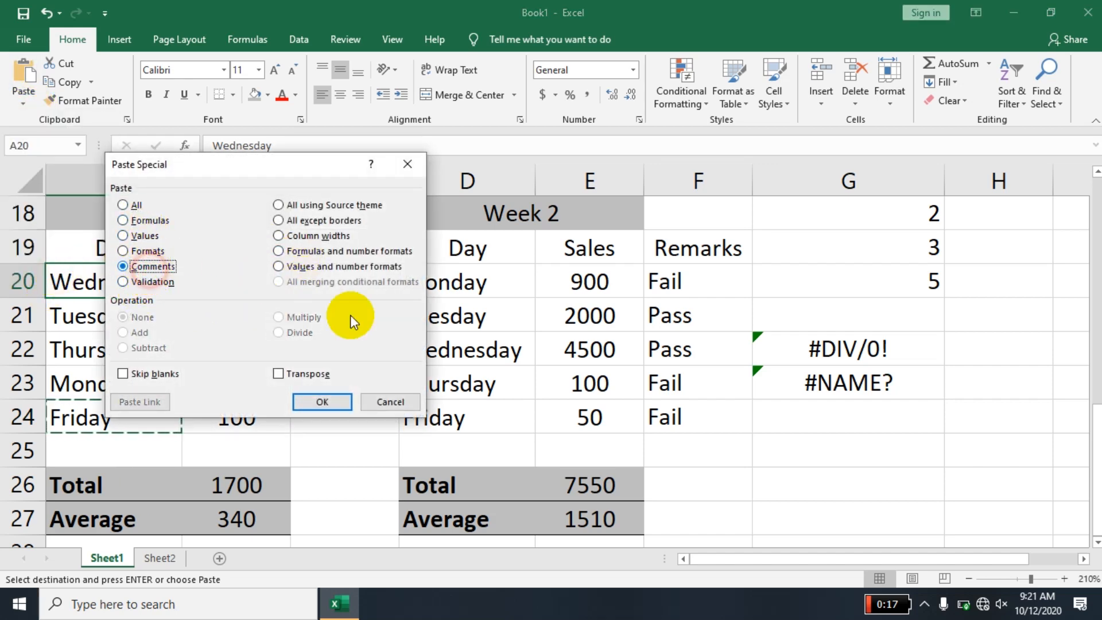
left_click(324, 401)
mouse_move(82, 279)
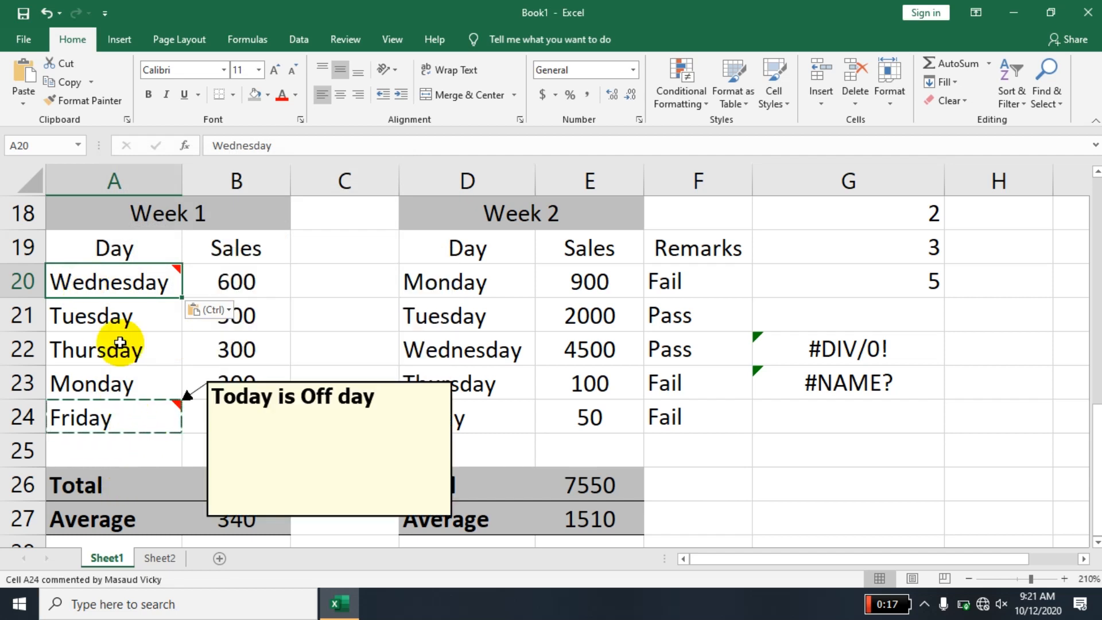
- Edit the comment on the Week 1 Wednesday cell A20 to read "Today is Fun day"
right_click(119, 283)
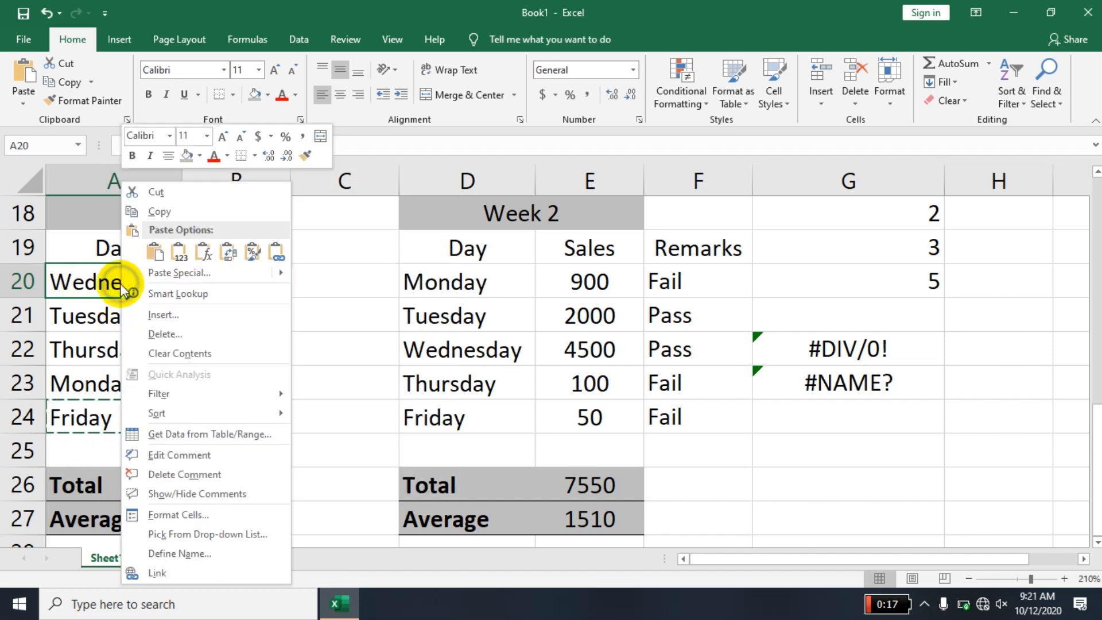
left_click(189, 462)
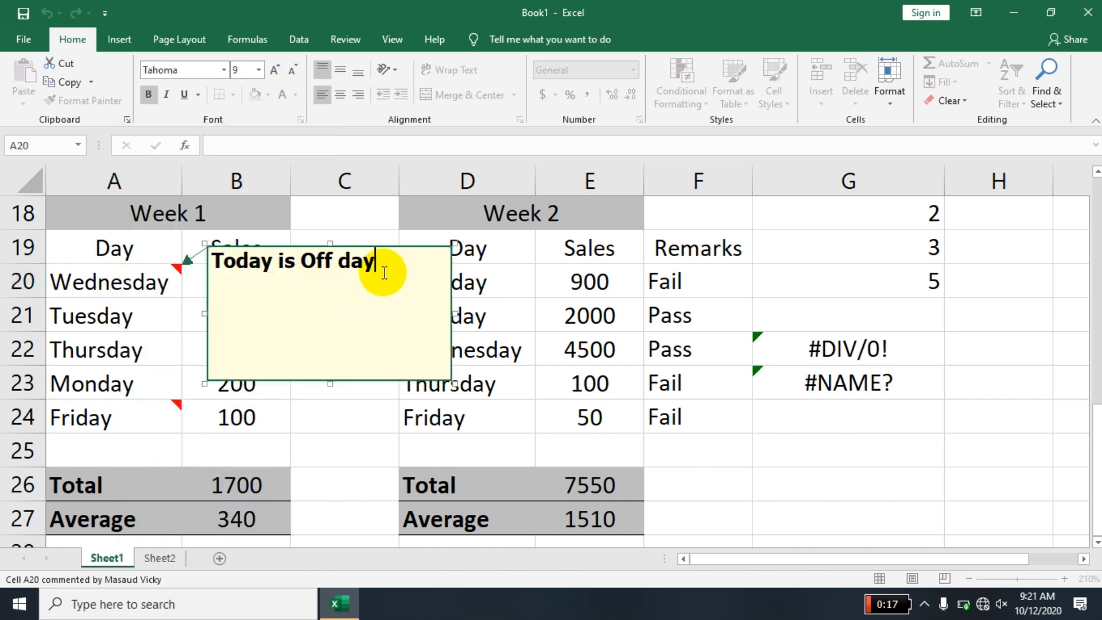
key("BackSpace")
key("BackSpace")
key("BackSpace")
key("BackSpace")
key("BackSpace")
key("BackSpace")
key("BackSpace")
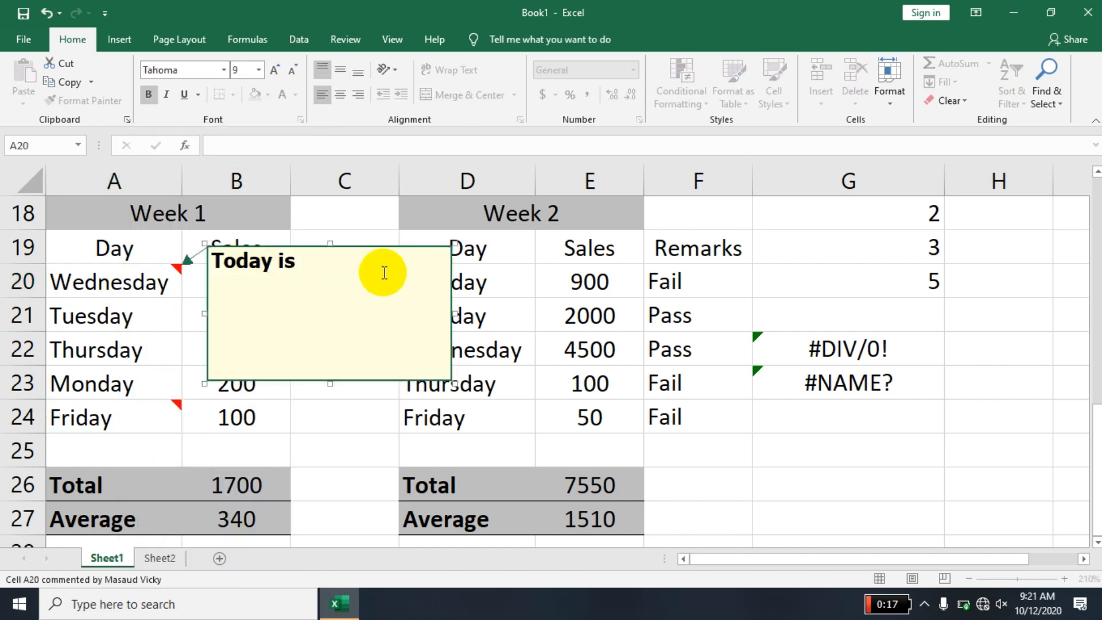
type("Fun dady")
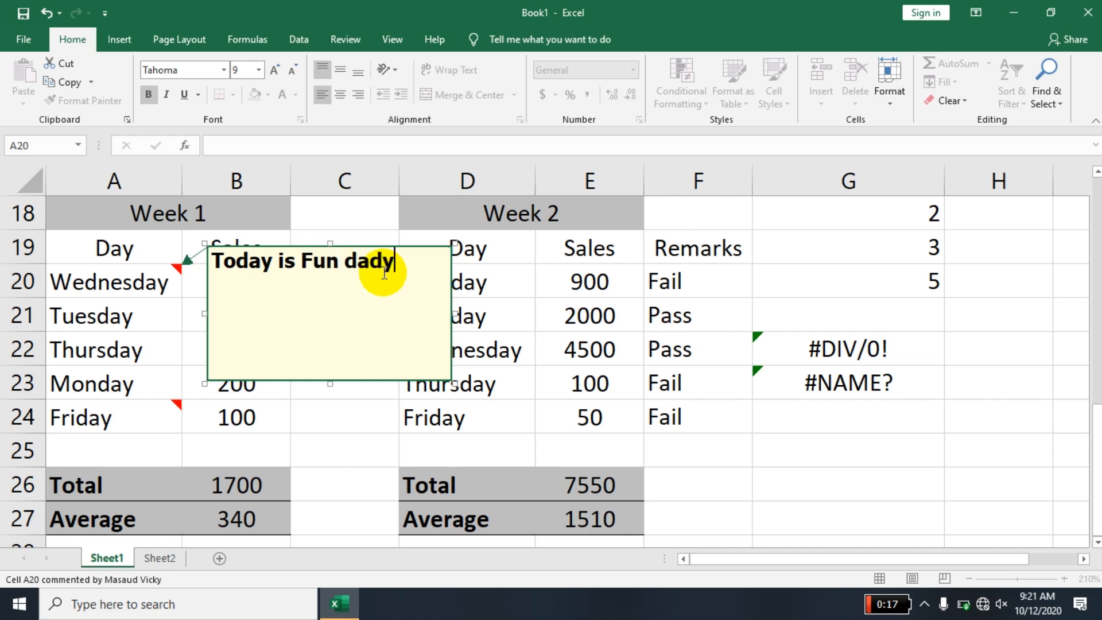
key("BackSpace")
key("BackSpace")
key("BackSpace")
type("ay")
left_click(470, 472)
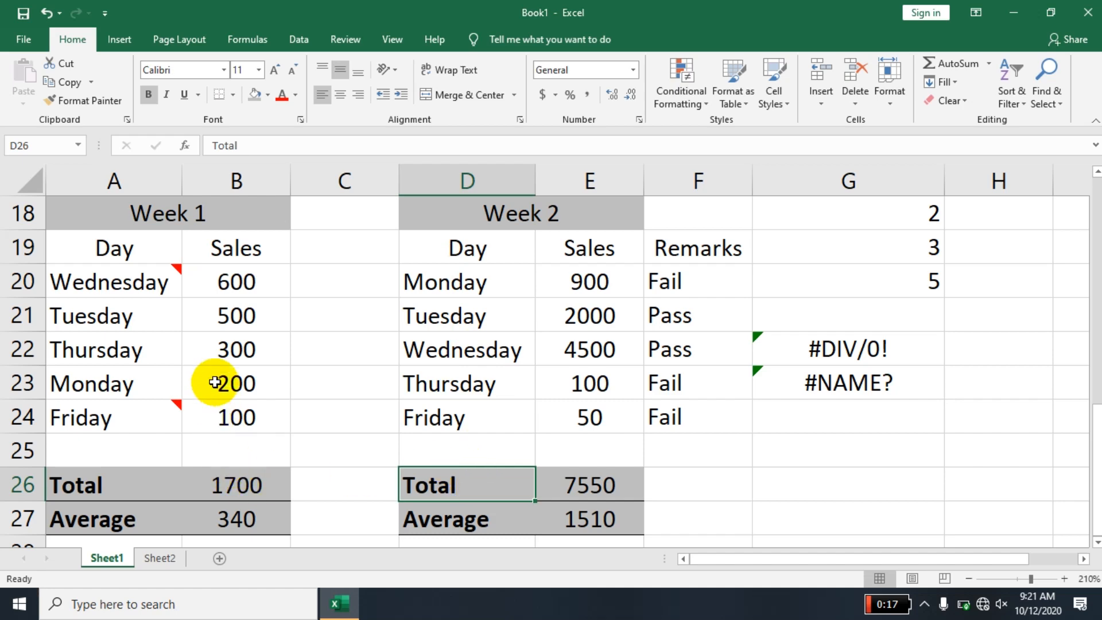
- Dismiss the low battery notification and delete the comment from the Week 1 Friday cell A24
left_click(149, 409)
right_click(149, 409)
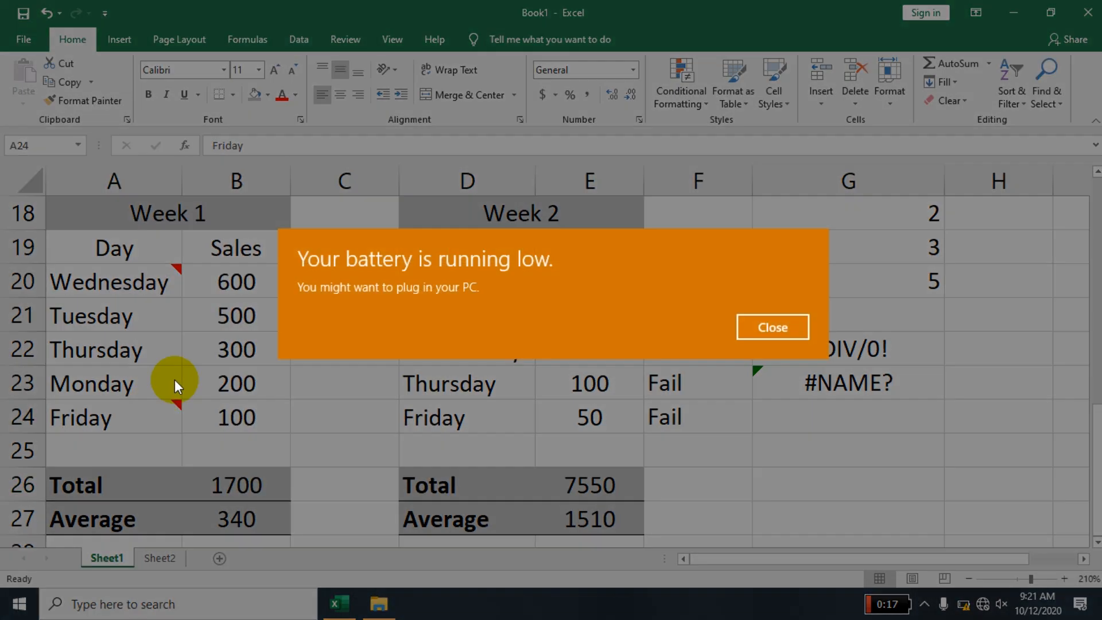
left_click(770, 325)
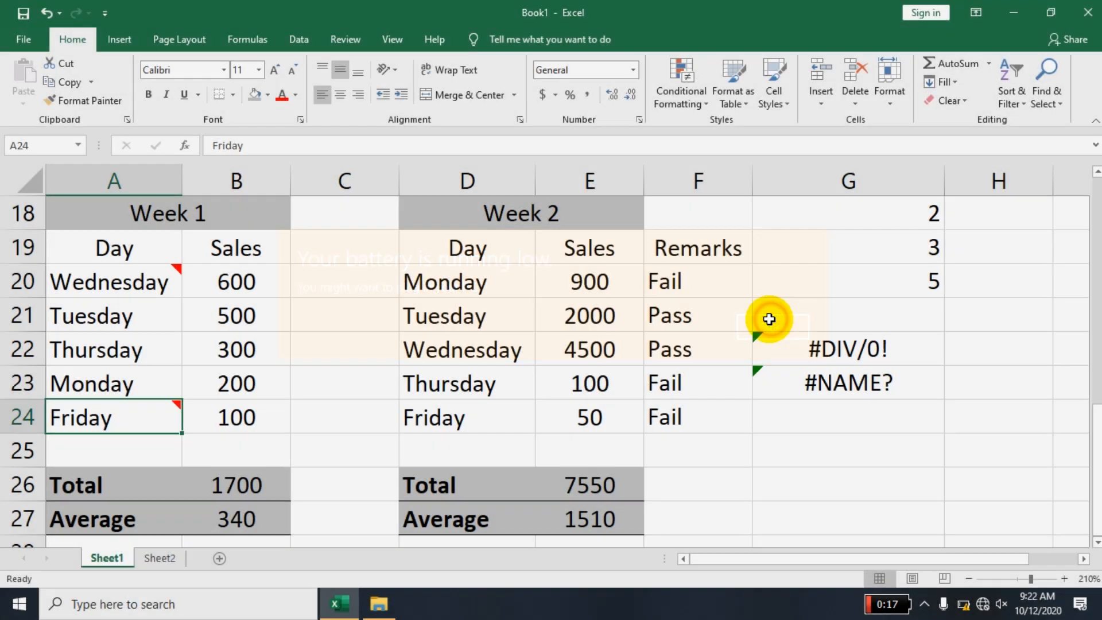
right_click(141, 423)
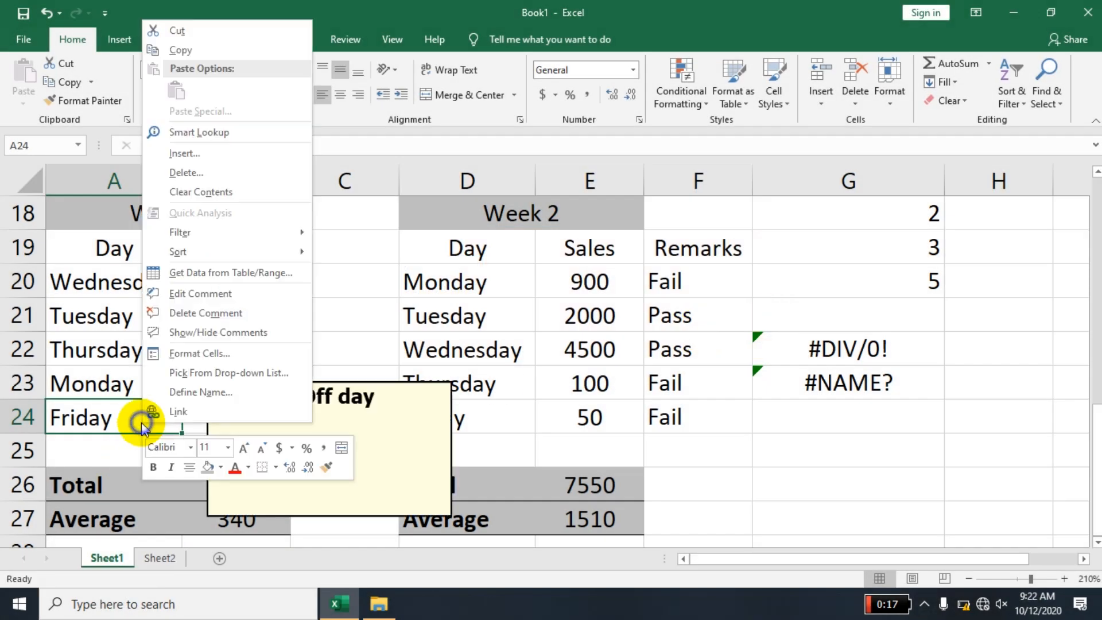
left_click(215, 313)
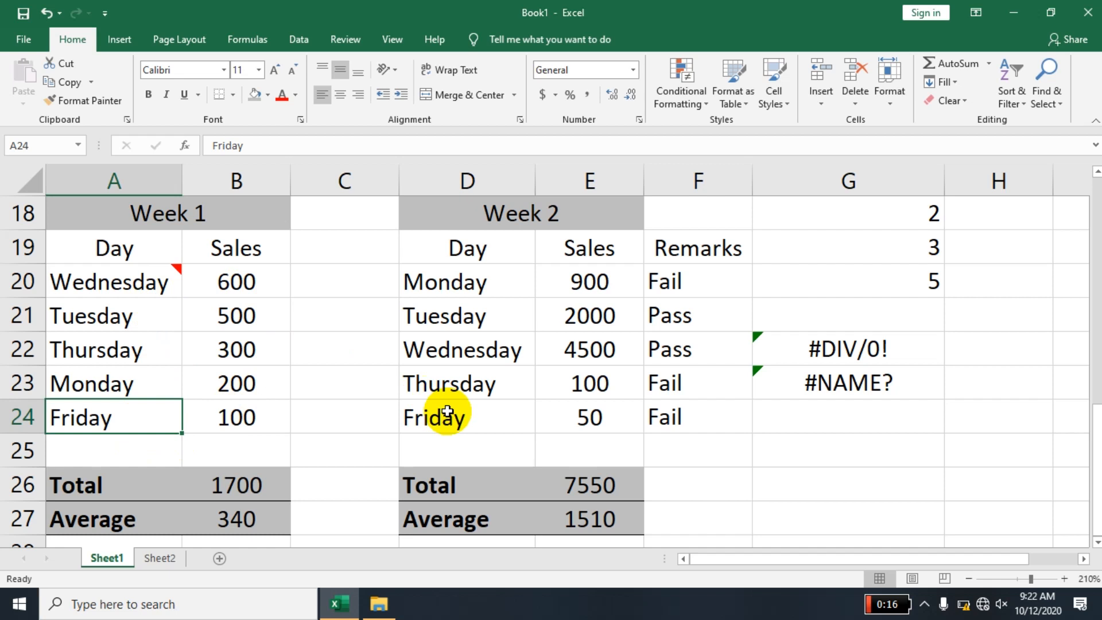
- Find all cells containing "Friday" with "Sunday" as the replacement text, and go through the listed matches
key("ctrl+f")
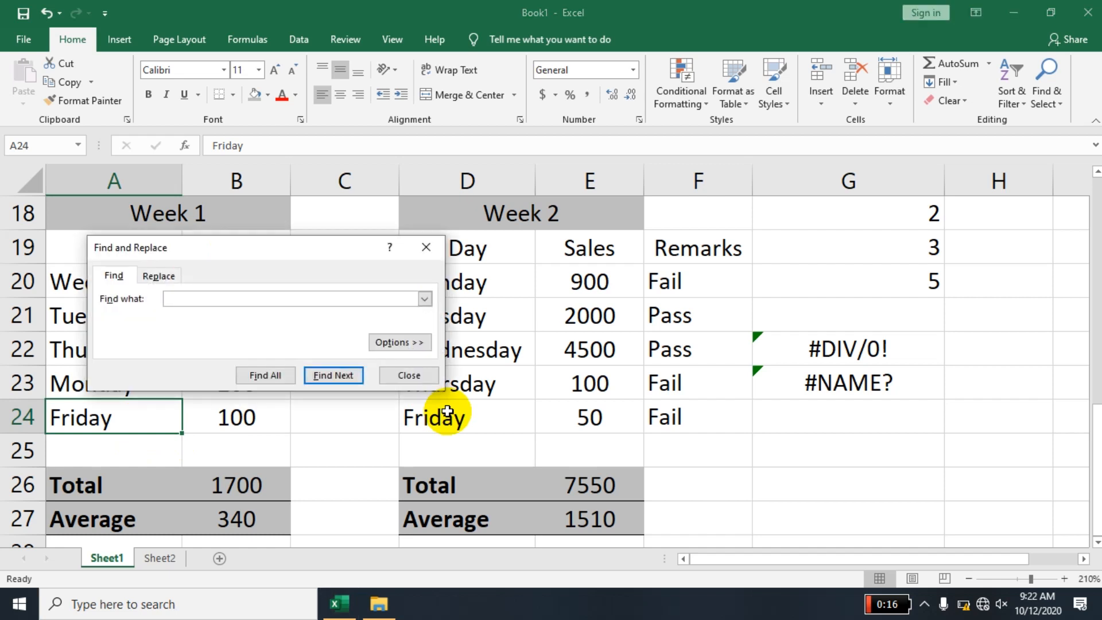
key("Escape")
key("ctrl+h")
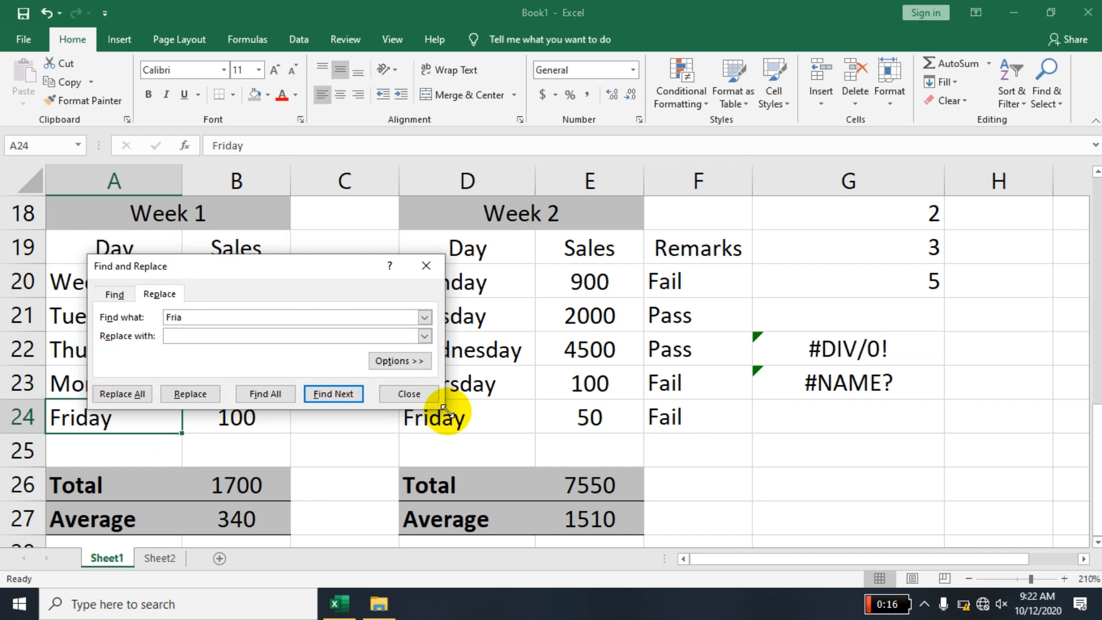
type("Fria")
key("BackSpace")
type("da")
type("Sunday")
left_click(270, 393)
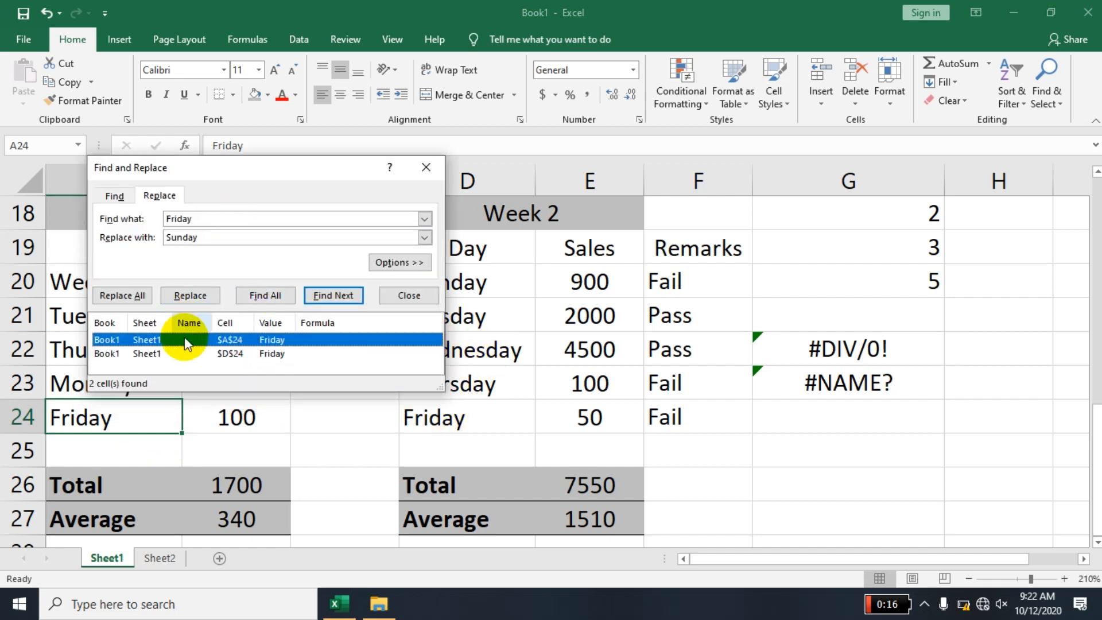
left_click(127, 355)
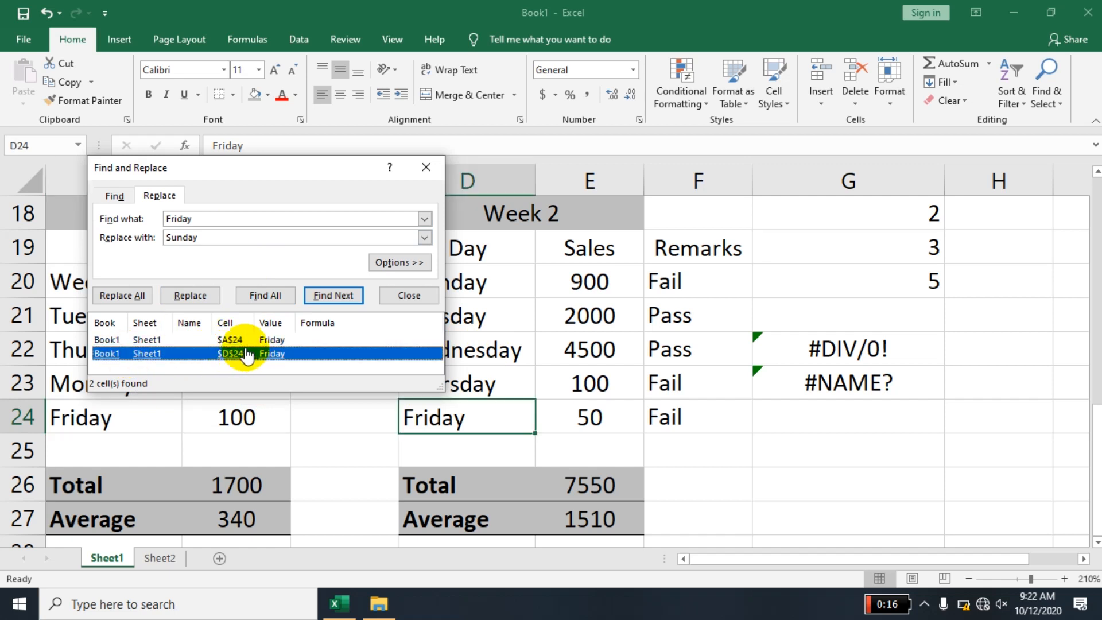
left_click(235, 340)
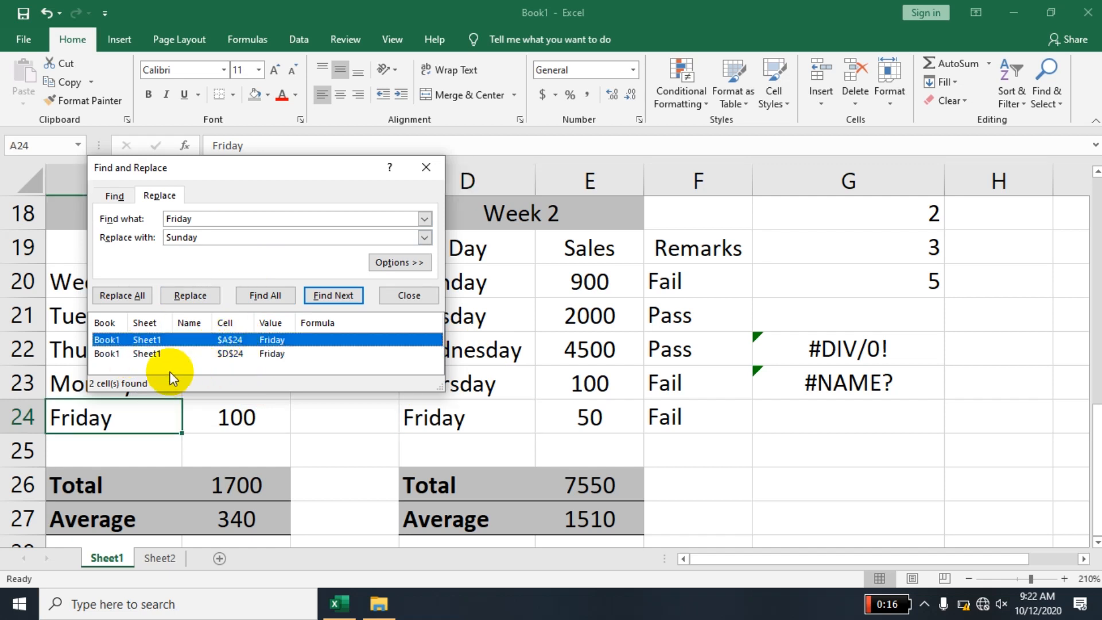
- Replace every "Friday" on the sheet with "Sunday" and close Find and Replace
left_click(129, 294)
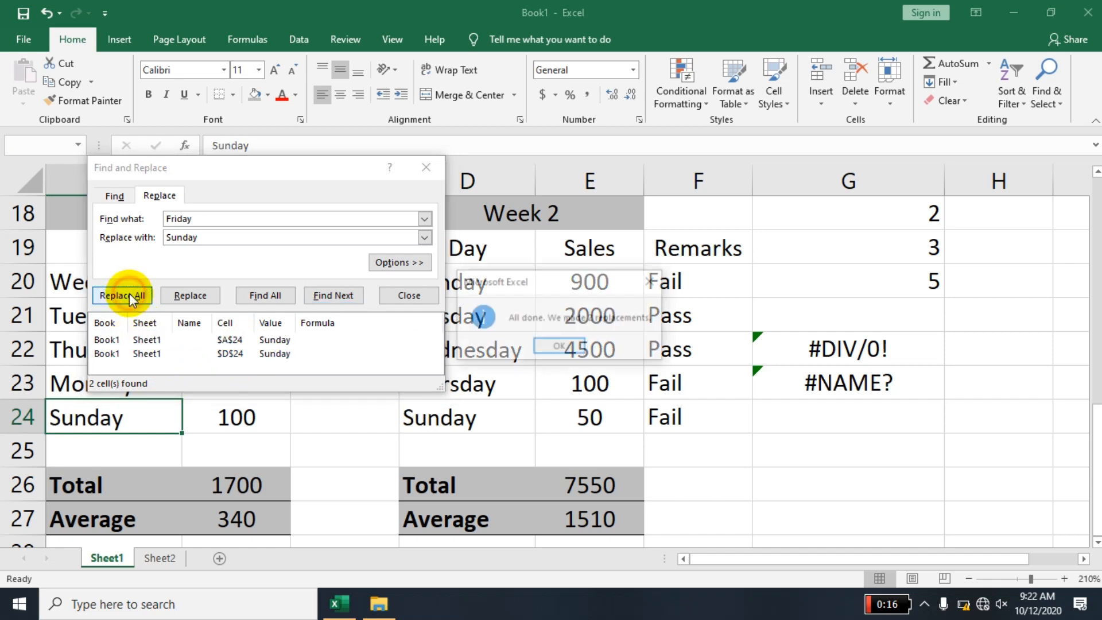
left_click(553, 347)
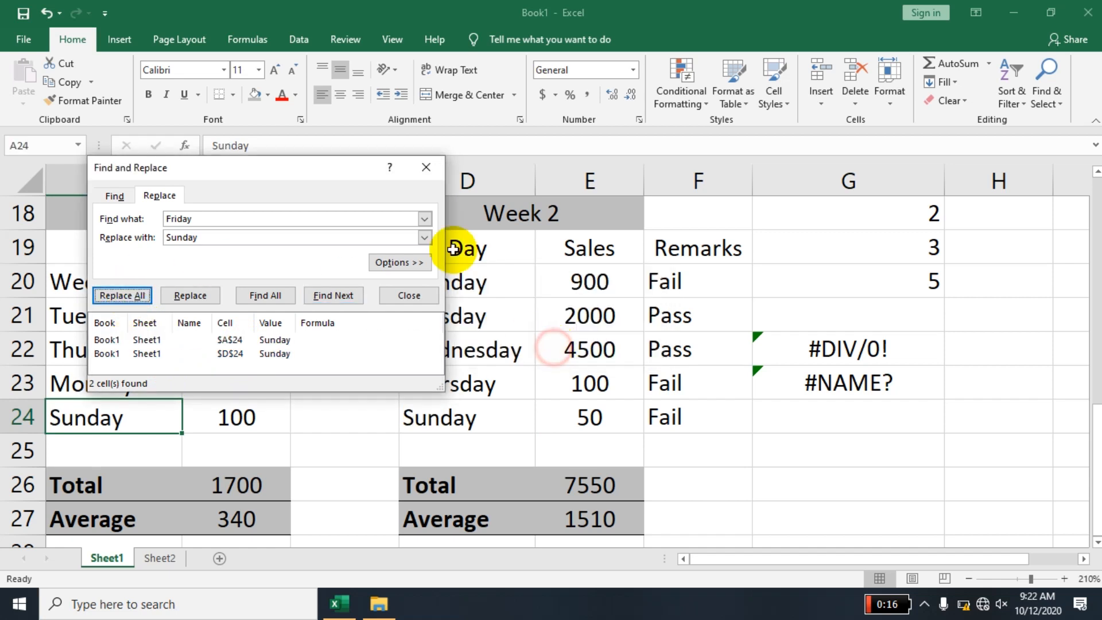
left_click(424, 171)
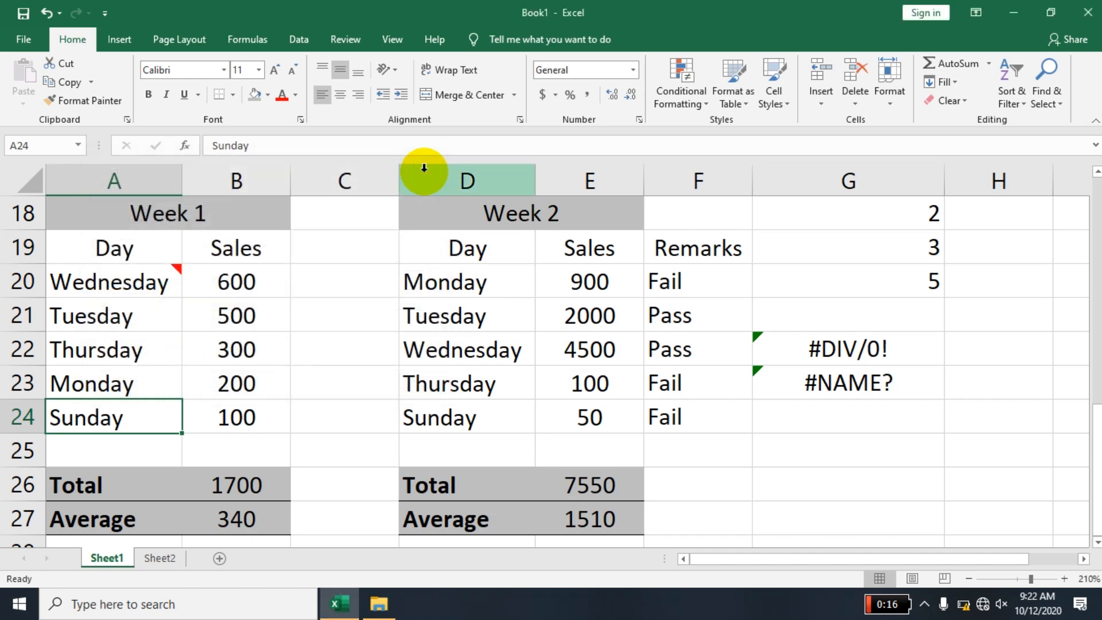
- Reopen Find and Replace and swap the terms, searching for "Sunday" with "Friday" as the replacement
key("ctrl+h")
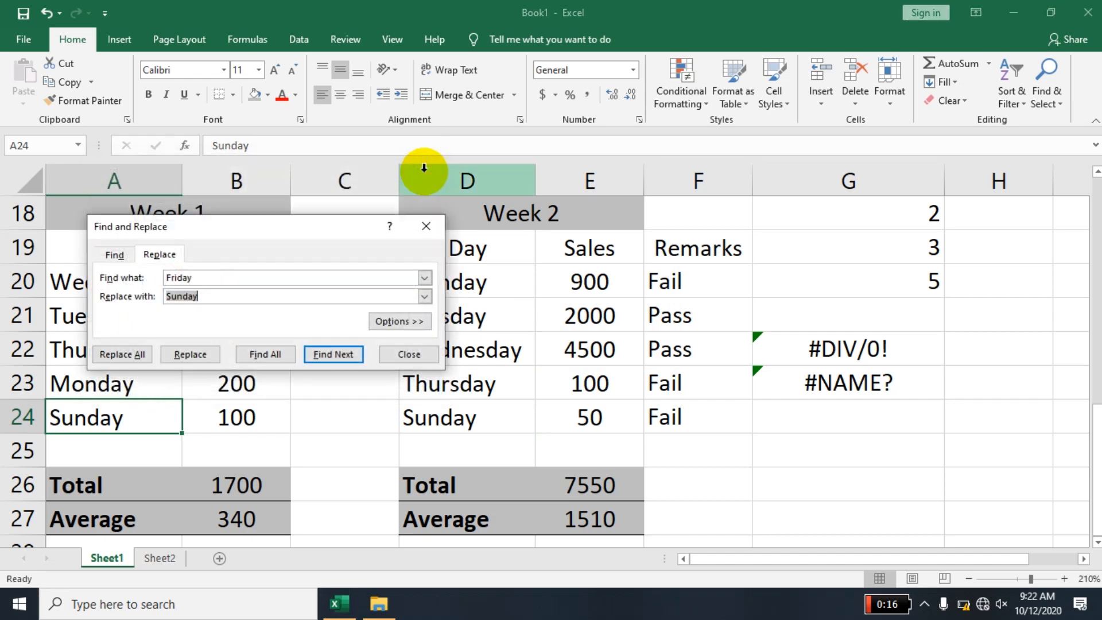
key("BackSpace")
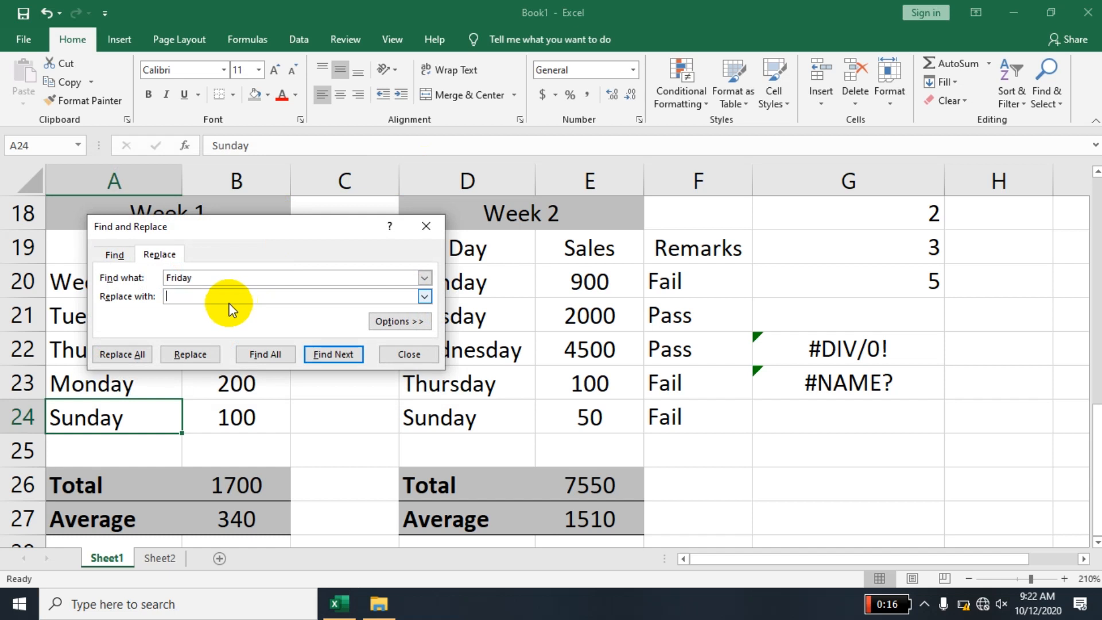
double_click(210, 279)
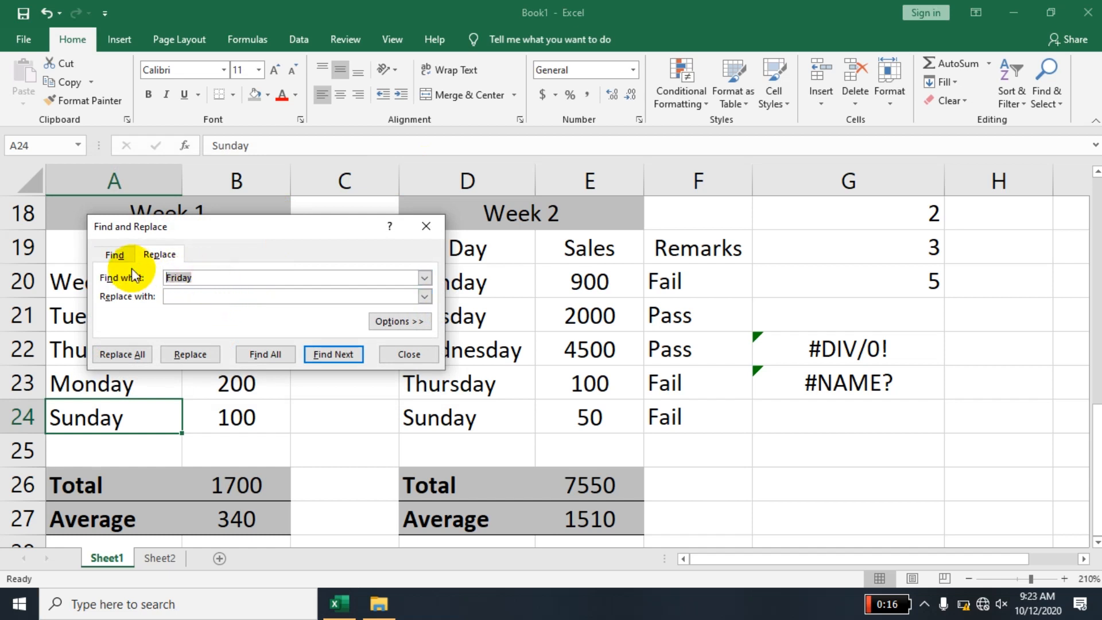
type("Sunday")
type("F")
type("rida")
key("BackSpace")
key("BackSpace")
type("day")
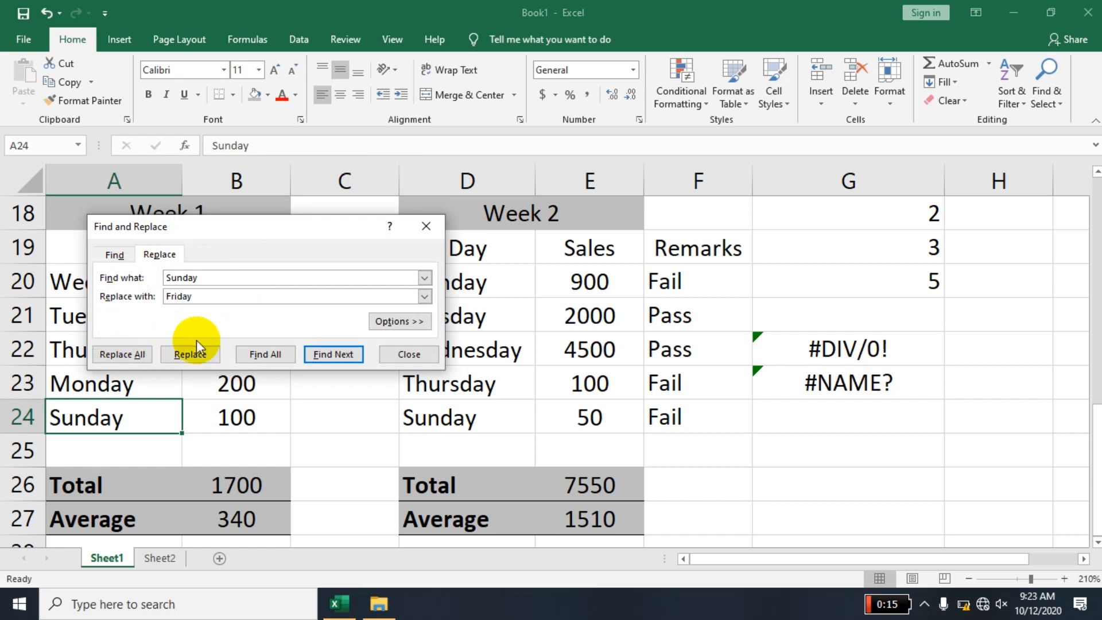
- List all matches for "Sunday" and go back and forth between the matching cells
left_click(261, 354)
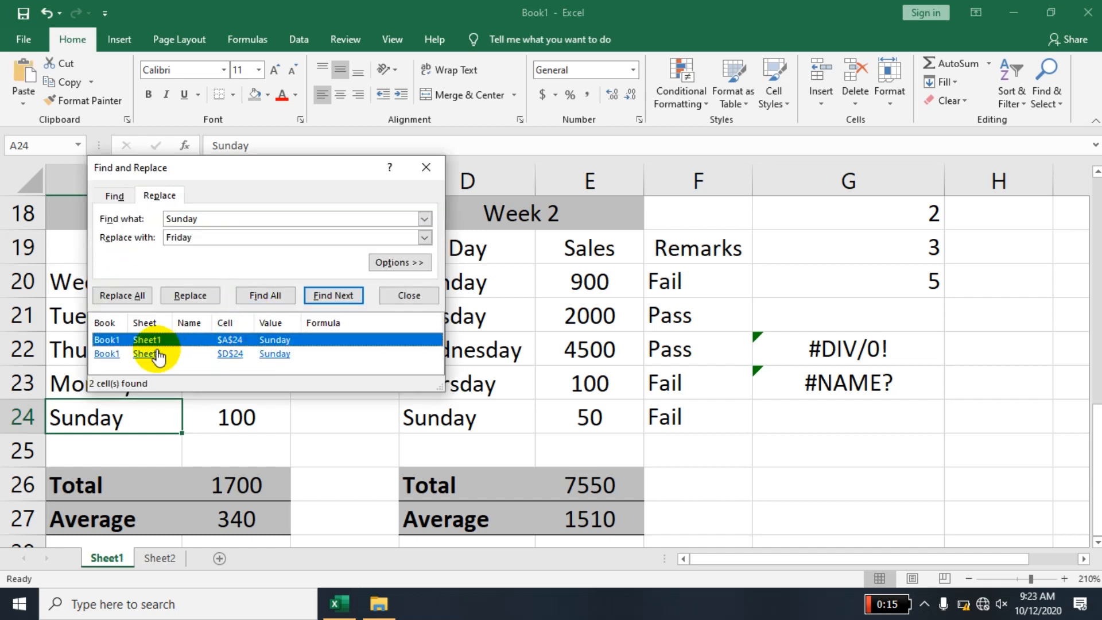
left_click(156, 352)
left_click(154, 345)
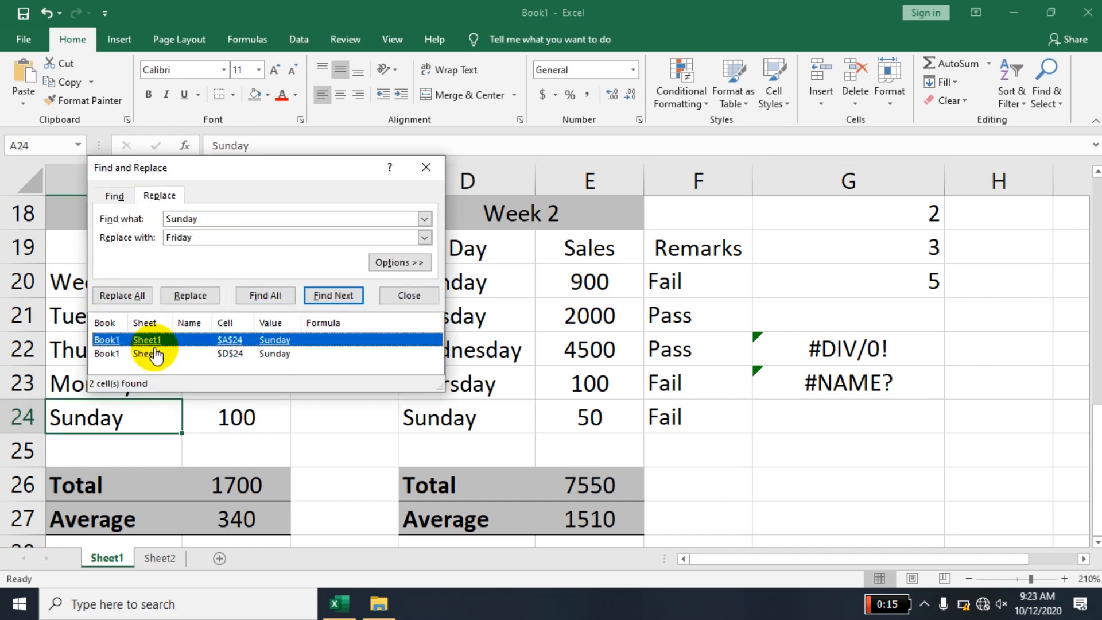
left_click(151, 354)
left_click(168, 343)
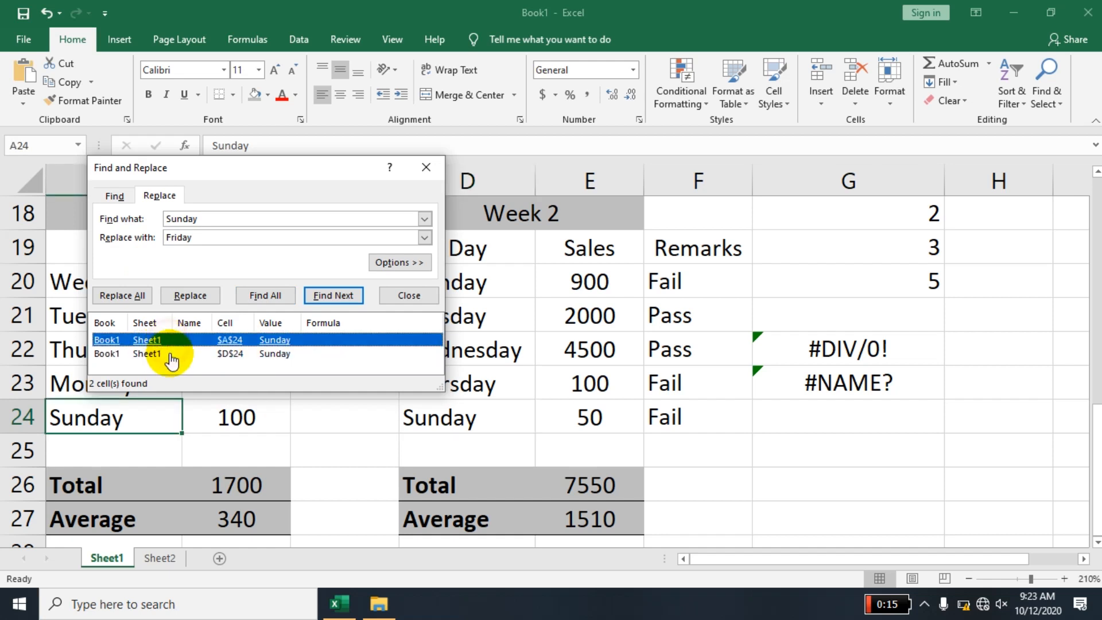
left_click(171, 354)
left_click(173, 341)
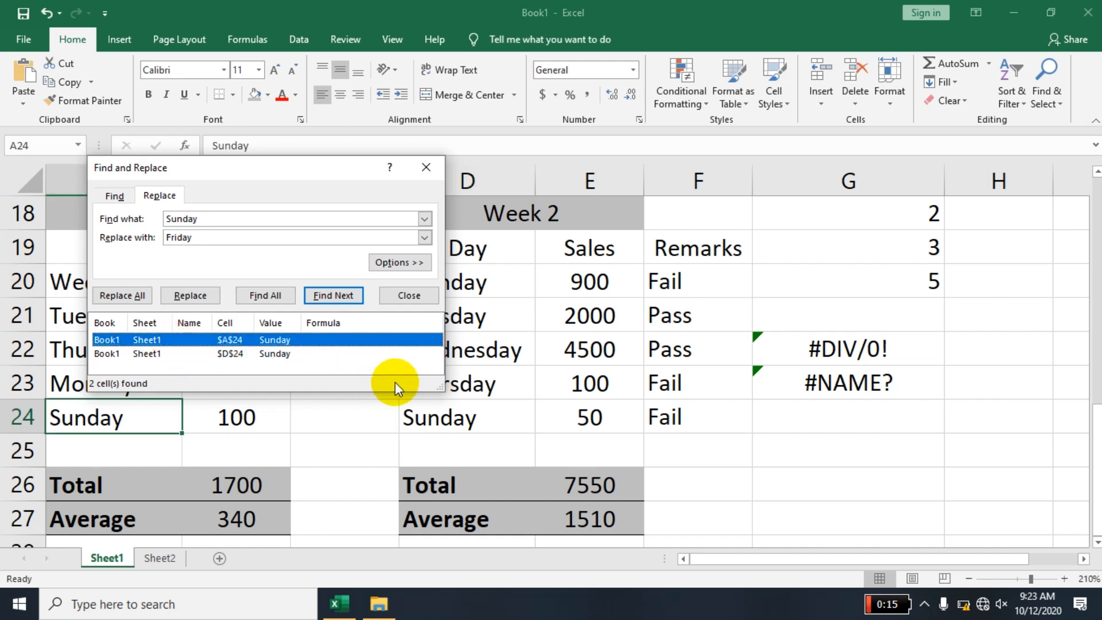
left_click(166, 354)
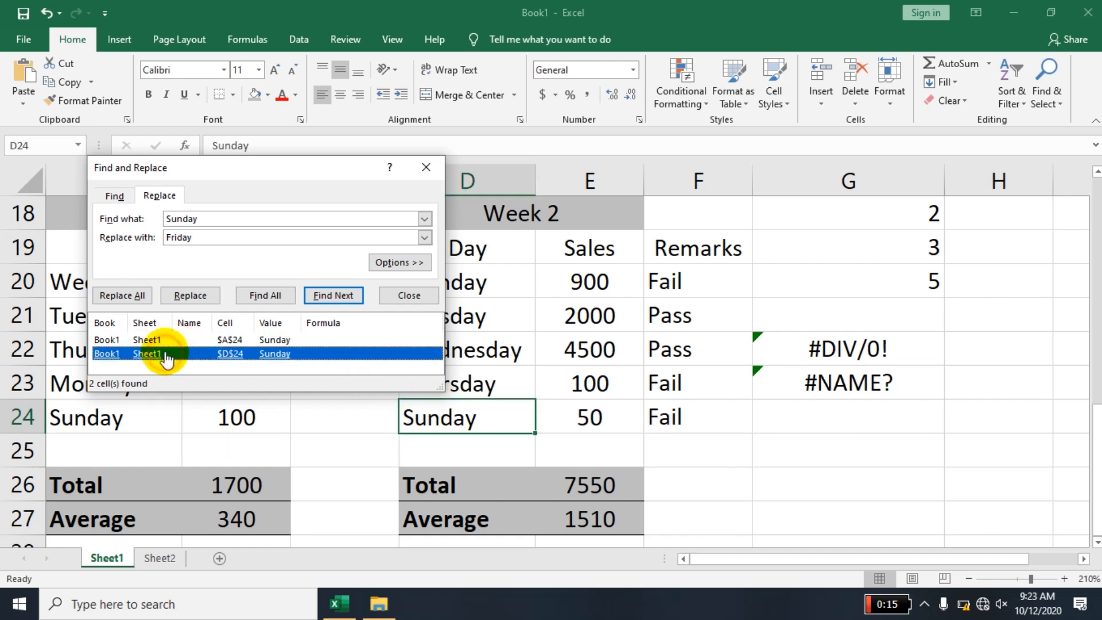
- Replace every "Sunday" on the sheet with "Friday", and try one more single replacement
left_click(138, 299)
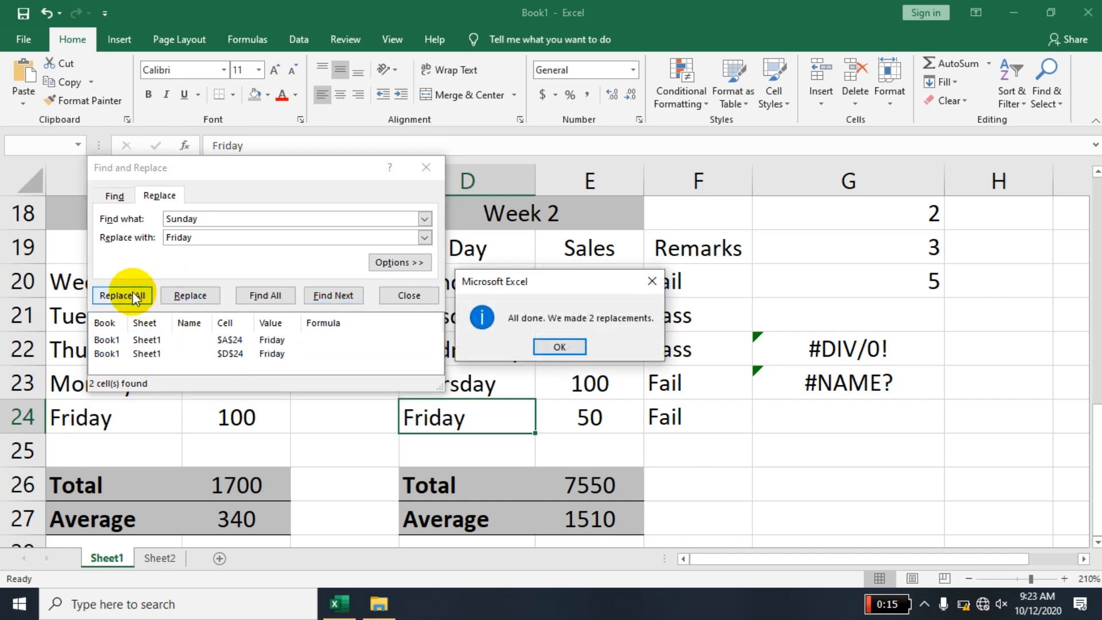
left_click(544, 348)
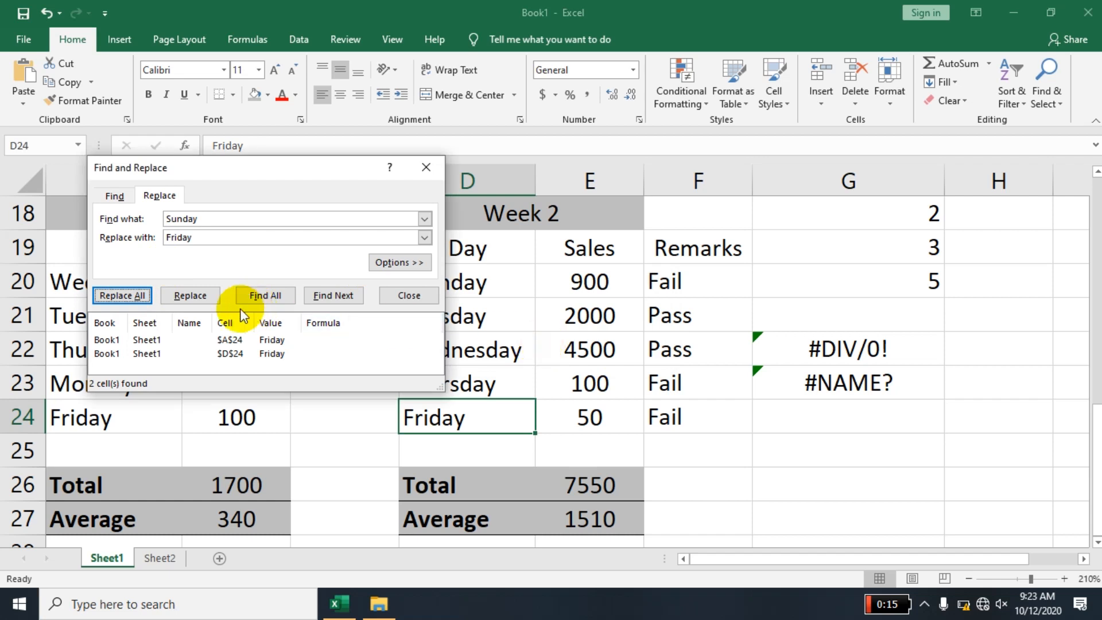
left_click(198, 295)
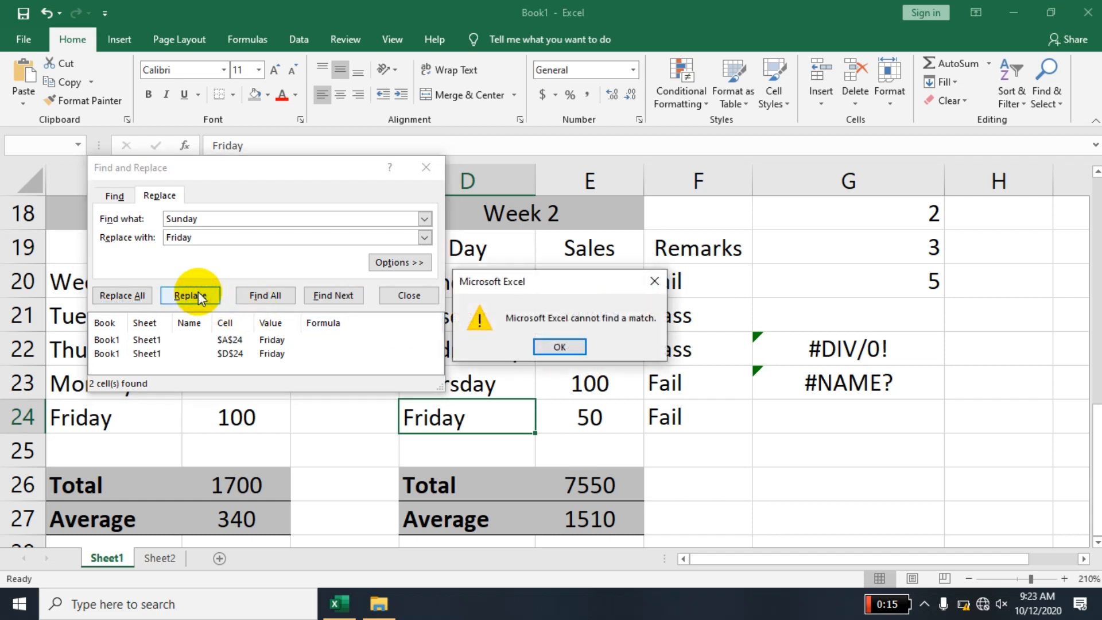
- Dismiss the alert and close Find and Replace
left_click(550, 344)
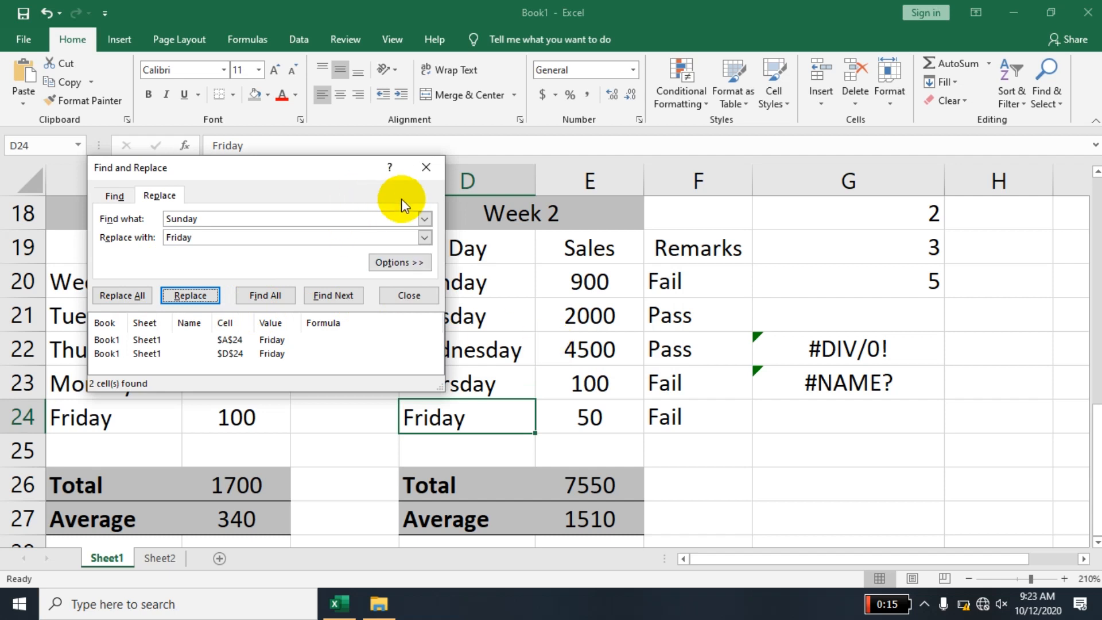
left_click(414, 294)
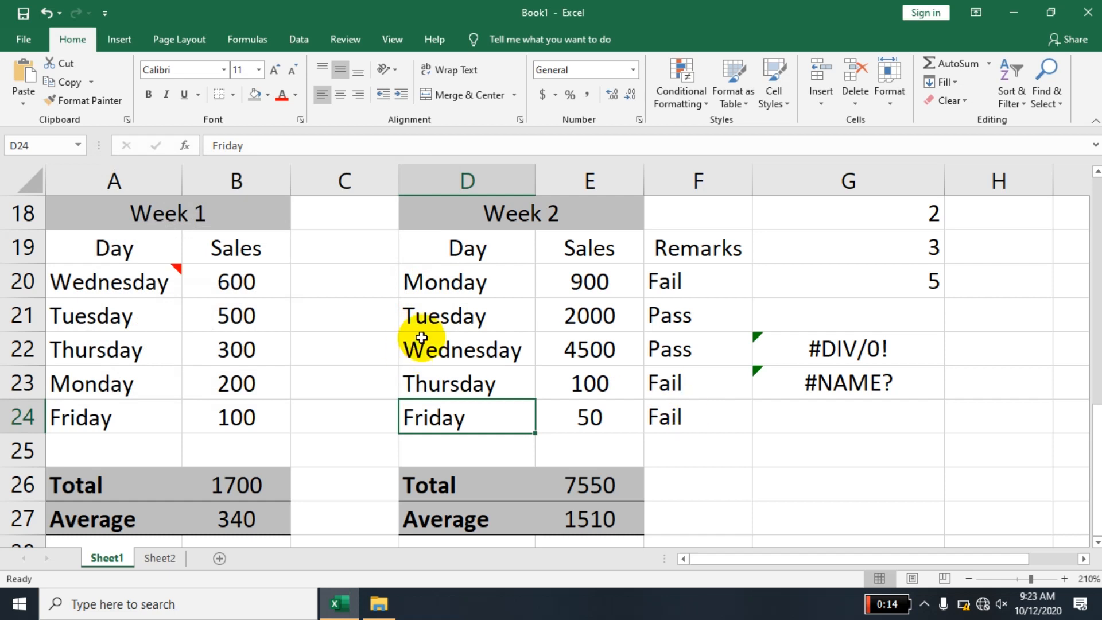
- Select the Week 2 days and sales in D20:E24 and open the recommended charts for that range
mouse_move(88, 278)
left_click_drag(87, 278, 256, 418)
left_click_drag(476, 280, 580, 420)
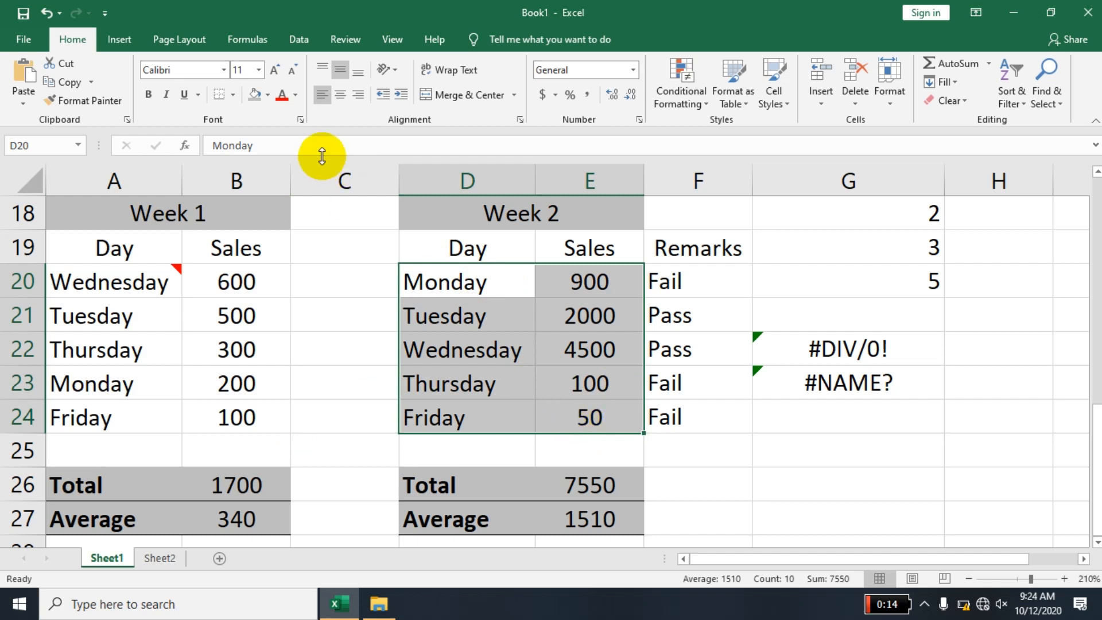
left_click(123, 39)
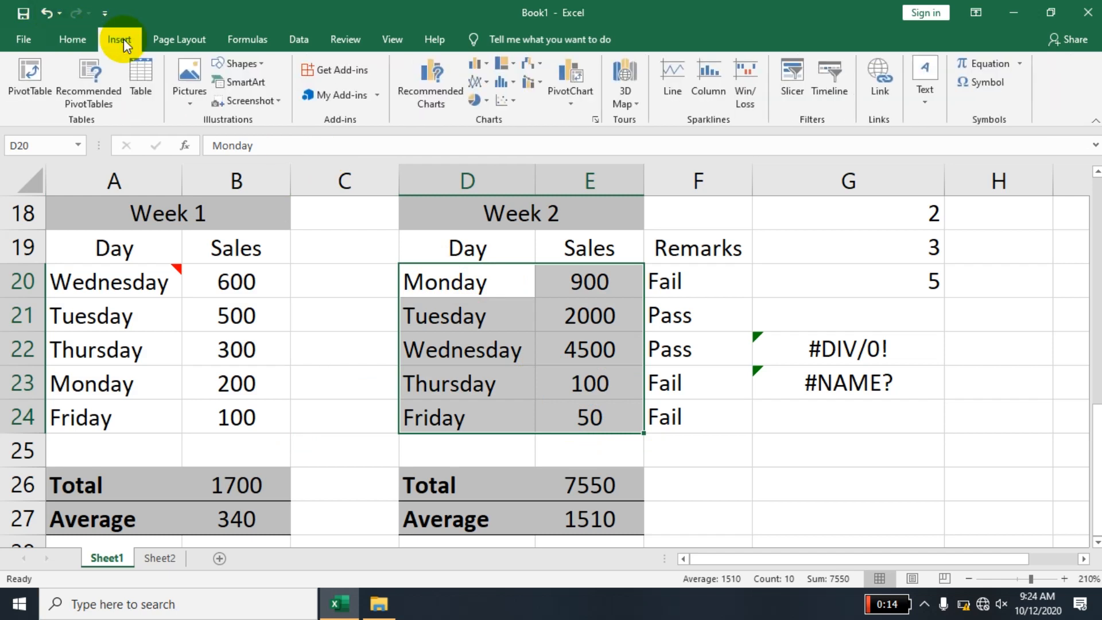
left_click(436, 102)
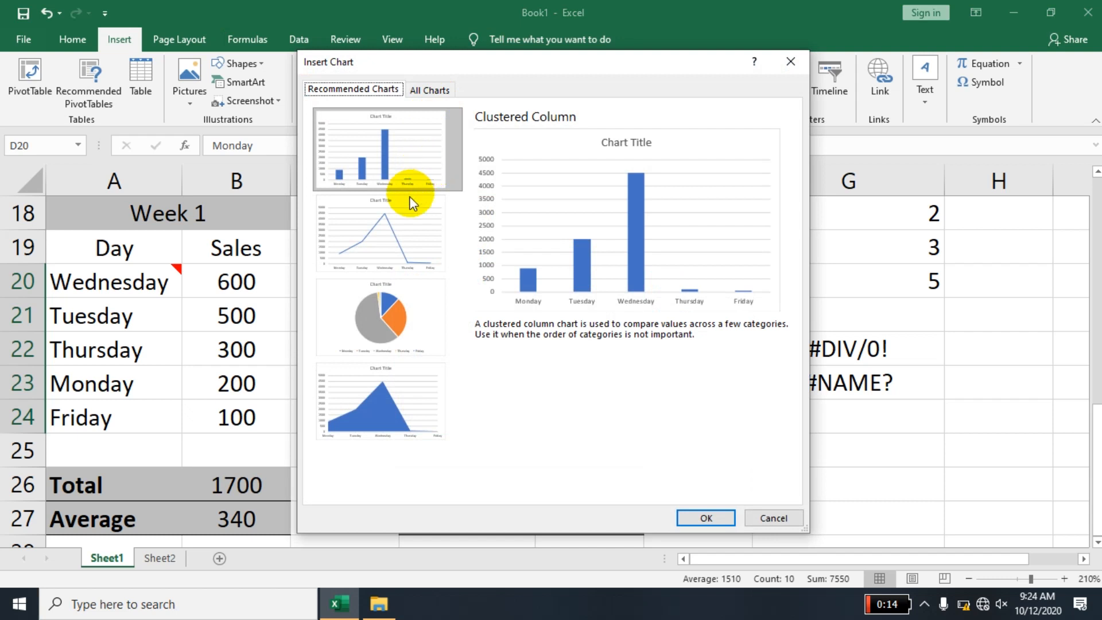
- Compare the recommended clustered column, line, pie and stacked area chart previews for the Week 2 sales
left_click(406, 234)
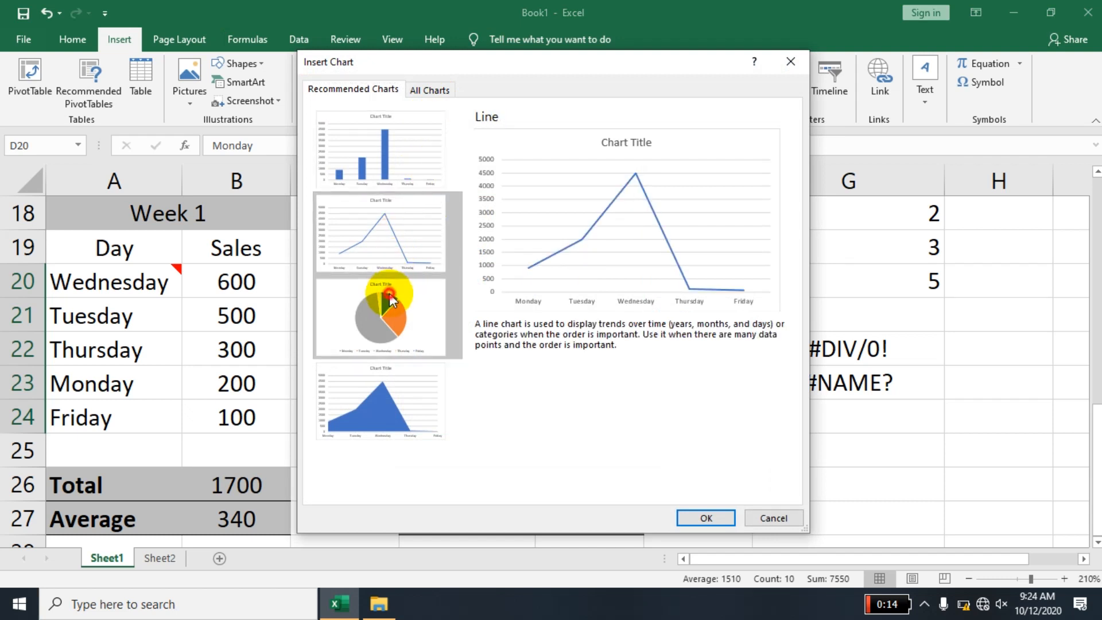
left_click(387, 332)
left_click(382, 386)
left_click(386, 332)
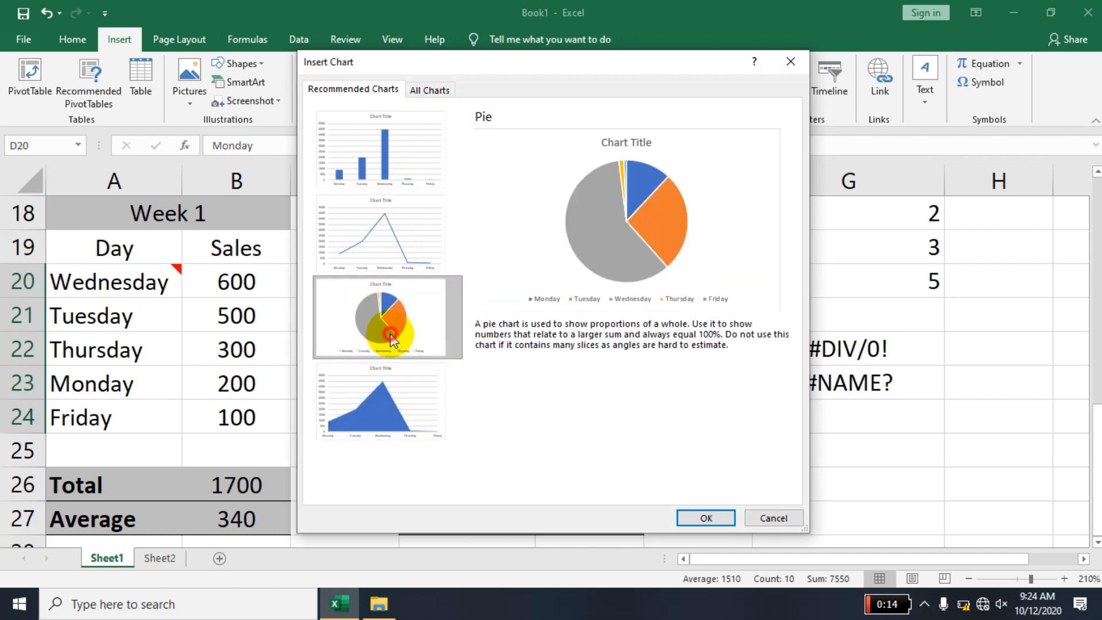
left_click(376, 254)
left_click(377, 173)
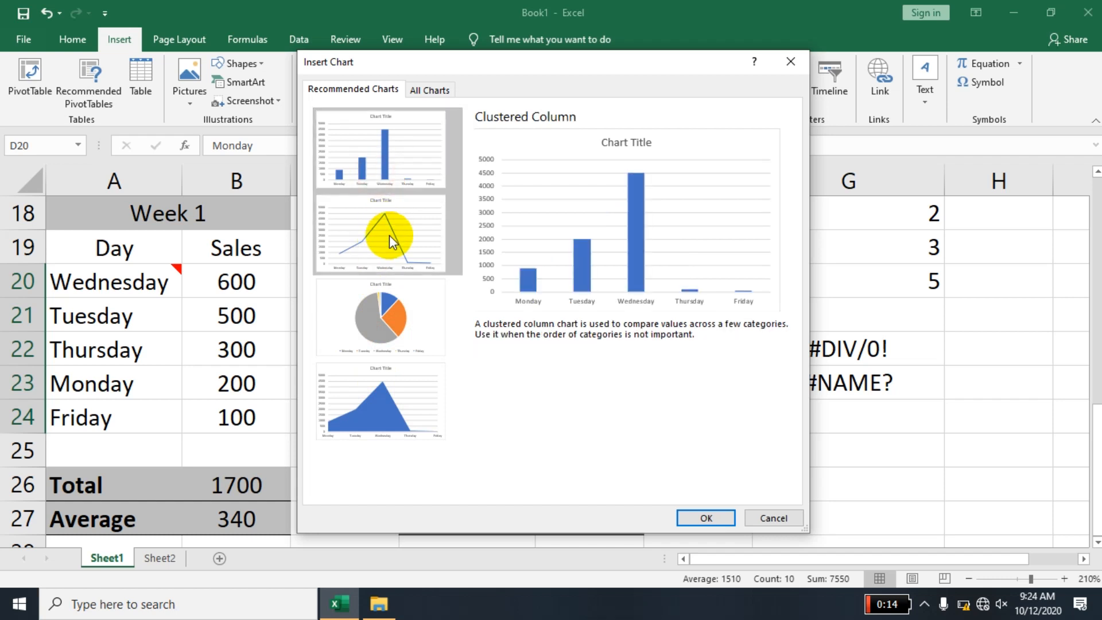
left_click(390, 236)
left_click(381, 320)
left_click(405, 392)
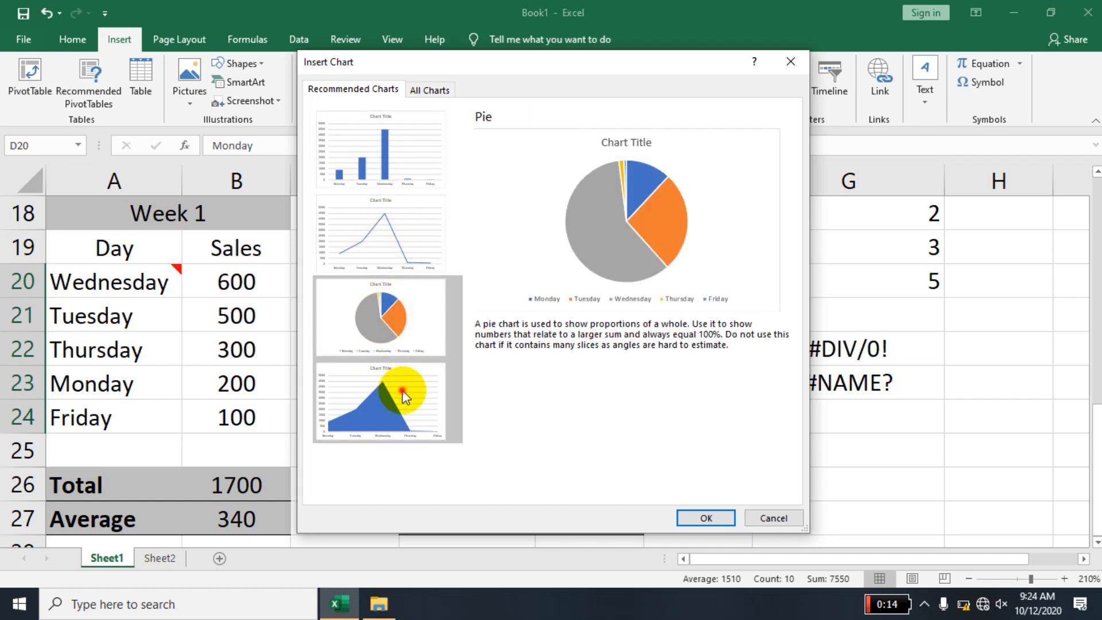
left_click(369, 235)
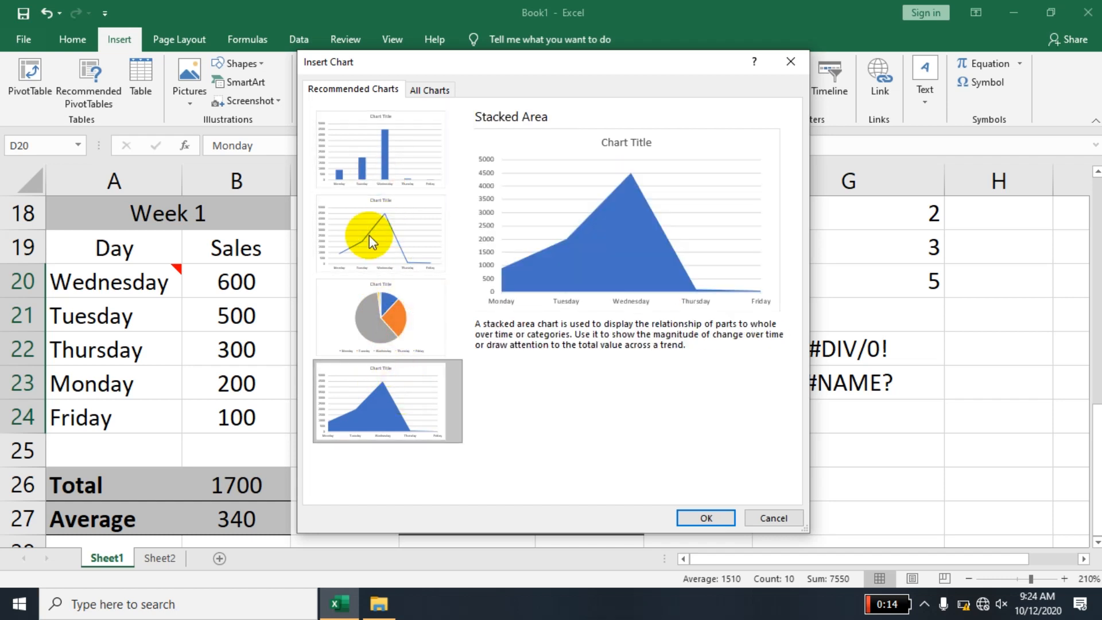
- Show all chart types and preview the Week 2 sales as line, pie and bar charts
left_click(430, 91)
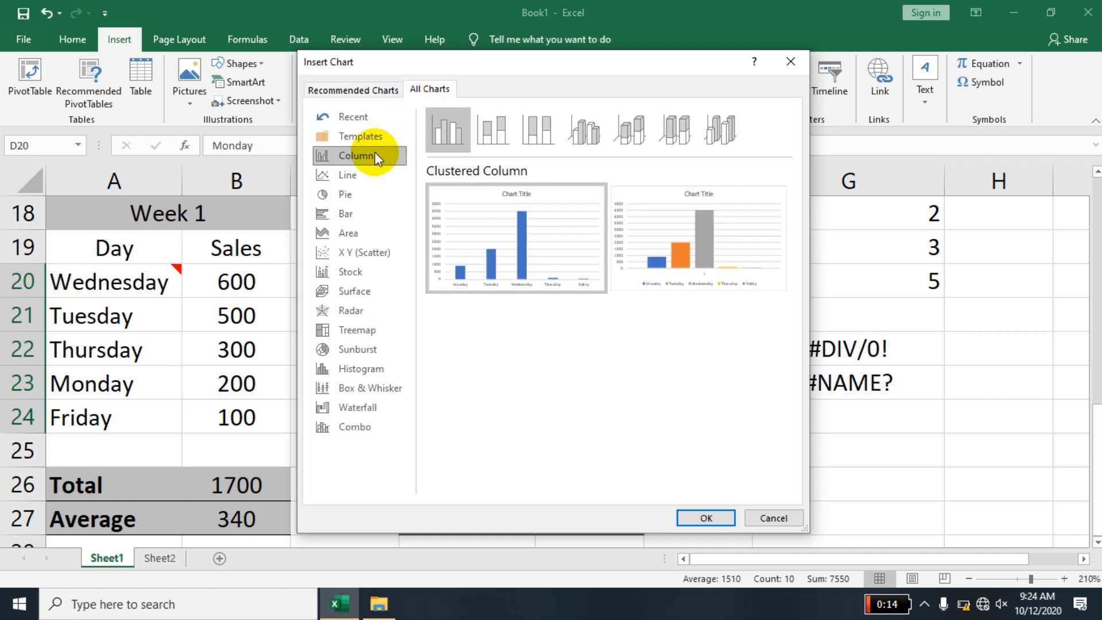
left_click(357, 178)
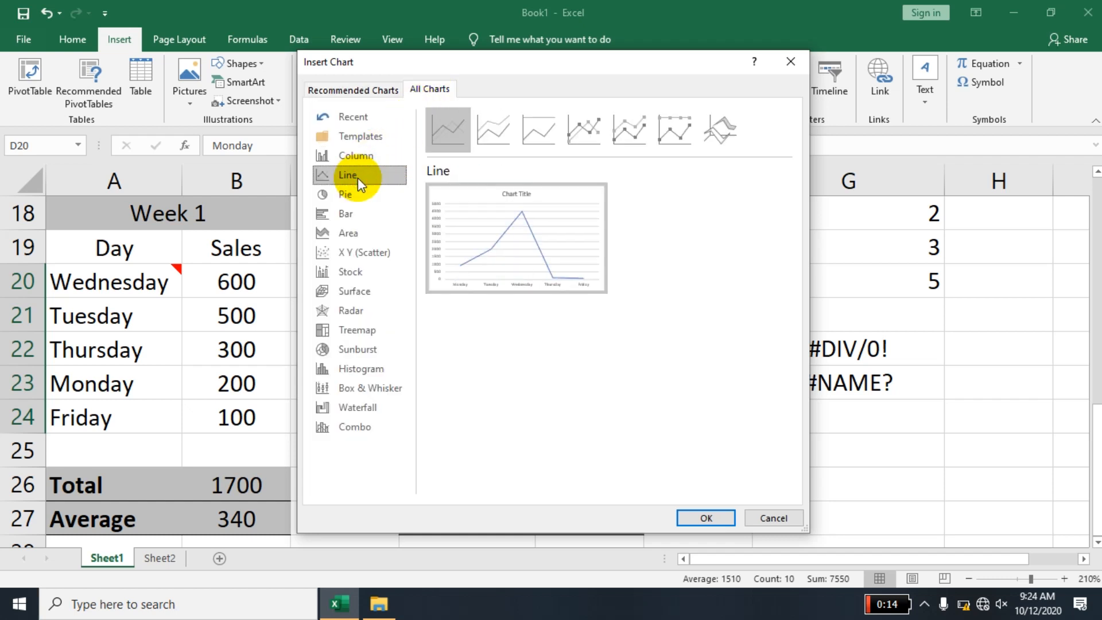
mouse_move(524, 251)
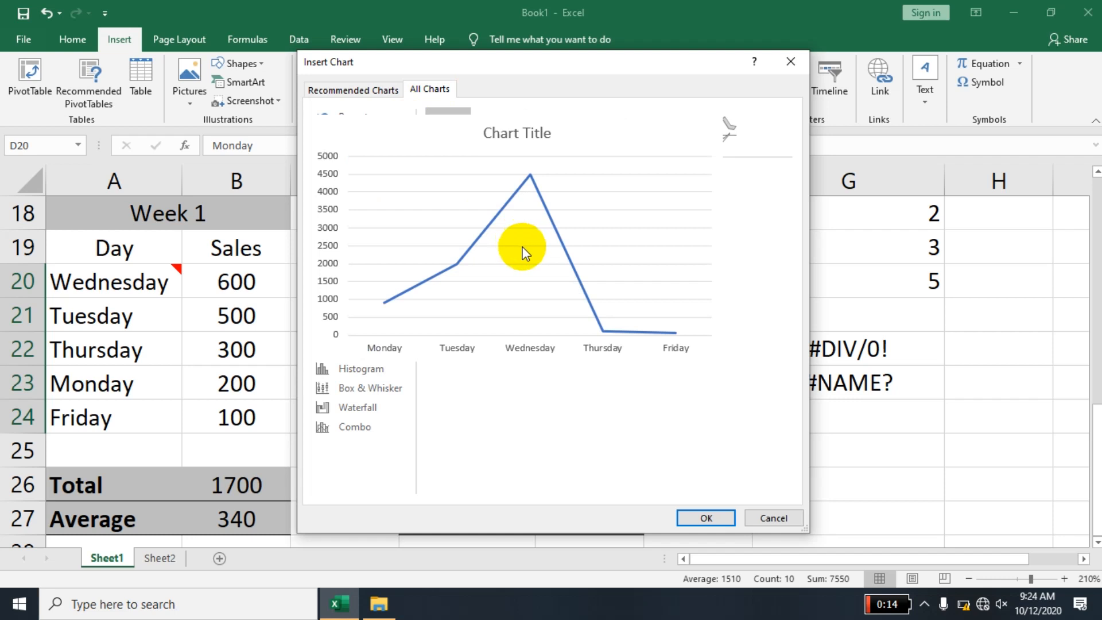
left_click(362, 202)
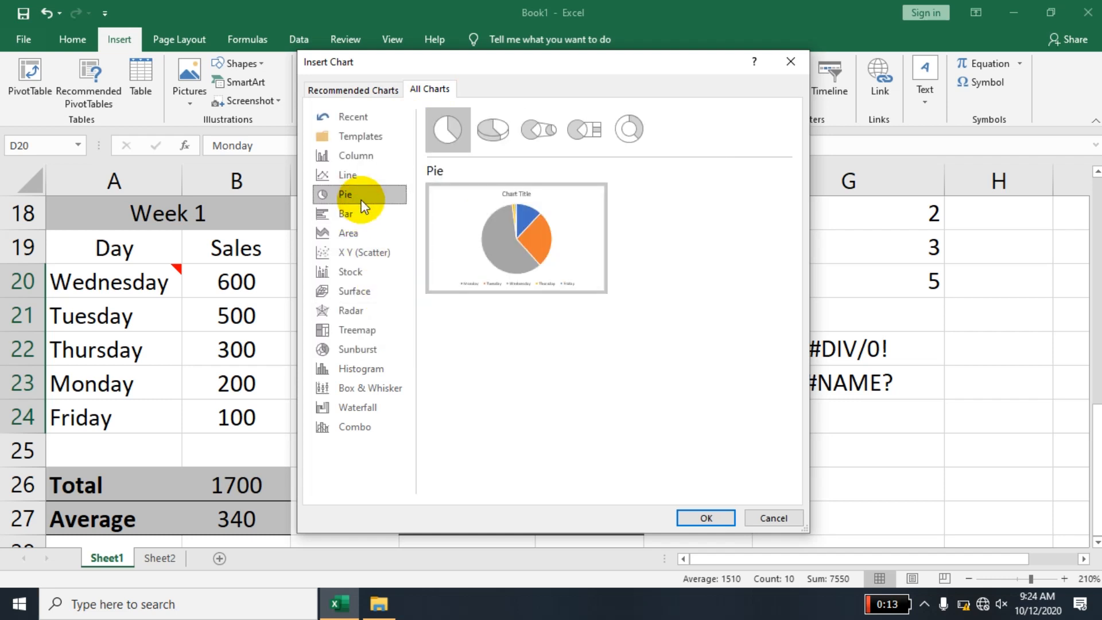
mouse_move(481, 199)
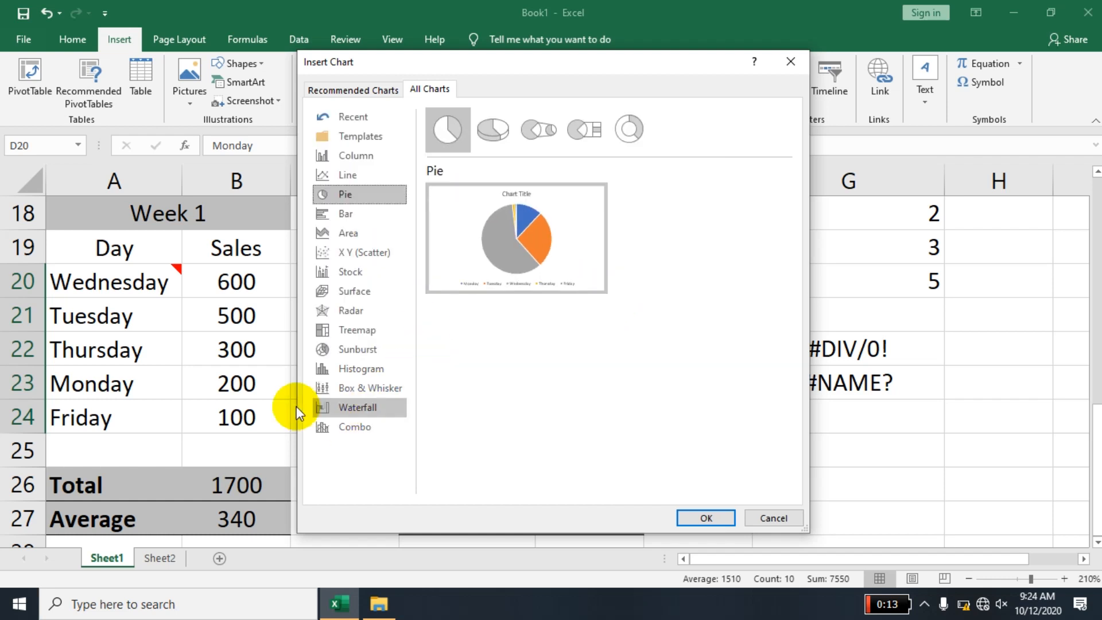
left_click(388, 213)
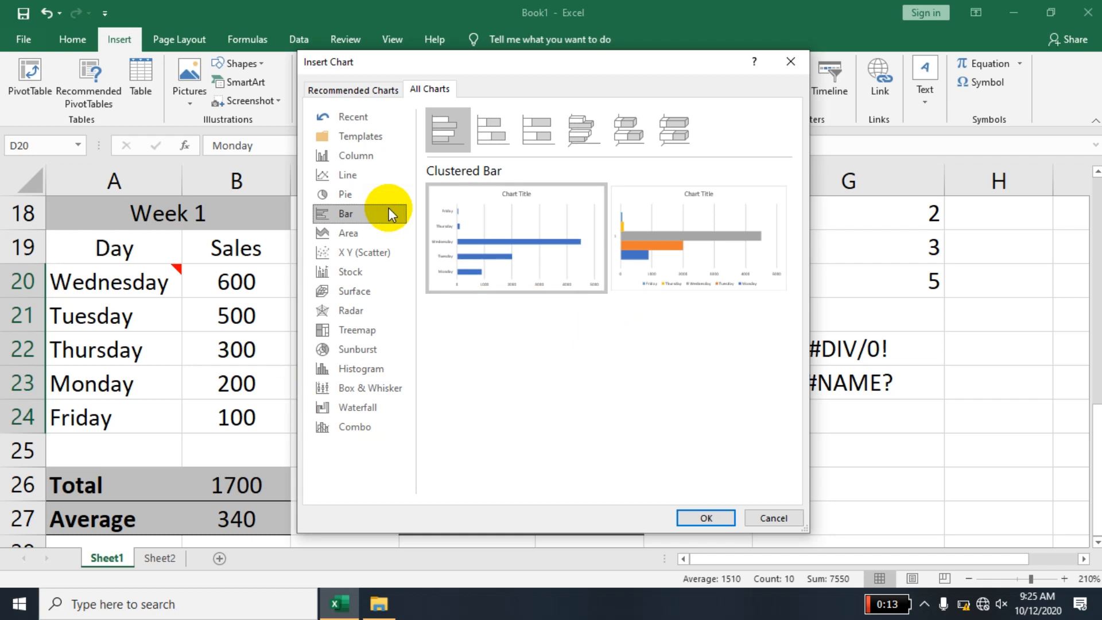
- Compare the column and bar previews, and look through the area, stock, radar and treemap chart types
left_click(361, 159)
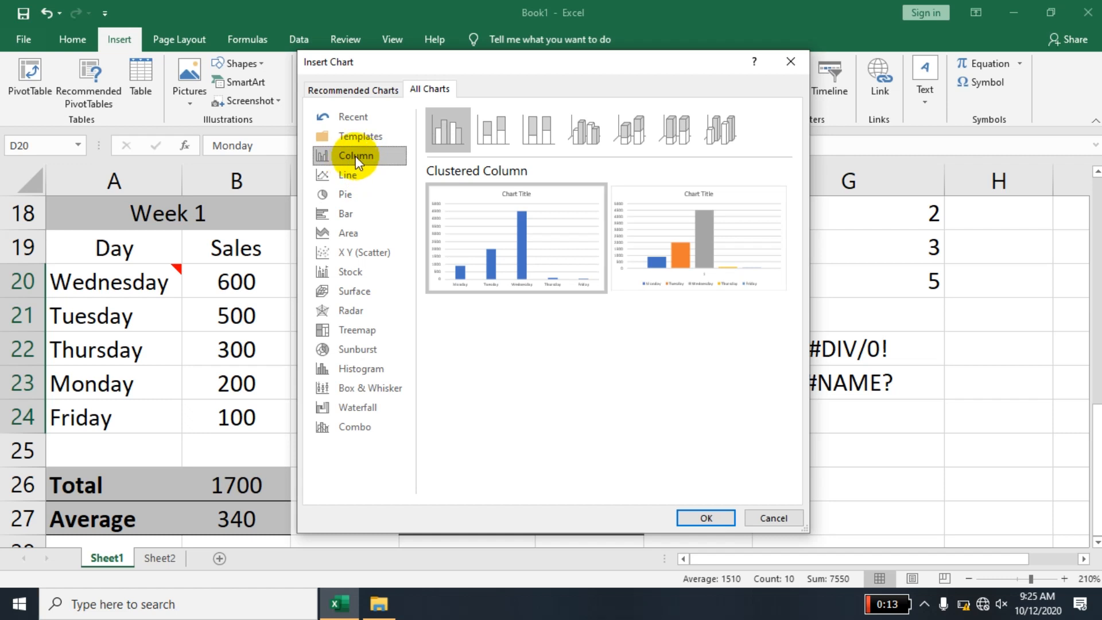
left_click(360, 213)
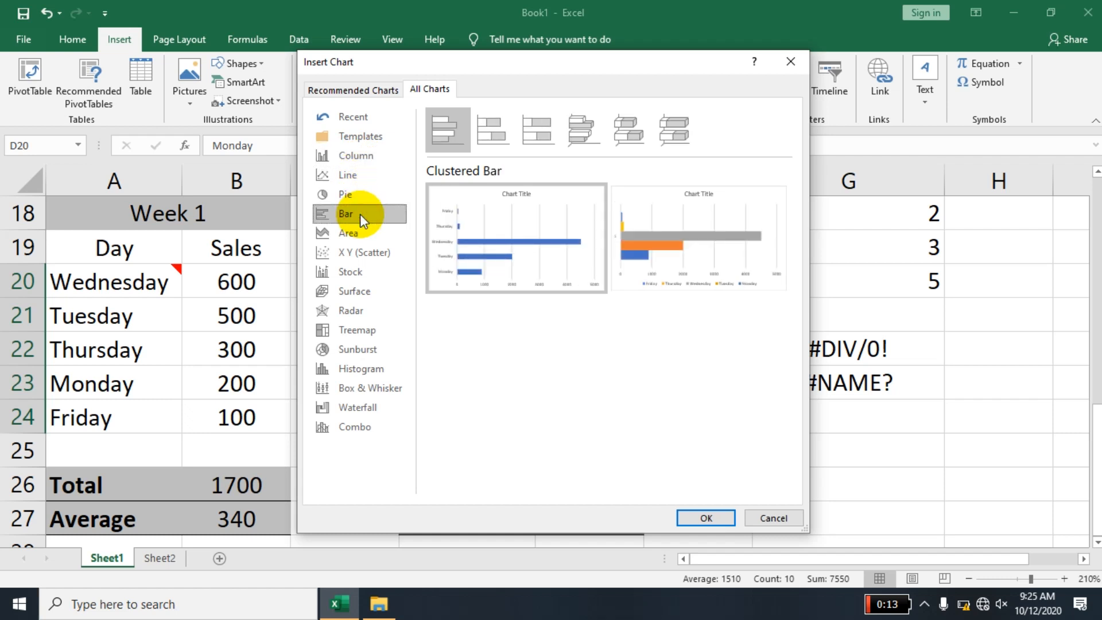
left_click(359, 234)
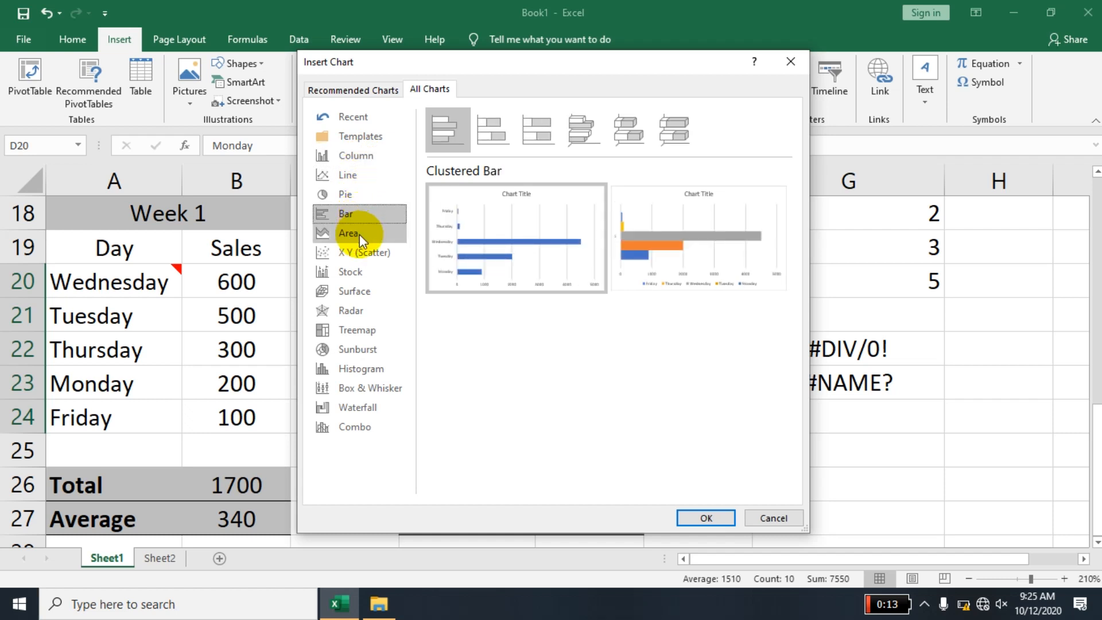
left_click(365, 251)
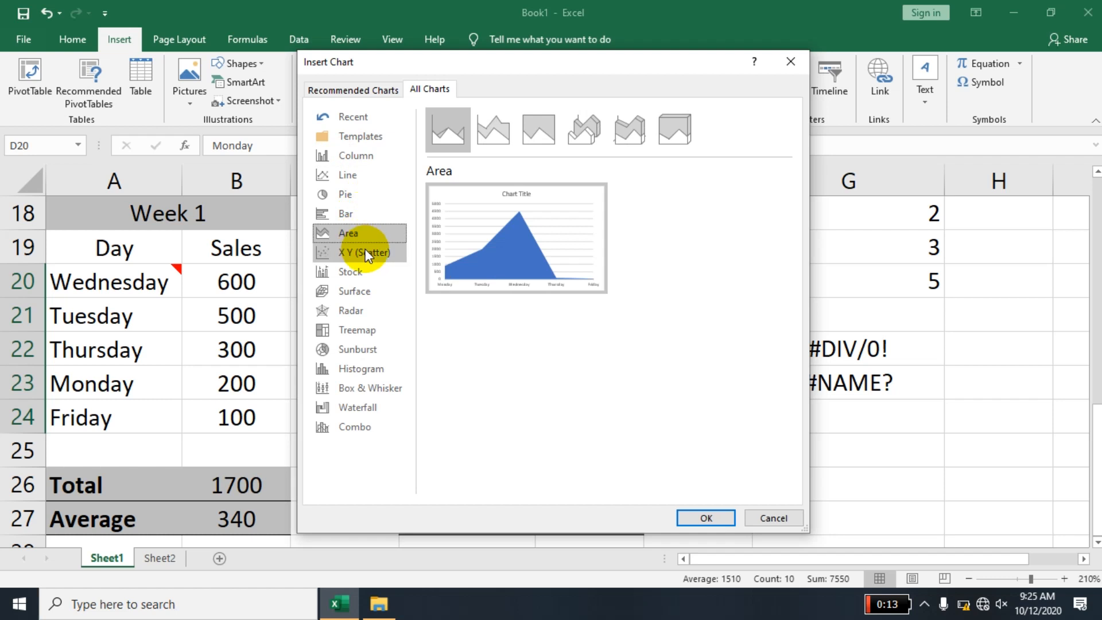
left_click(362, 272)
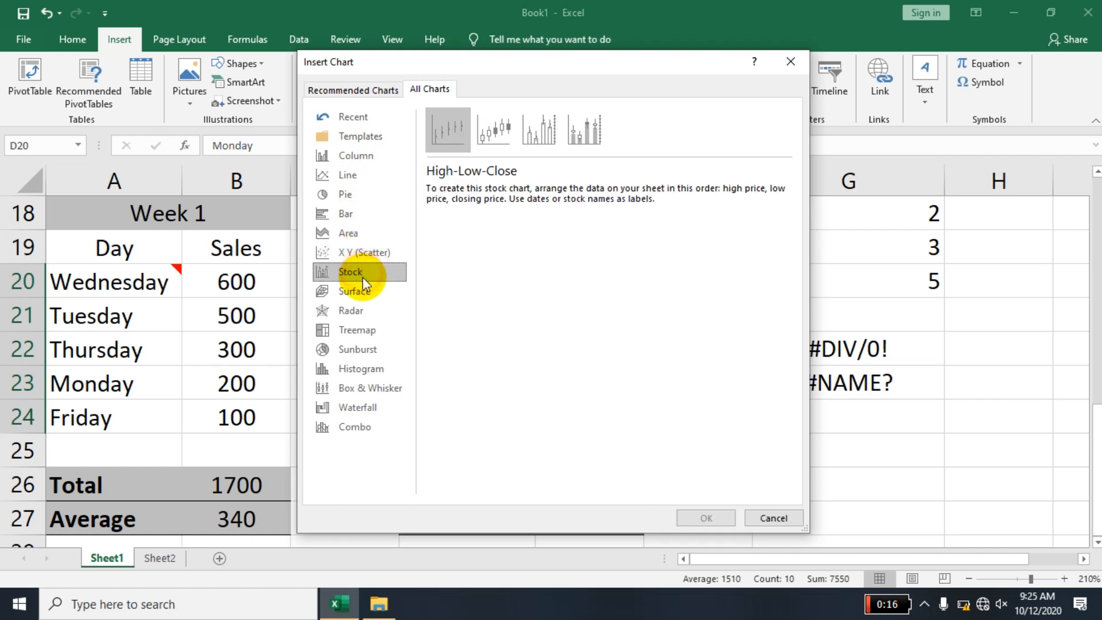
left_click(368, 307)
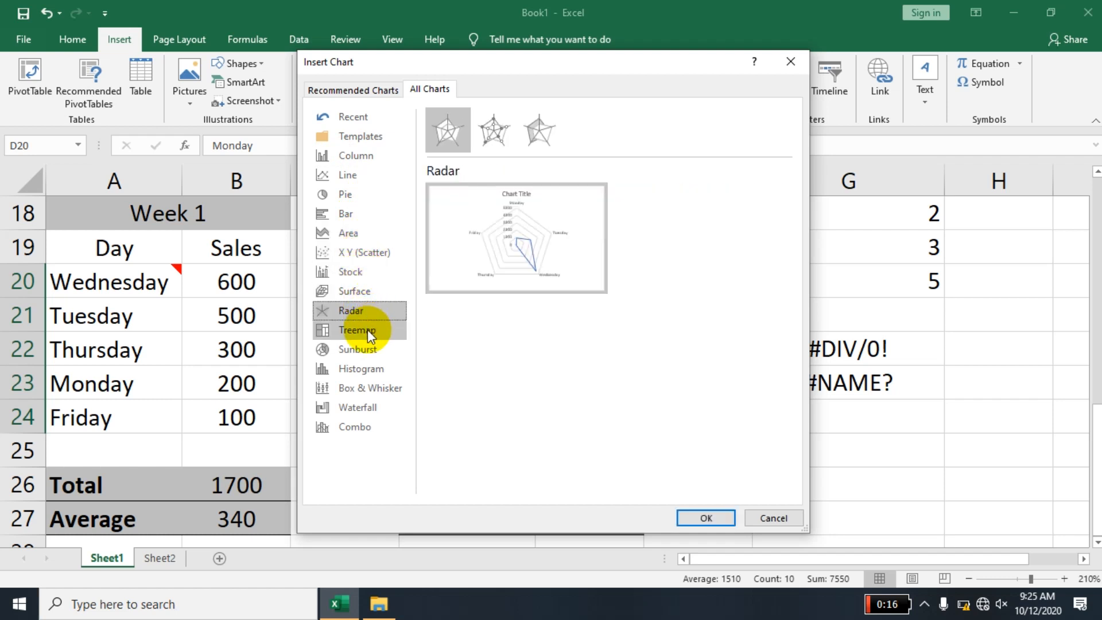
left_click(367, 330)
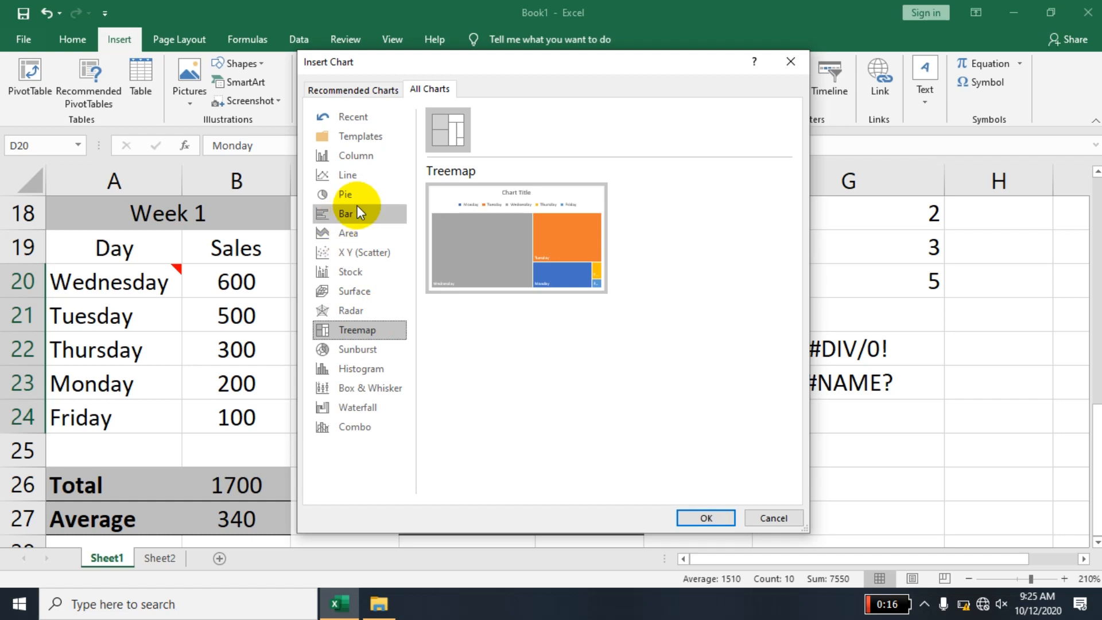
- Insert a Stacked Line with Markers chart of the Week 2 sales after trying the other marker line subtypes
left_click(347, 152)
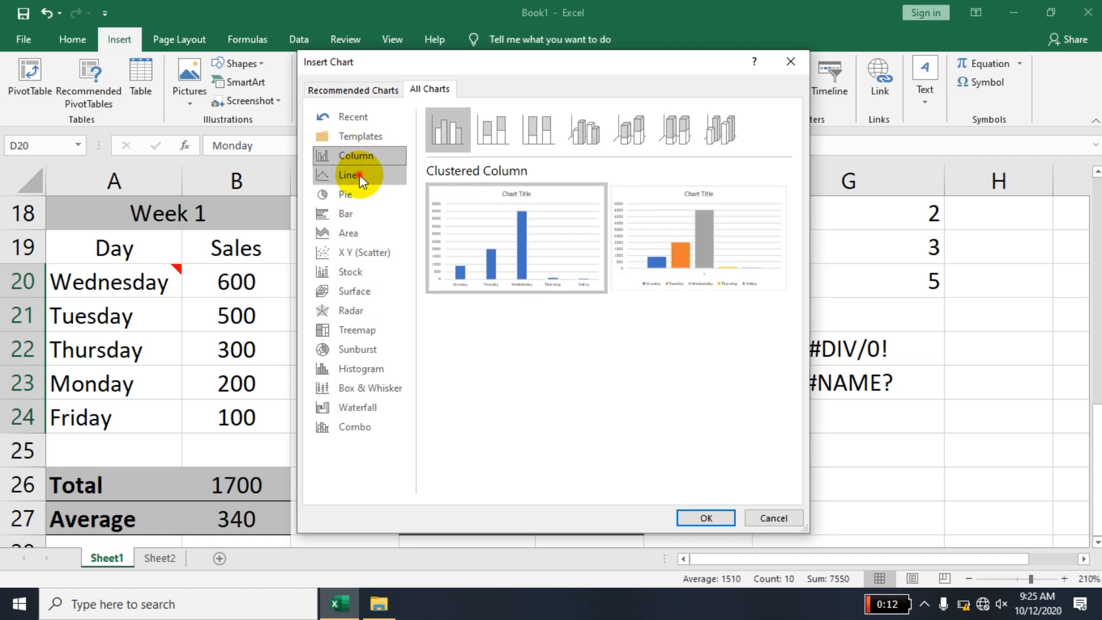
left_click(359, 174)
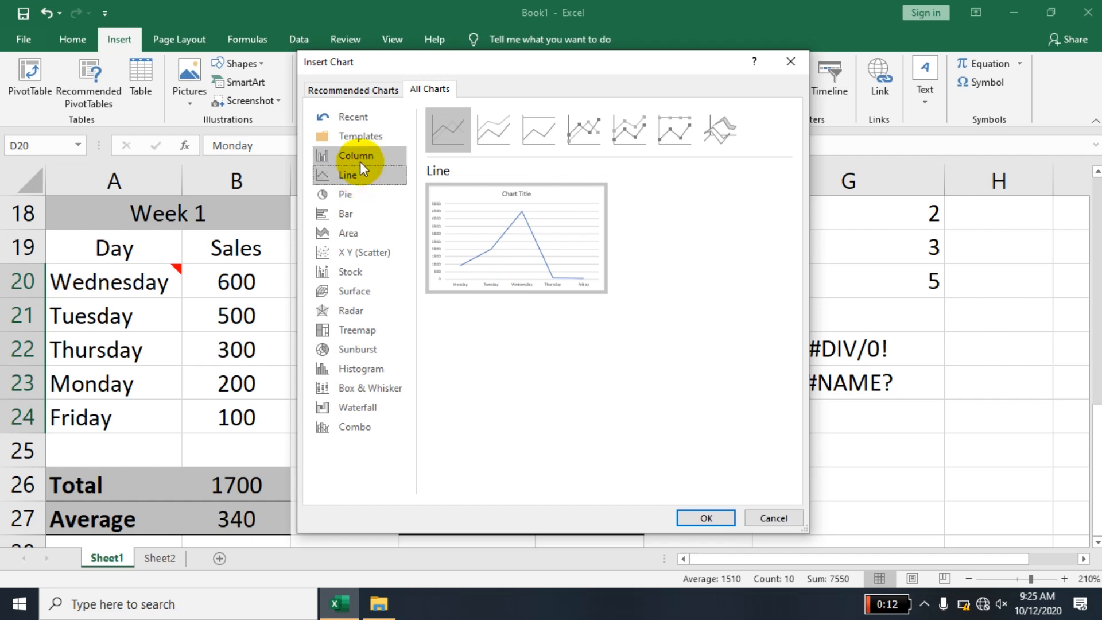
left_click(590, 122)
left_click(636, 122)
left_click(679, 126)
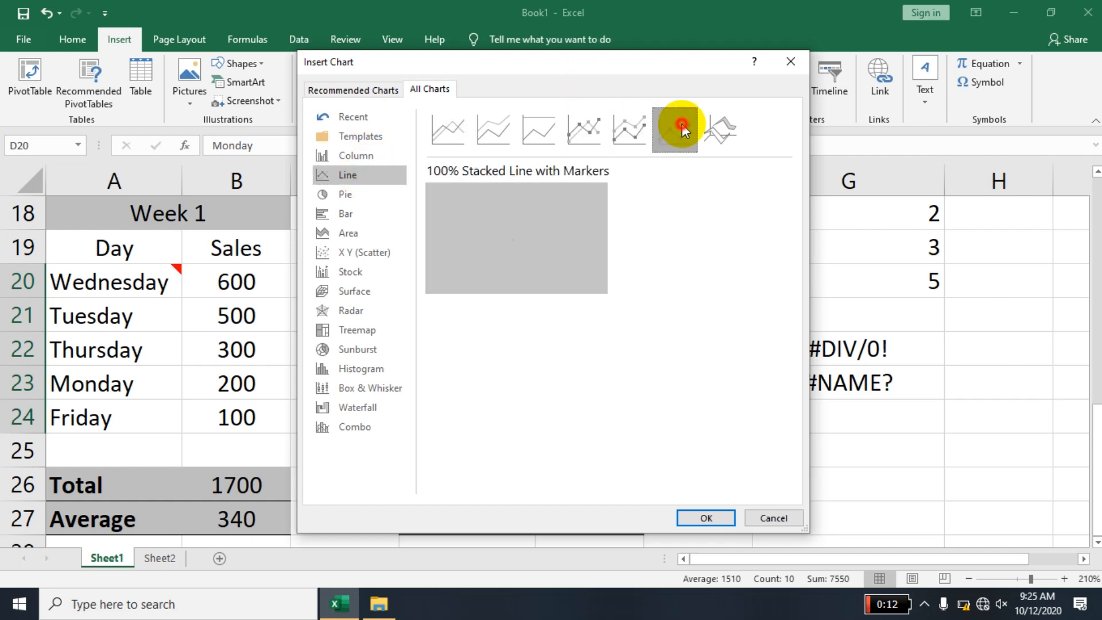
left_click(629, 136)
mouse_move(511, 284)
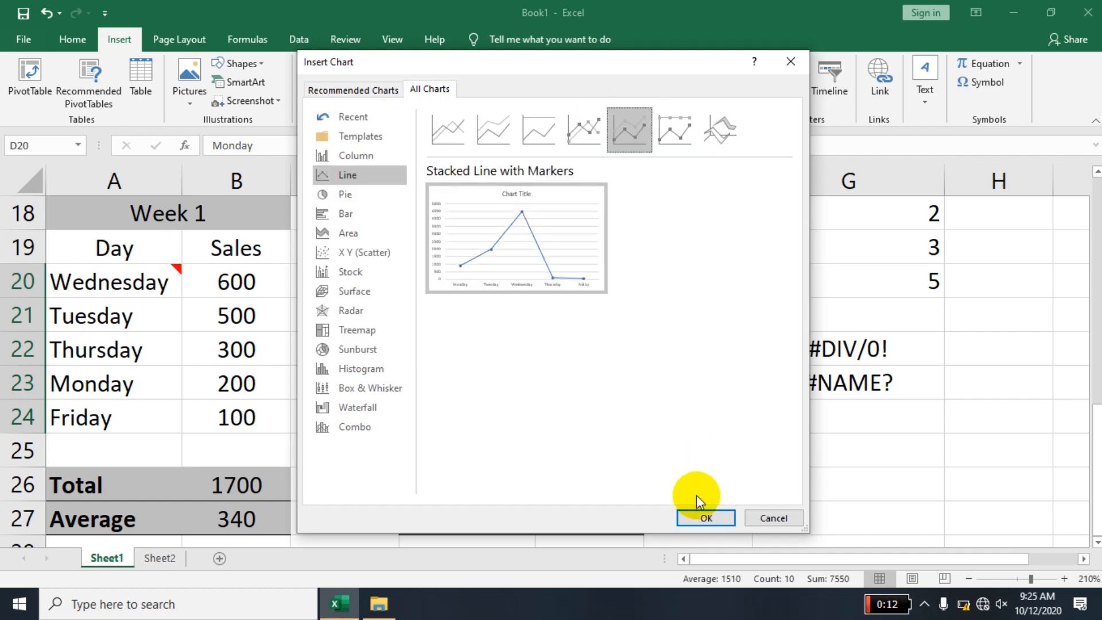
left_click(702, 512)
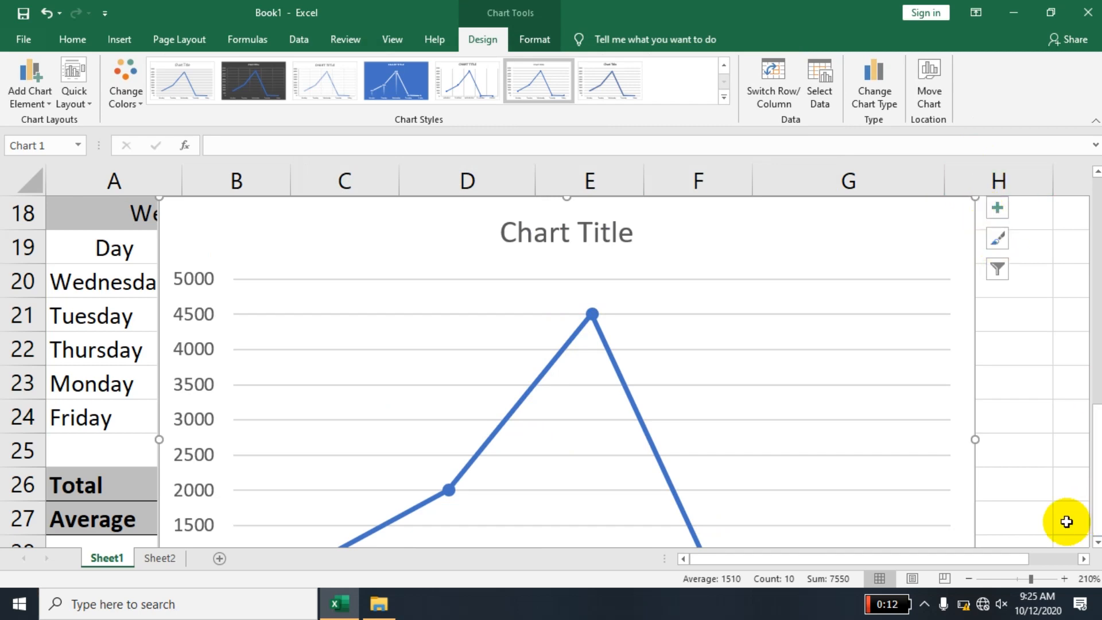
- Try the dark chart style on the line chart and switch it to the solid blue style
left_click(970, 578)
left_click(970, 578)
left_click(970, 578)
left_click(970, 578)
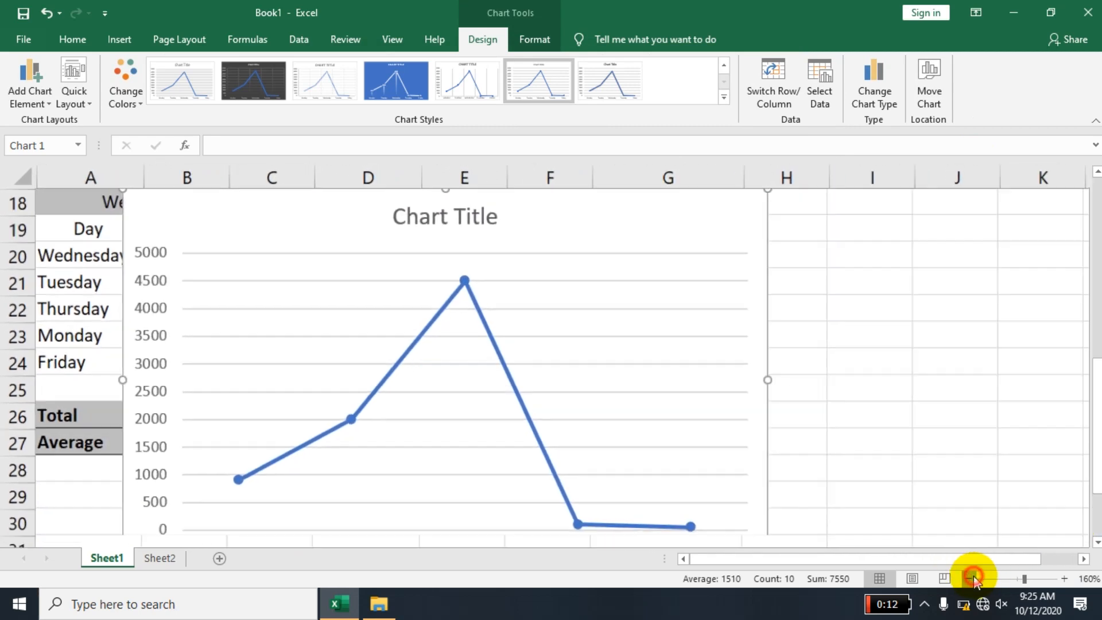
left_click(970, 578)
left_click(970, 577)
left_click(970, 578)
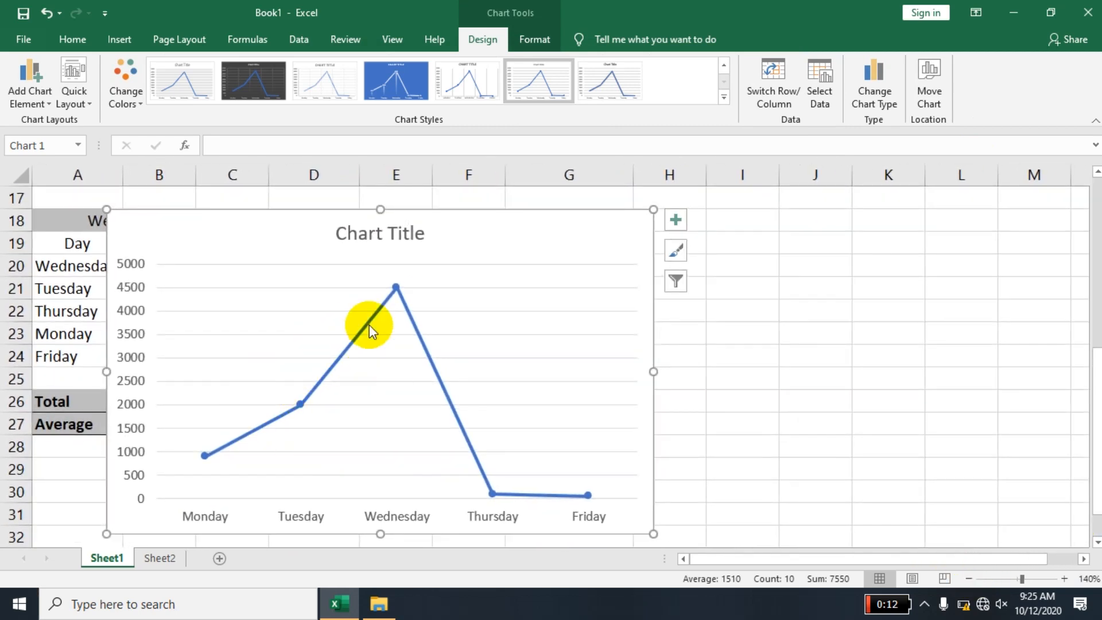
left_click(263, 87)
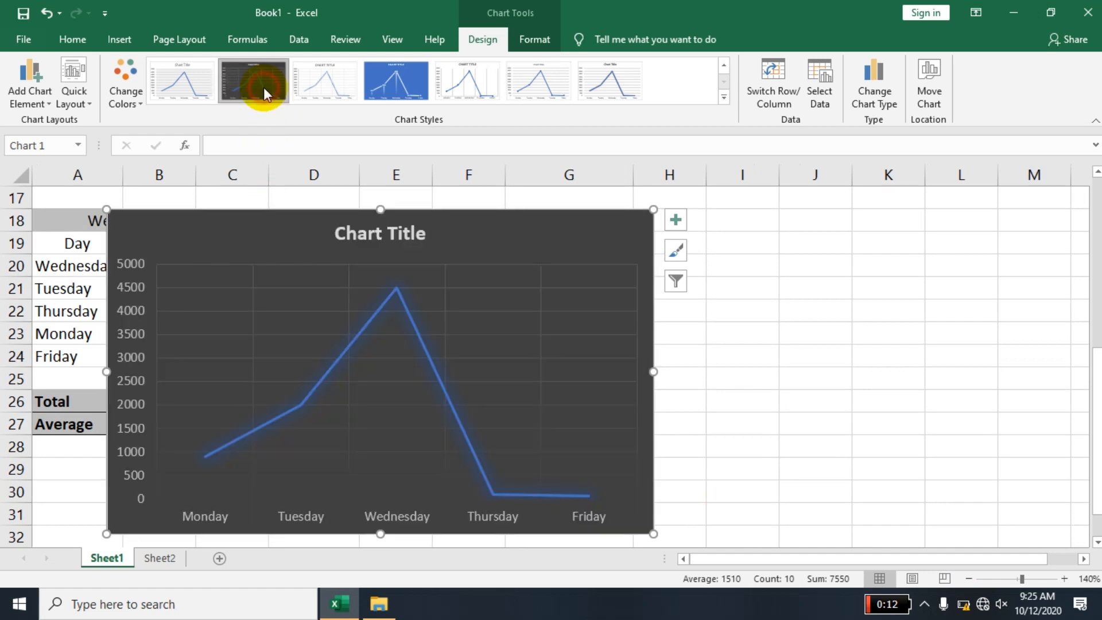
left_click(411, 80)
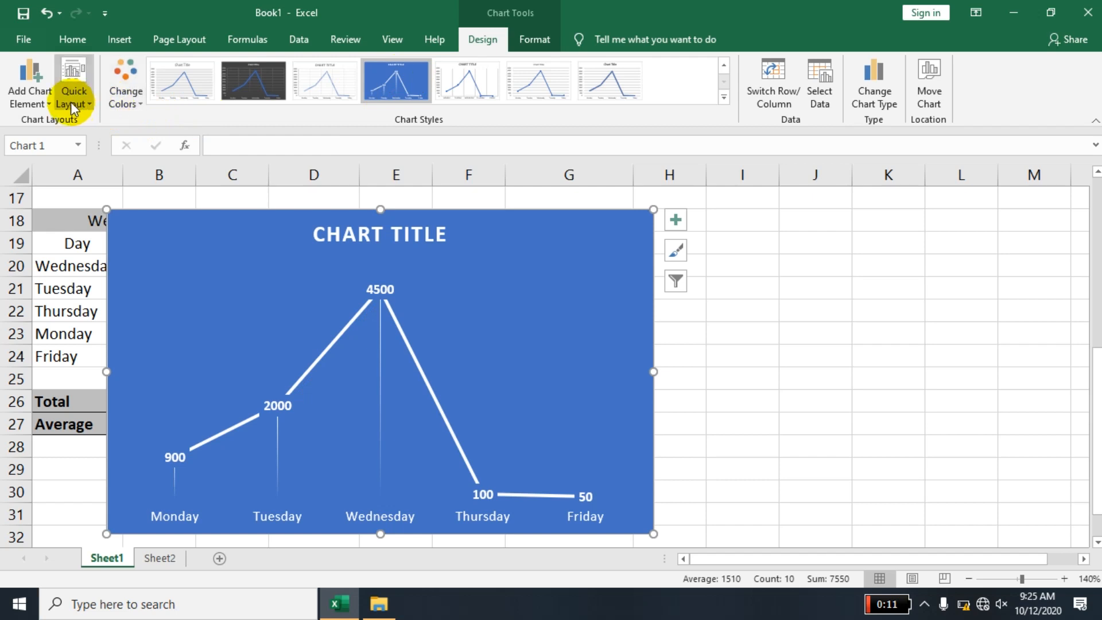
- Apply the quick layout with data labels and a legend below the line chart, and give it the dark chart style
left_click(72, 104)
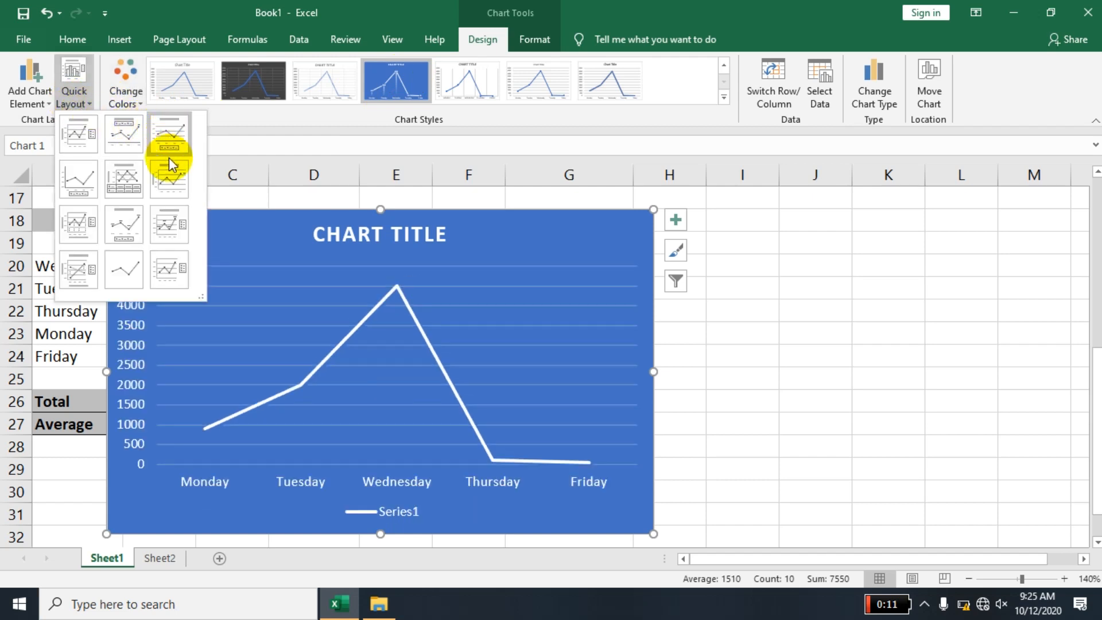
left_click(139, 211)
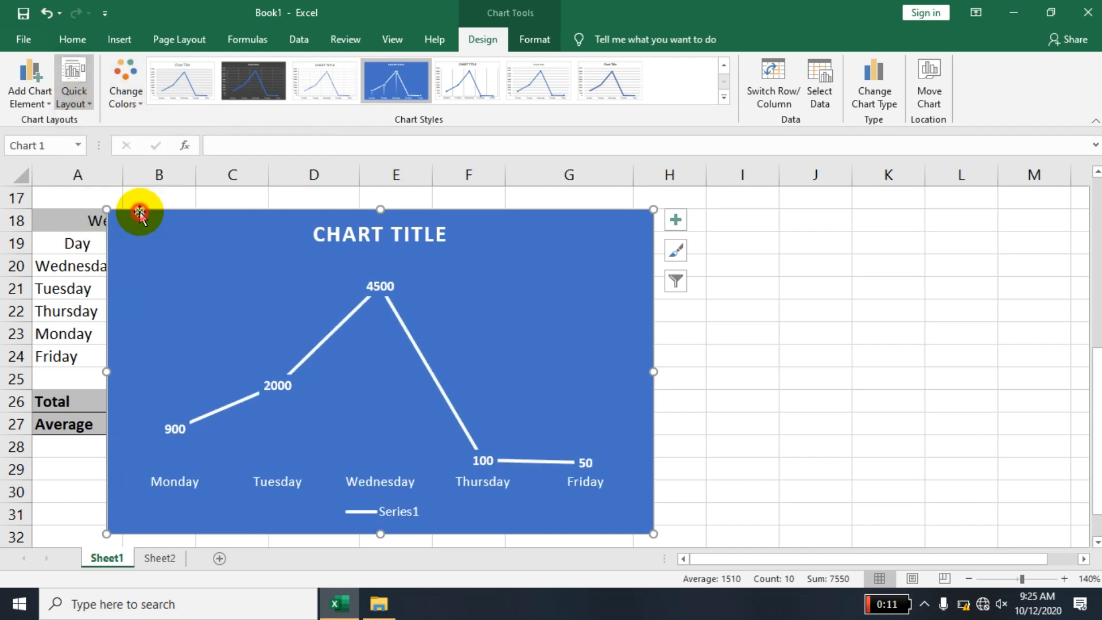
left_click(265, 74)
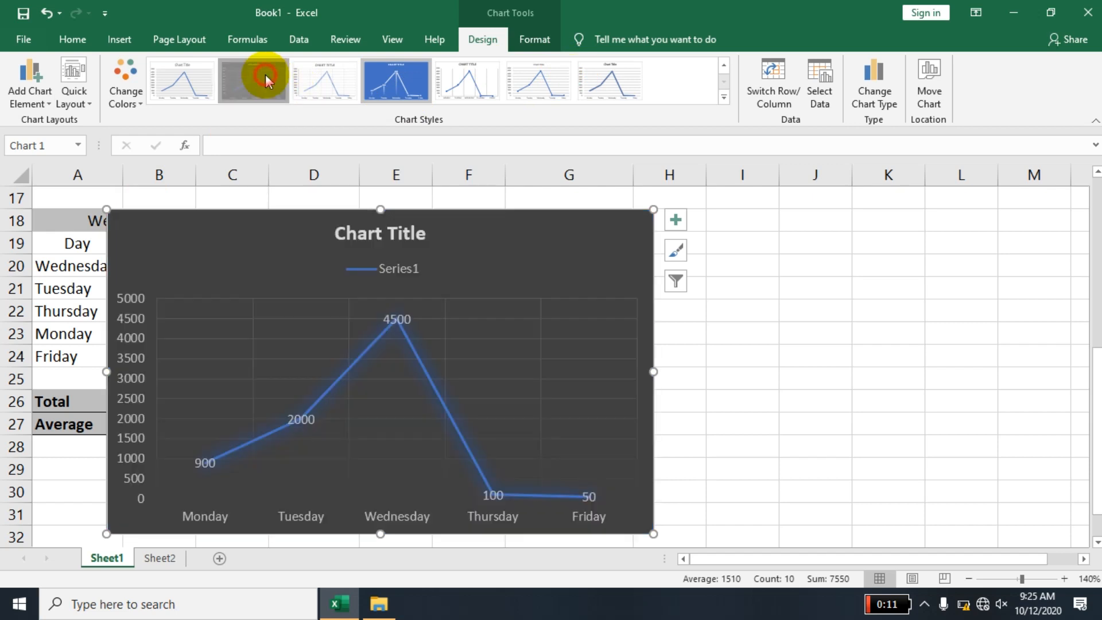
- Apply the solid blue chart style to the line chart and change its title to CHARSDFS
left_click(724, 99)
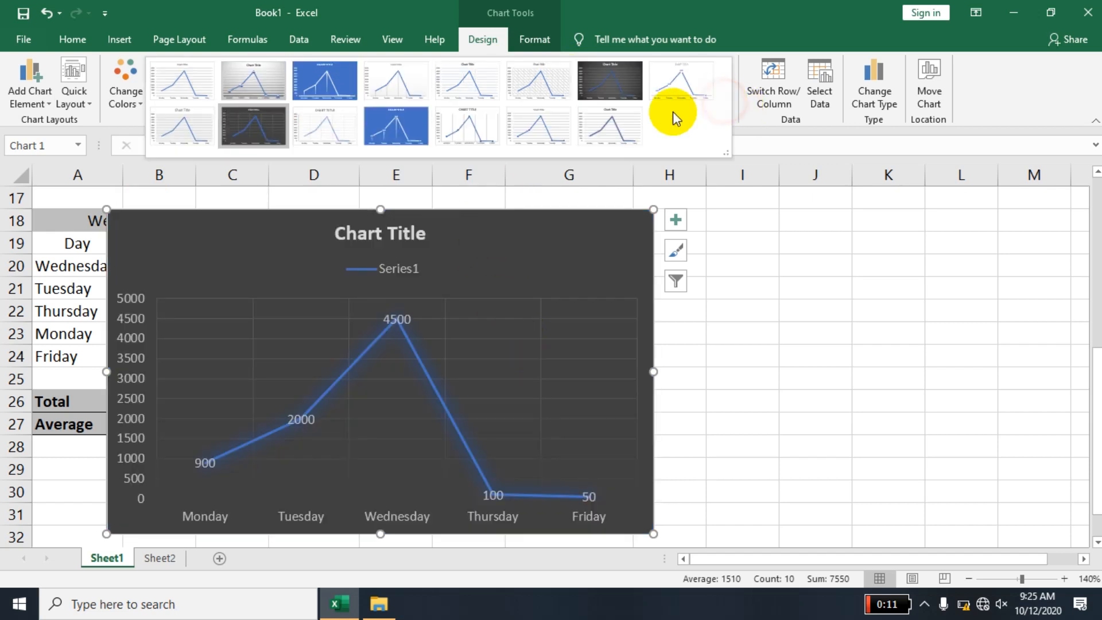
left_click(385, 135)
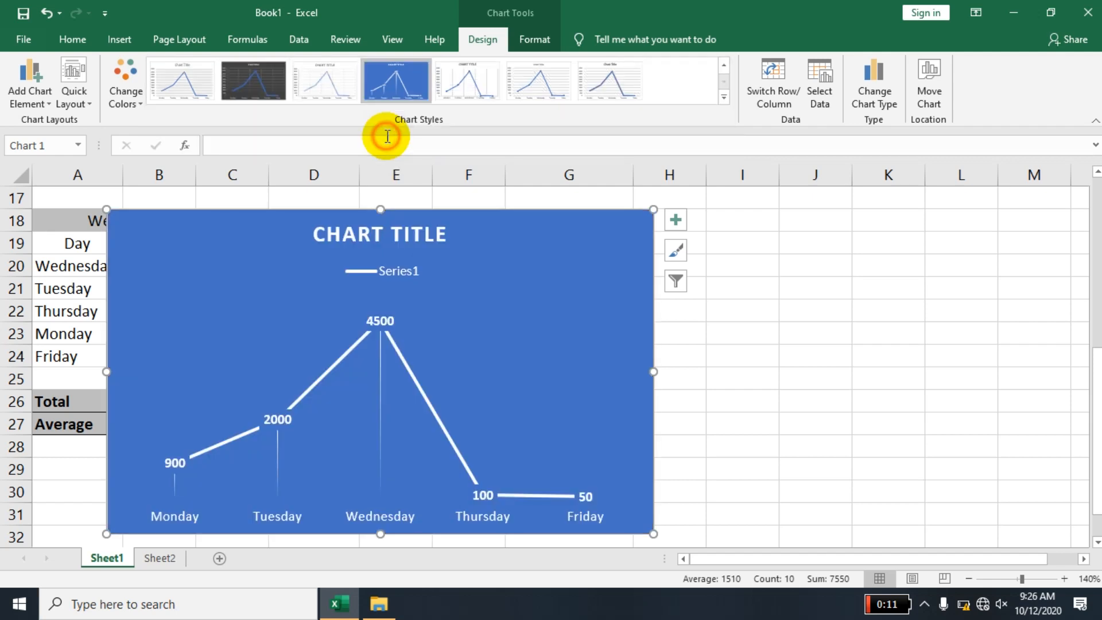
left_click(411, 234)
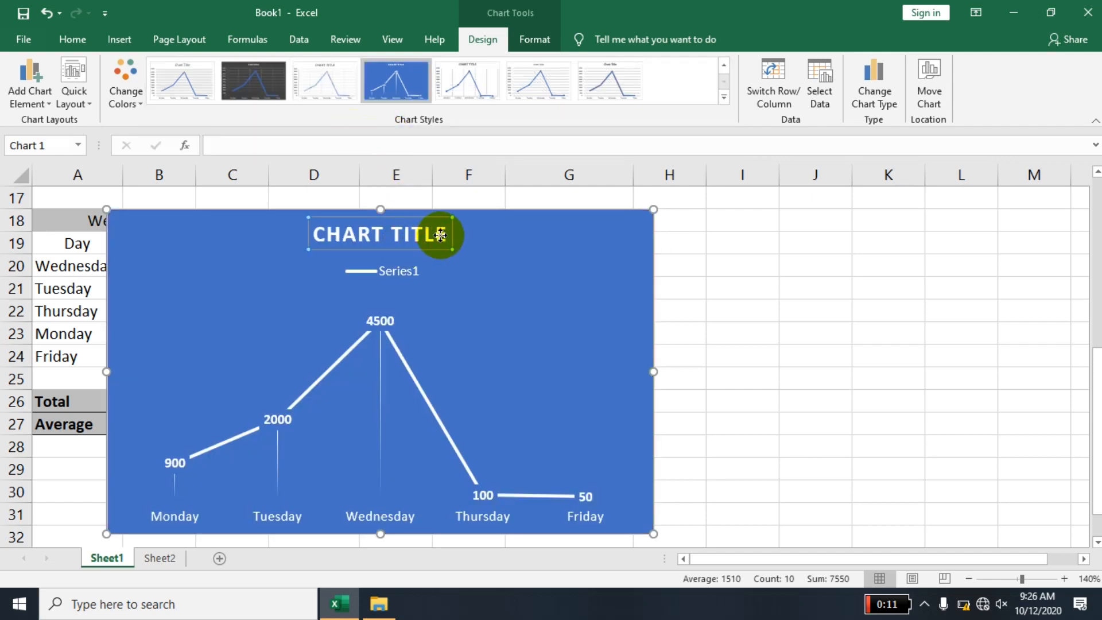
double_click(440, 234)
key("BackSpace")
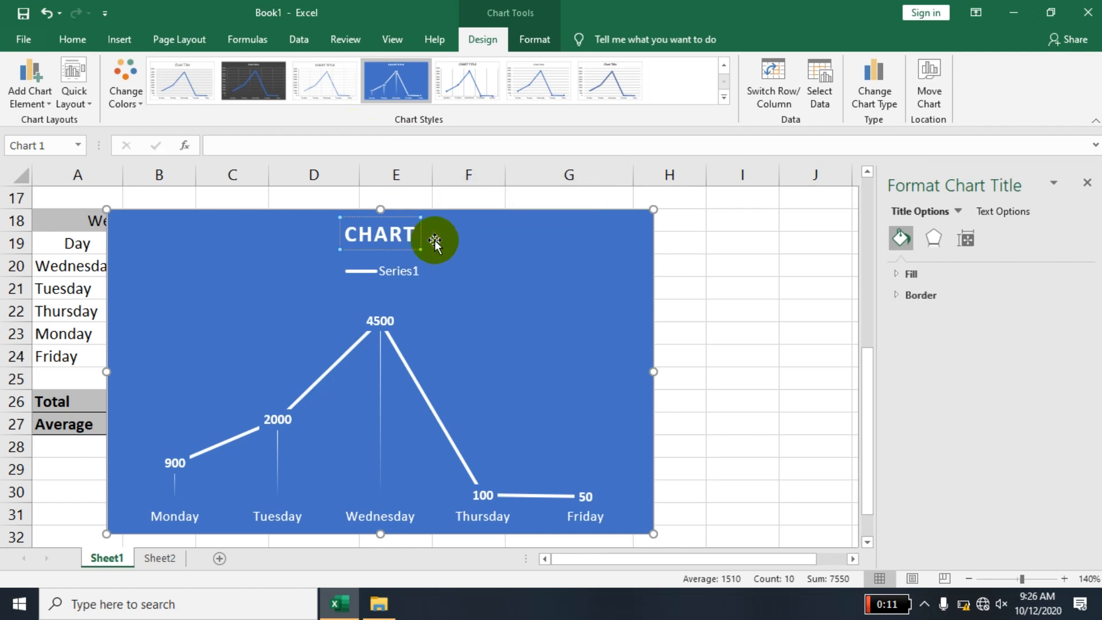
key("BackSpace")
key("BackSpace")
type("SDFS")
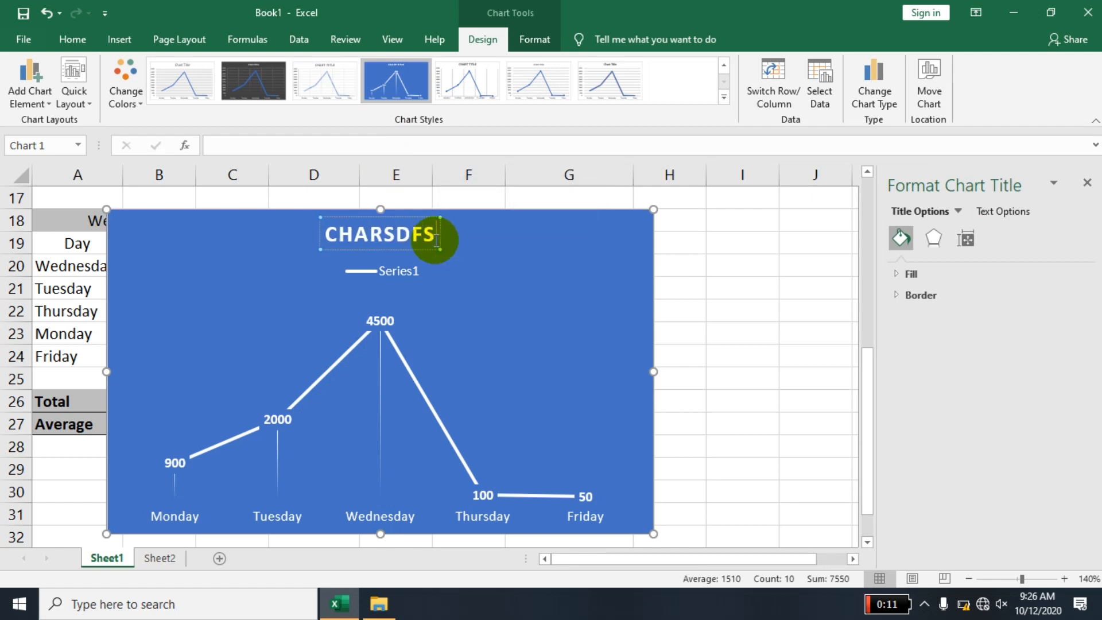
left_click(589, 278)
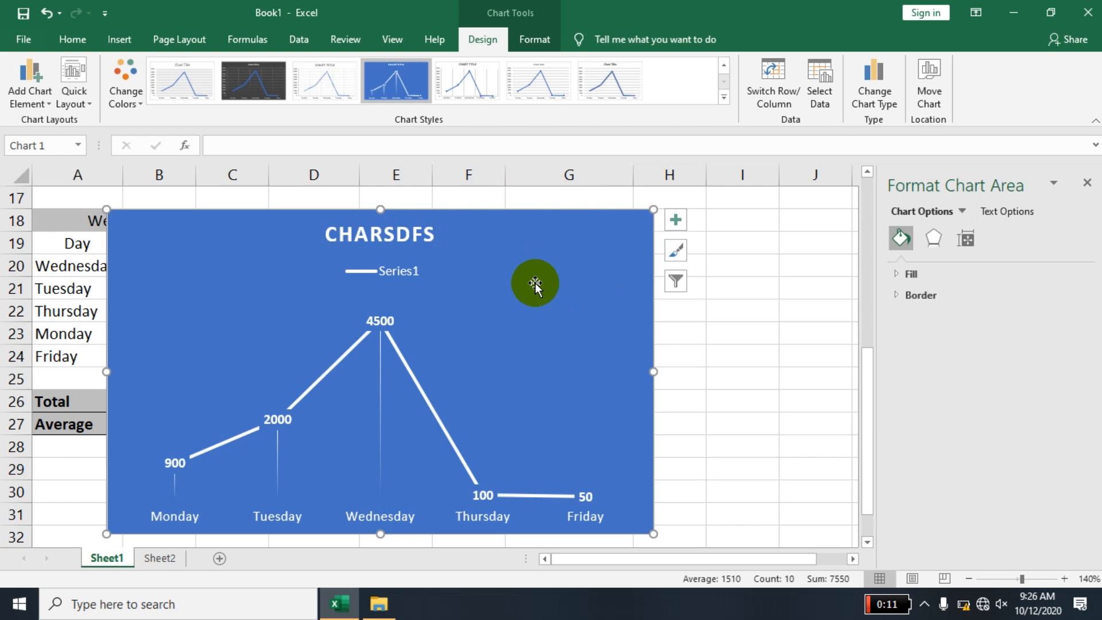
- Change the chart type to Clustered Column and apply the dark gradient chart style
left_click(820, 94)
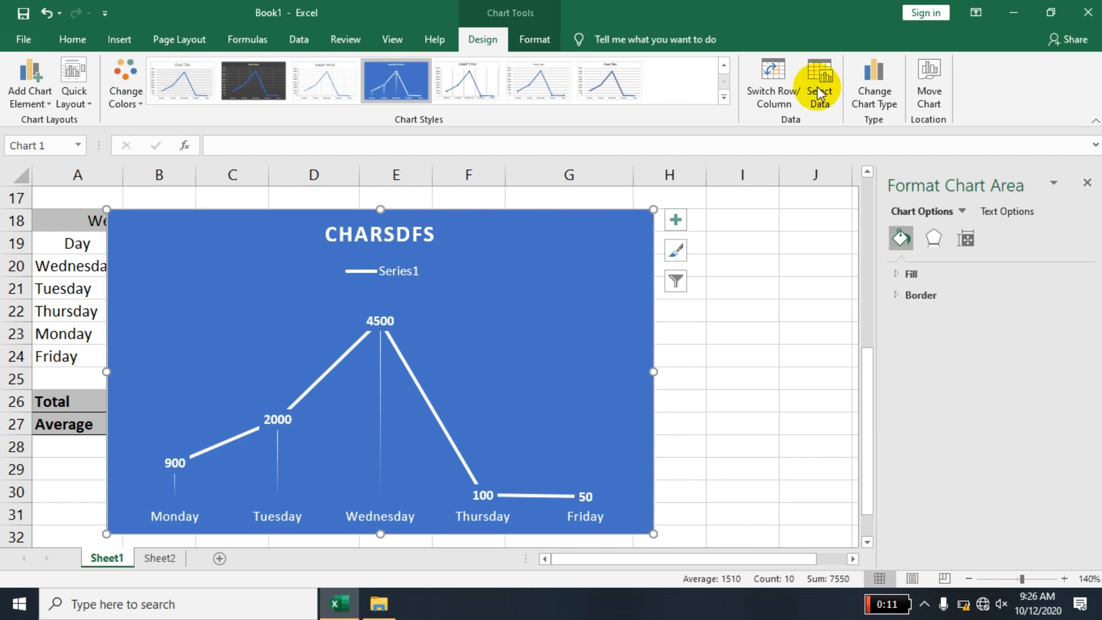
left_click(886, 108)
mouse_move(436, 208)
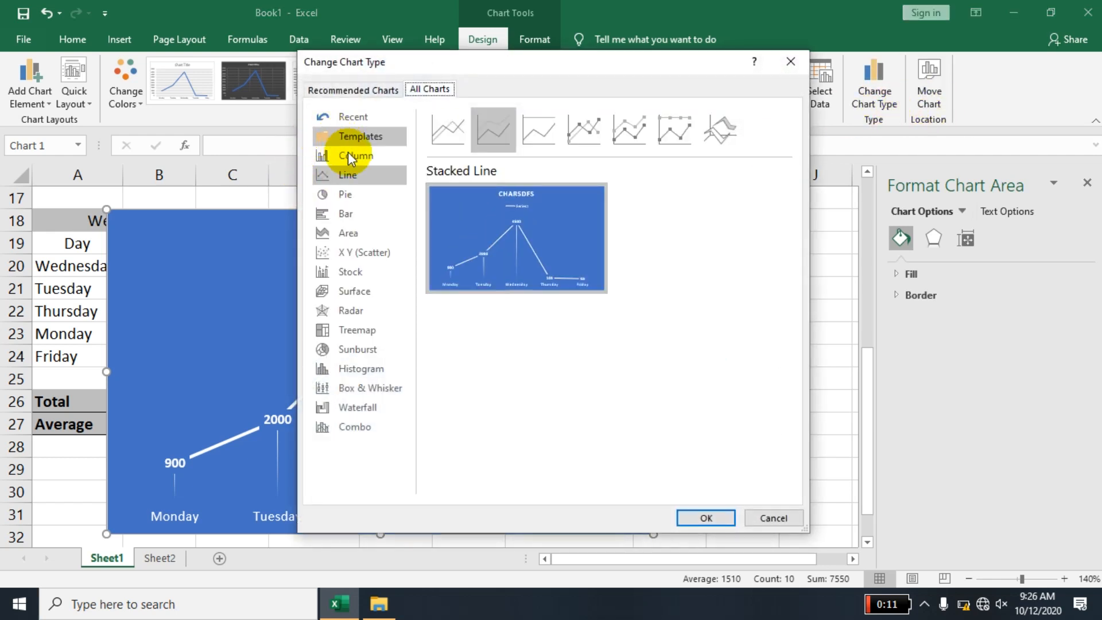
left_click(359, 158)
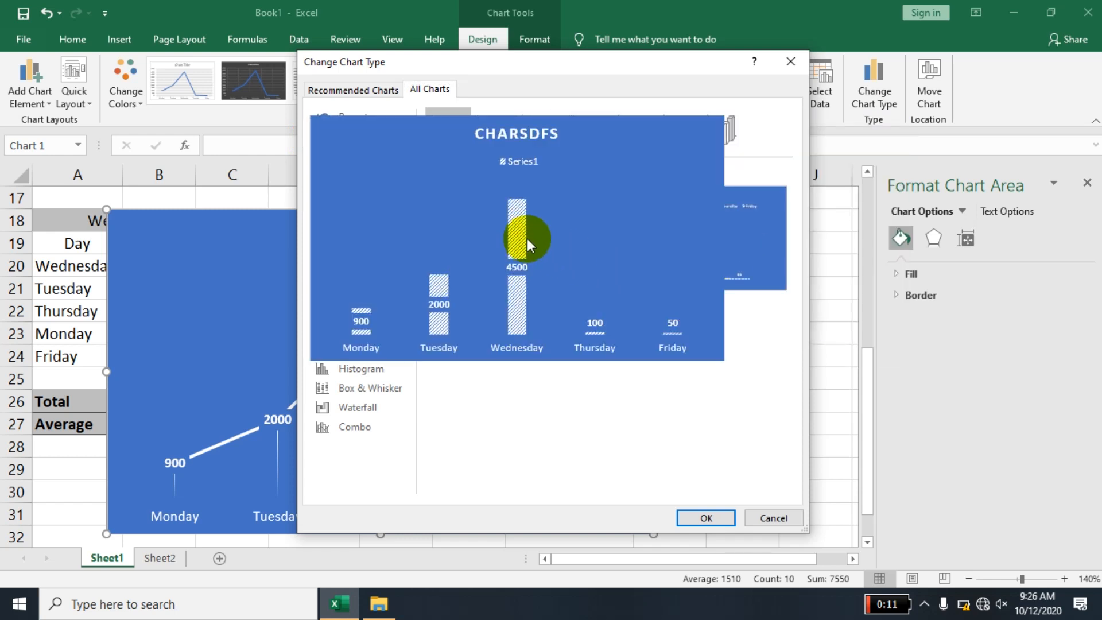
left_click(706, 518)
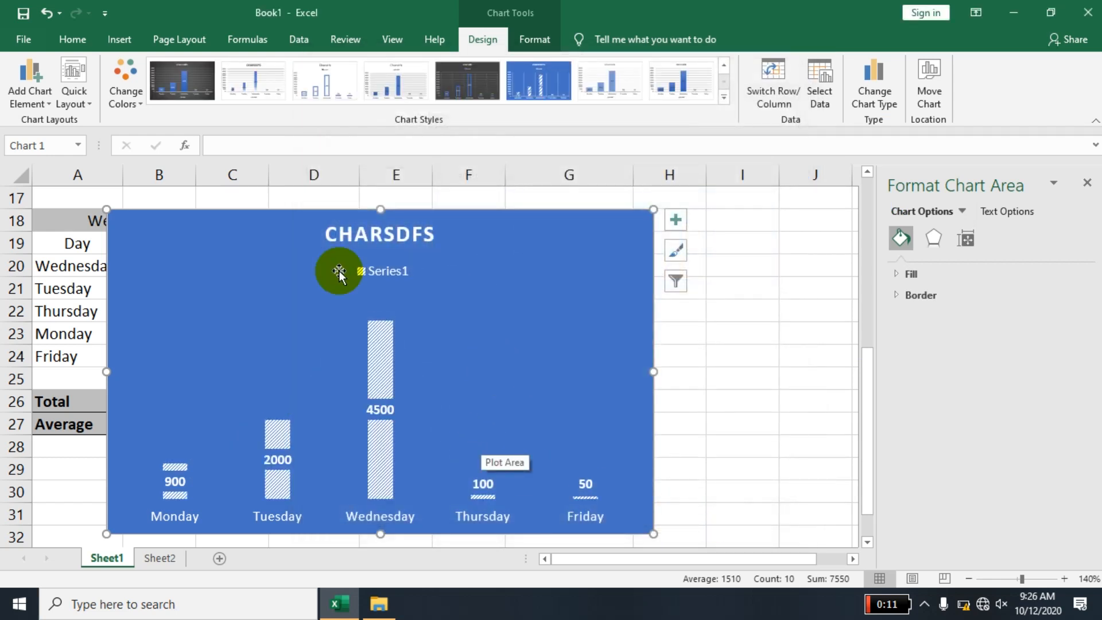
left_click(182, 81)
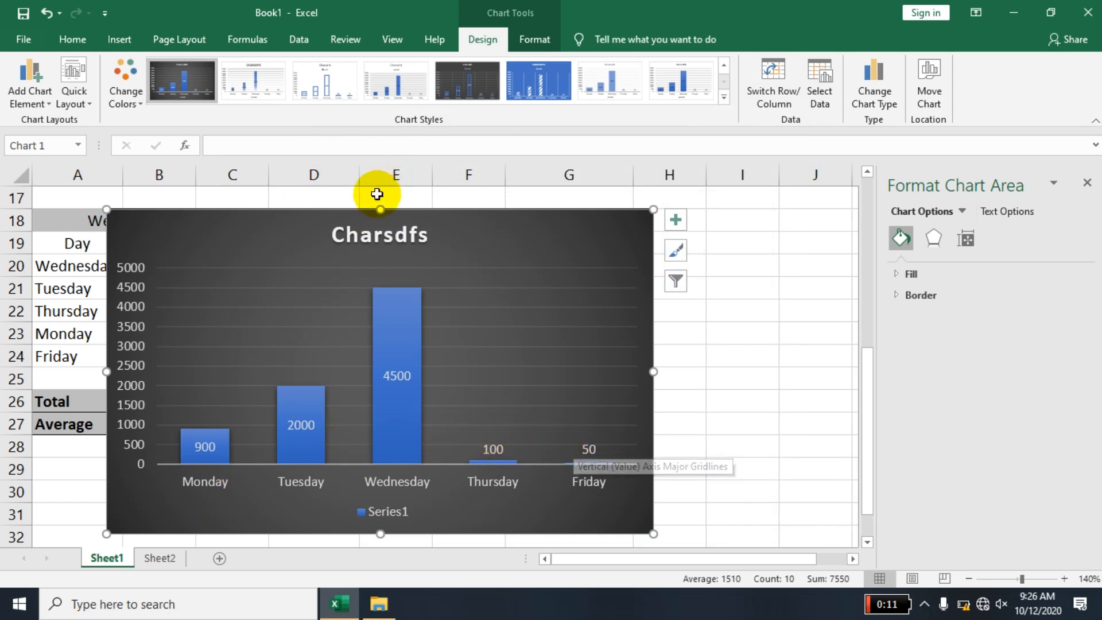
- Delete the chart title and move the chart clear of the Week 1 table
left_click_drag(348, 224, 492, 248)
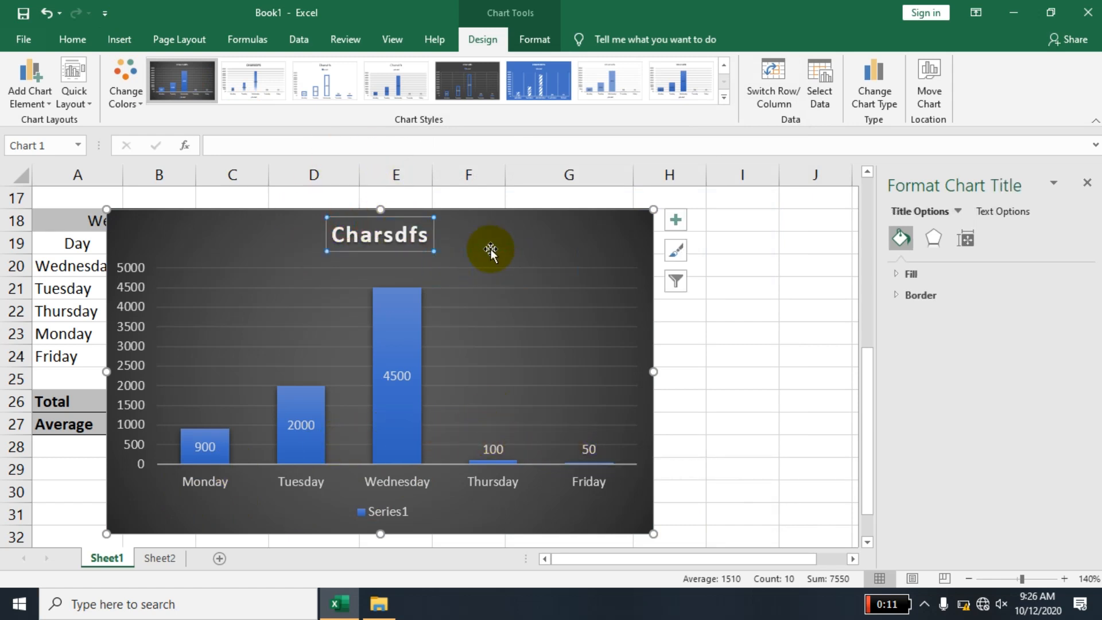
key("Delete")
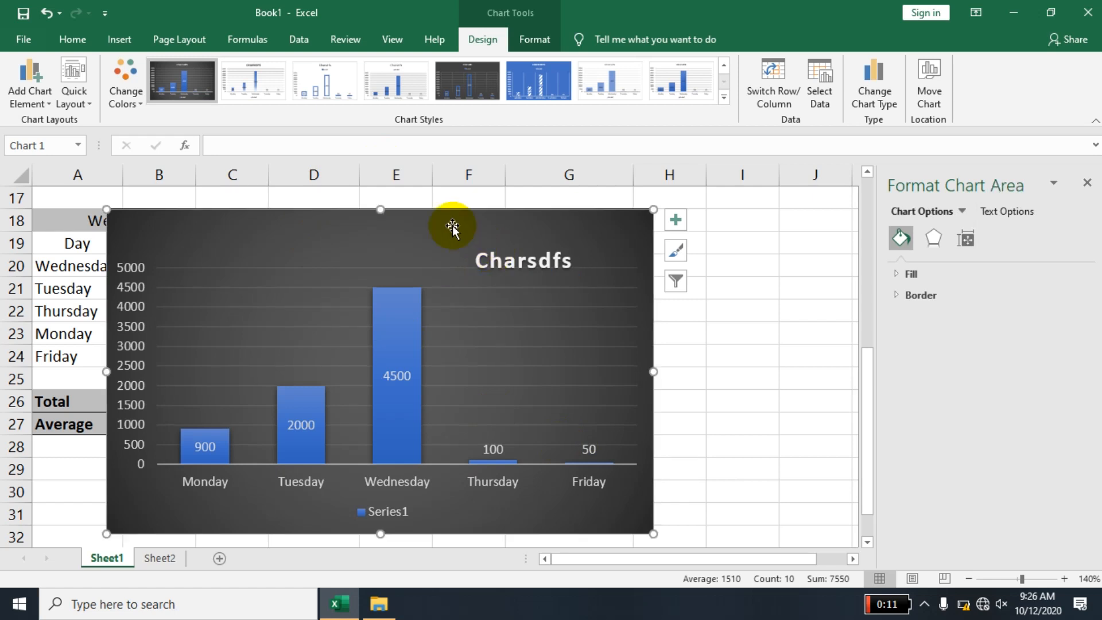
left_click_drag(409, 215, 696, 222)
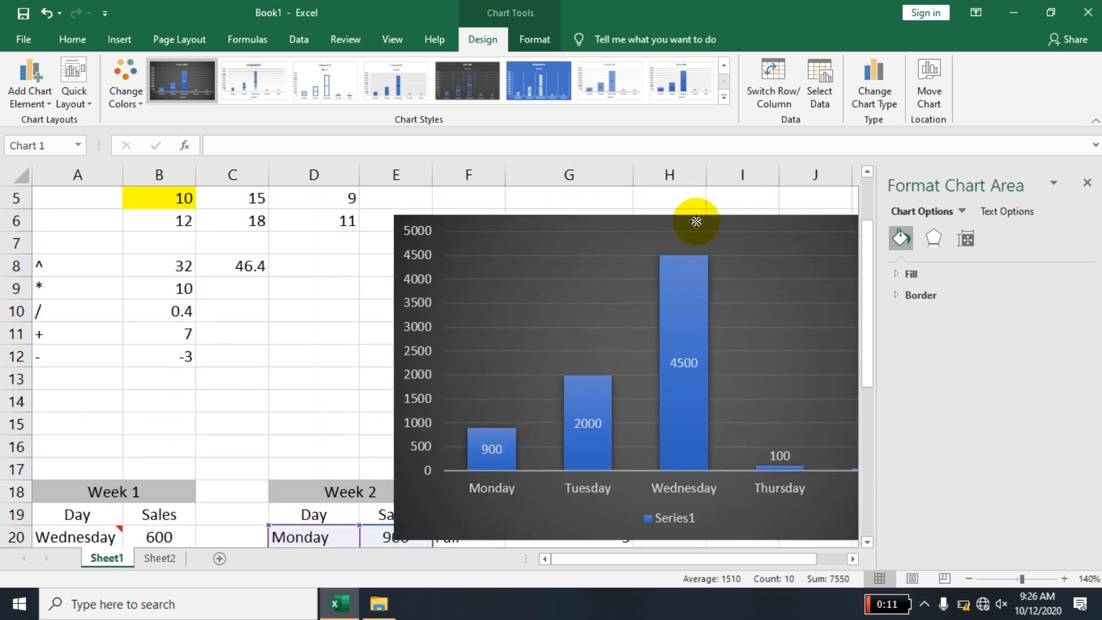
- Close the chart formatting pane and set Monday's Week 2 sales in E20 to 800
left_click(867, 542)
left_click(868, 543)
left_click(869, 542)
left_click(868, 543)
left_click(868, 542)
left_click(868, 543)
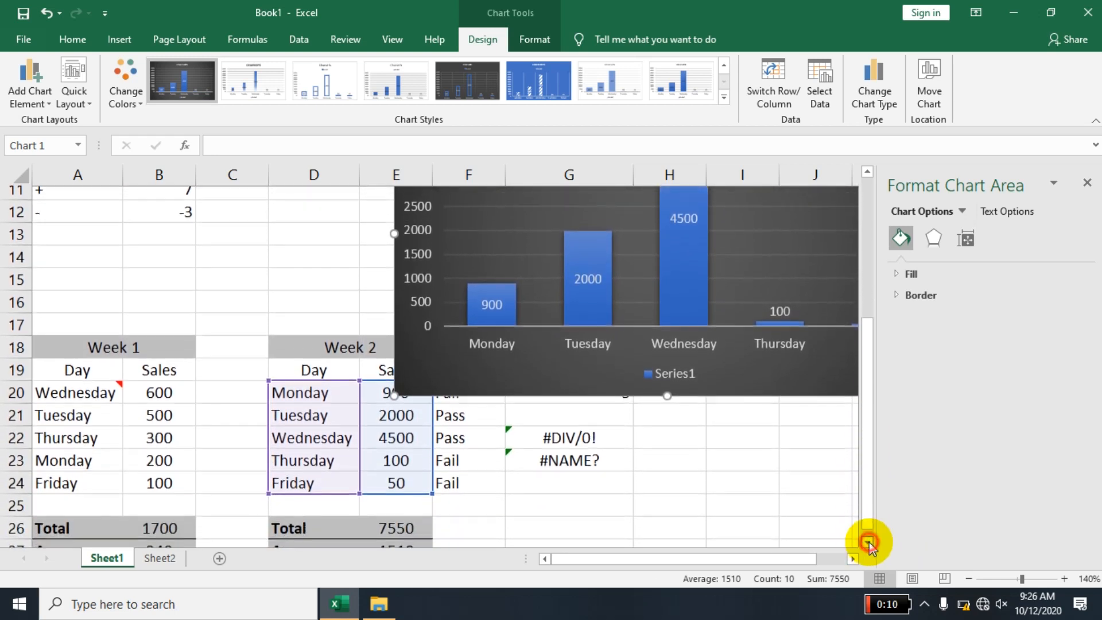
left_click(868, 542)
left_click(1087, 182)
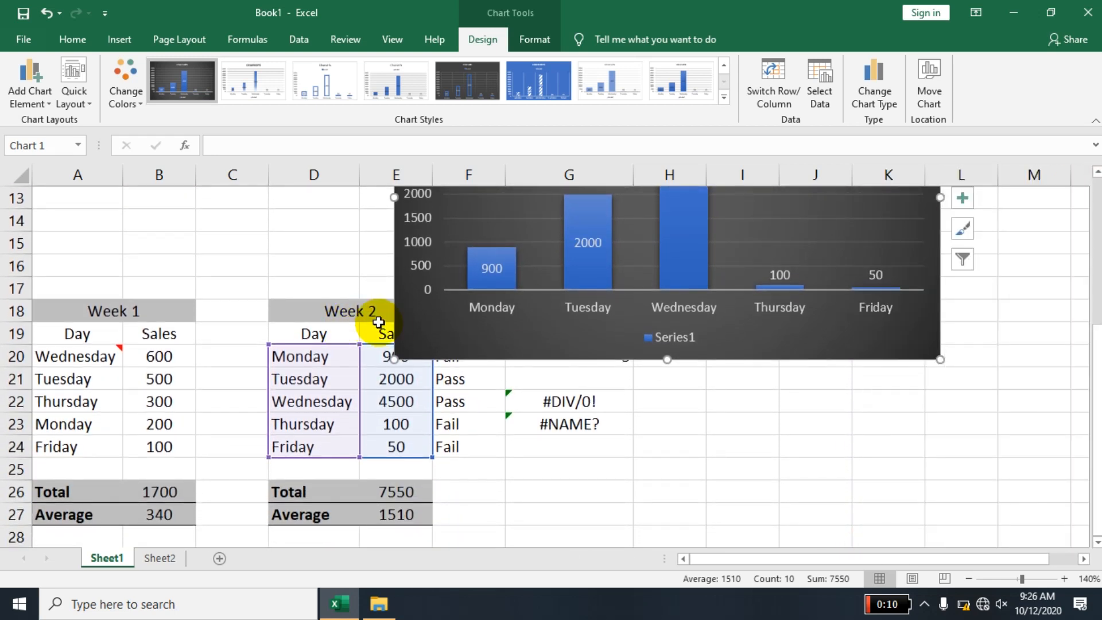
key("Escape")
left_click(372, 357)
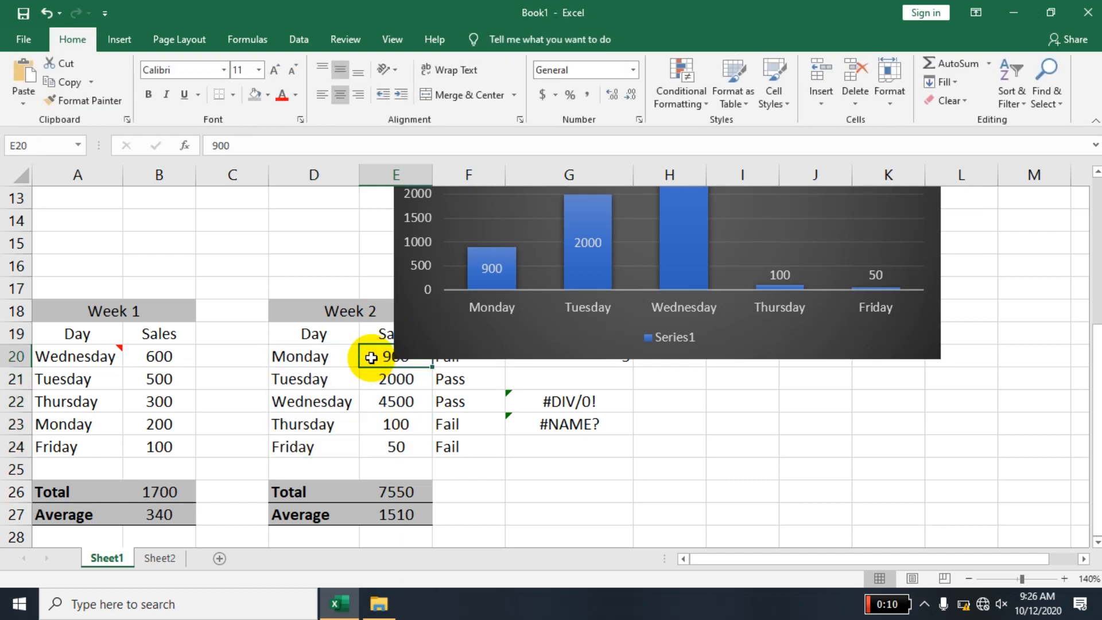
type("800")
key("Return")
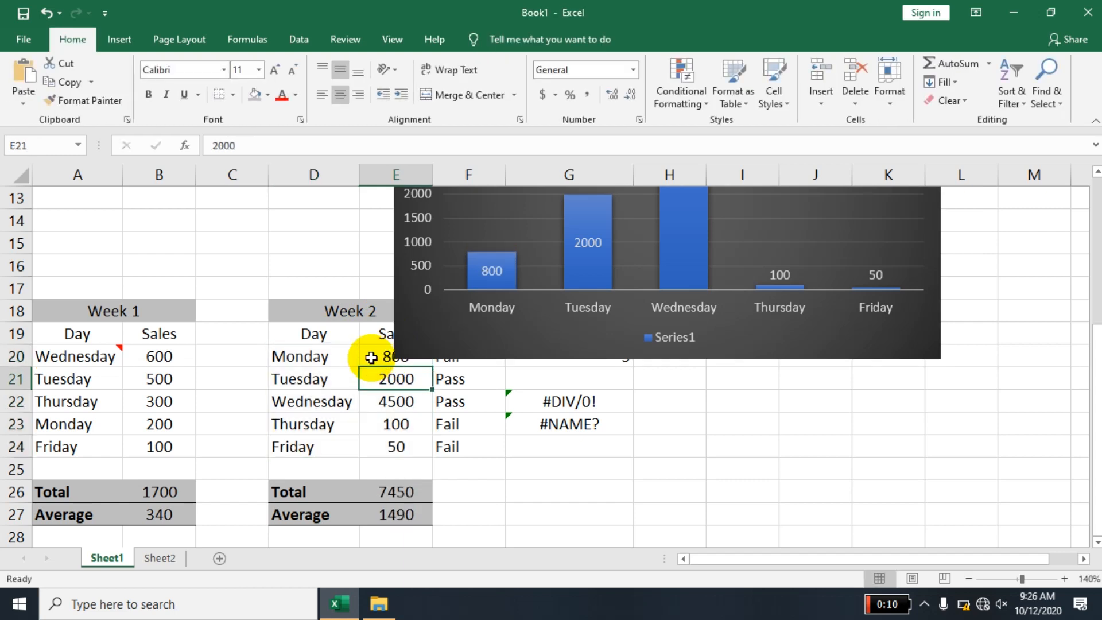
- Set the Week 2 sales for Tuesday to Friday to 200, 450, 150 and 100
type("20")
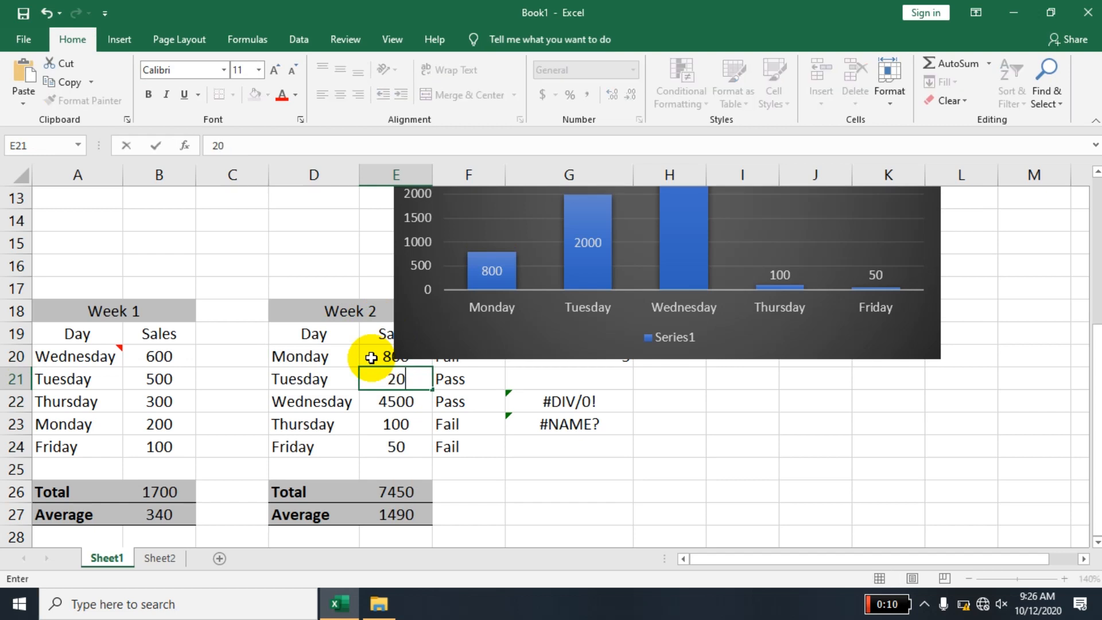
type("0")
key("Return")
type("450")
key("Return")
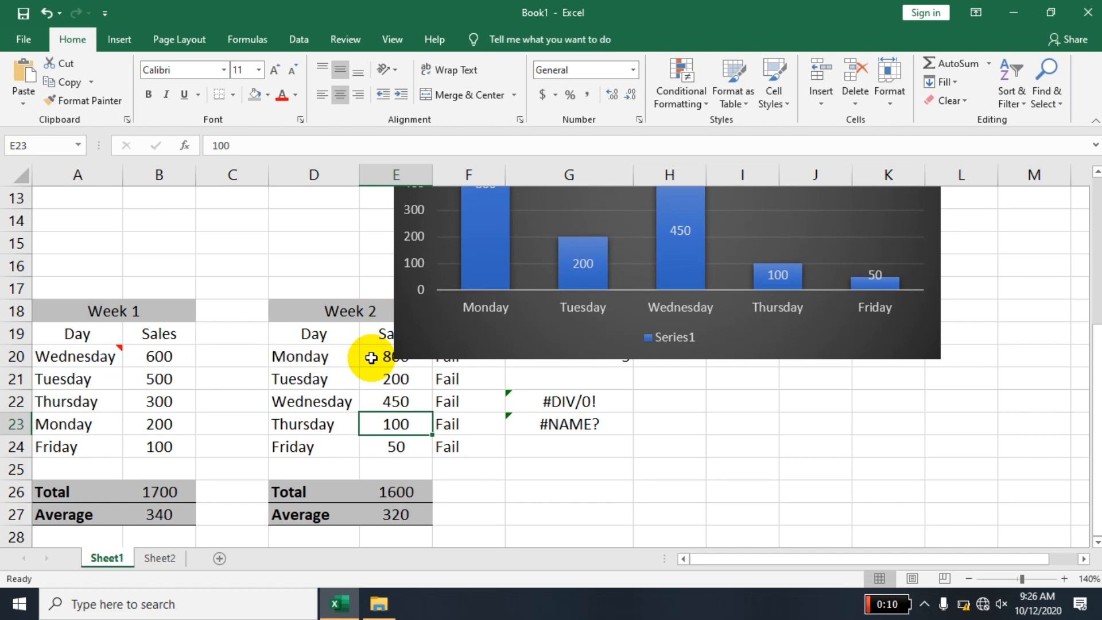
type("150")
key("Return")
type("100")
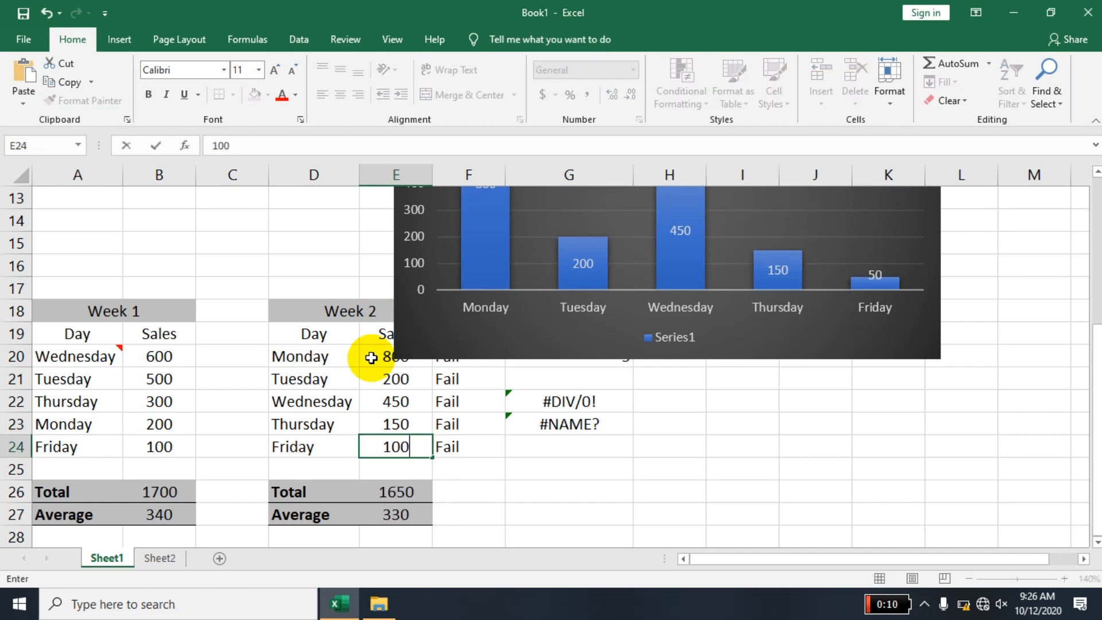
key("Return")
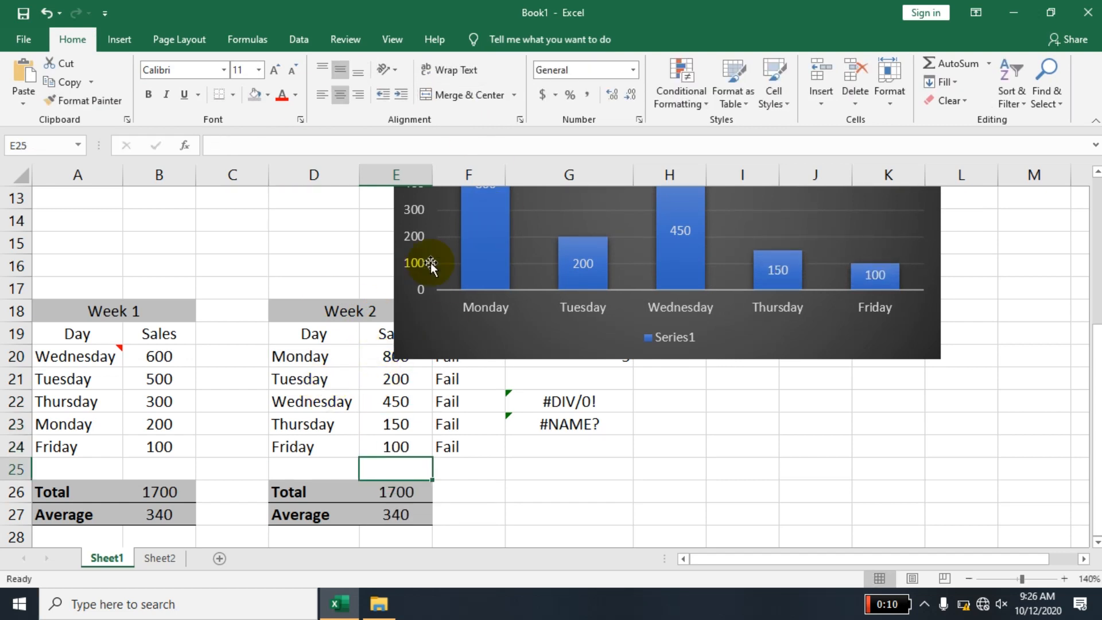
- Move the chart beside the Week 2 table and apply the light grey gradient style with uppercase day labels
left_click_drag(490, 338, 583, 516)
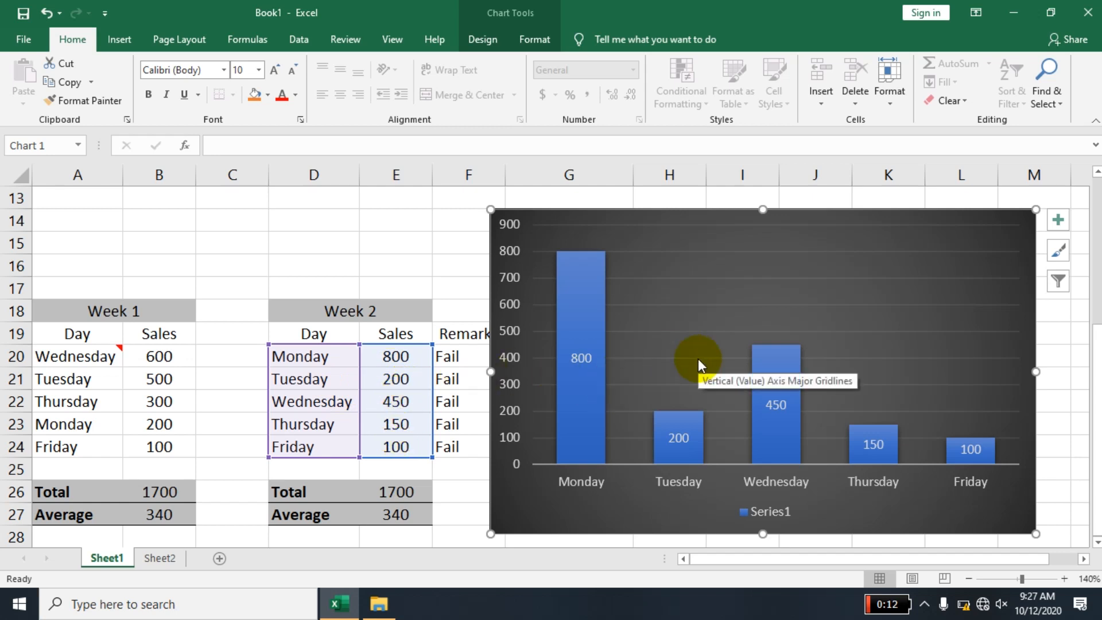
left_click(514, 8)
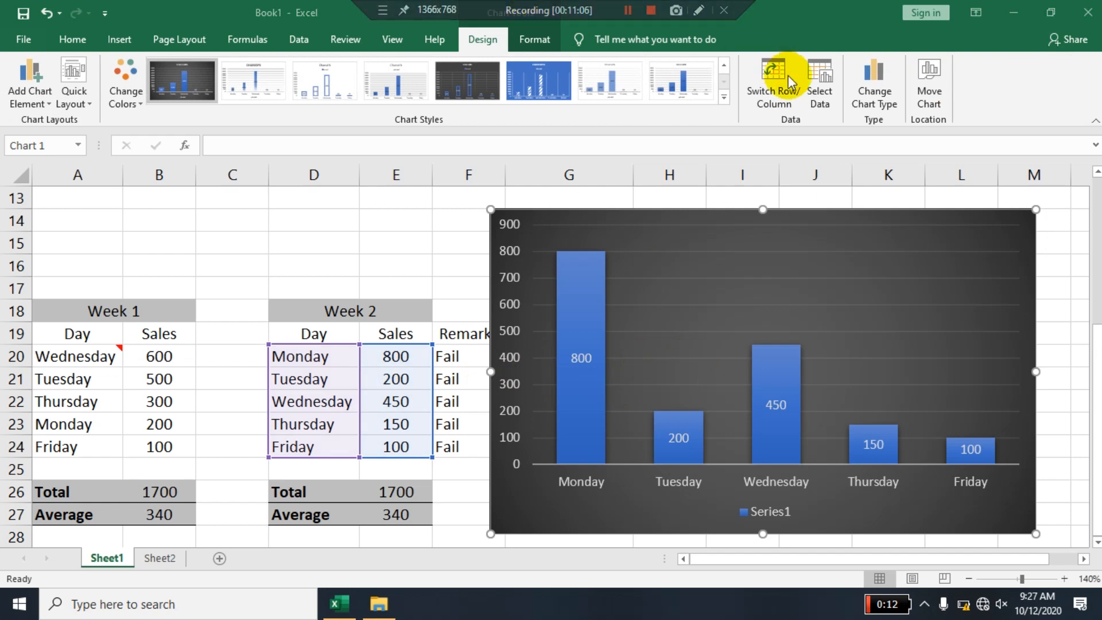
left_click(721, 95)
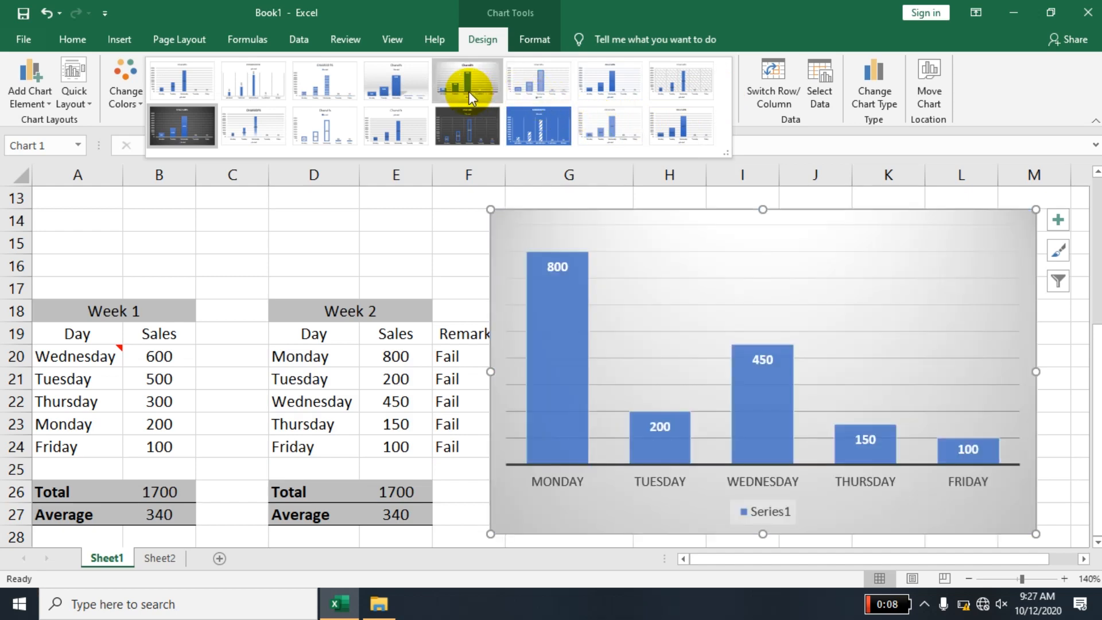
left_click(469, 91)
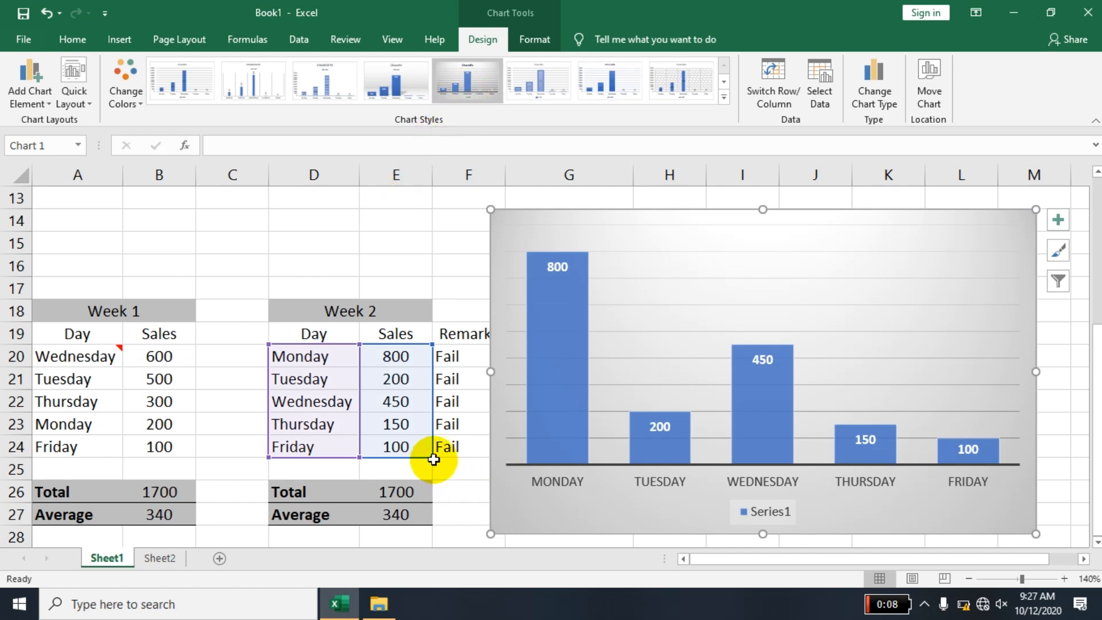
- Insert an empty column between the Week 2 Sales and Remark columns
left_click(447, 174)
right_click(447, 173)
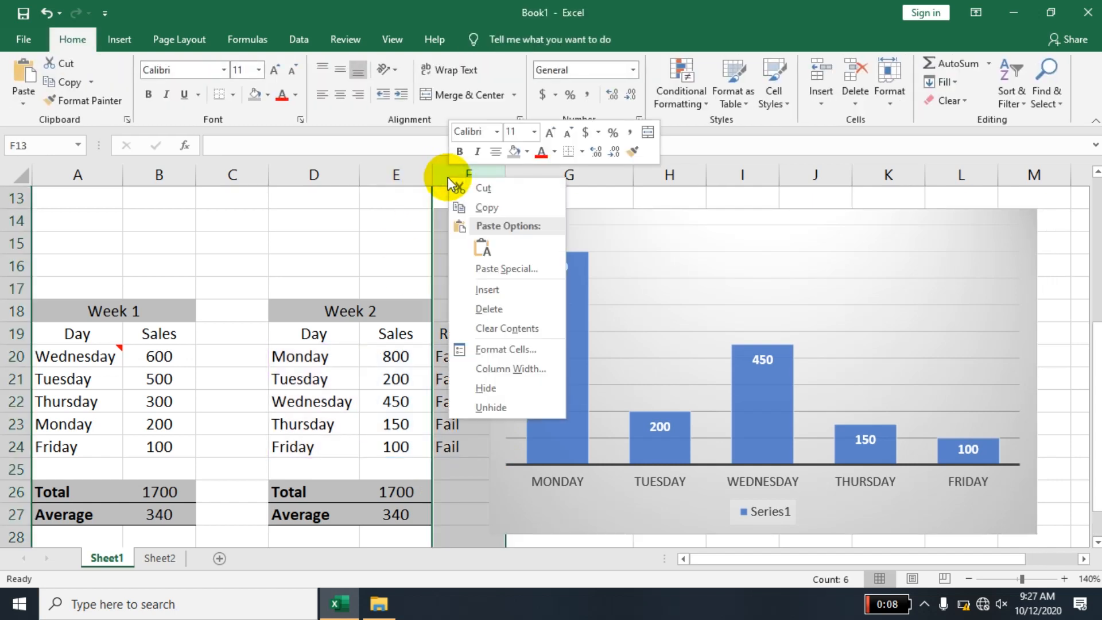
left_click(500, 297)
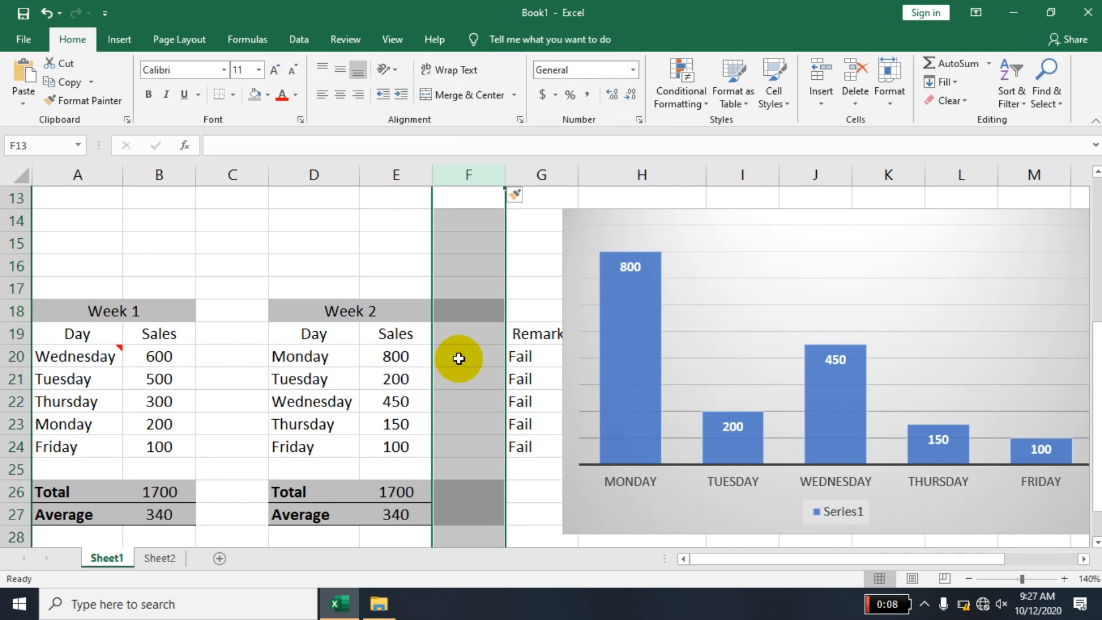
- Enter 500, 200, 100, 800 and 50 in the new column for Monday to Friday, from F20 to F24
left_click(459, 358)
type("800")
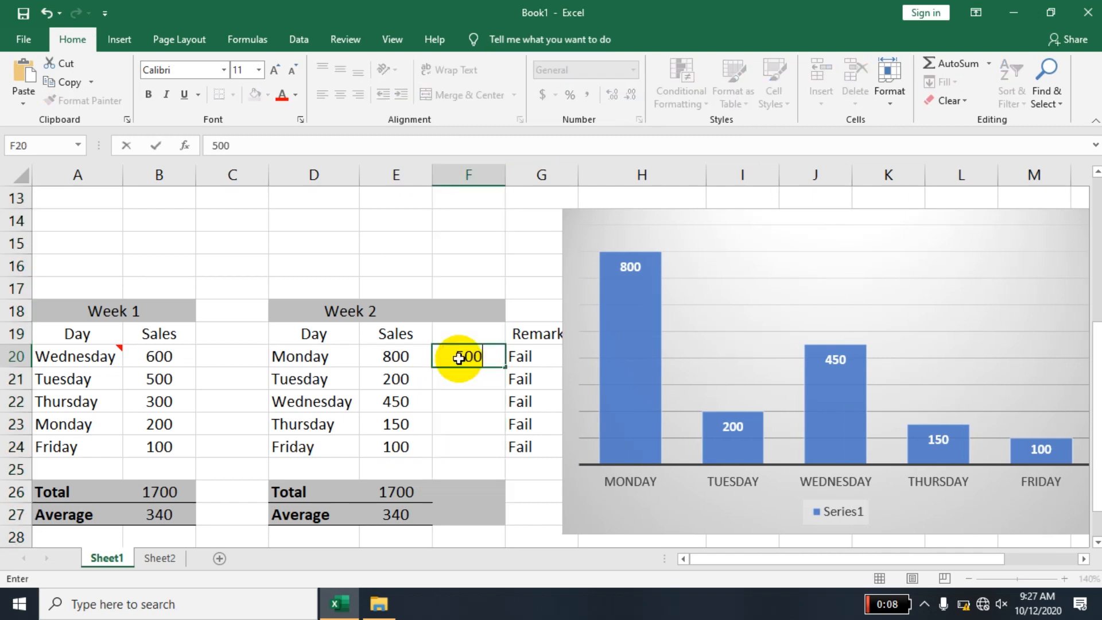
key("Return")
type("200")
key("Return")
type("100")
key("Return")
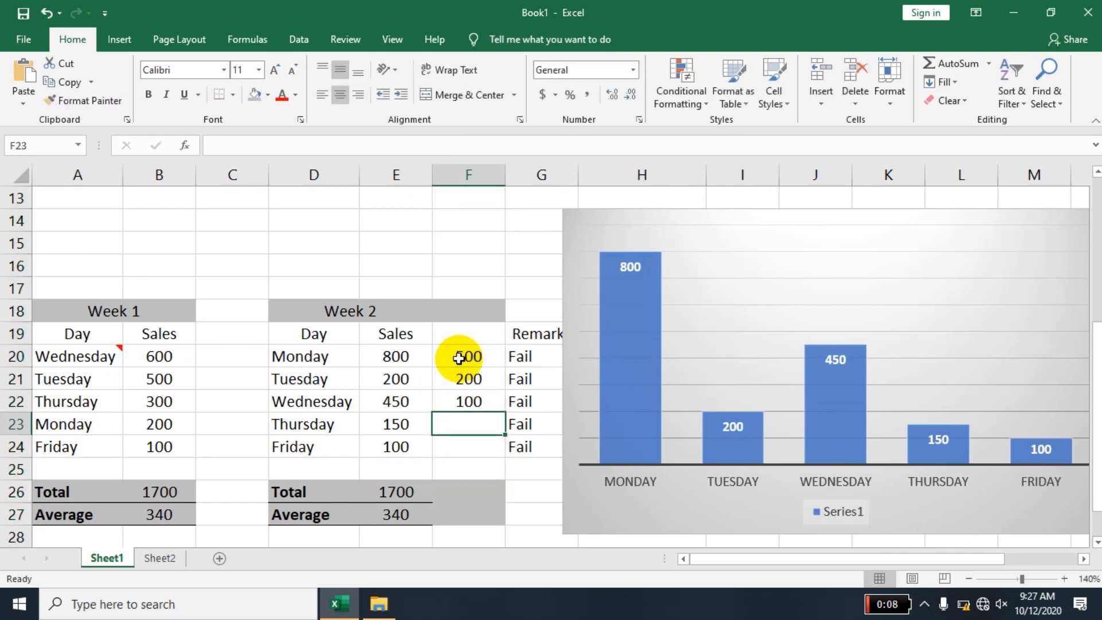
type("800")
key("Return")
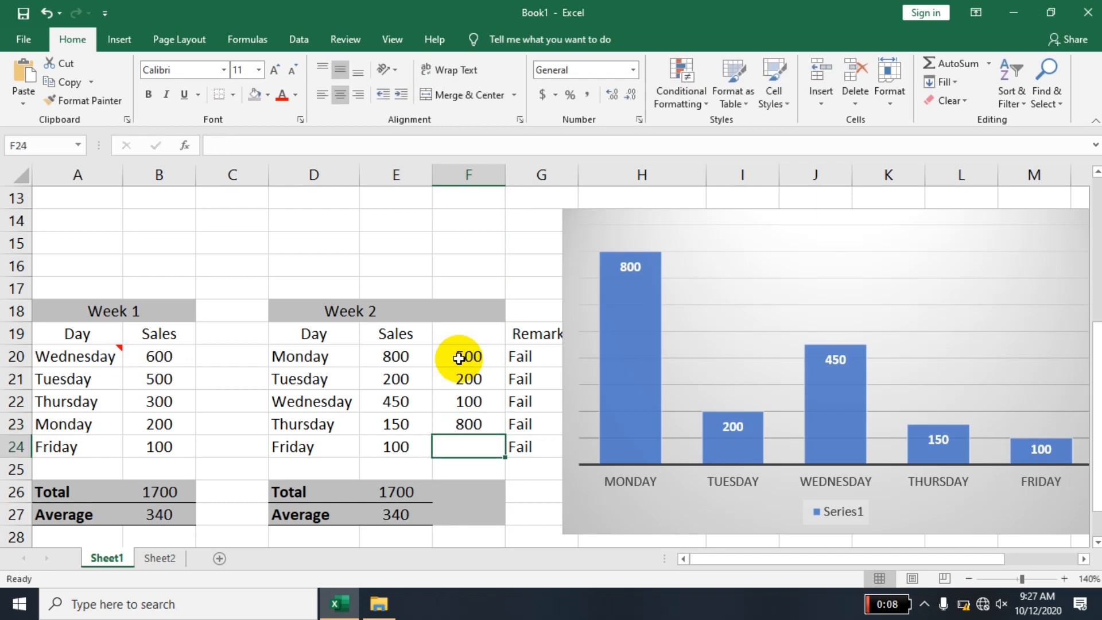
type("50")
key("Return")
- Try to extend the chart's series range to include the new column's values
left_click(705, 434)
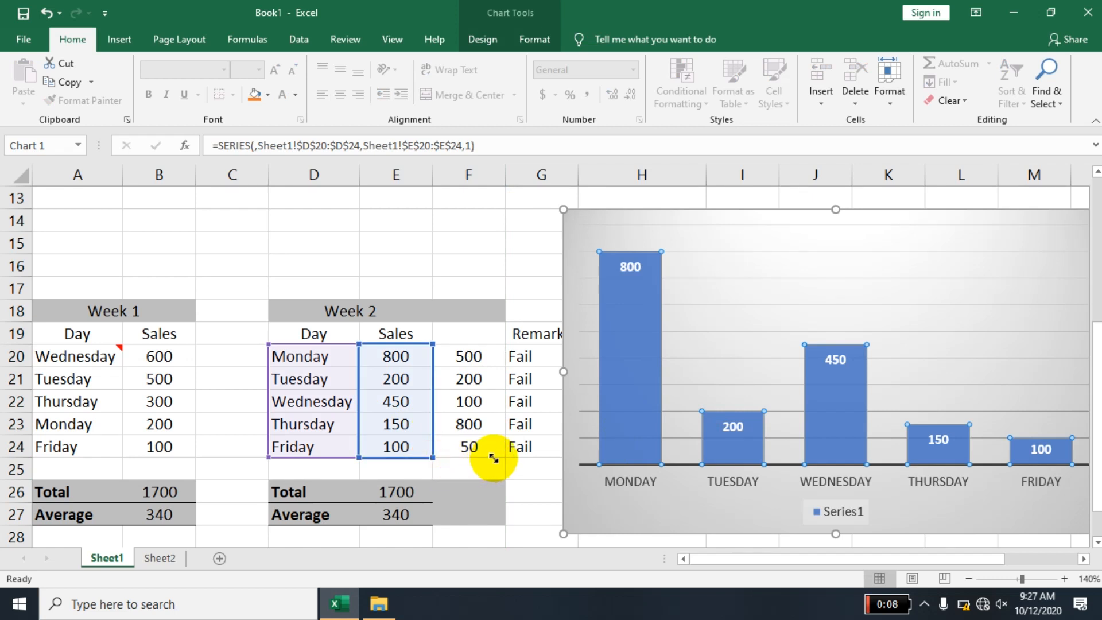
left_click_drag(505, 457, 497, 308)
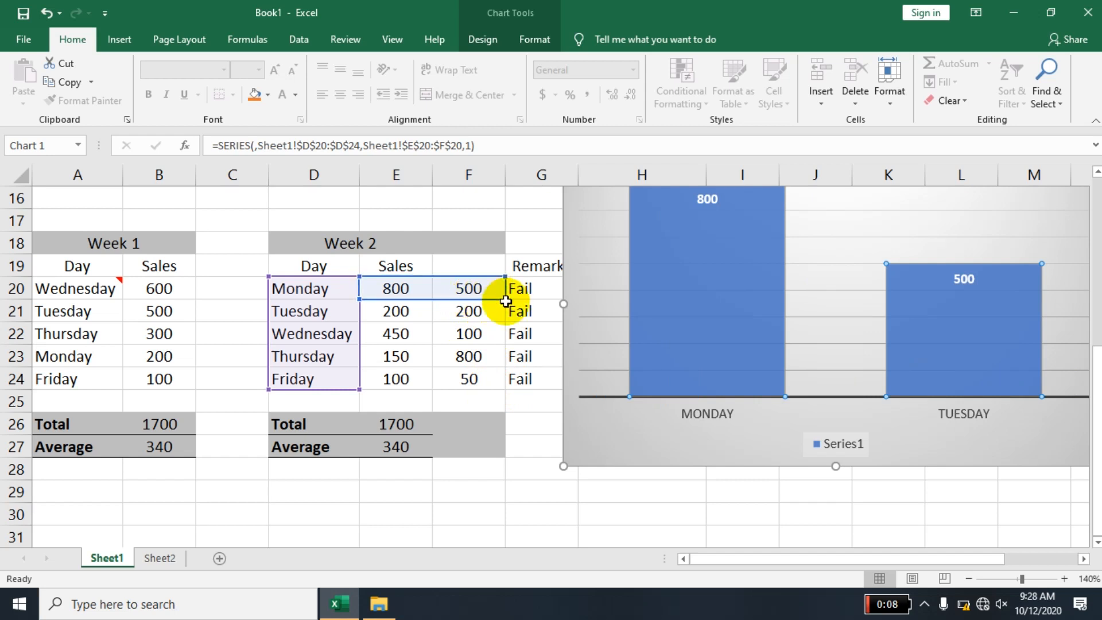
left_click_drag(507, 299, 505, 377)
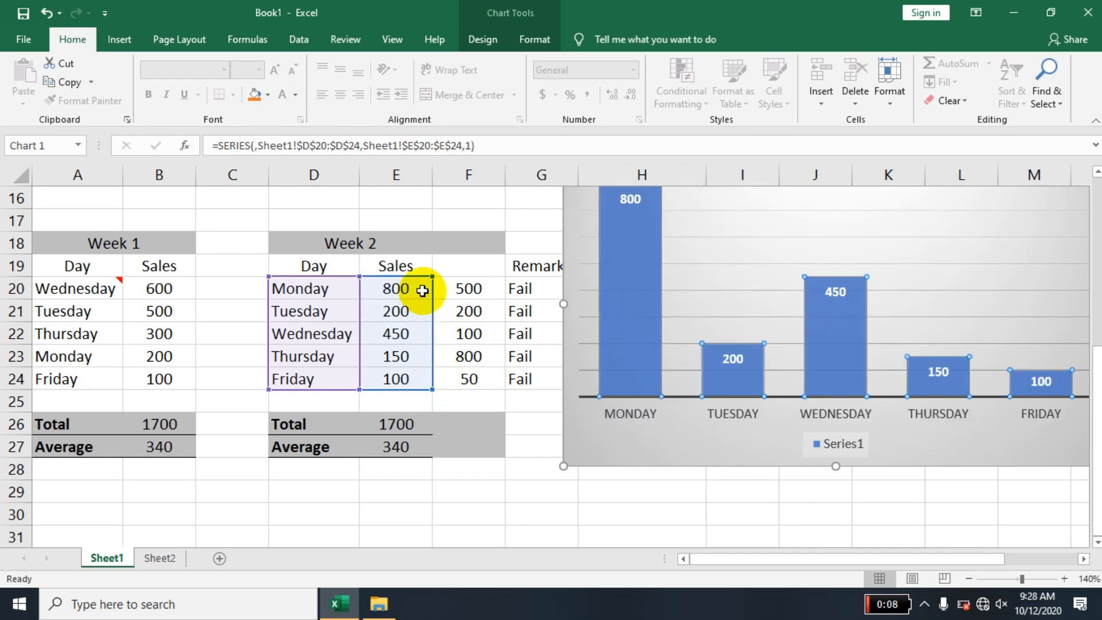
- Extend the chart's data range from the Week 2 Sales column to include the new values in F20:F24
left_click_drag(460, 289, 474, 376)
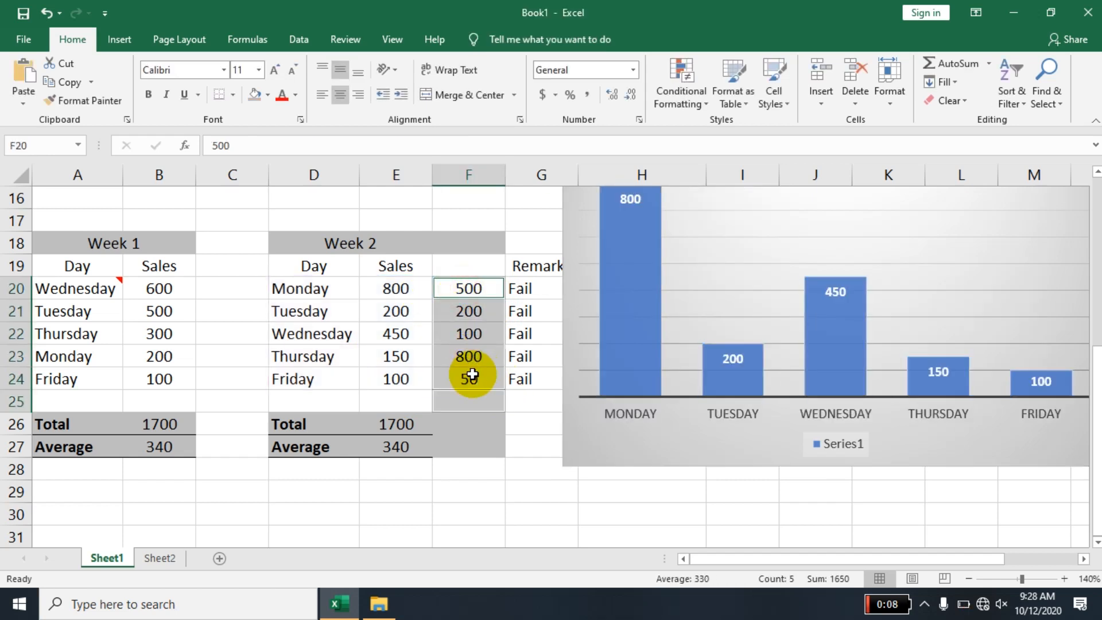
left_click(604, 398)
left_click(609, 443)
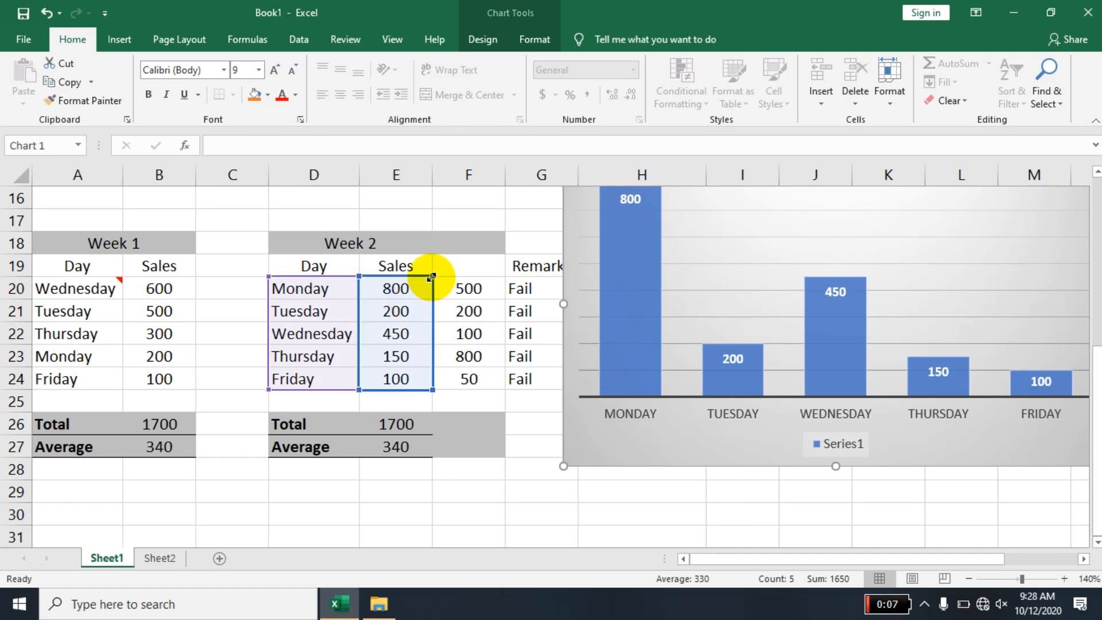
left_click_drag(432, 276, 516, 276)
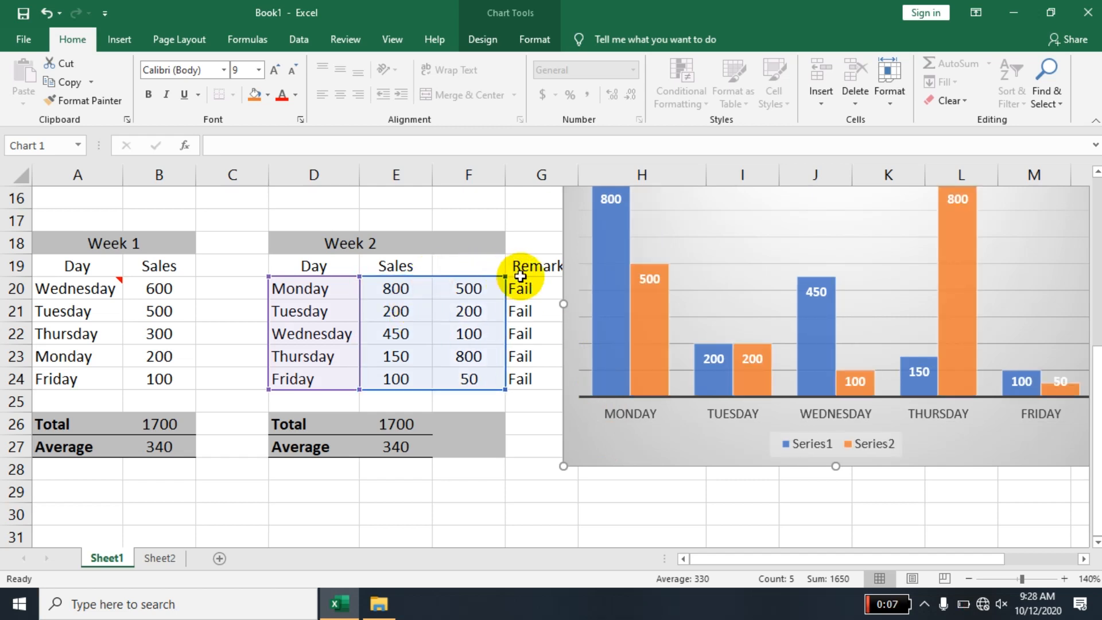
left_click(698, 524)
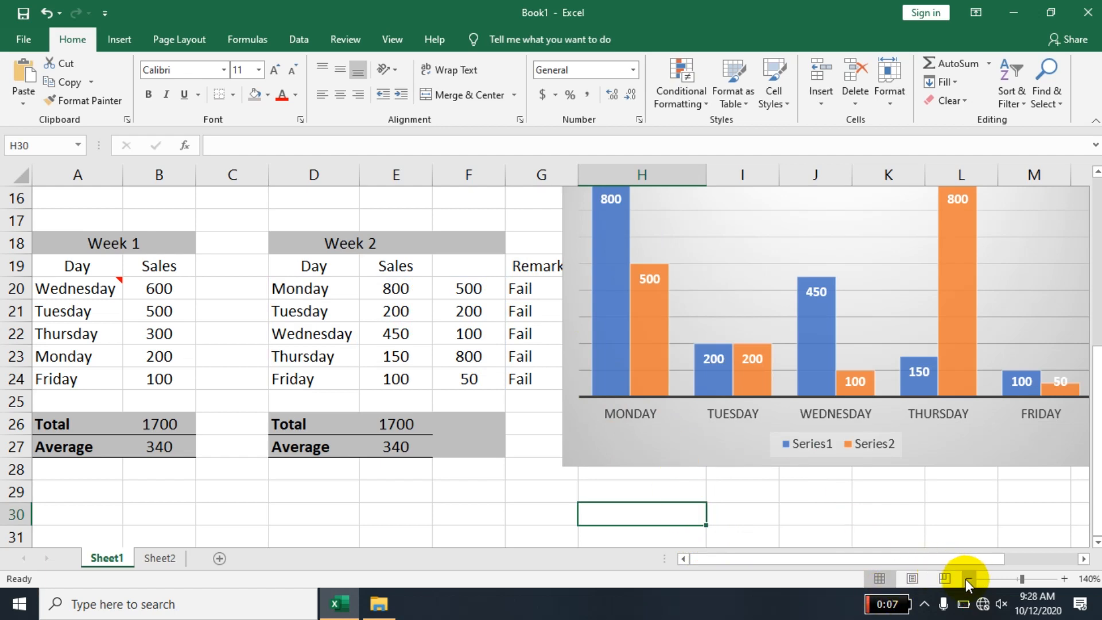
left_click(967, 578)
left_click(966, 579)
left_click(966, 578)
left_click(966, 578)
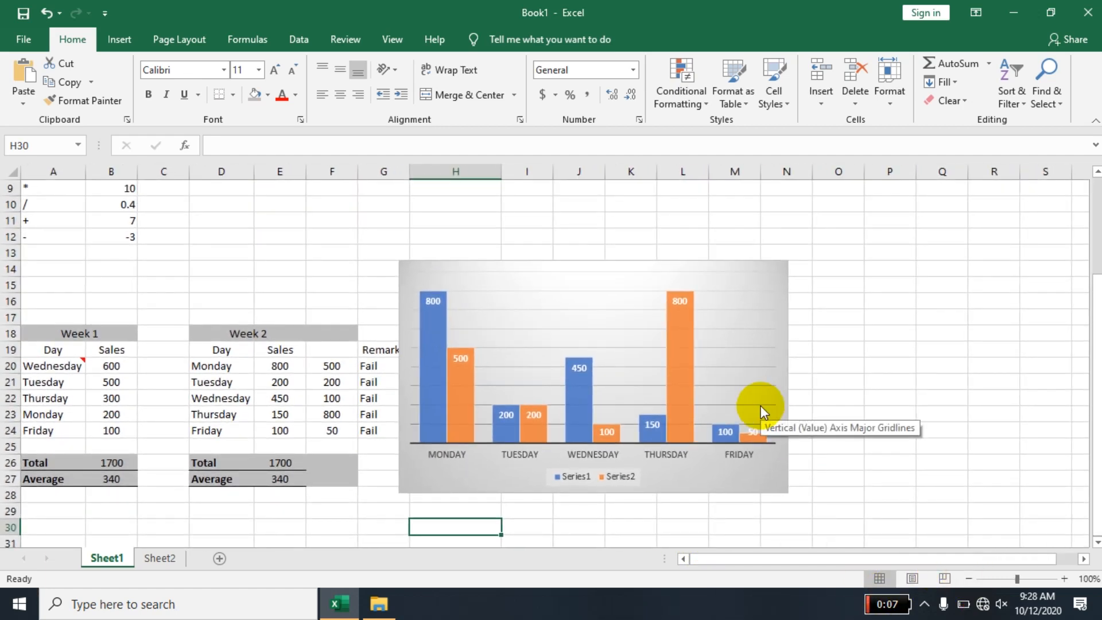
left_click(598, 301)
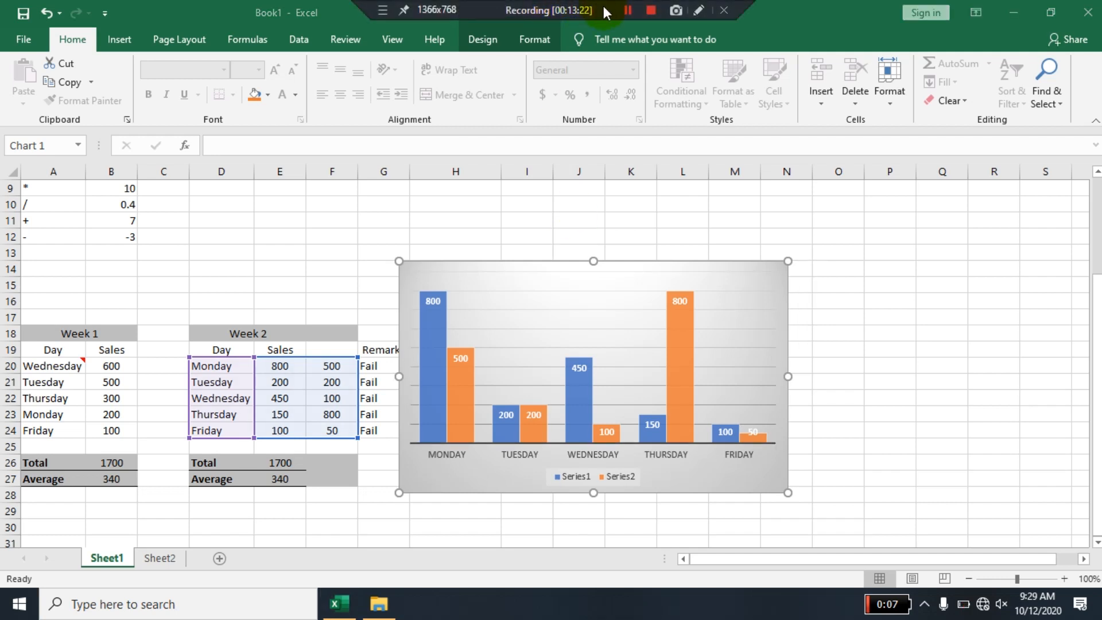
left_click(628, 11)
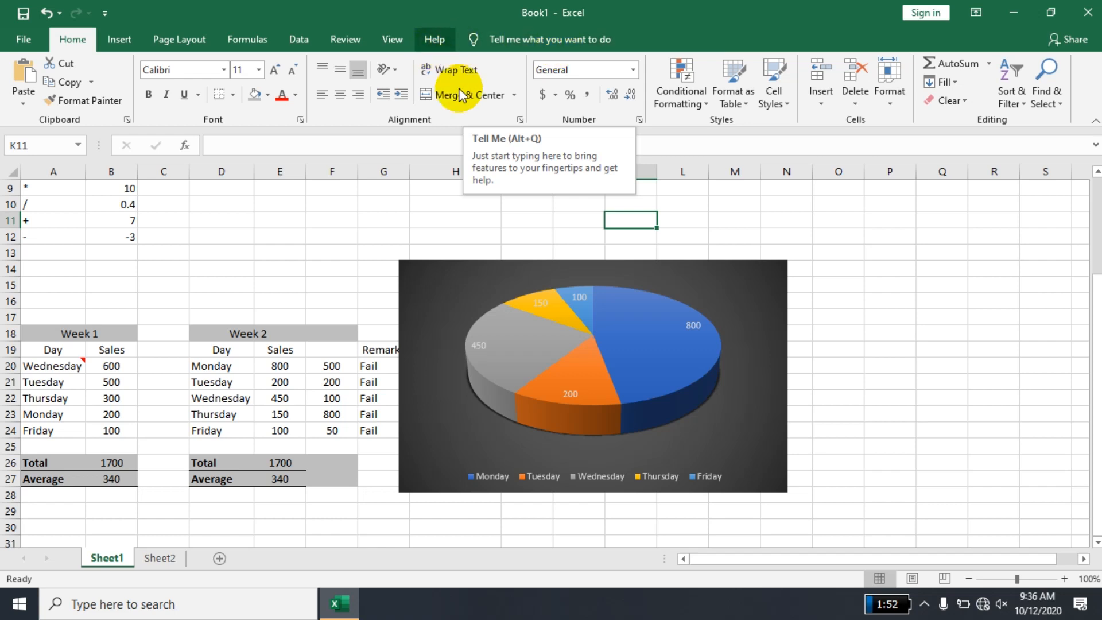
left_click(429, 277)
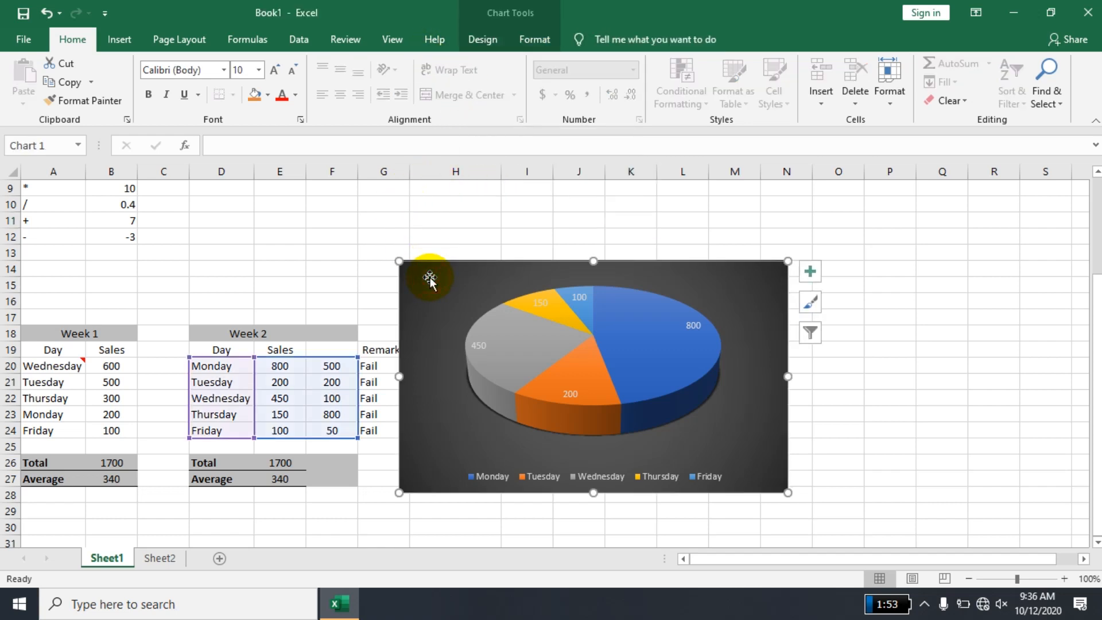
left_click(311, 236)
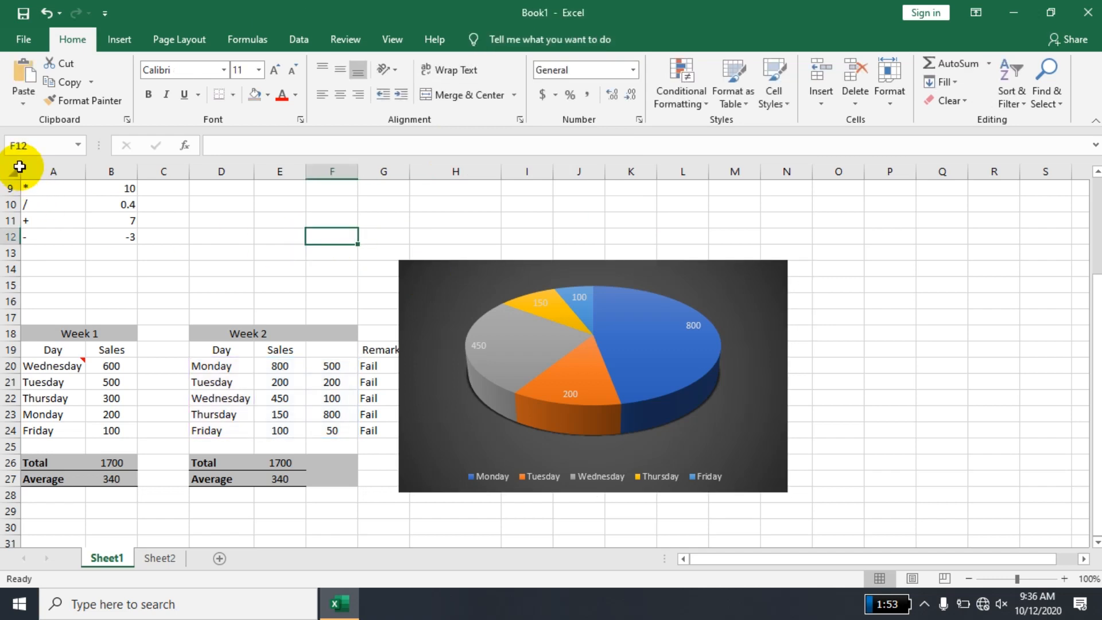
- Encrypt the workbook with a password, enter the same password again to confirm it, and return to the sheet
left_click(23, 40)
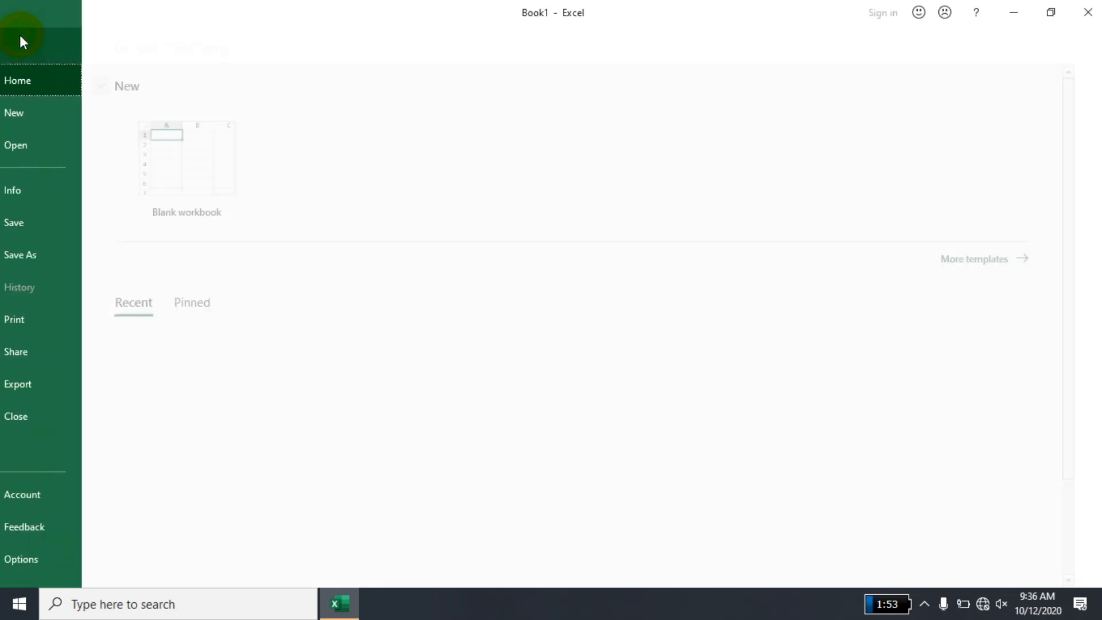
left_click(59, 197)
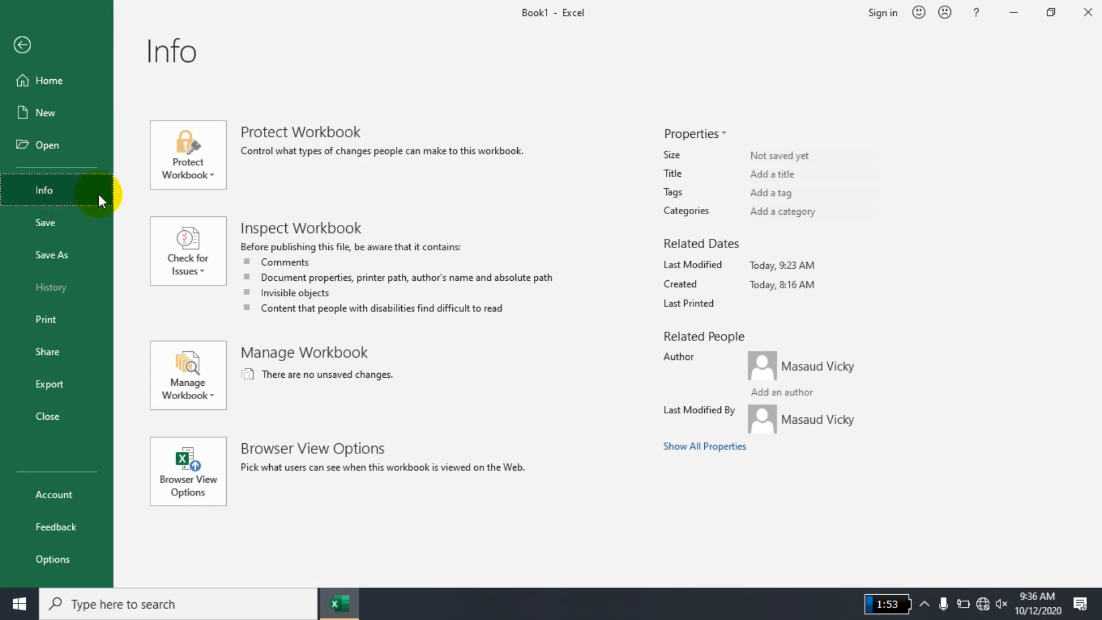
left_click(195, 160)
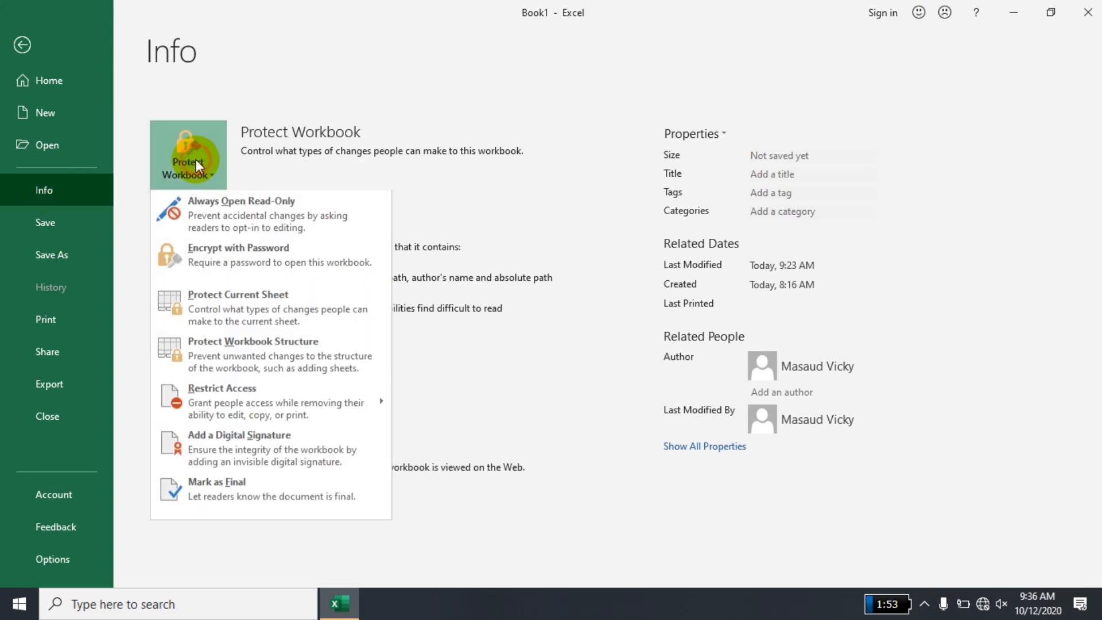
left_click(230, 250)
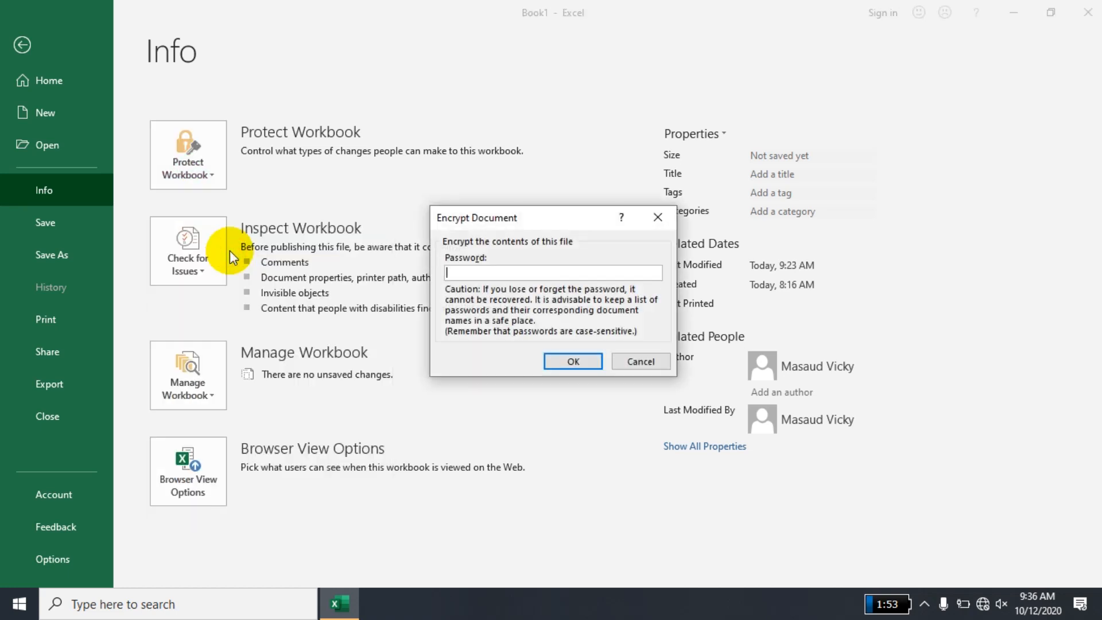
type("1")
key("Return")
type("1")
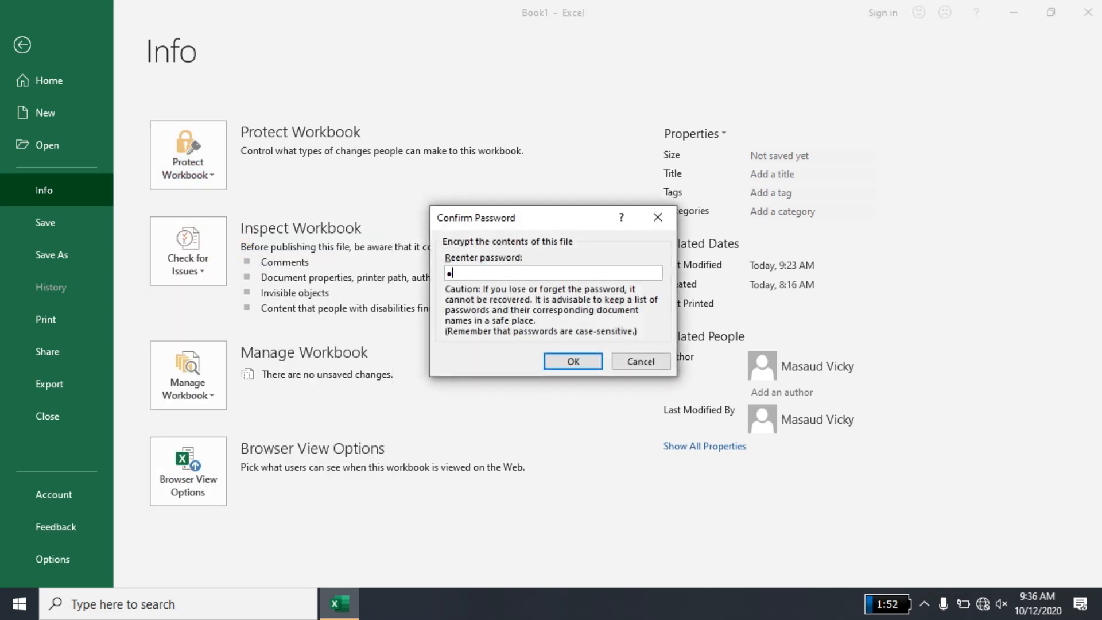
key("Return")
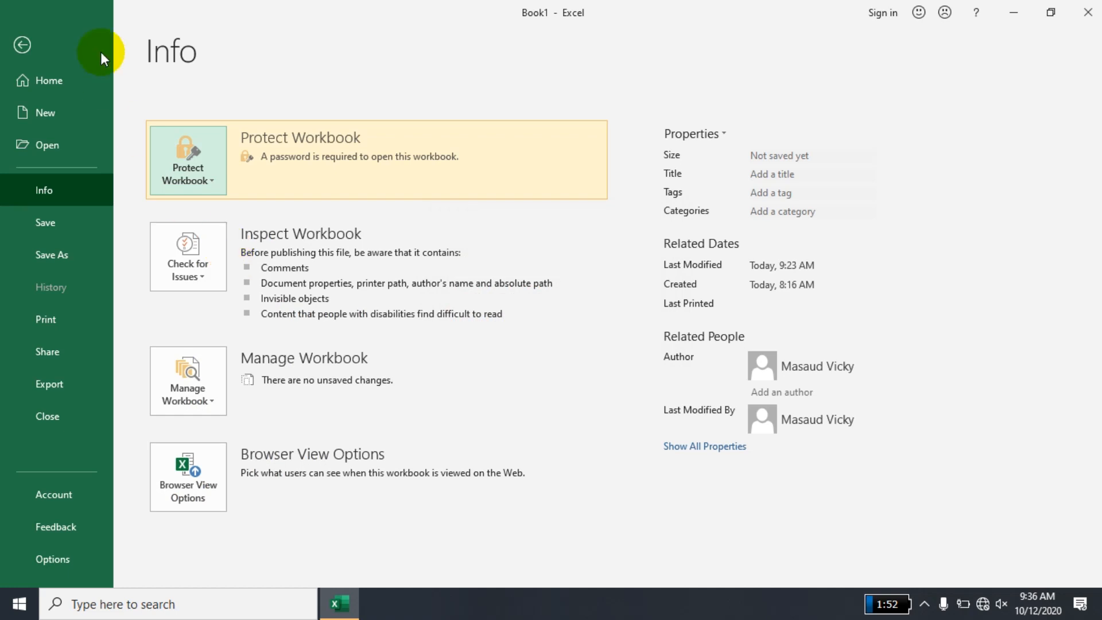
left_click(23, 44)
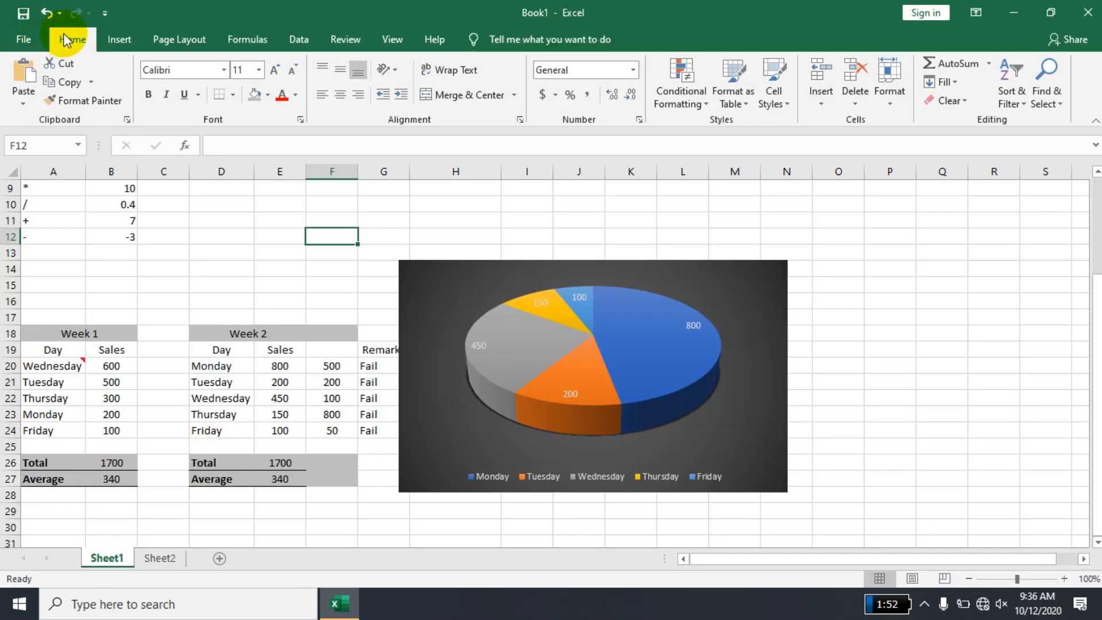
- Save the workbook to the Desktop over the existing ACCA.xlsx and close it
left_click(23, 13)
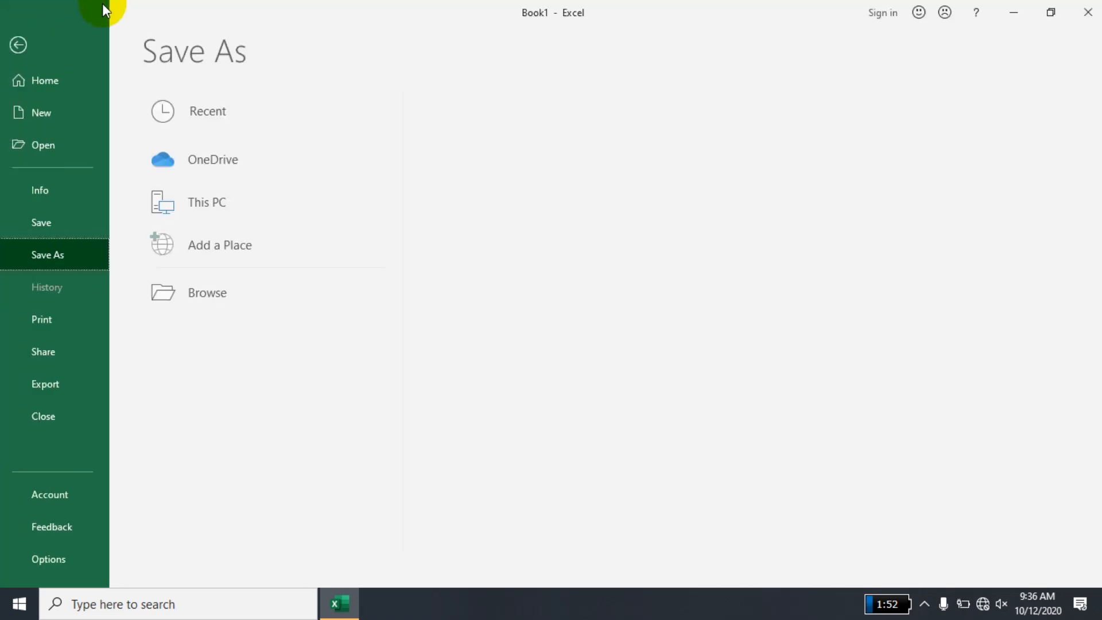
left_click(509, 215)
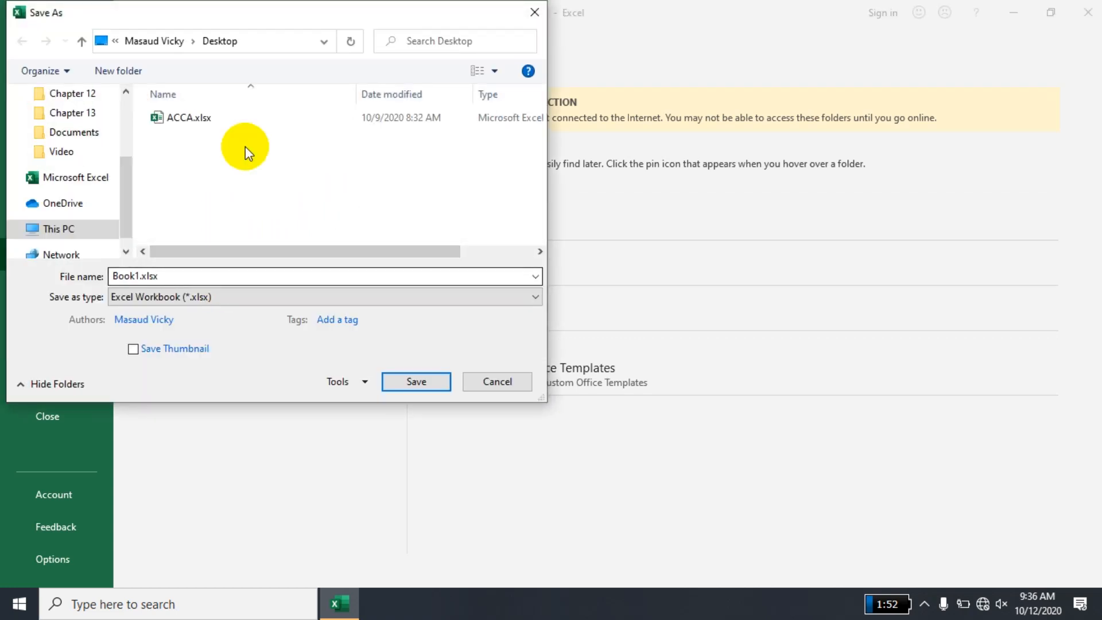
left_click(258, 117)
double_click(257, 117)
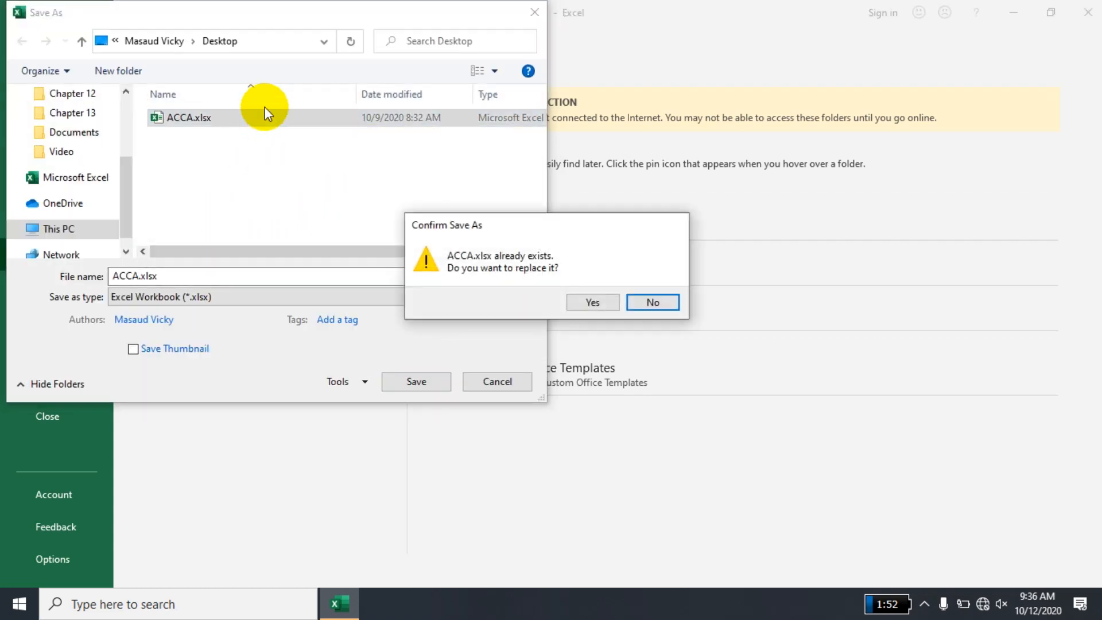
left_click(600, 302)
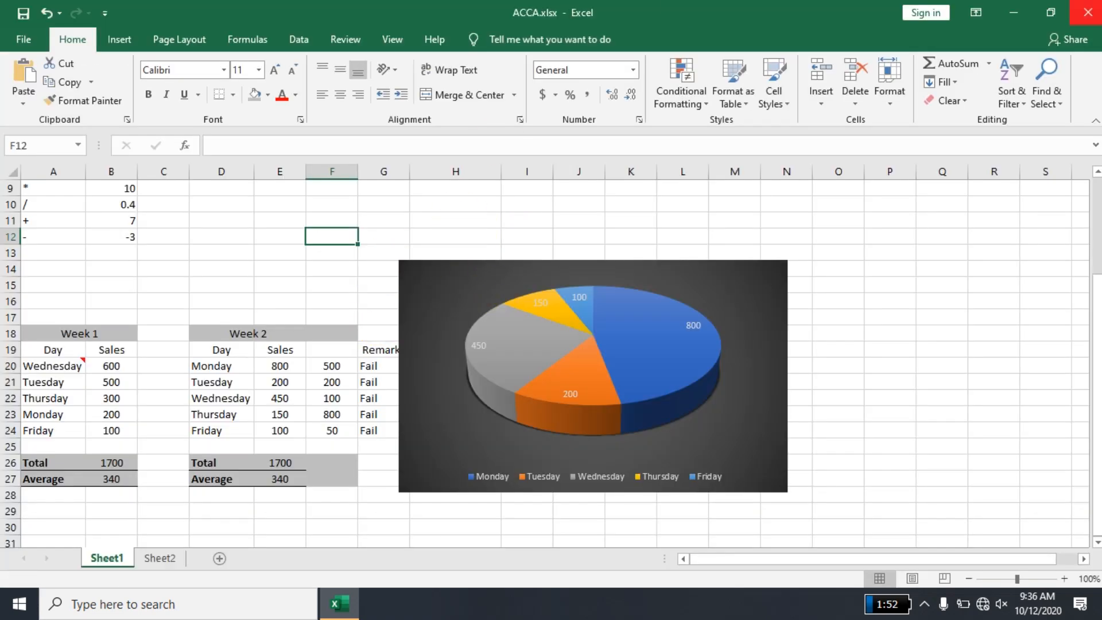
key("alt+F4")
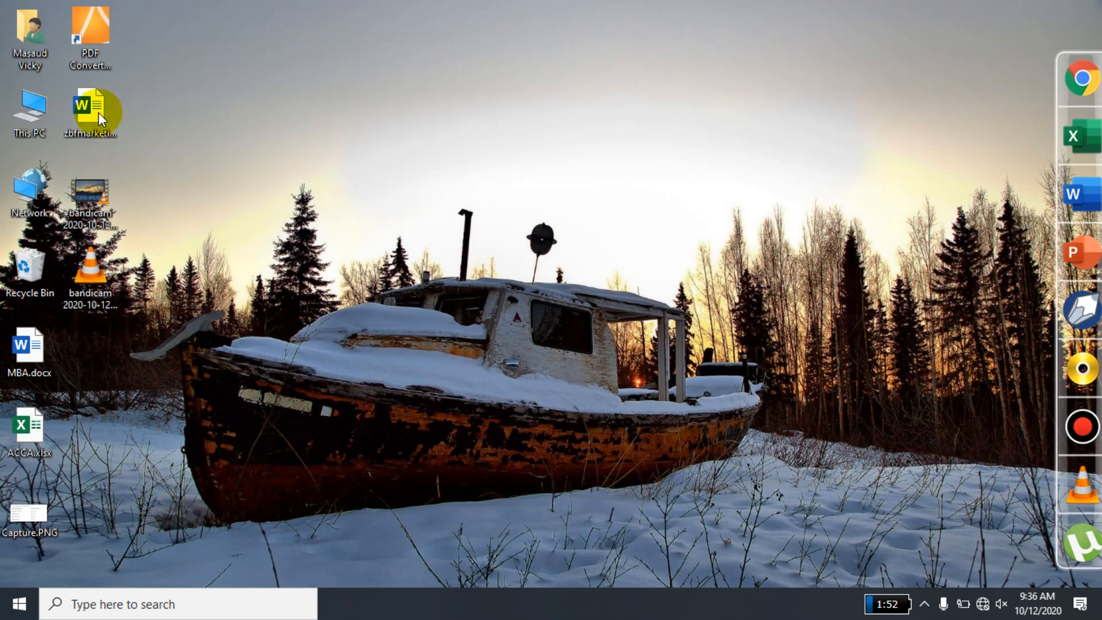
- Try to open ACCA.xlsx from the desktop with a wrong password, and close Excel
double_click(30, 418)
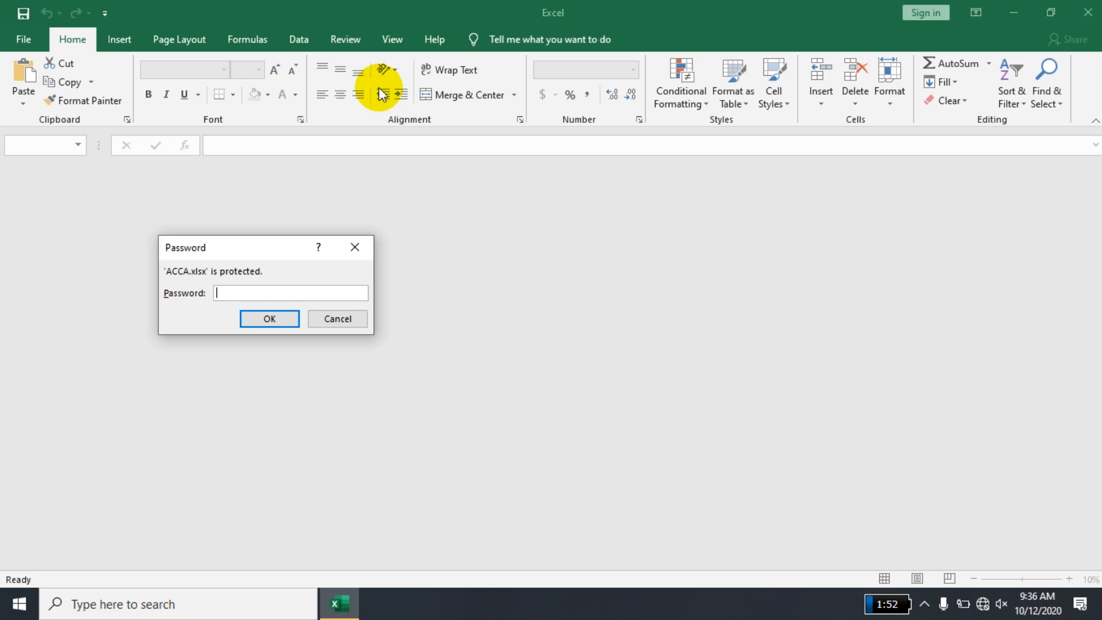
type("1")
key("Return")
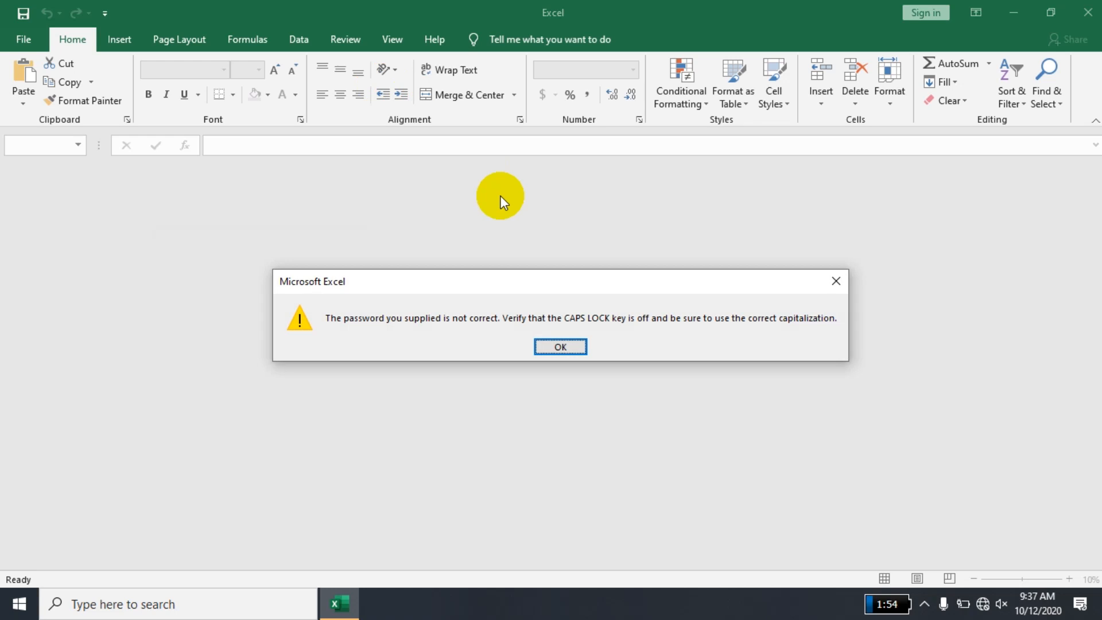
left_click(548, 347)
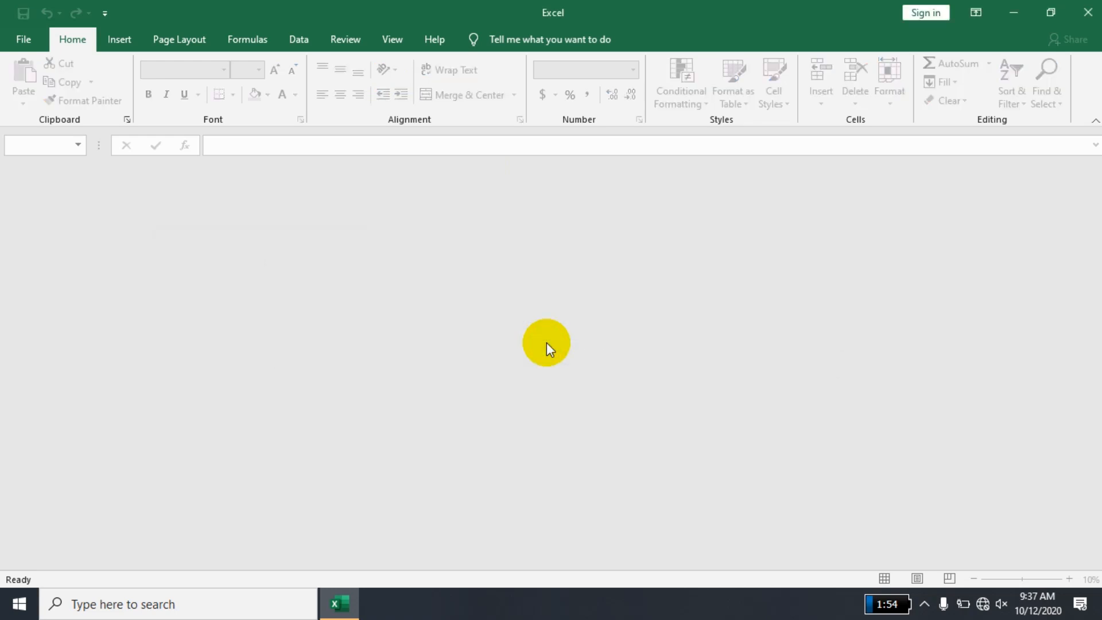
left_click(1087, 12)
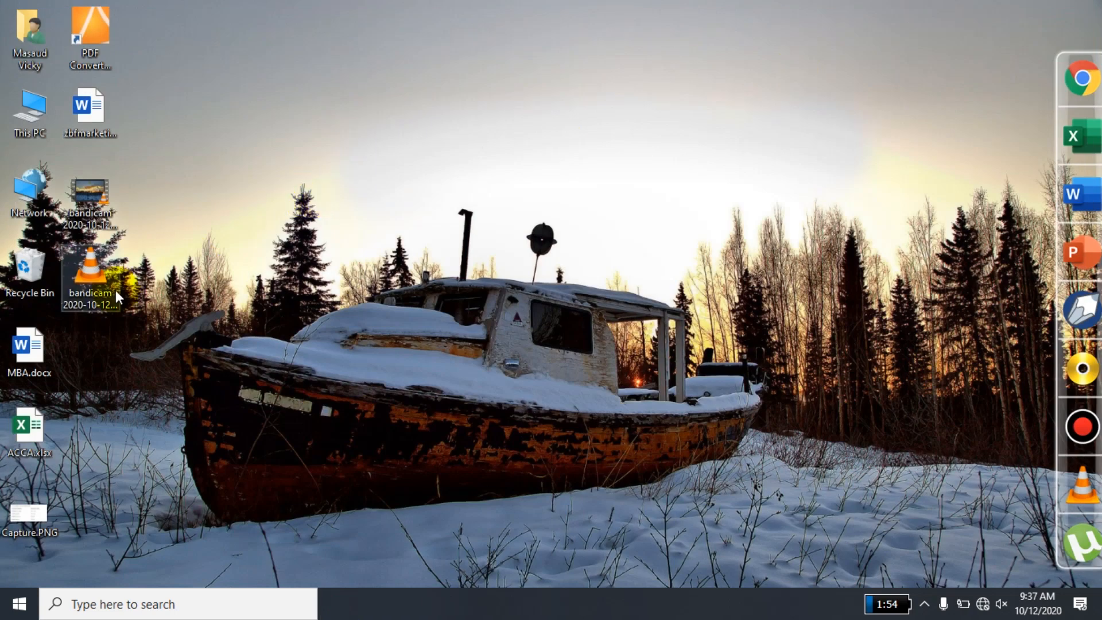
- Open ACCA.xlsx from the desktop, entering the workbook's correct password
double_click(19, 427)
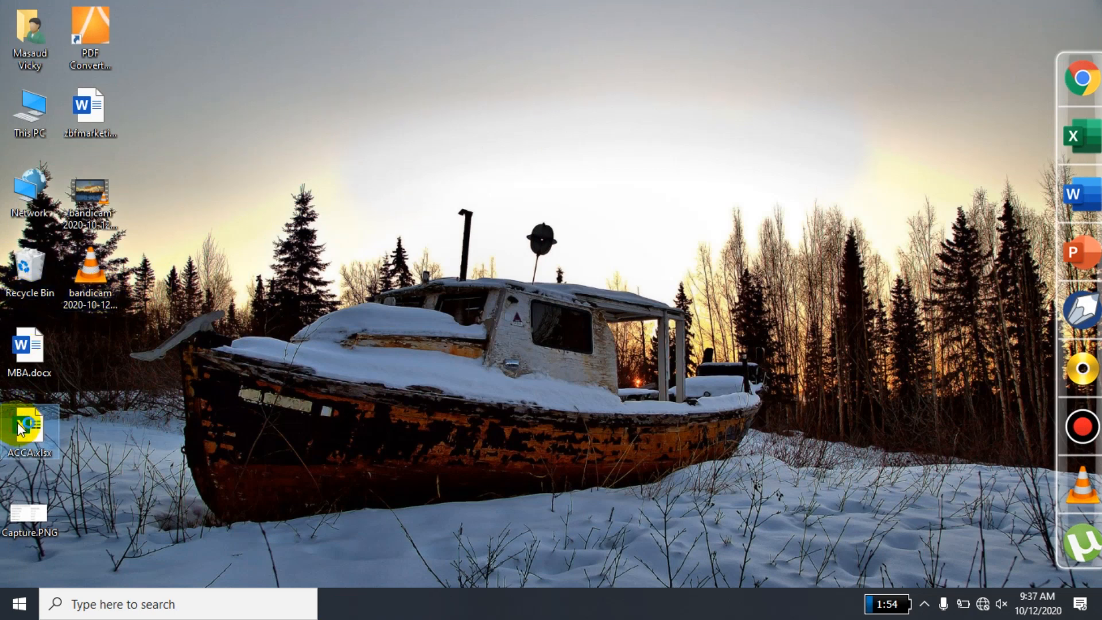
type("1")
key("Return")
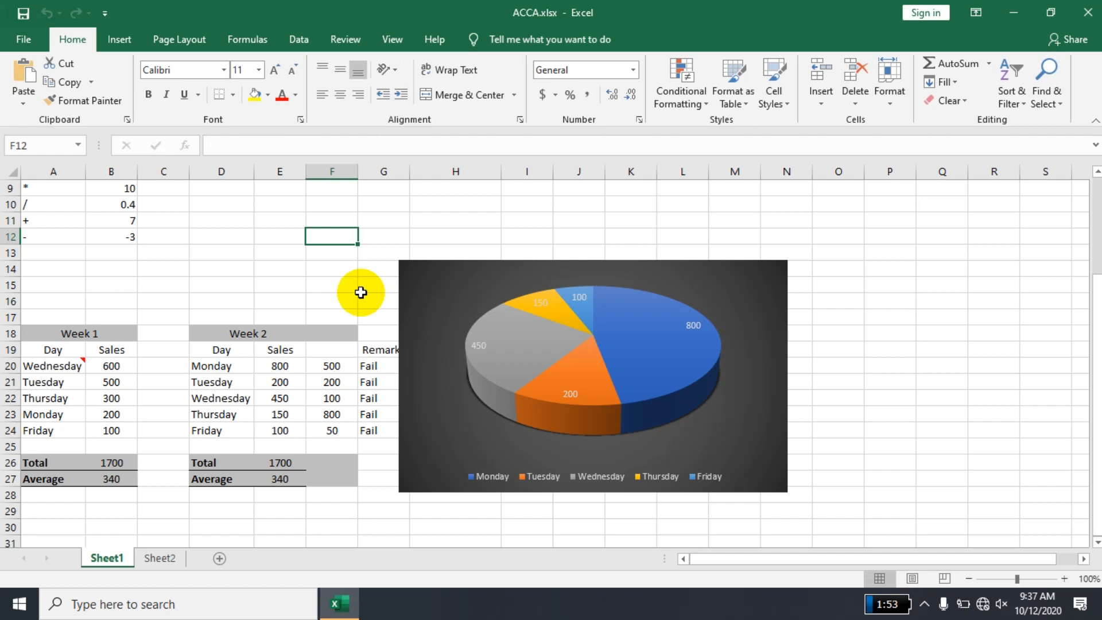
- Remove the workbook's password encryption by clearing the stored password, and return to the sheet
left_click(27, 49)
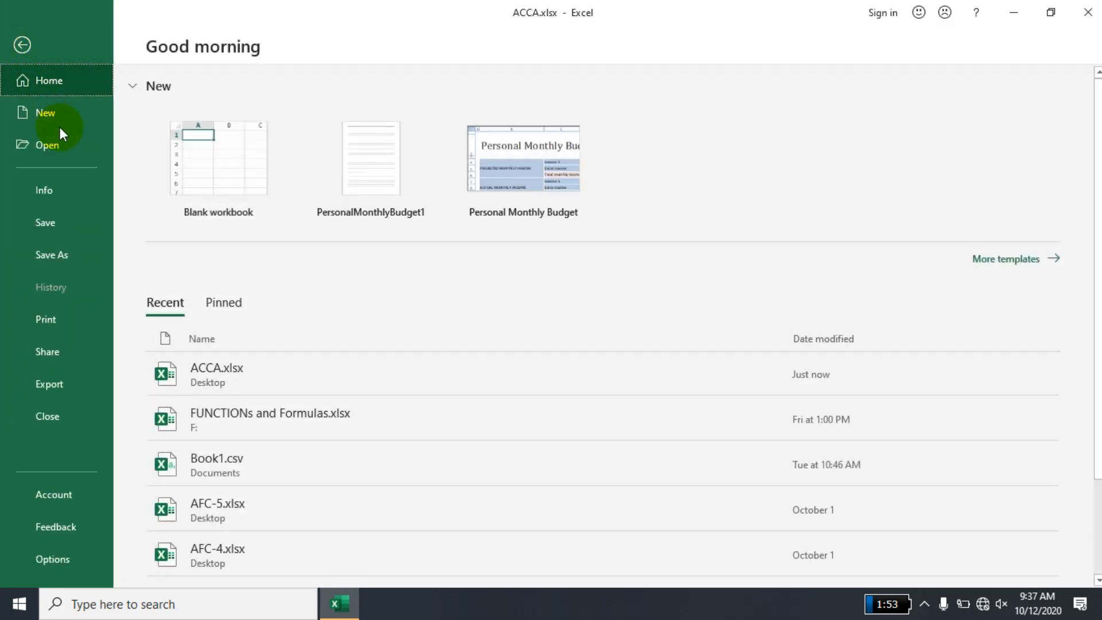
left_click(74, 199)
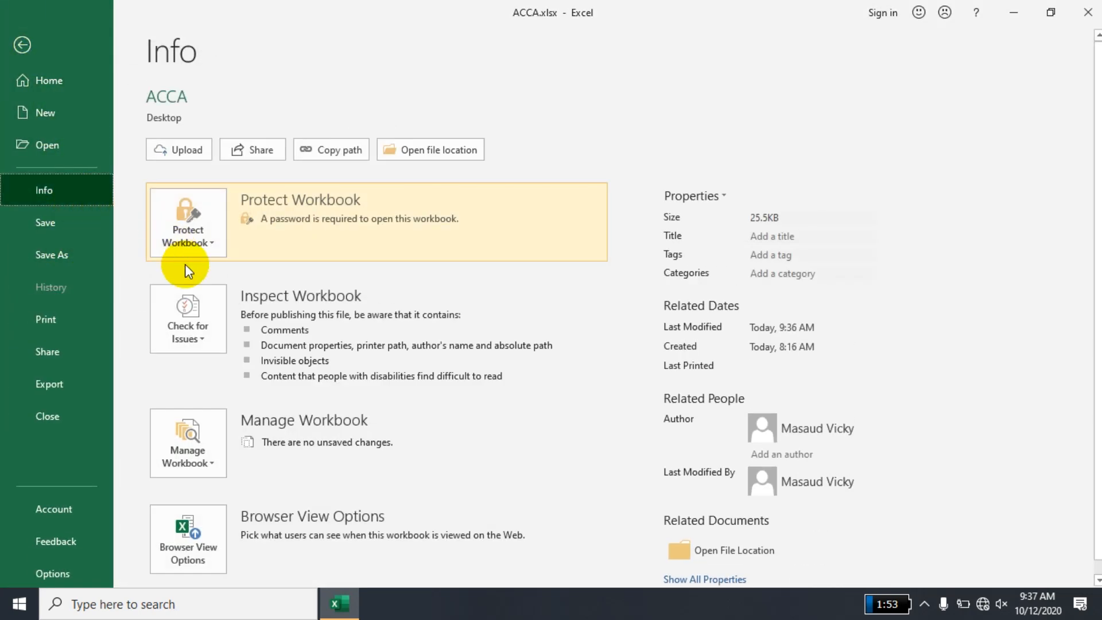
left_click(200, 244)
left_click(213, 335)
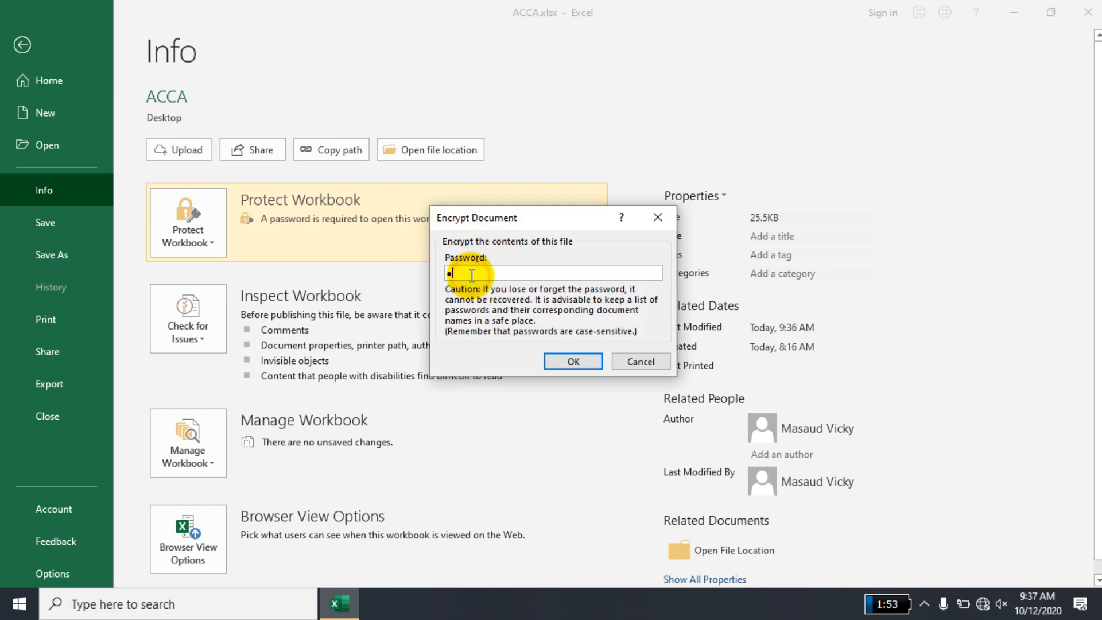
key("BackSpace")
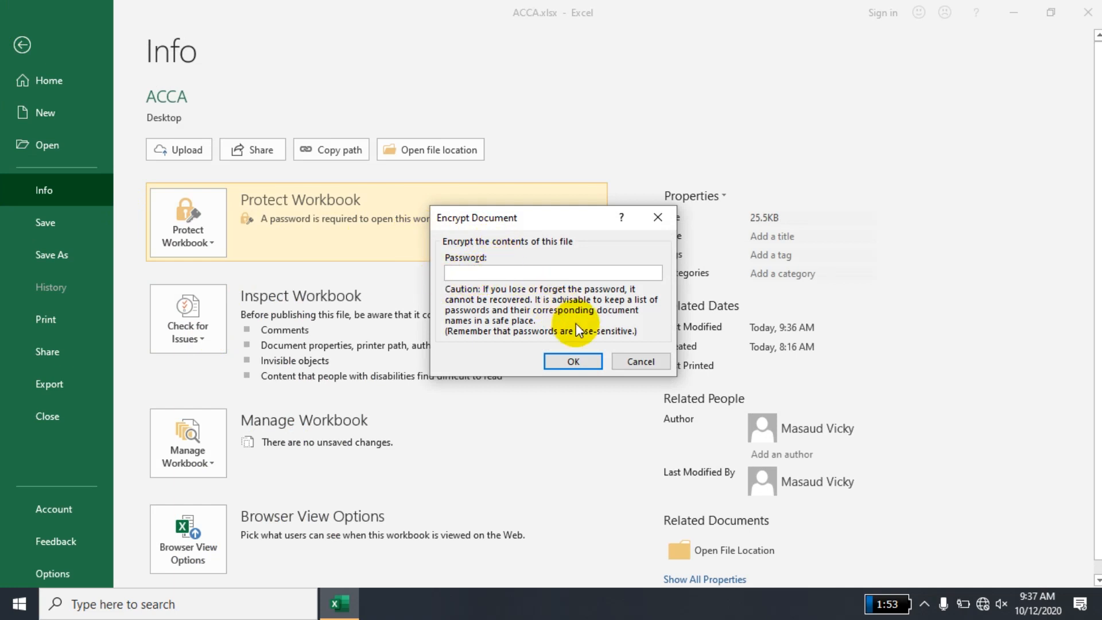
left_click(580, 362)
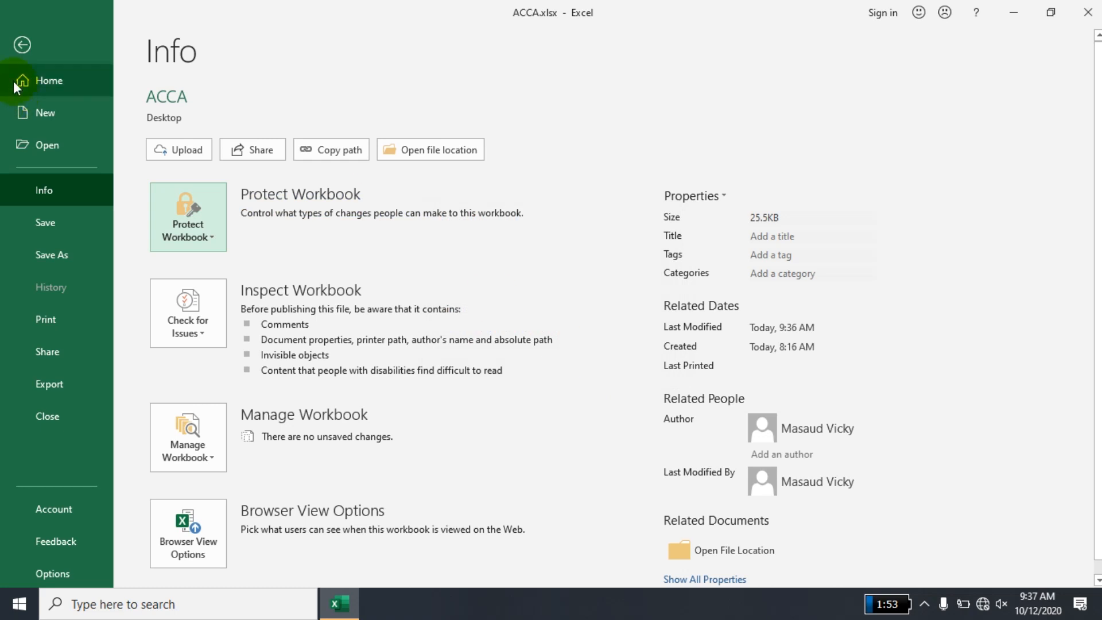
left_click(22, 46)
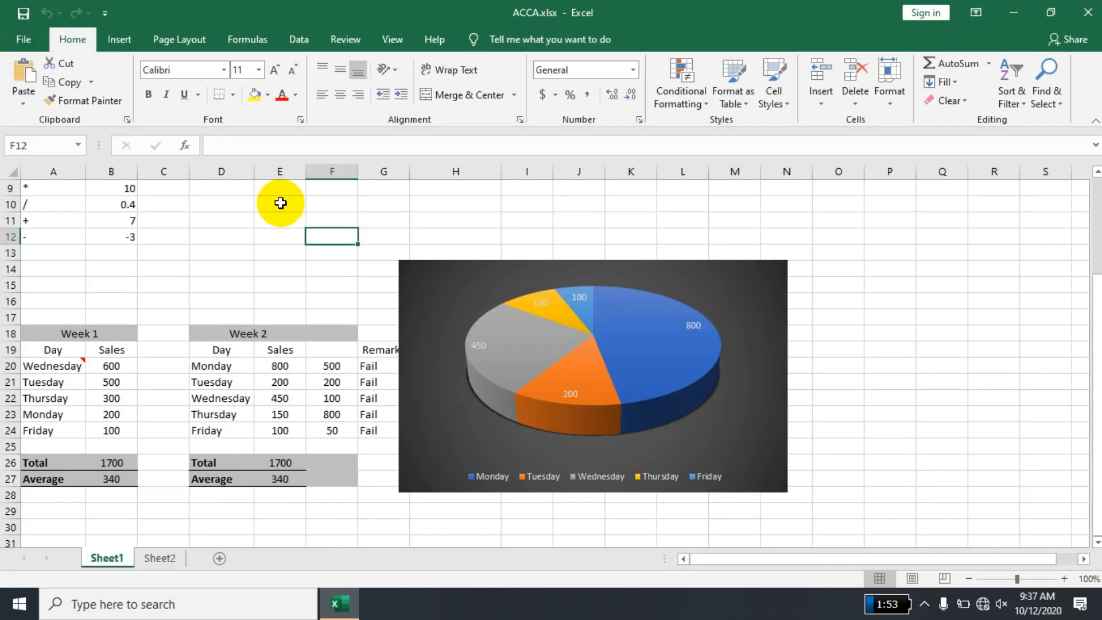
- Close the workbook and reopen ACCA.xlsx from the desktop to check that it opens without a password
left_click(1088, 12)
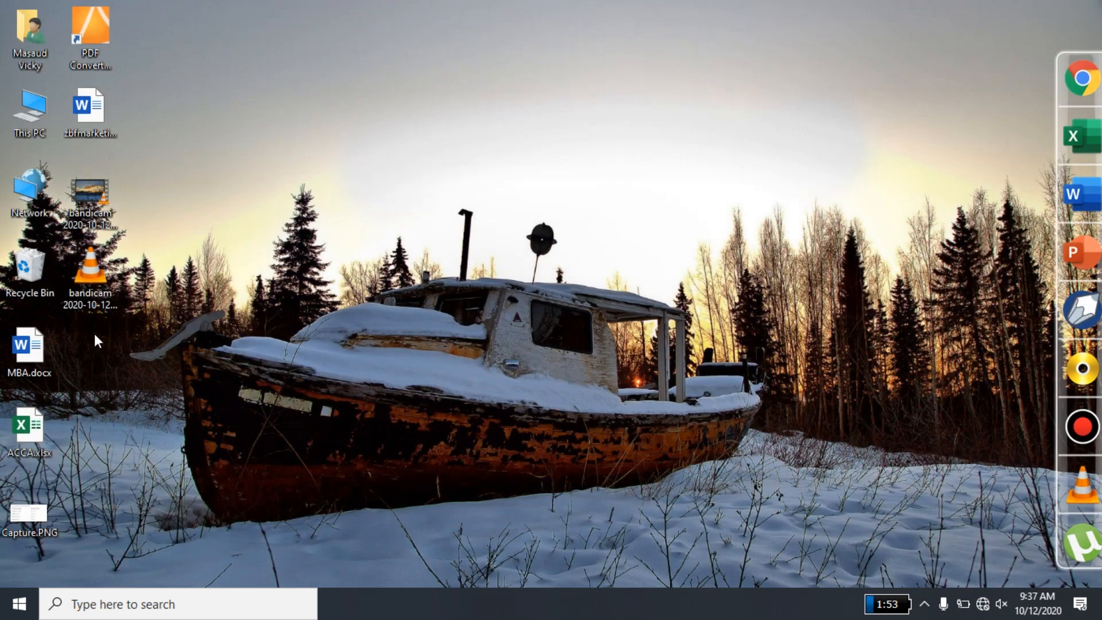
double_click(35, 439)
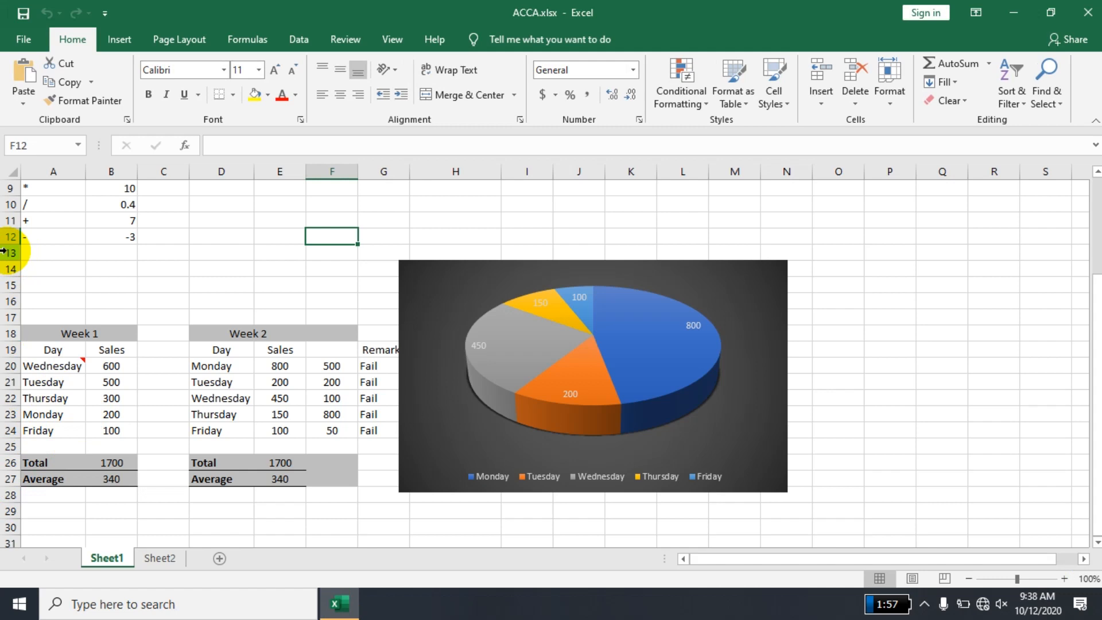
- Hide column E with the Week 2 sales and row 21 with the Tuesday data
left_click_drag(198, 334, 346, 499)
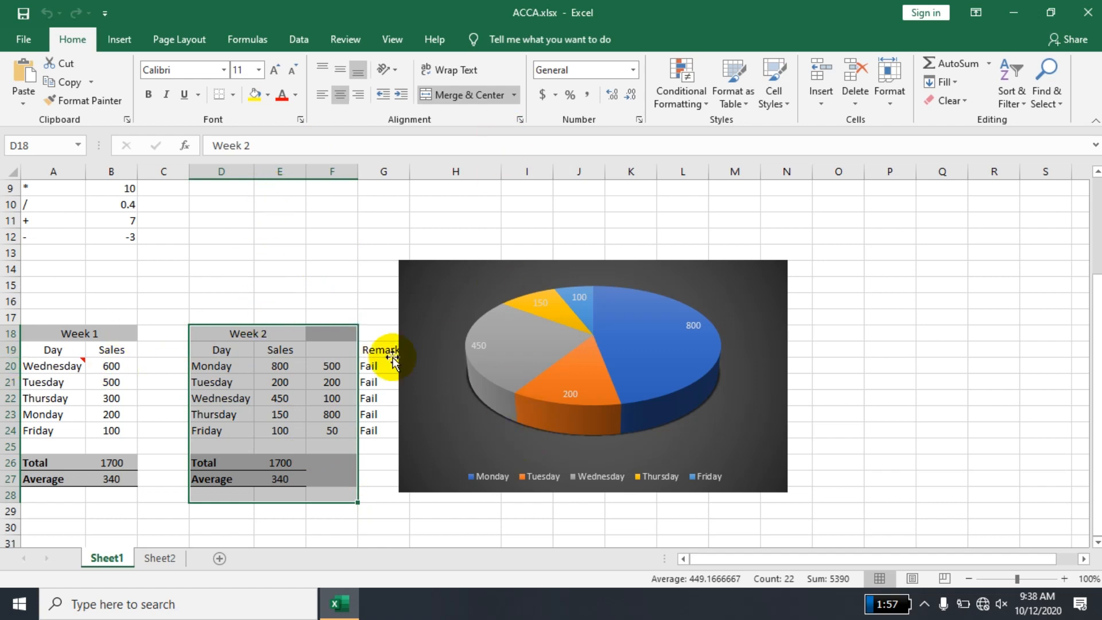
right_click(282, 171)
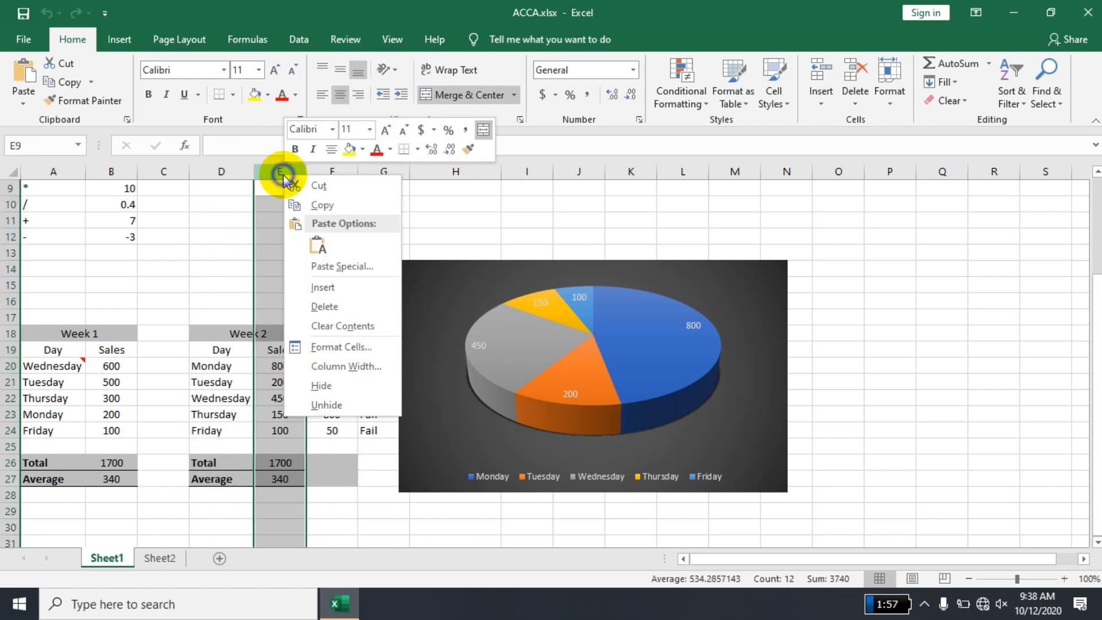
left_click(351, 386)
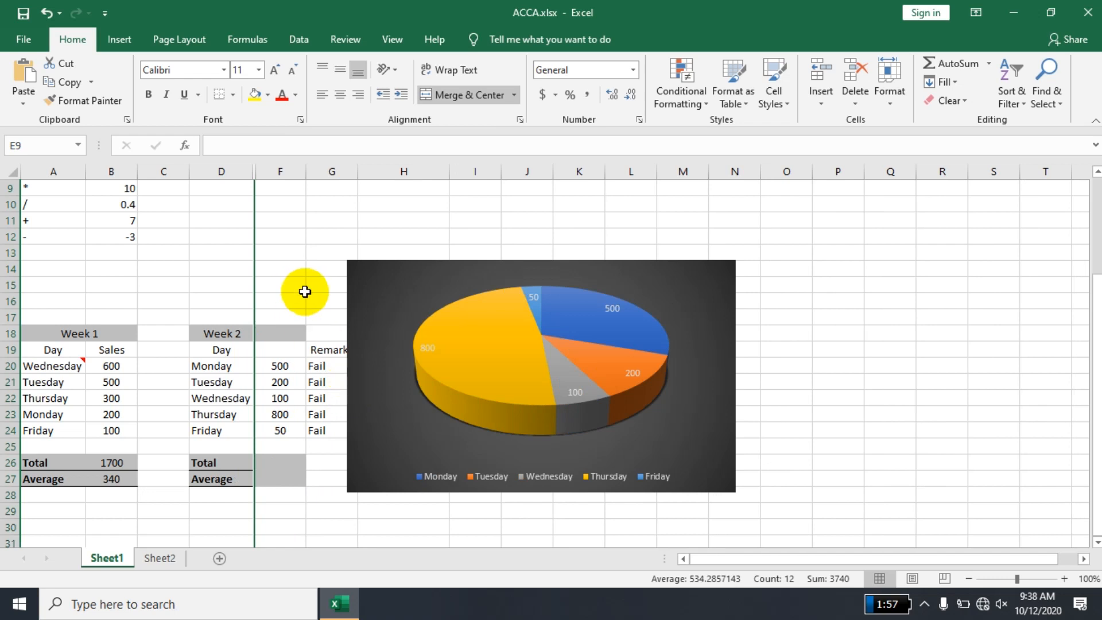
right_click(10, 383)
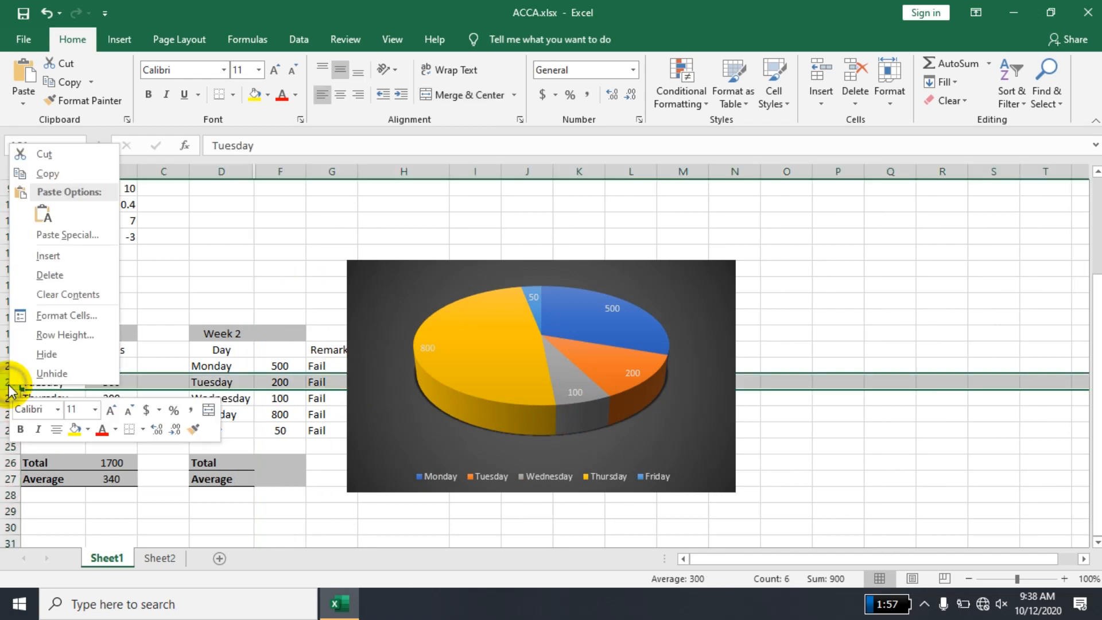
left_click(62, 354)
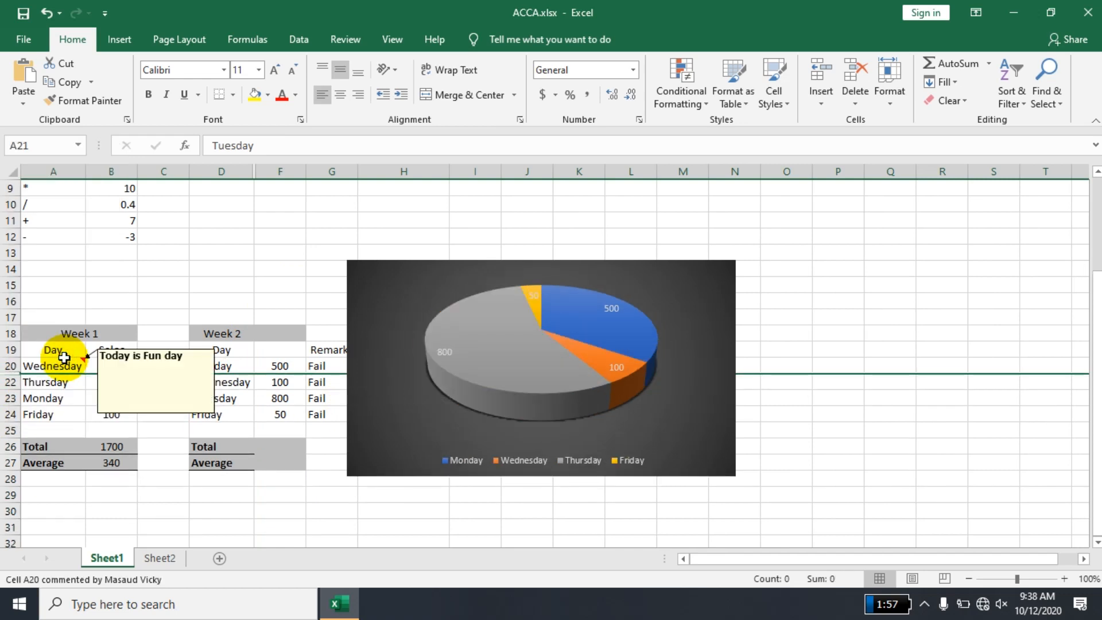
- Move the pie chart clear of the Remarks column and the values in column H, and deselect it
left_click_drag(368, 276, 540, 267)
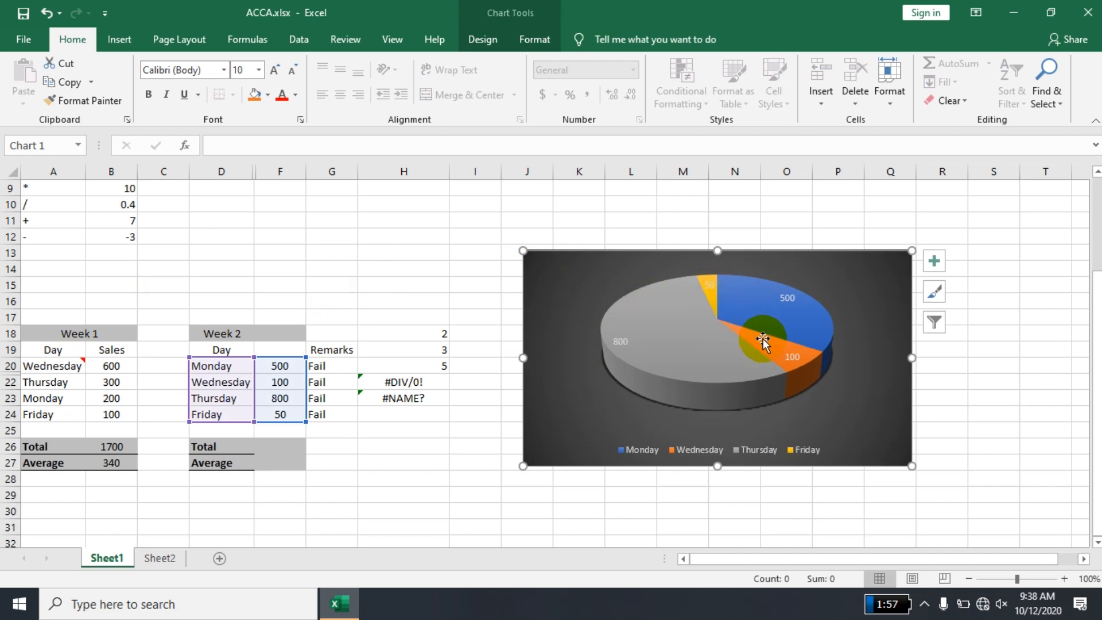
mouse_move(762, 342)
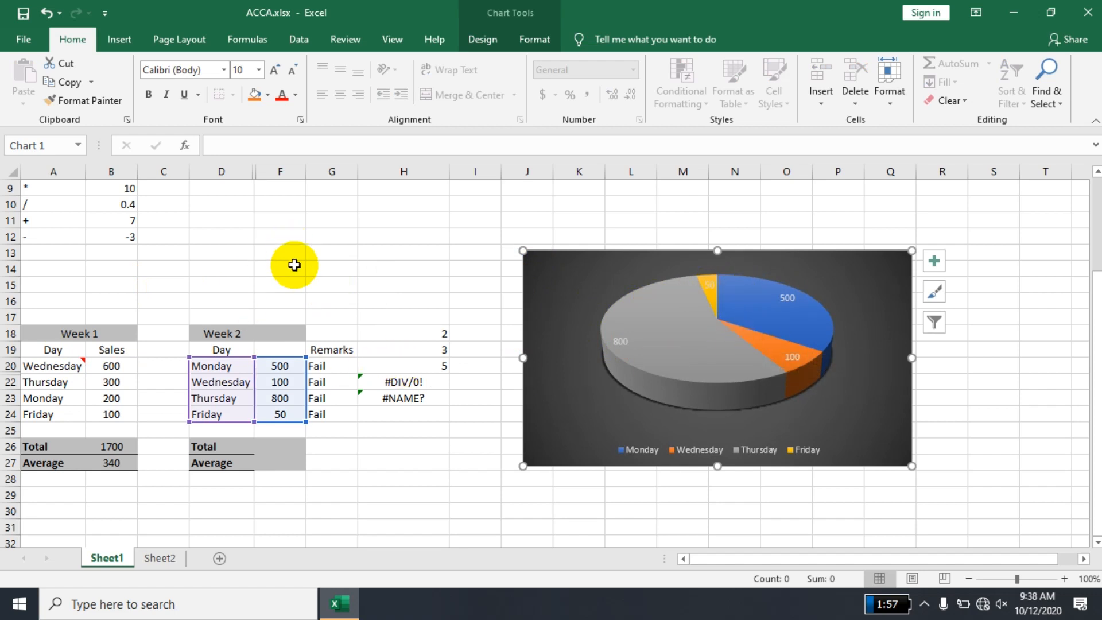
left_click(256, 249)
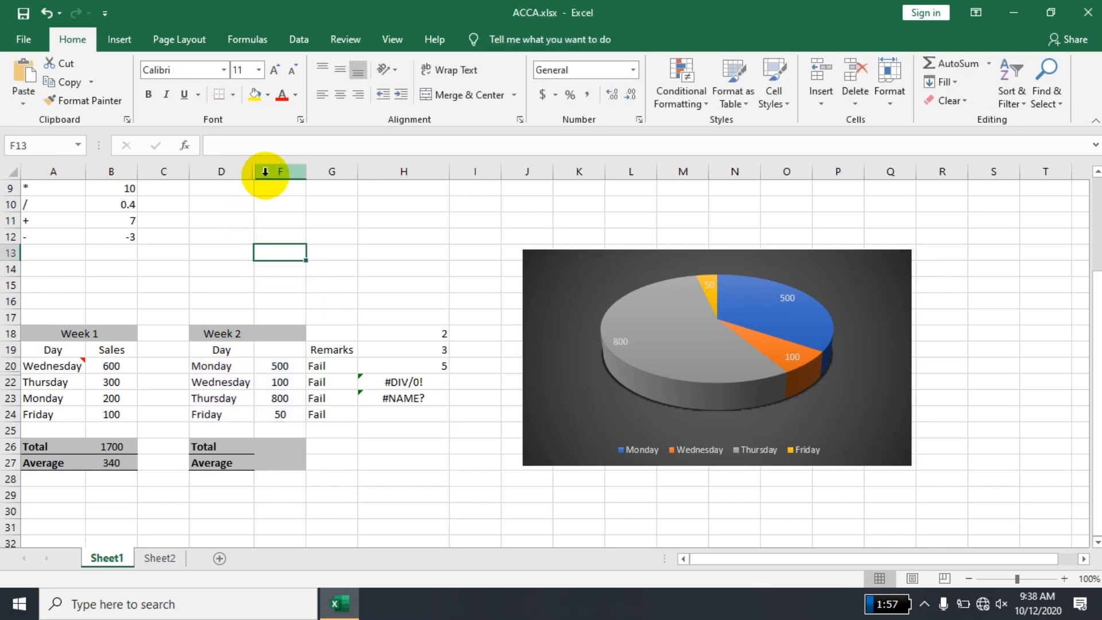
- Unhide column E by selecting the neighbouring columns D and F
left_click(265, 175)
left_click_drag(240, 173, 236, 171)
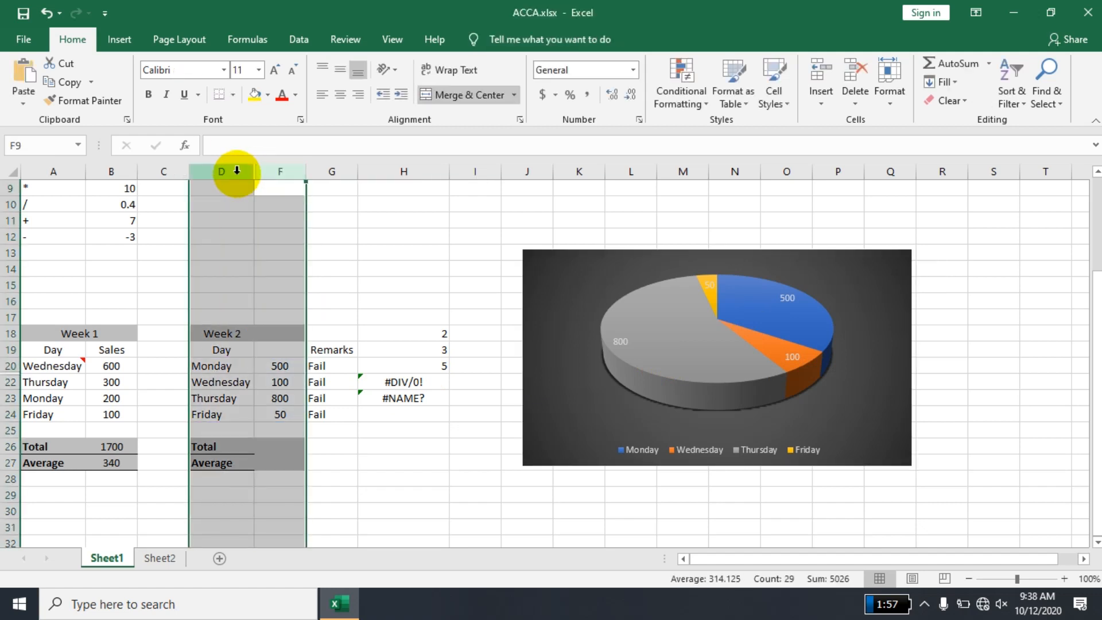
right_click(236, 171)
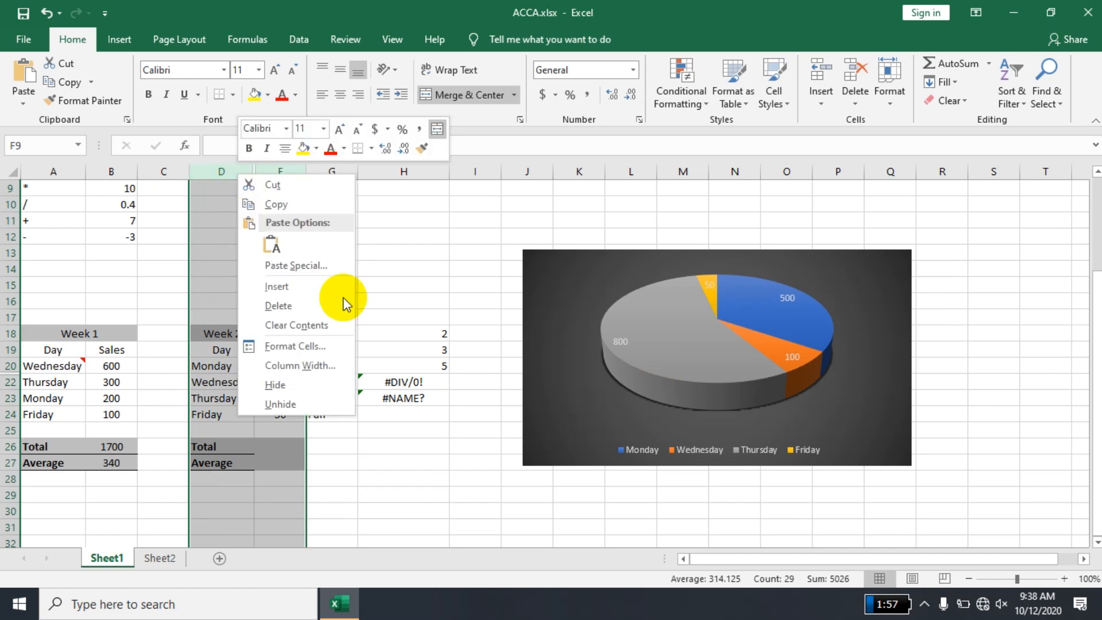
left_click(284, 405)
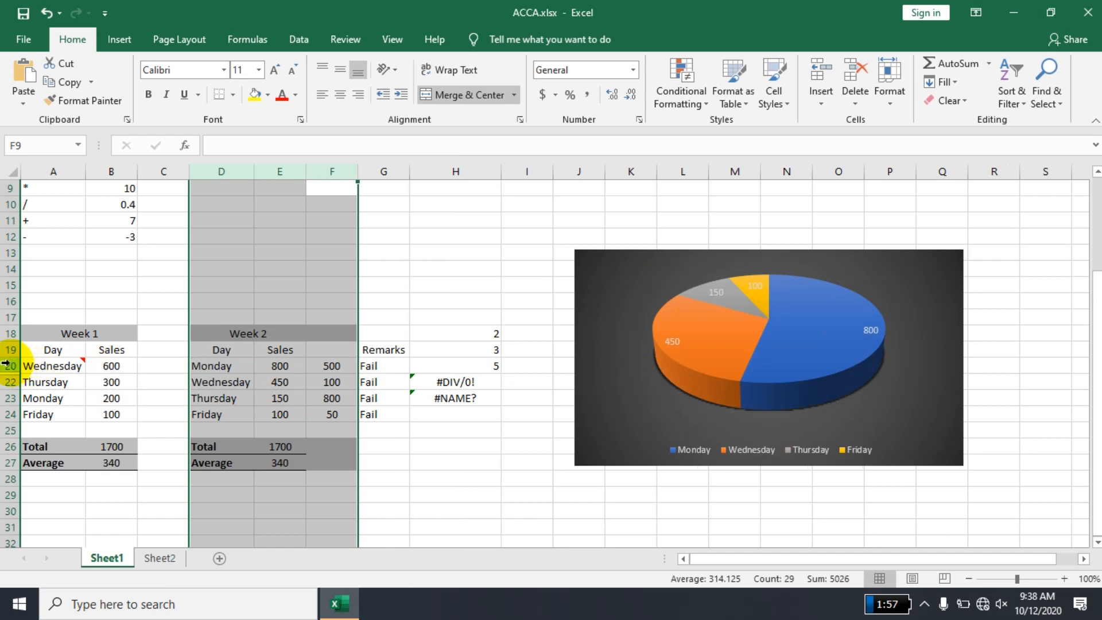
- Unhide row 21 by selecting the neighbouring rows 20 and 22
left_click_drag(5, 363, 6, 376)
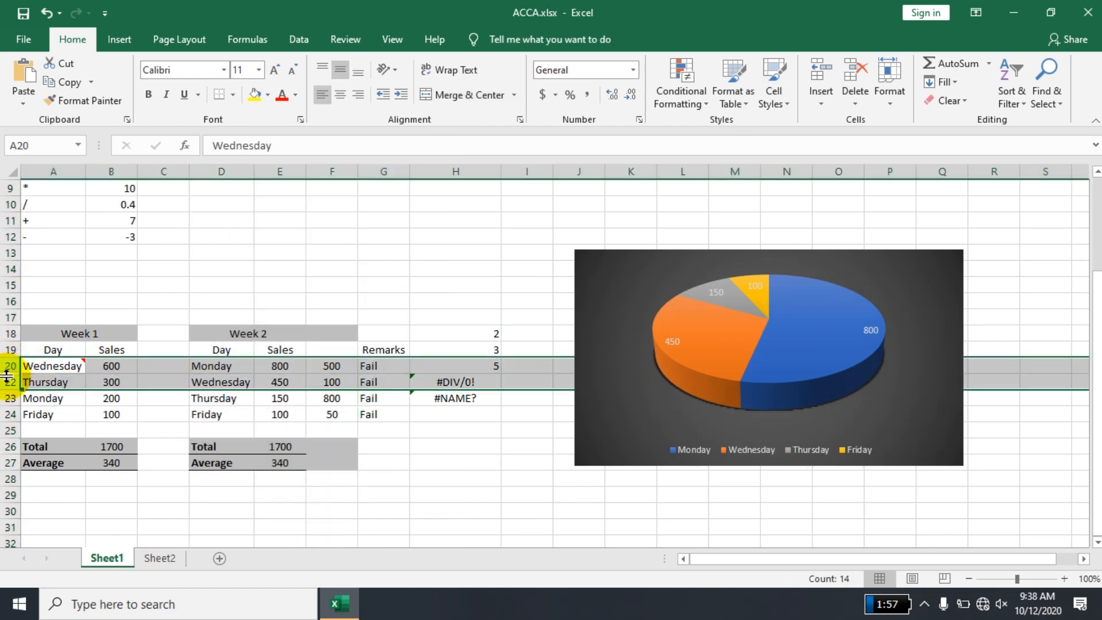
right_click(7, 376)
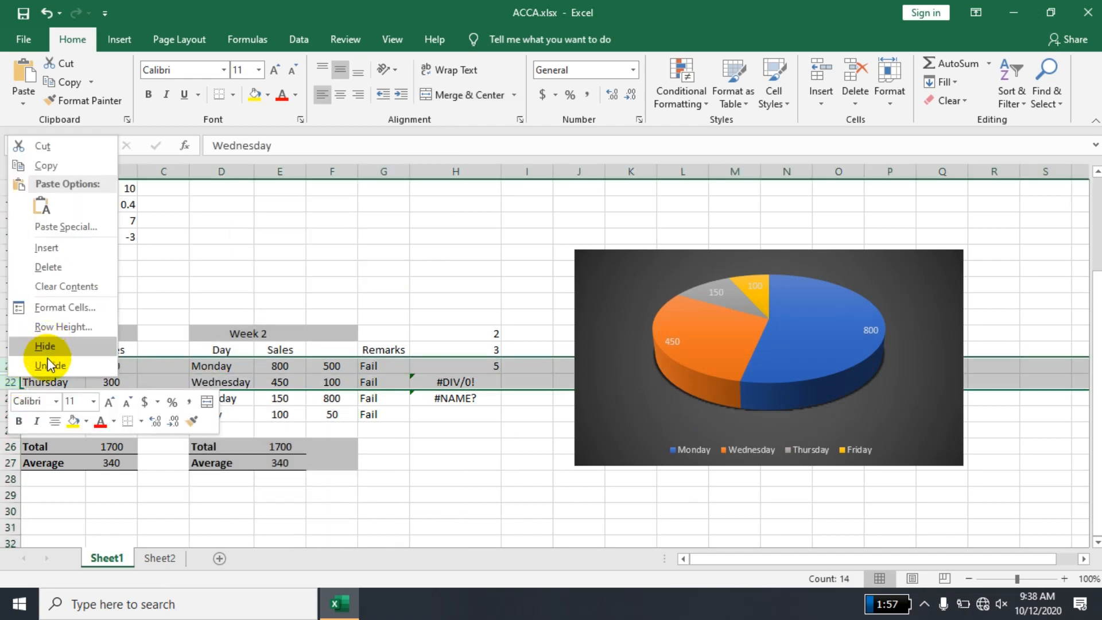
left_click(48, 365)
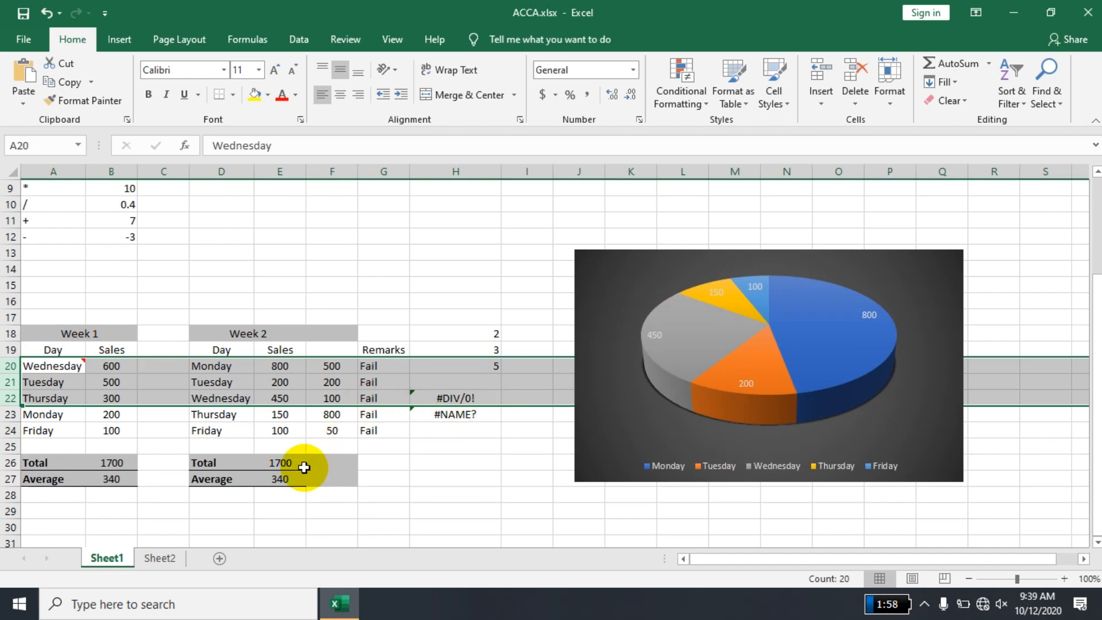
- Clear the Average label in D27 and its formula in E27 from the Week 2 summary
scroll(304, 468, "up", 7)
key("Return")
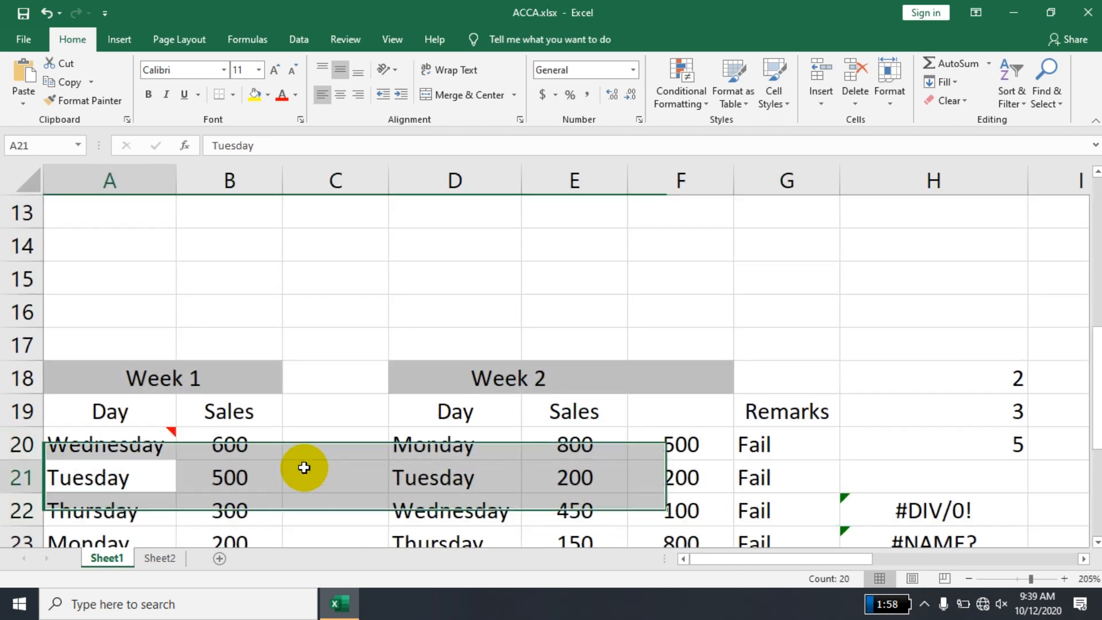
key("Down")
key("Down")
key("Down")
key("Down")
key("Down")
key("Down")
key("Down")
key("Down")
key("Down")
key("Down")
key("Down")
key("Up")
key("Up")
key("Up")
key("Right")
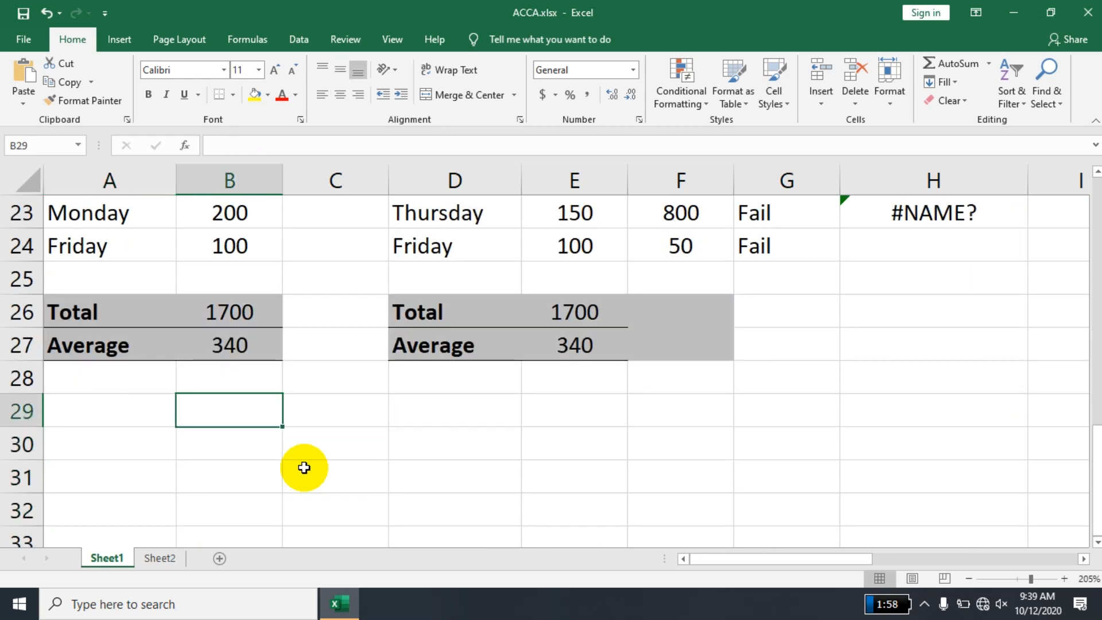
key("Right")
key("Right")
key("Right")
key("Up")
key("Up")
key("Left")
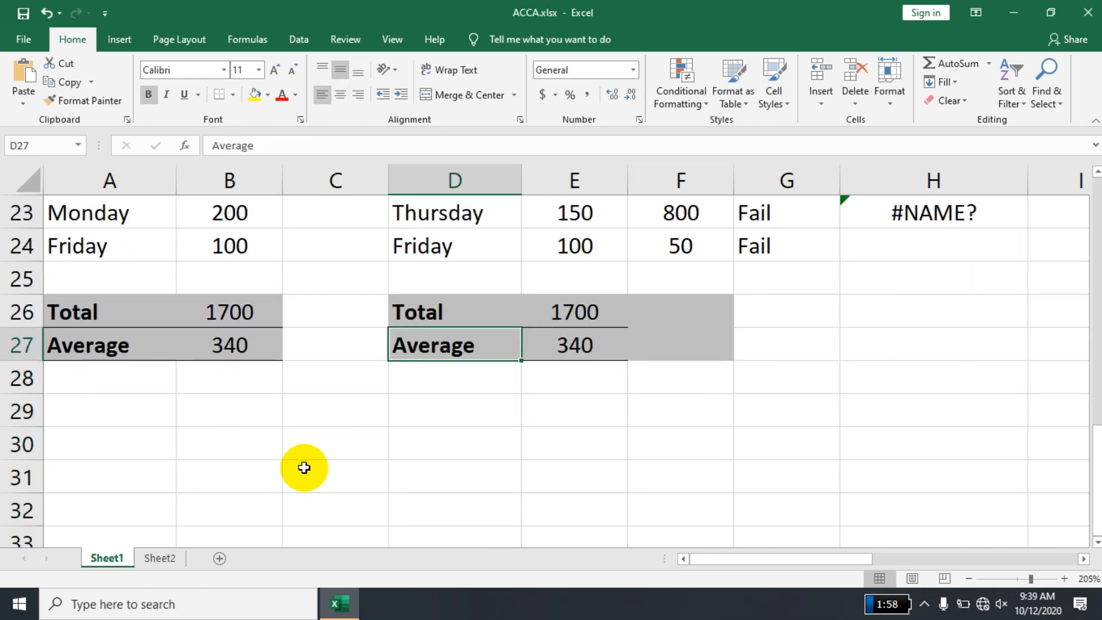
key("Delete")
key("Right")
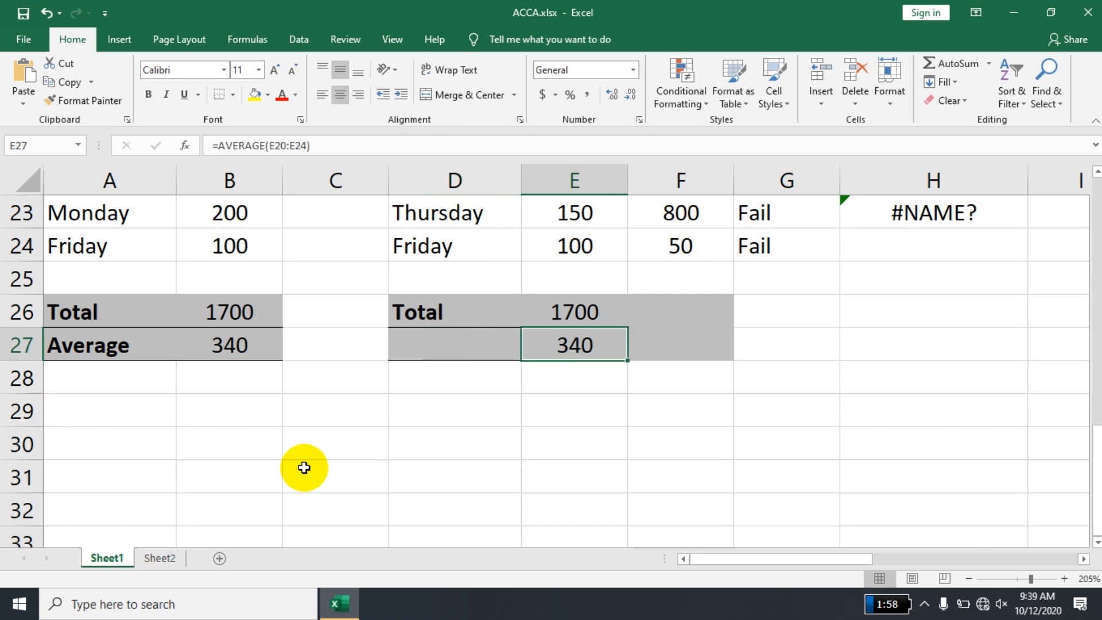
key("Delete")
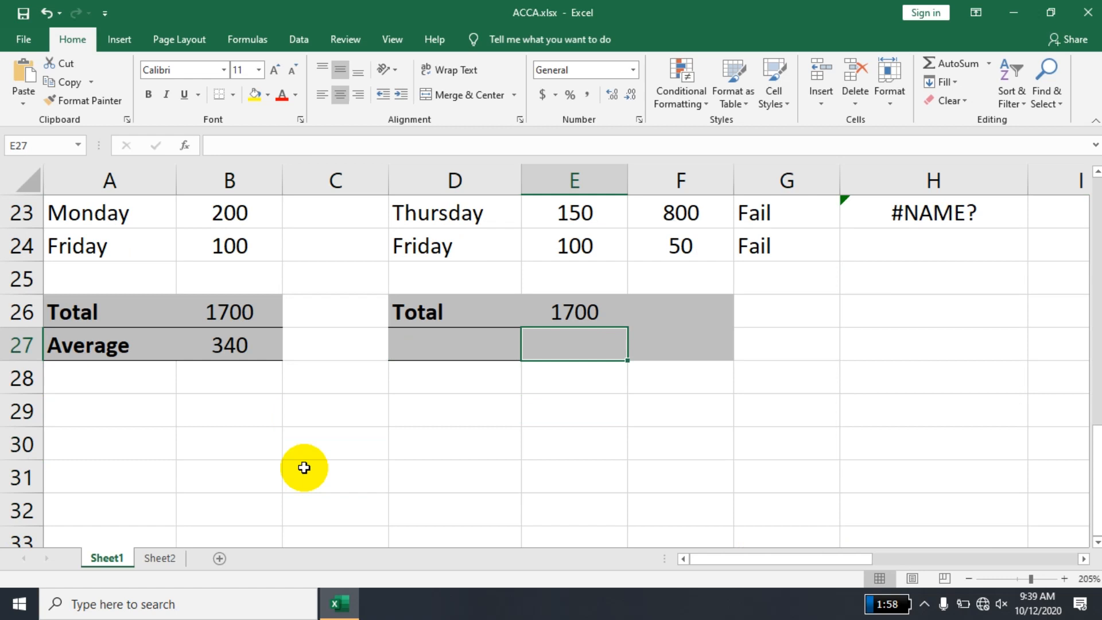
- Enter the labels "Given Amount" in D27 and "Balance" in D28, and autofit column D to its contents
key("Left")
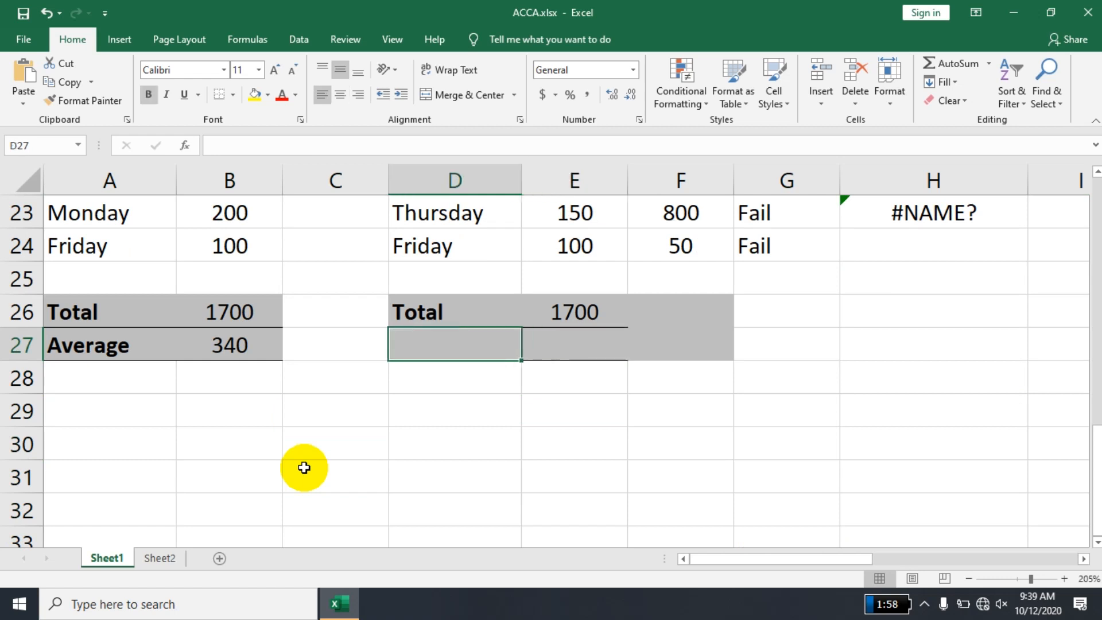
type("Given")
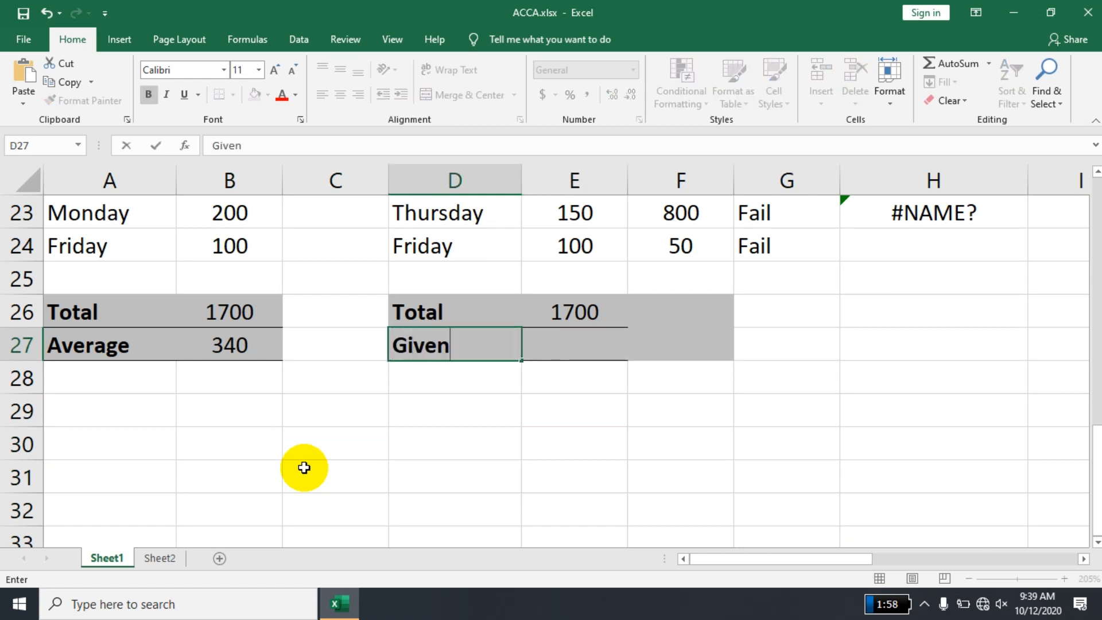
type(" Amount")
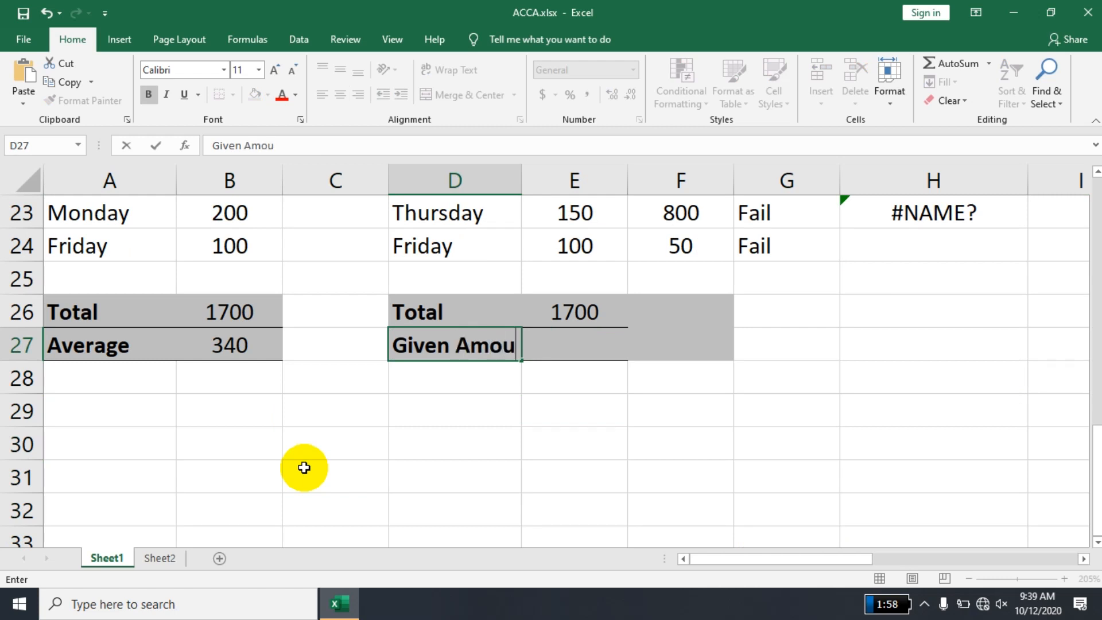
key("Return")
type("Ba")
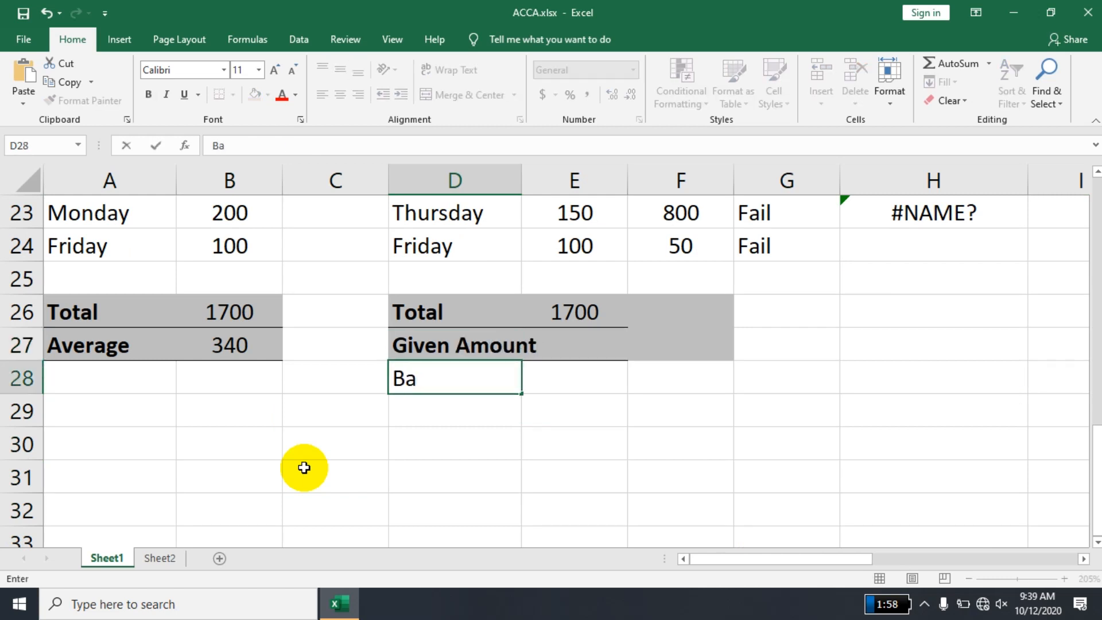
type("lance")
key("Return")
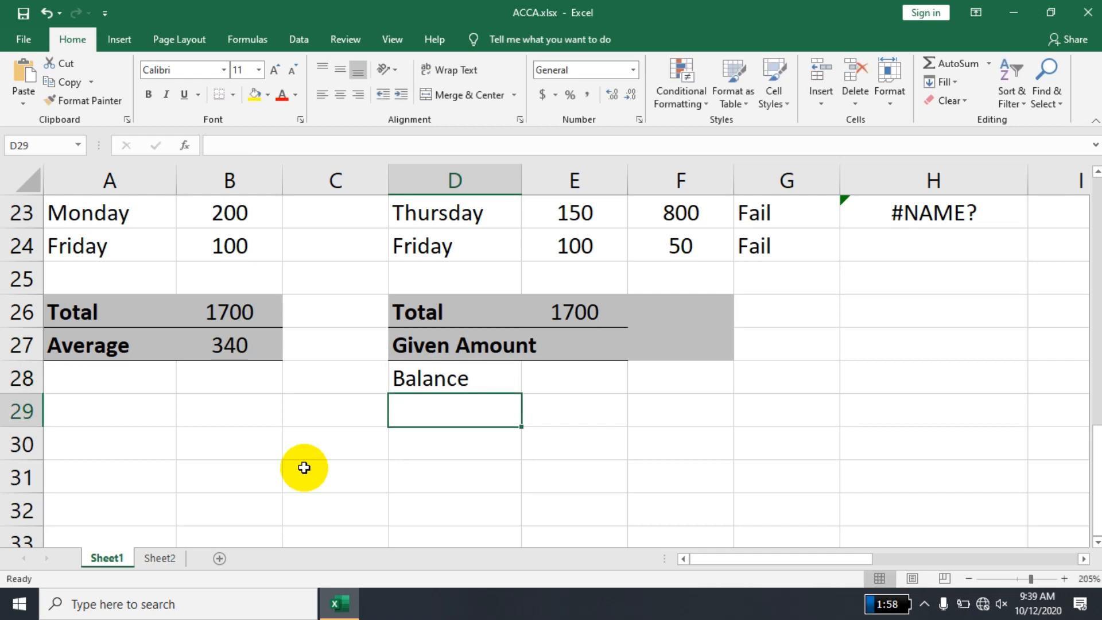
double_click(521, 189)
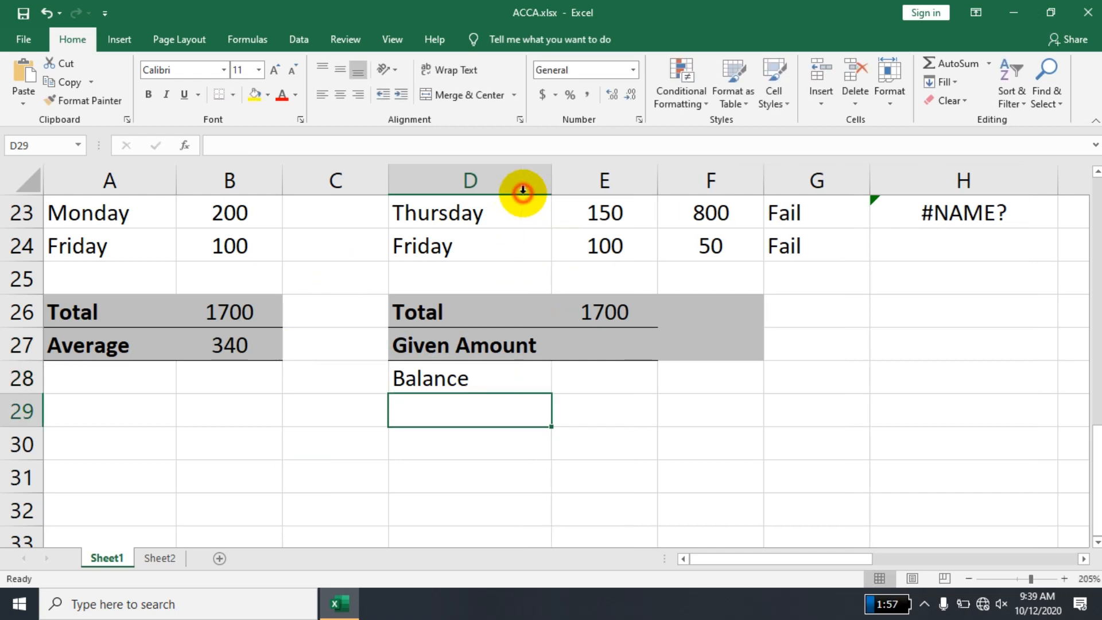
- Calculate the Week 2 balance in E28 as given amount minus total with the formula =E27-E26
left_click(476, 254)
mouse_move(476, 255)
left_mouse_down()
mouse_move(463, 162)
mouse_move(467, 239)
mouse_move(456, 250)
left_mouse_up()
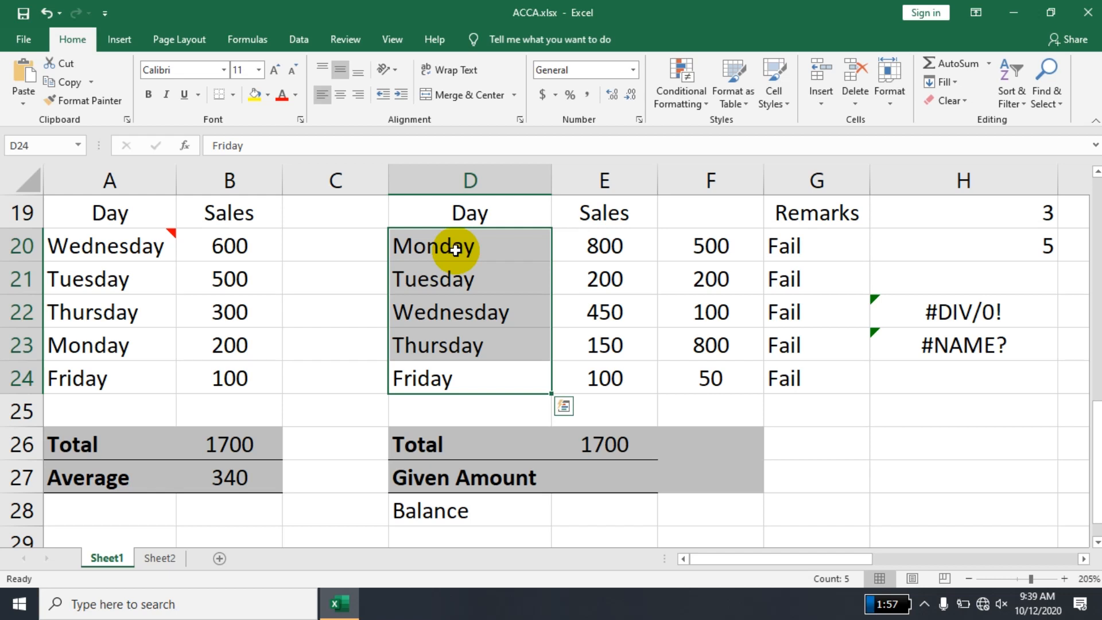
left_click(612, 442)
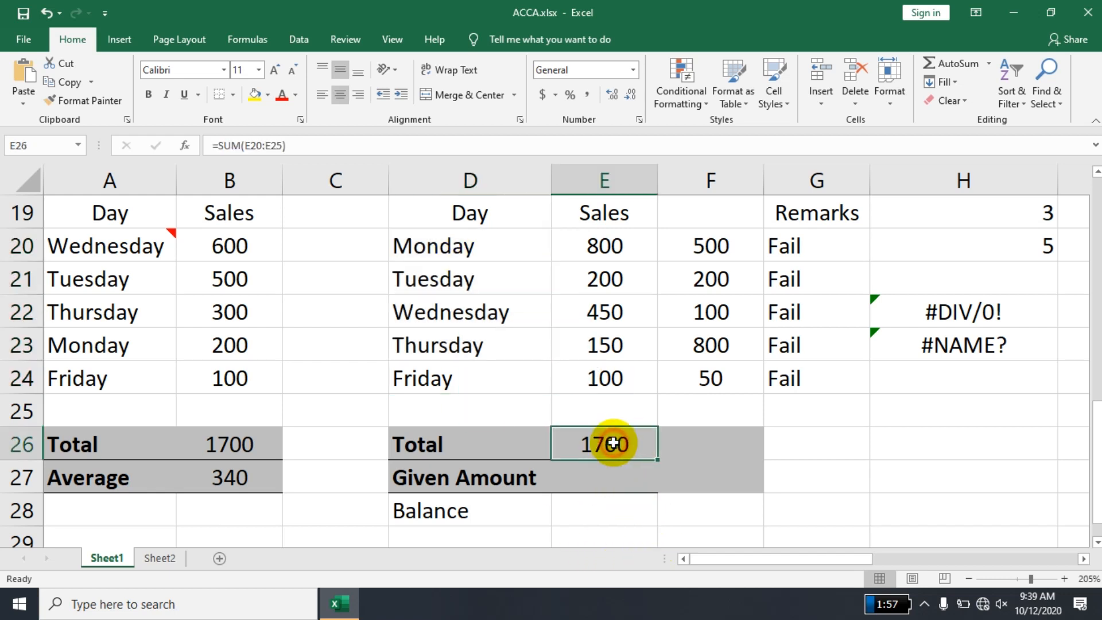
left_click(610, 474)
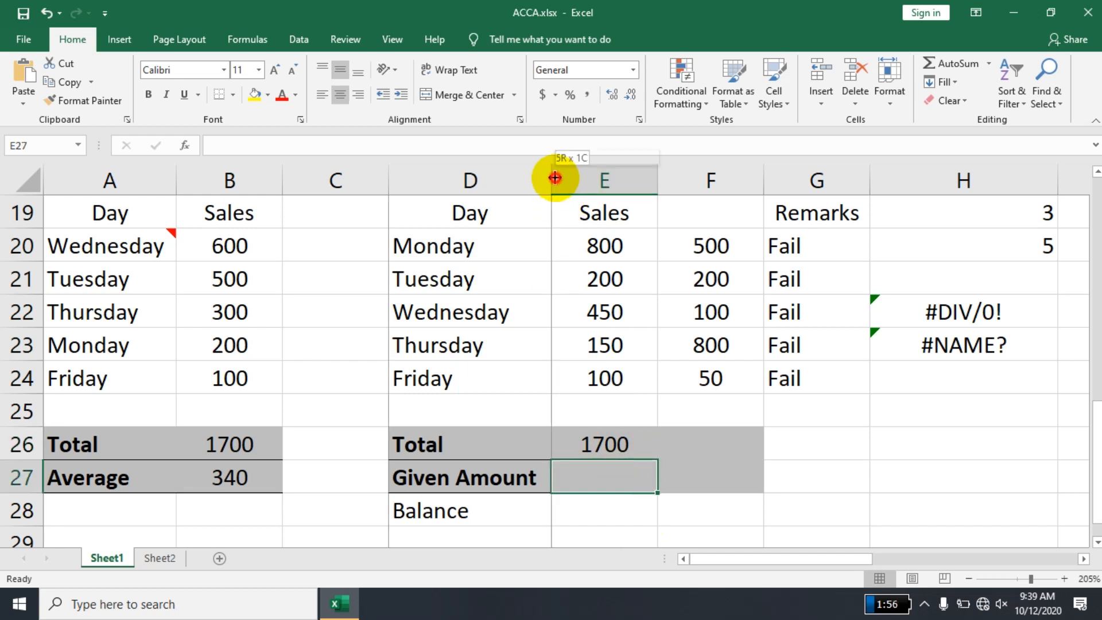
left_click(606, 510)
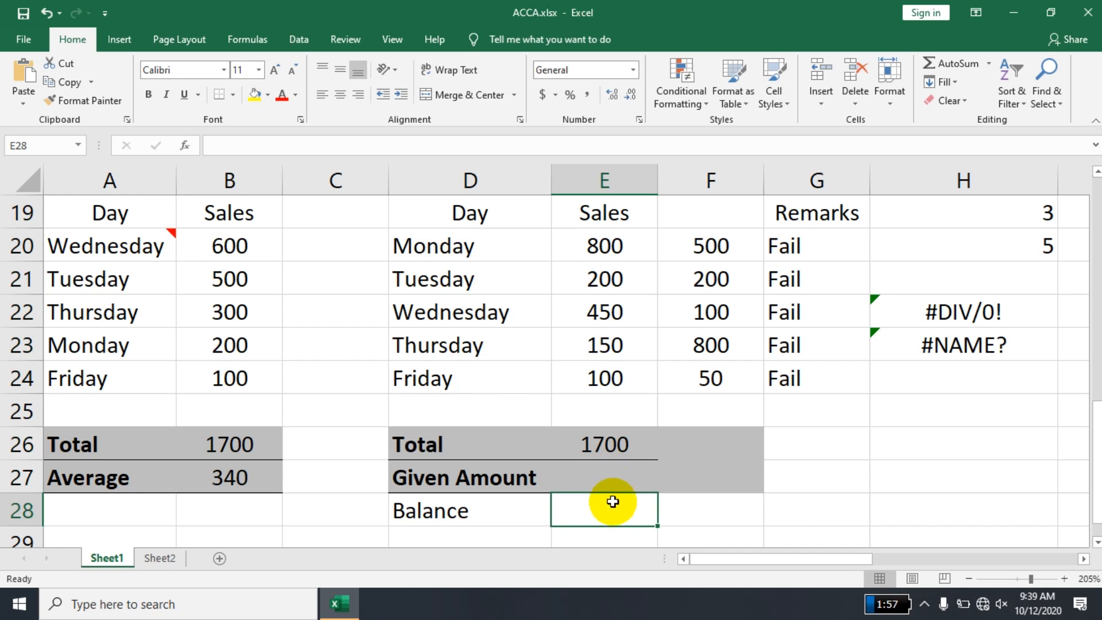
type("=")
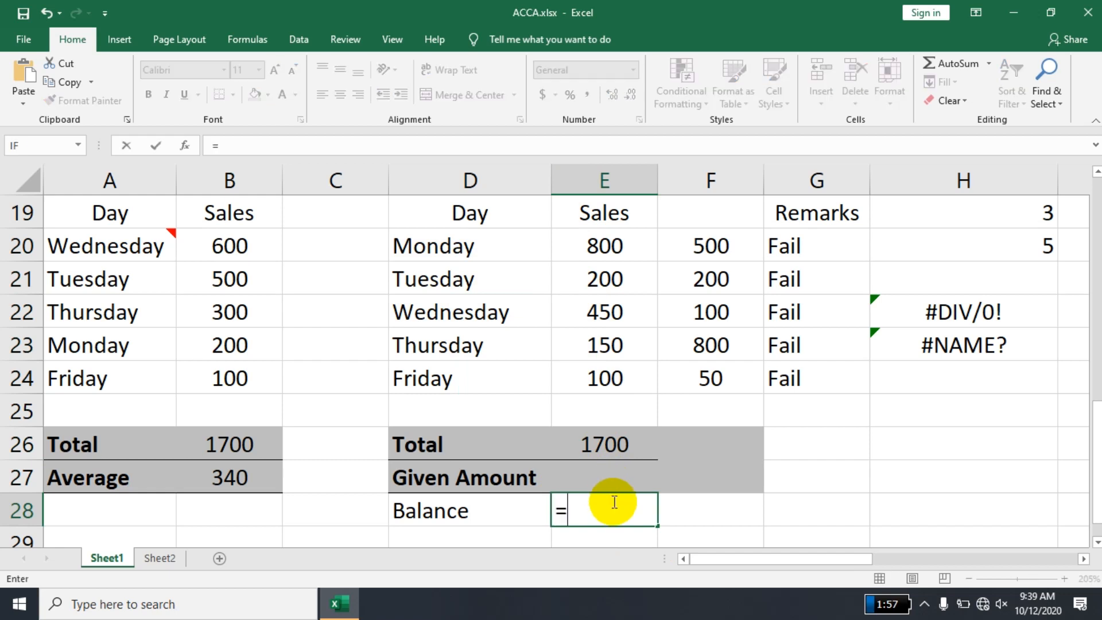
left_click(601, 451)
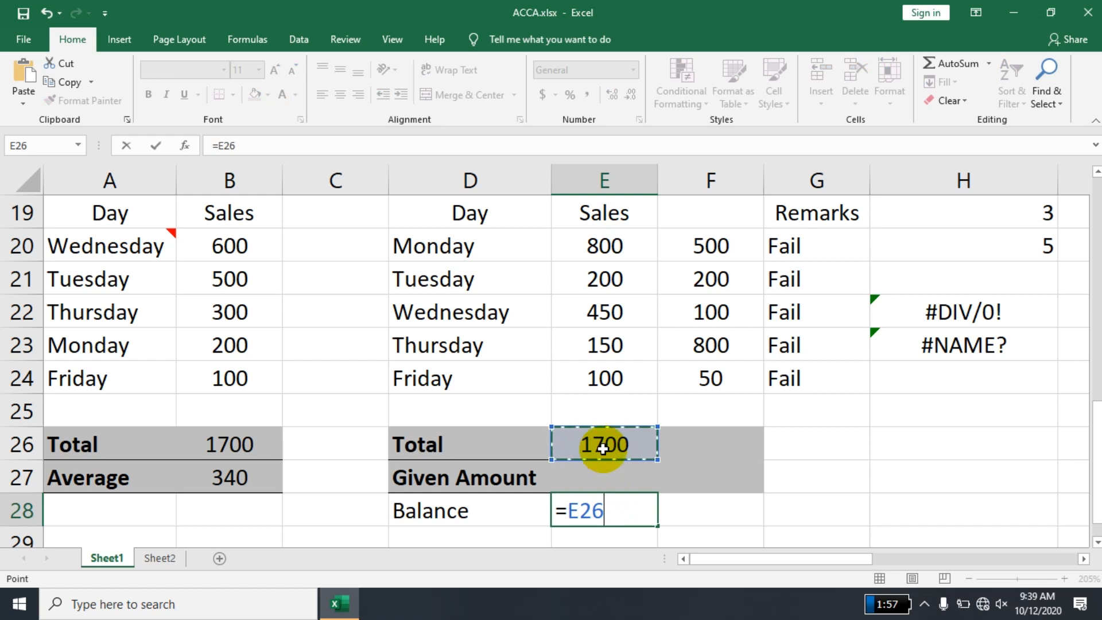
left_click(604, 479)
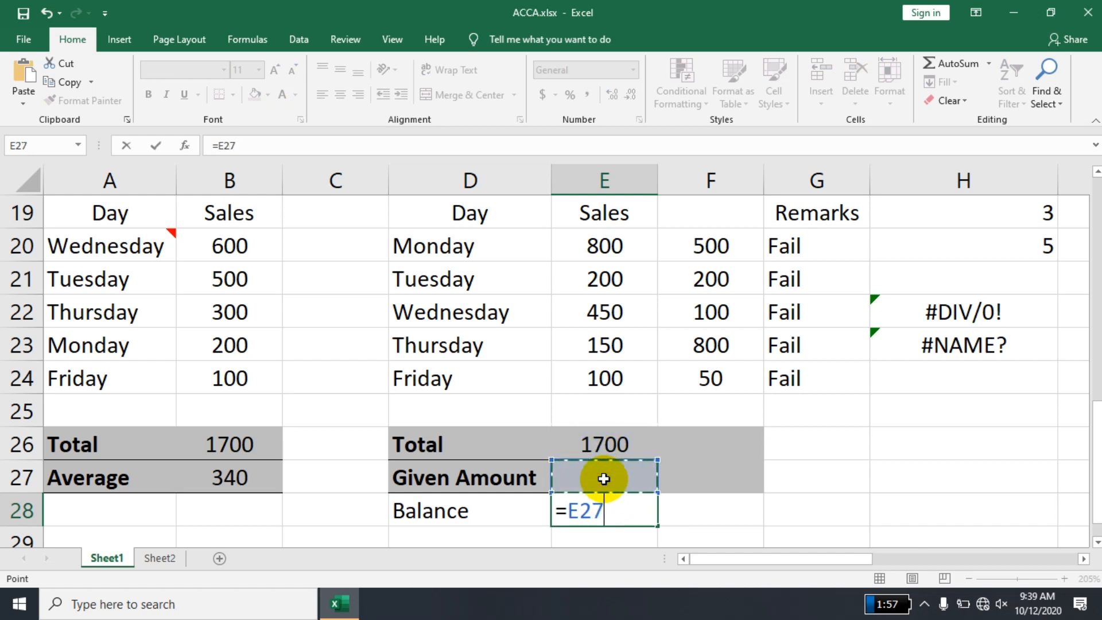
type("-")
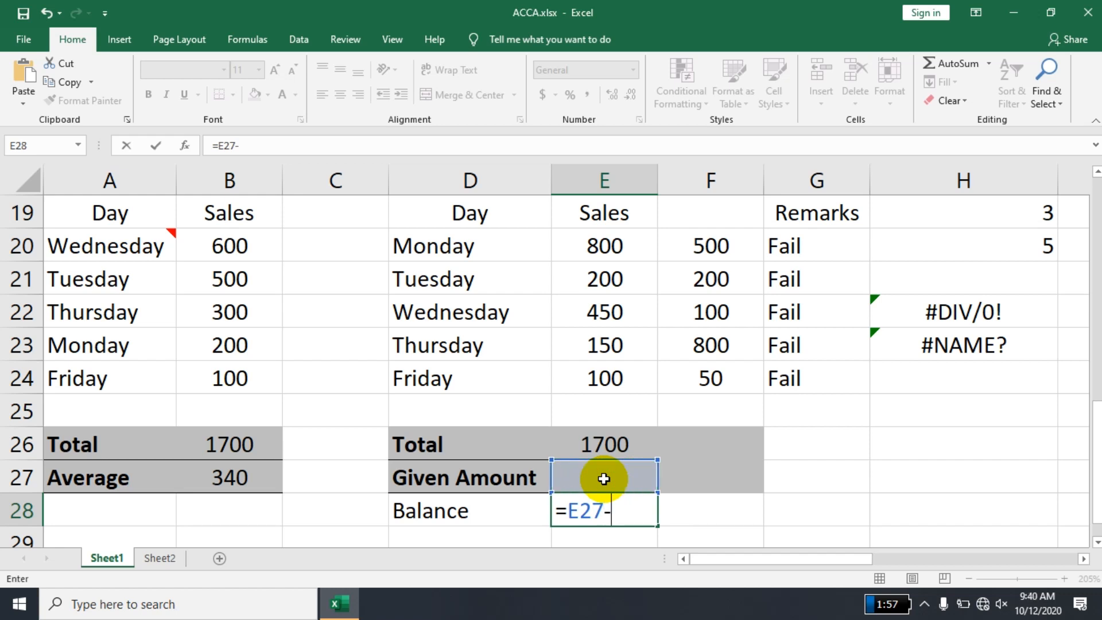
left_click(587, 434)
key("Return")
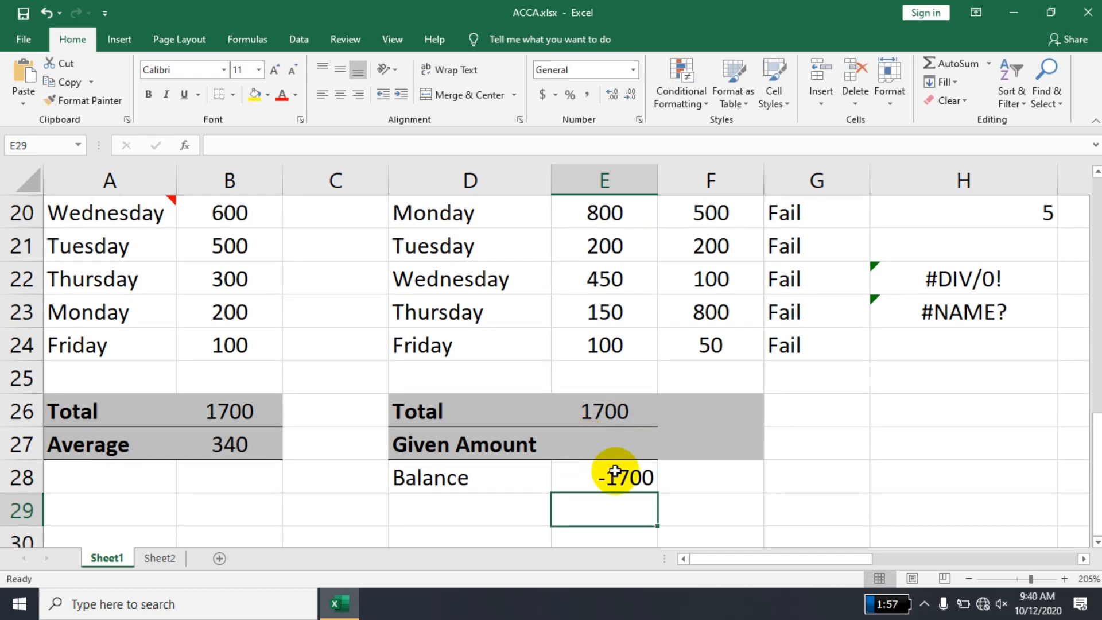
- Enter 1800 as the Week 2 given amount in E27
left_click(598, 439)
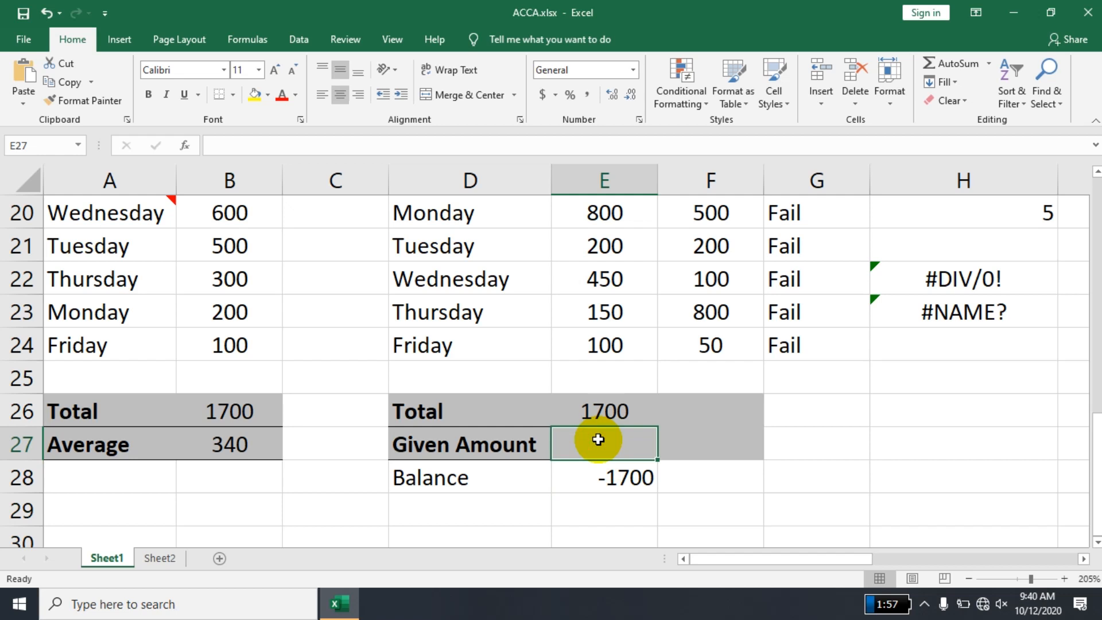
type("1800")
key("Return")
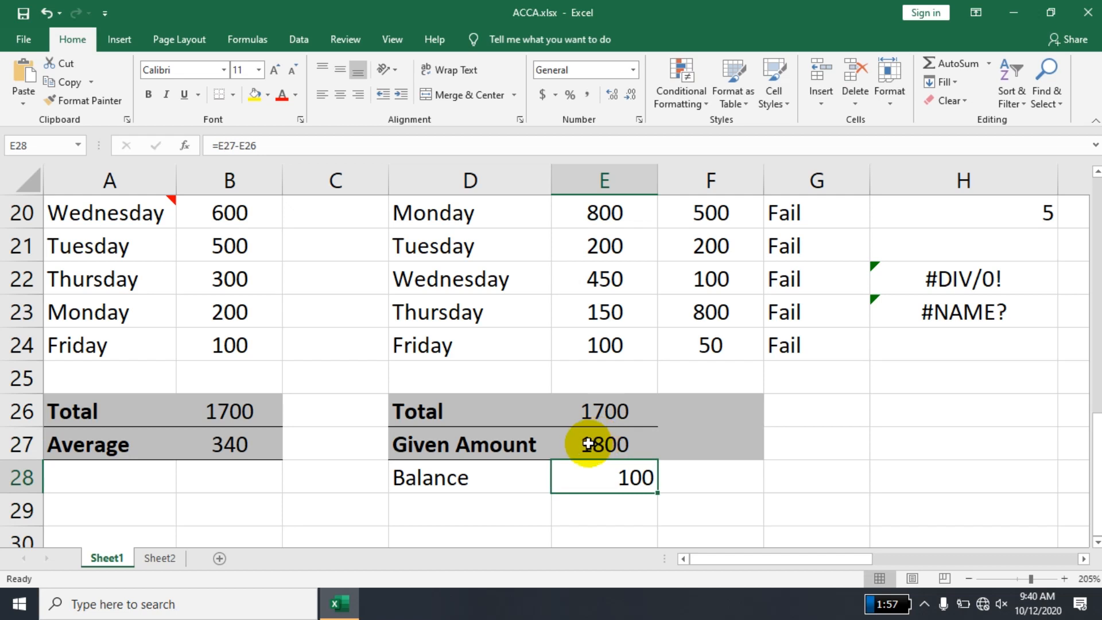
left_click(588, 444)
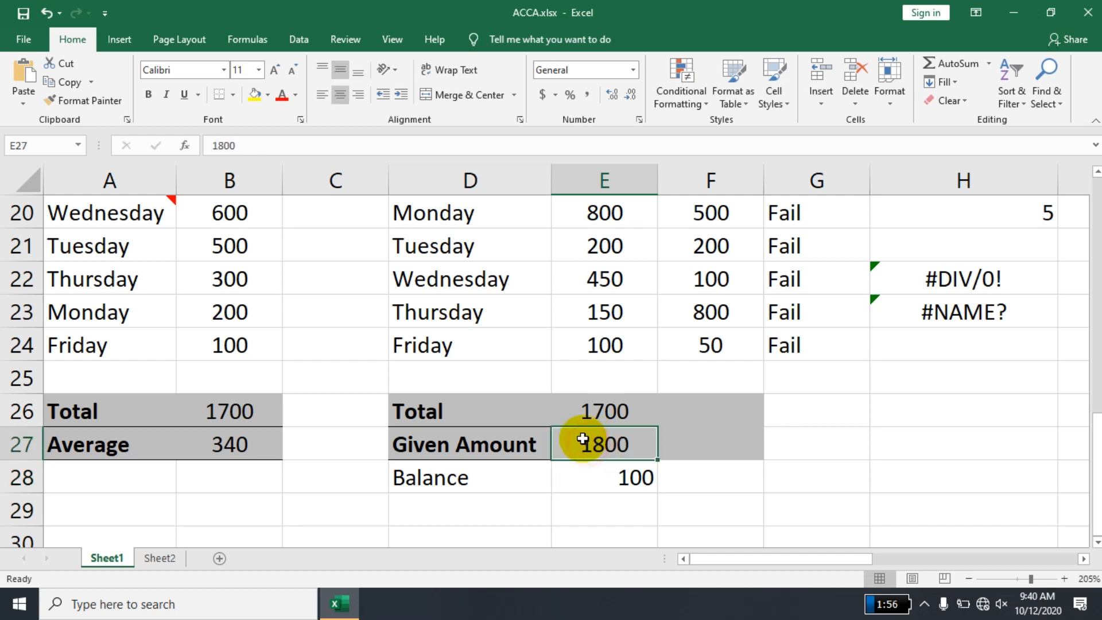
- Overwrite the Week 2 total formula in E26 with 1, and undo the change
left_click(605, 411)
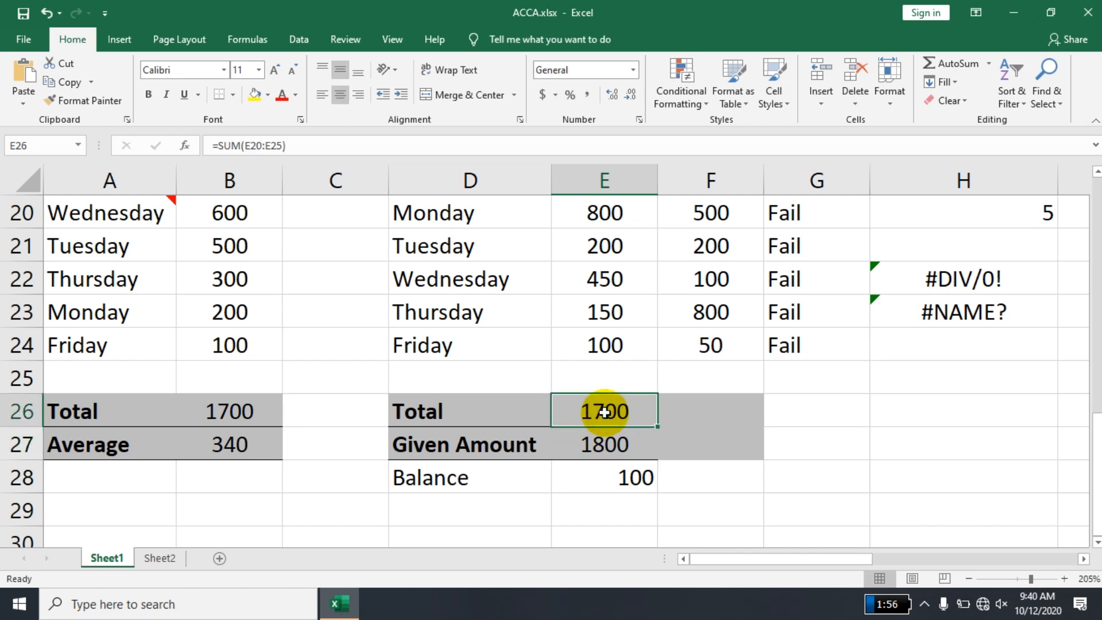
key("BackSpace")
key("Return")
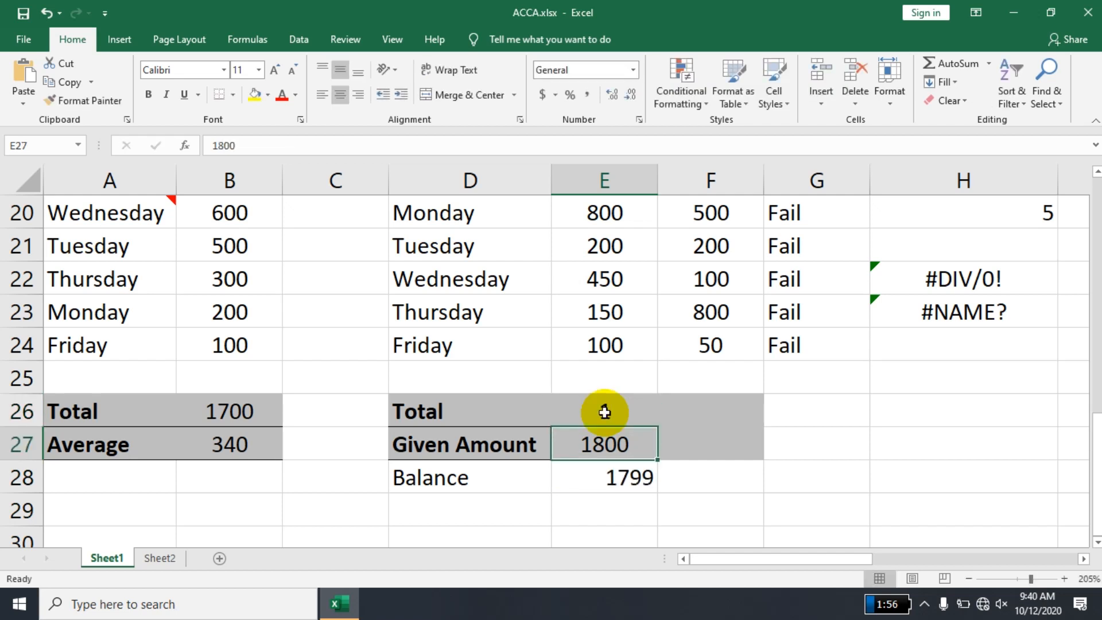
key("ctrl+z")
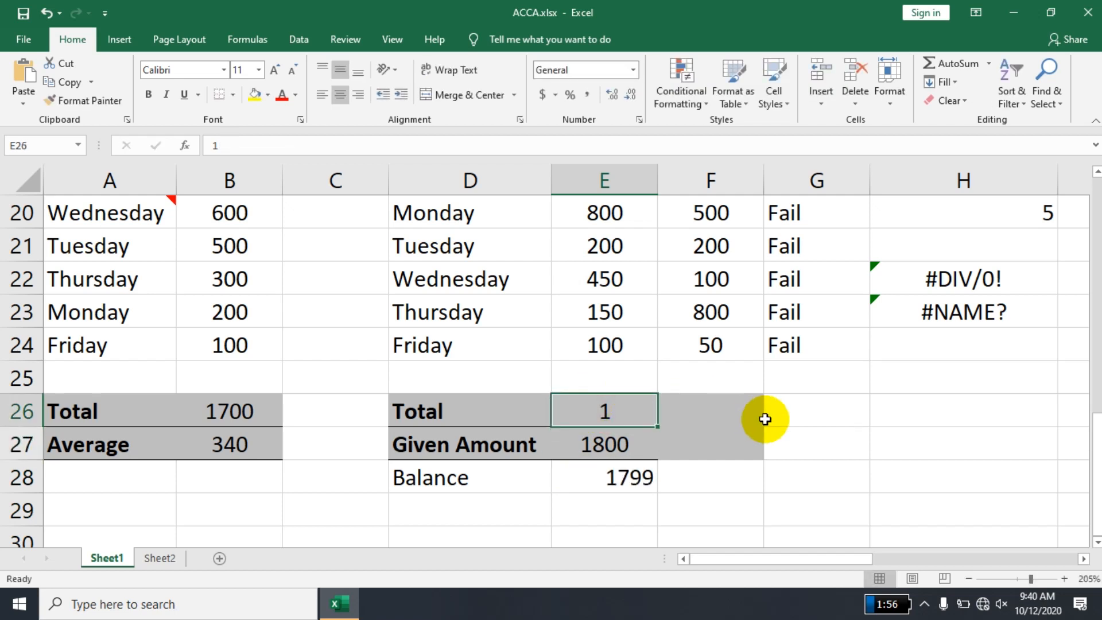
mouse_move(639, 411)
left_mouse_down()
mouse_move(607, 278)
mouse_move(621, 413)
left_mouse_up()
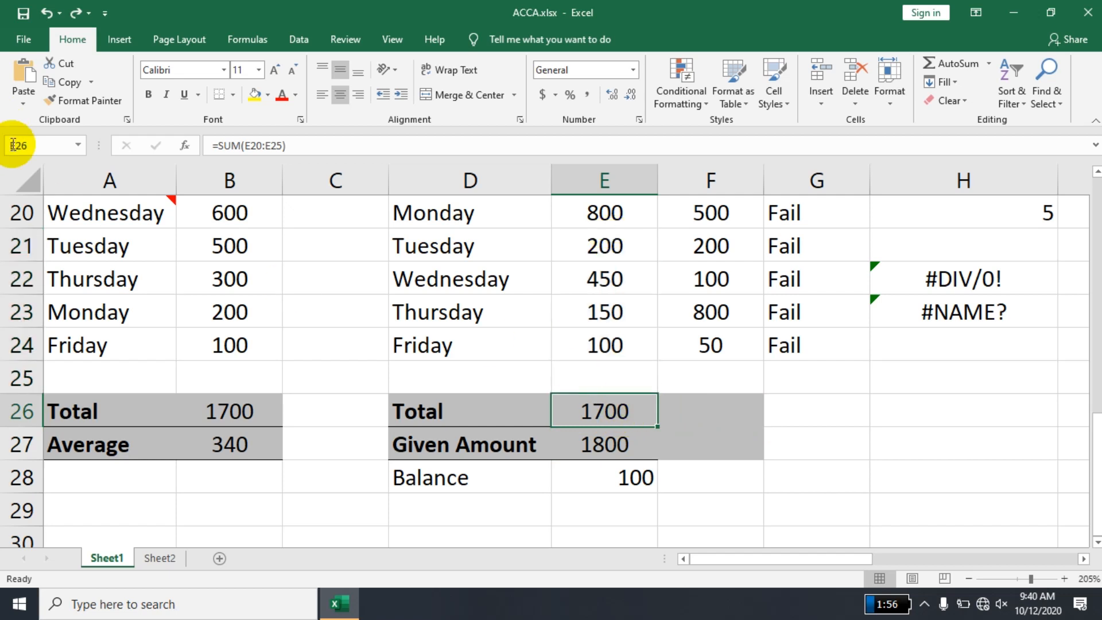
- Select the entire worksheet and turn off the Locked protection attribute for all its cells
left_click(42, 180)
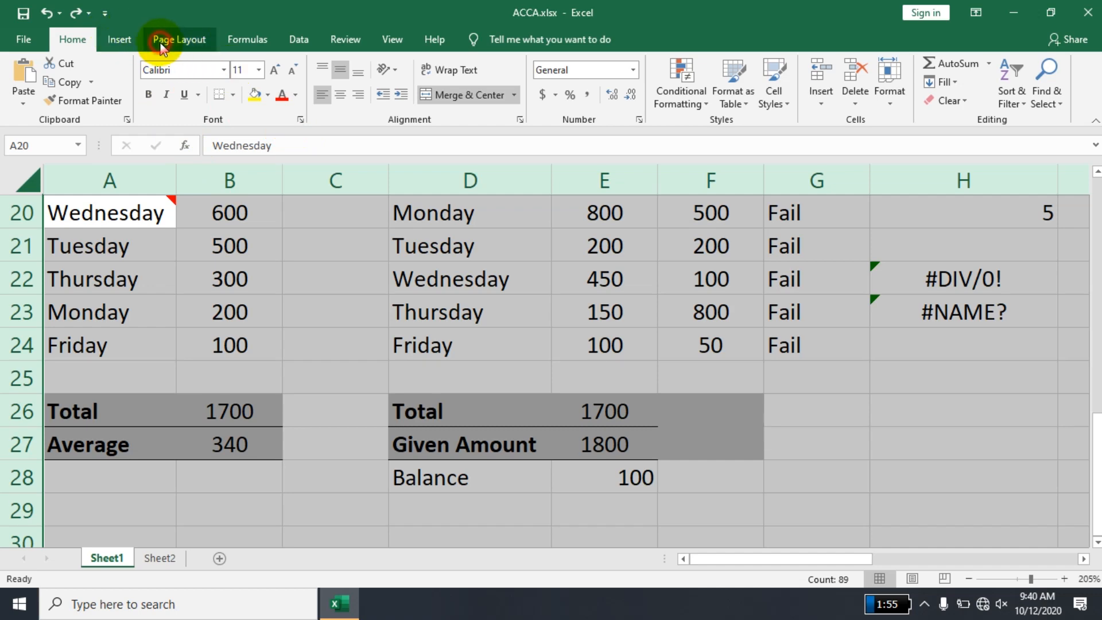
left_click(179, 39)
left_click(397, 119)
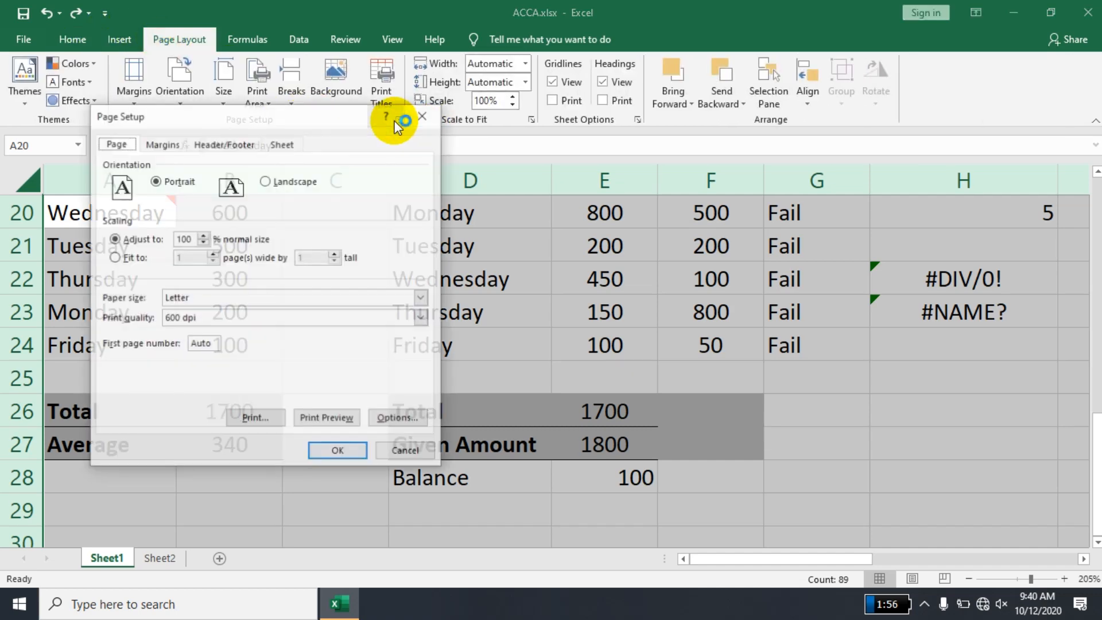
key("Escape")
left_click(70, 40)
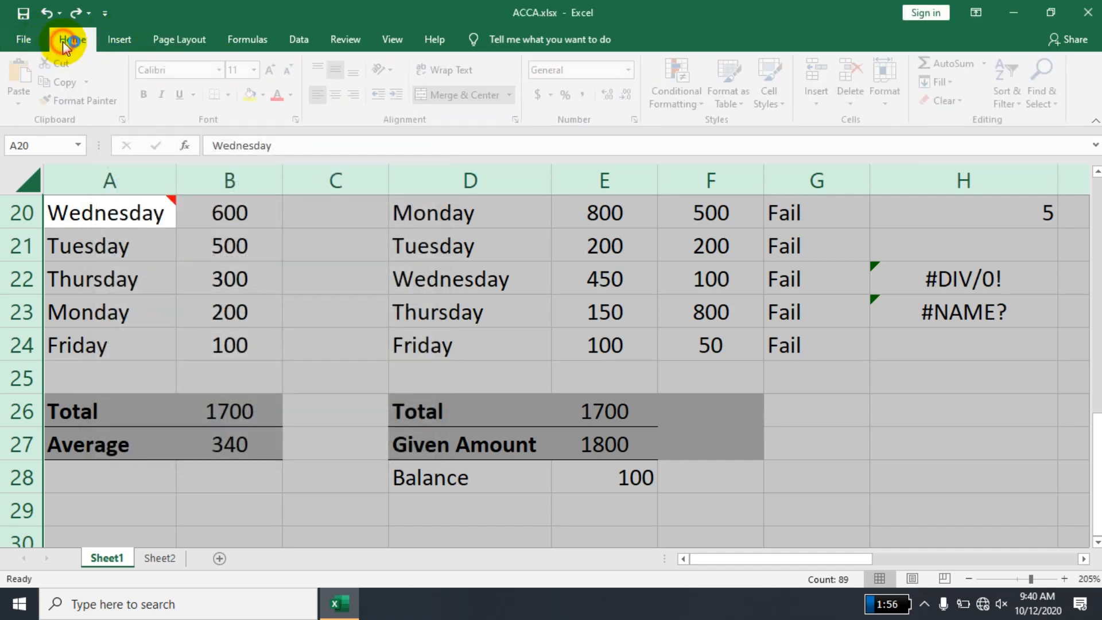
left_click(302, 120)
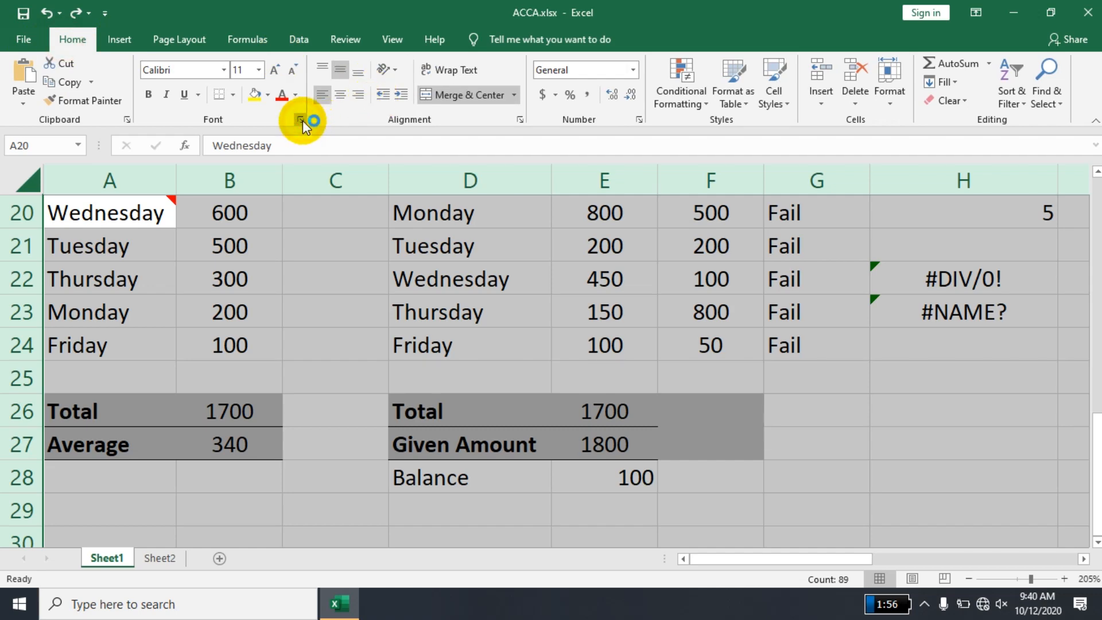
left_click(331, 132)
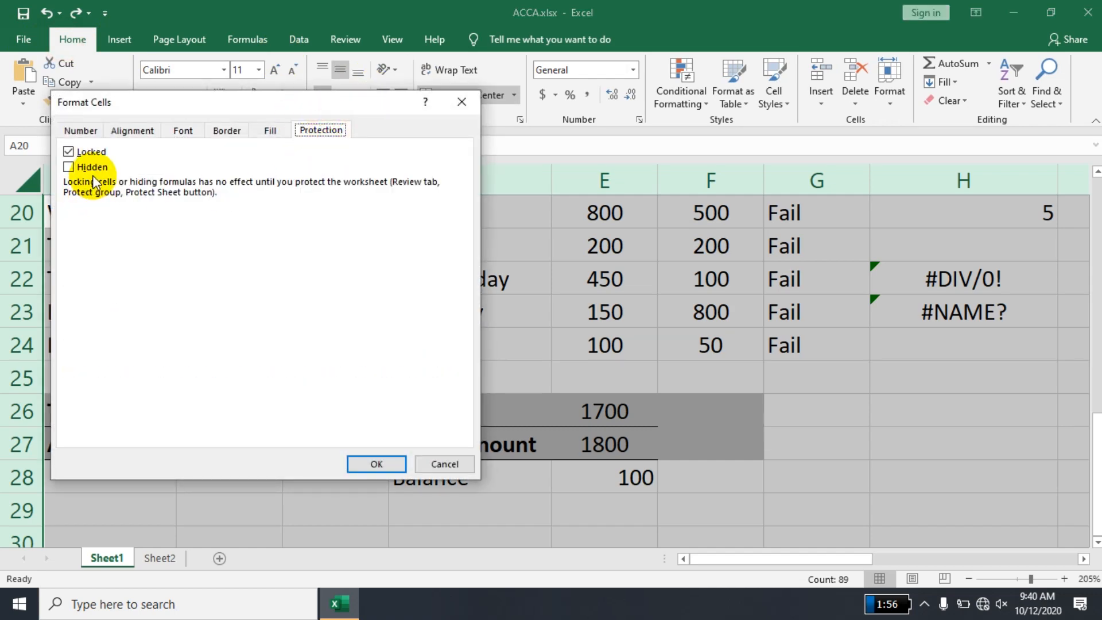
left_click(91, 152)
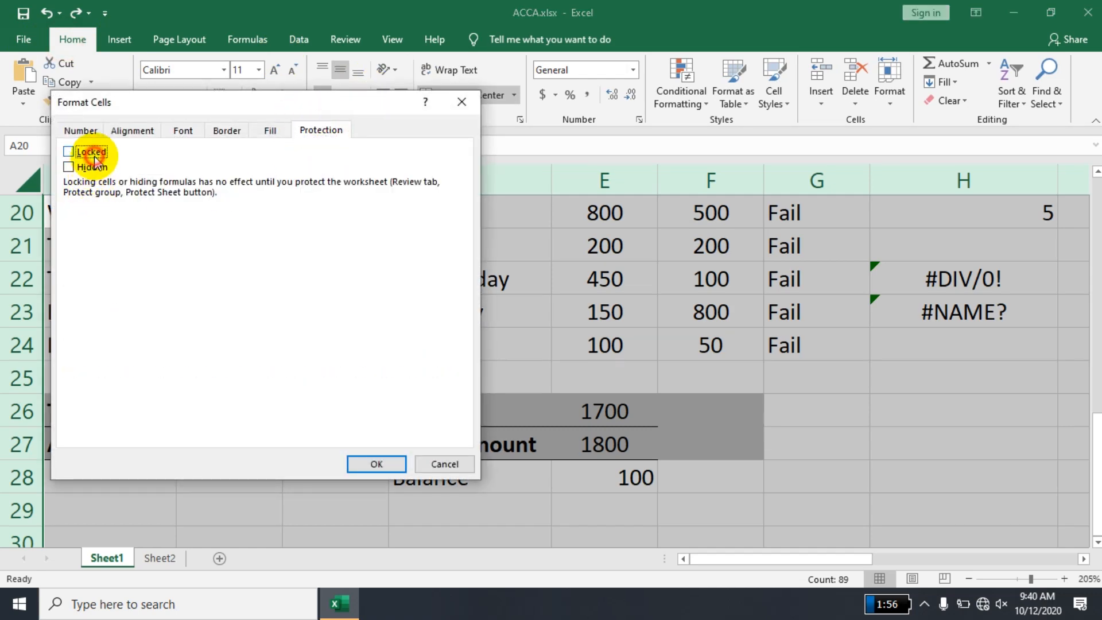
left_click(376, 464)
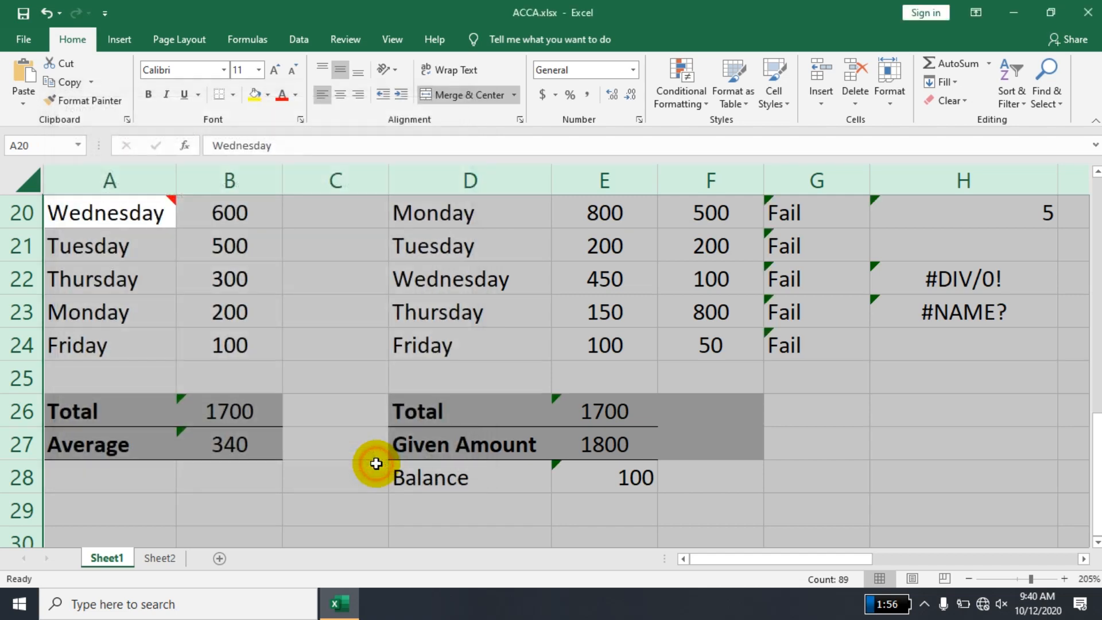
- Turn on the Locked protection attribute for the Week 2 total cell E26 only
left_click(584, 412)
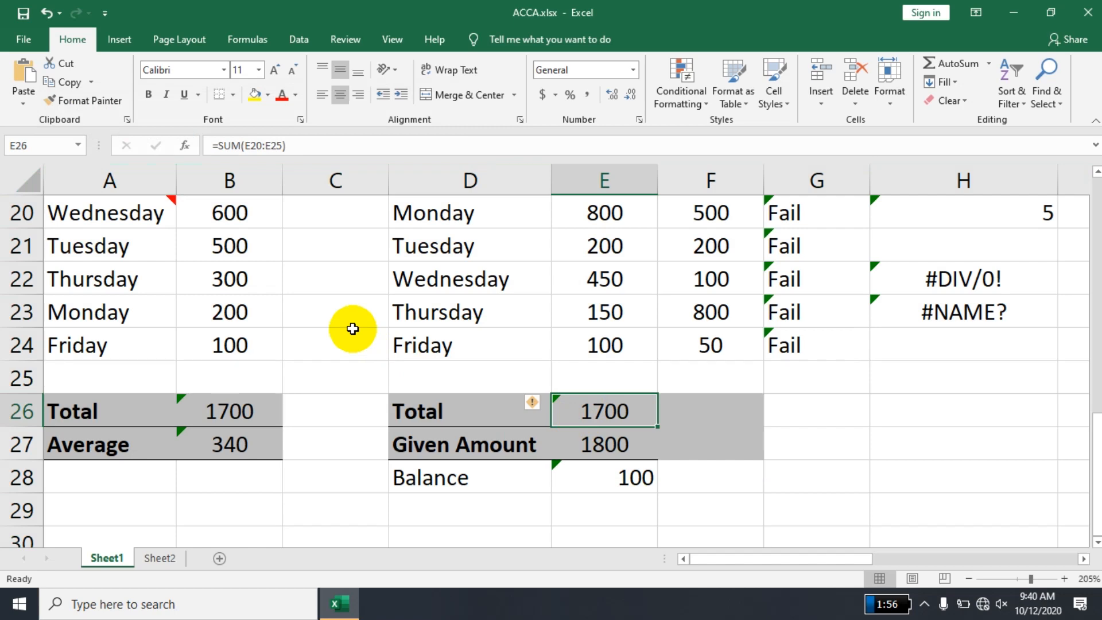
left_click(298, 120)
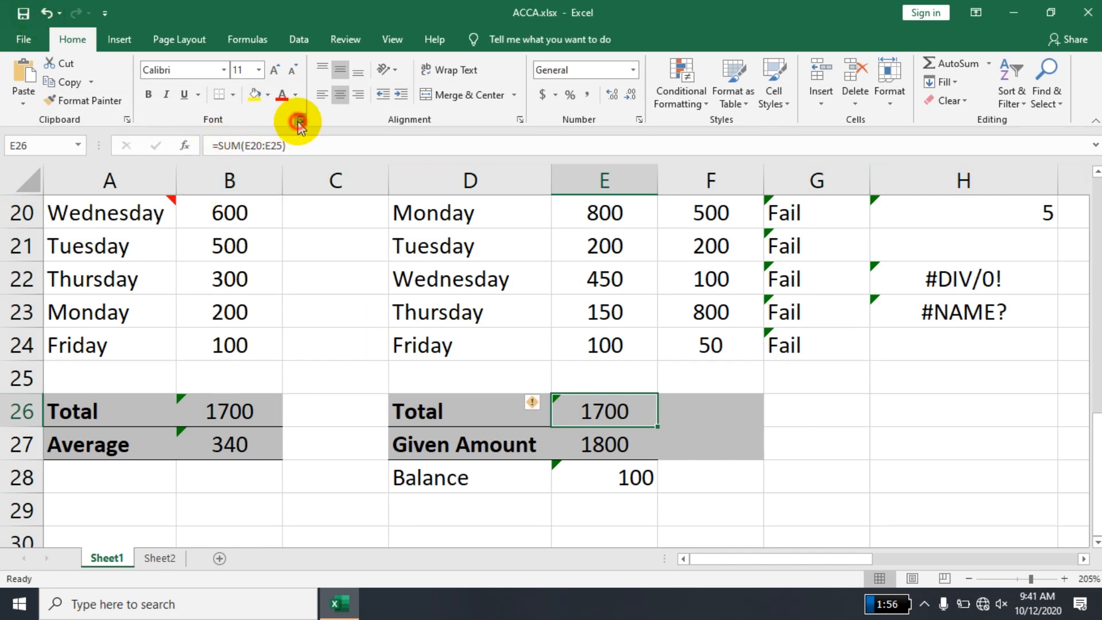
left_click(319, 130)
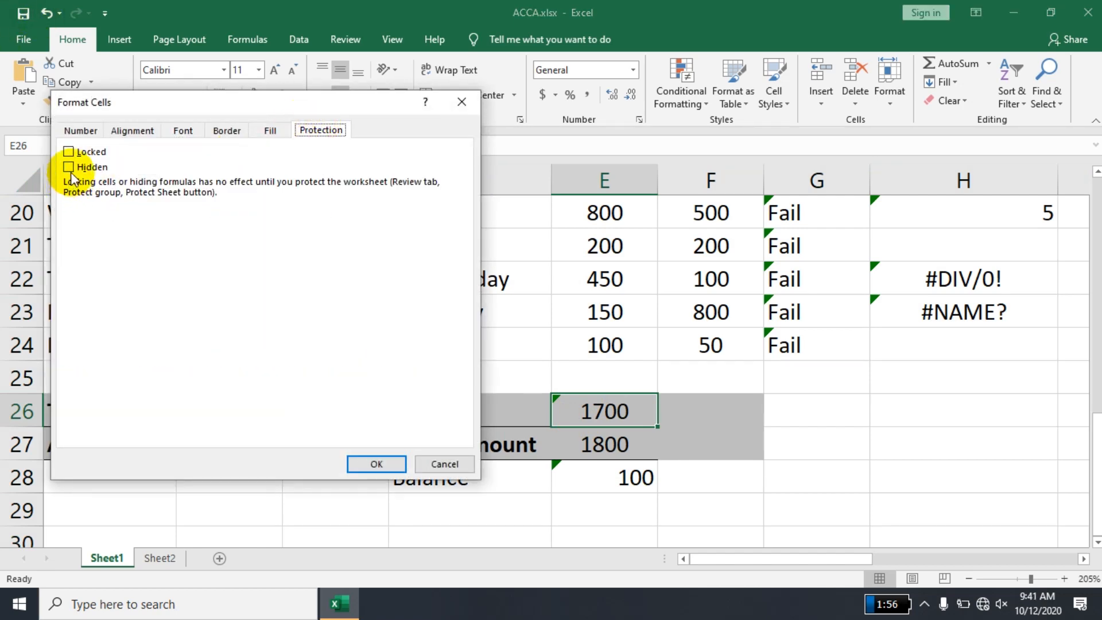
left_click(69, 151)
left_click(380, 462)
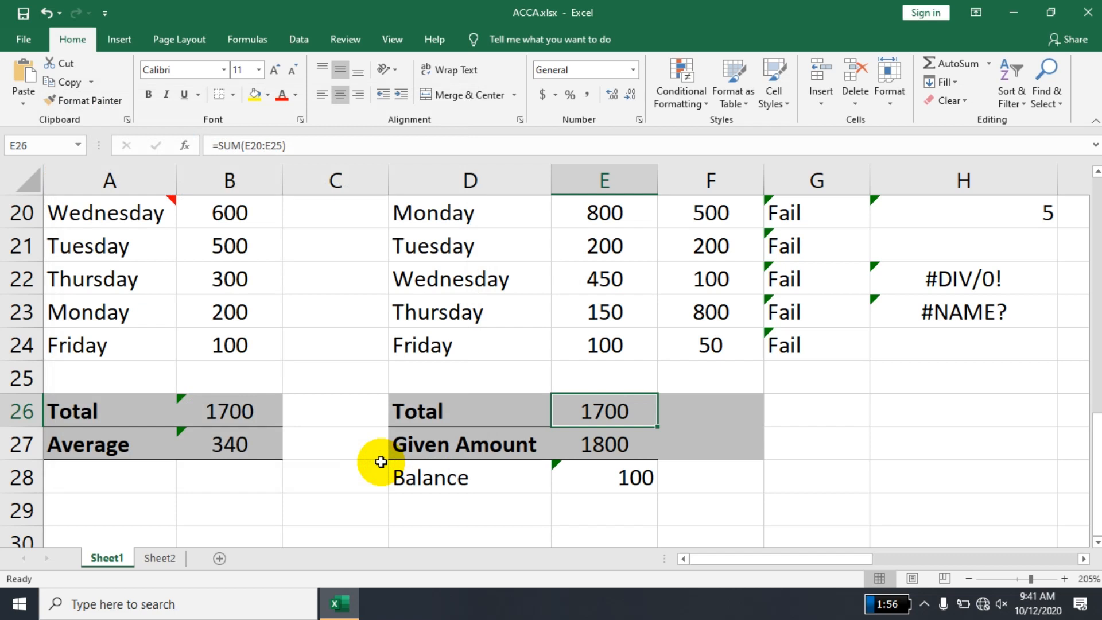
- Protect Sheet1 with an unprotect password, keeping the default permissions, and re-enter the password to confirm it
left_click(347, 39)
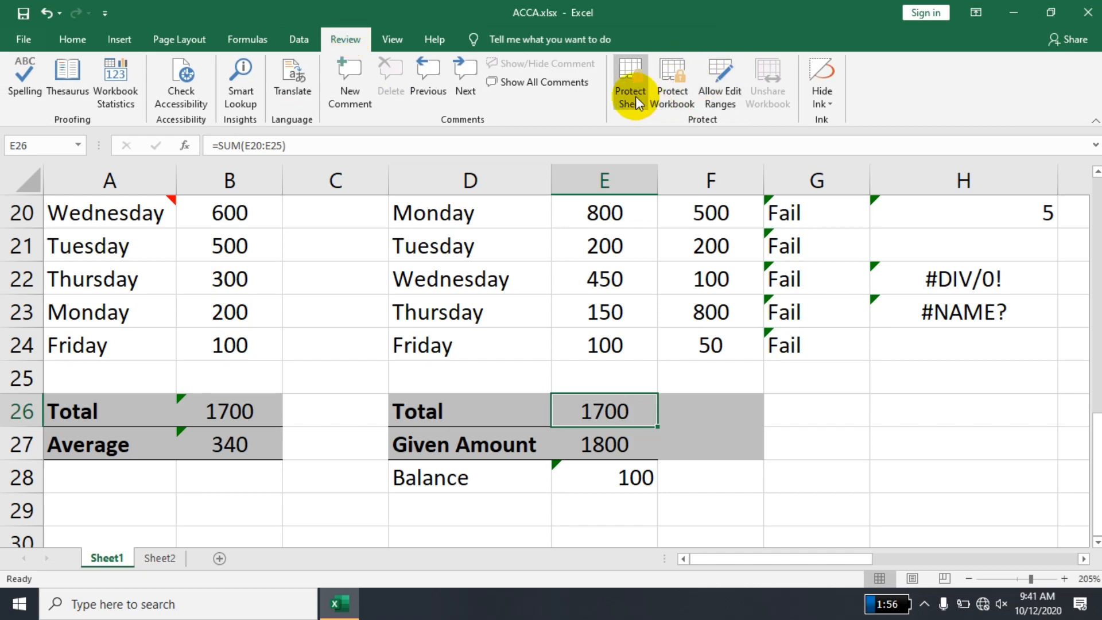
left_click(631, 98)
type("1")
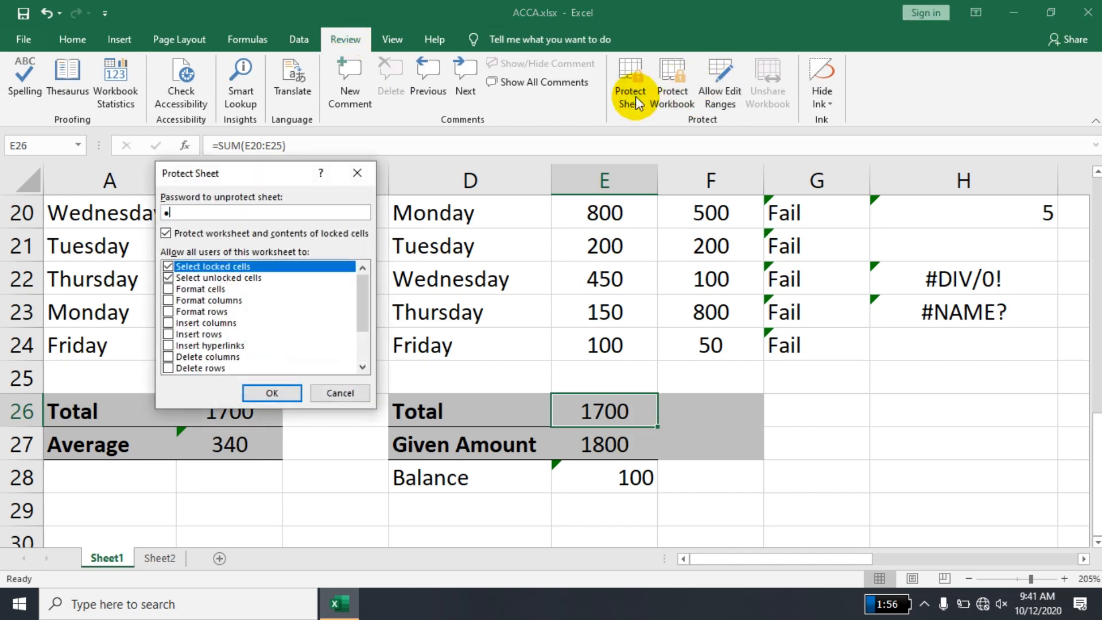
key("Return")
type("1")
key("Return")
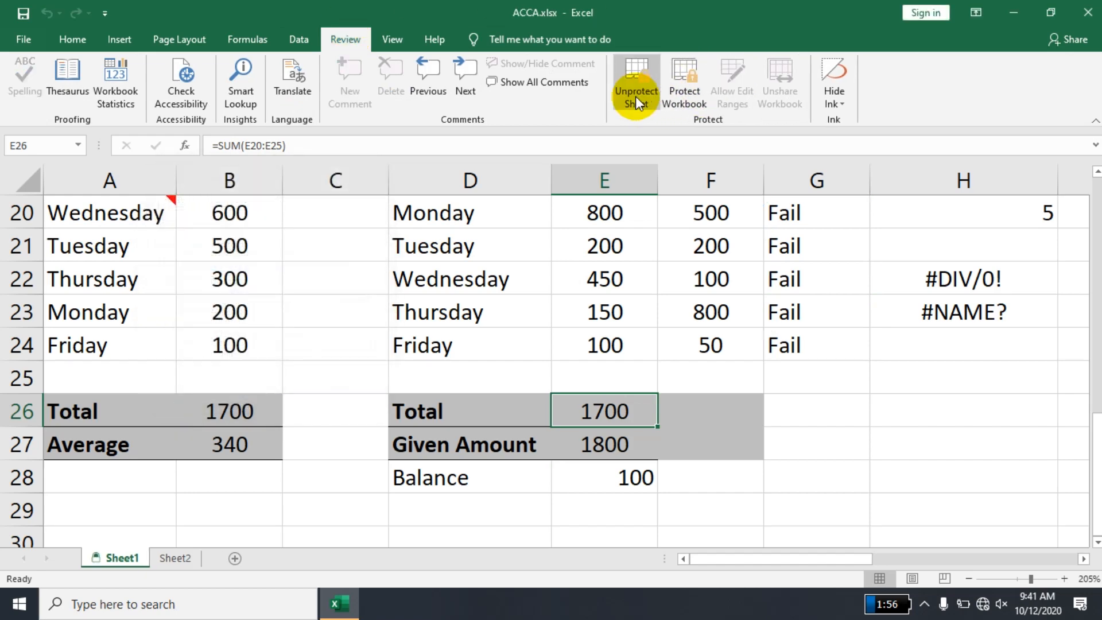
- Try to edit the locked Week 2 total in E26
double_click(609, 415)
key("Return")
double_click(609, 414)
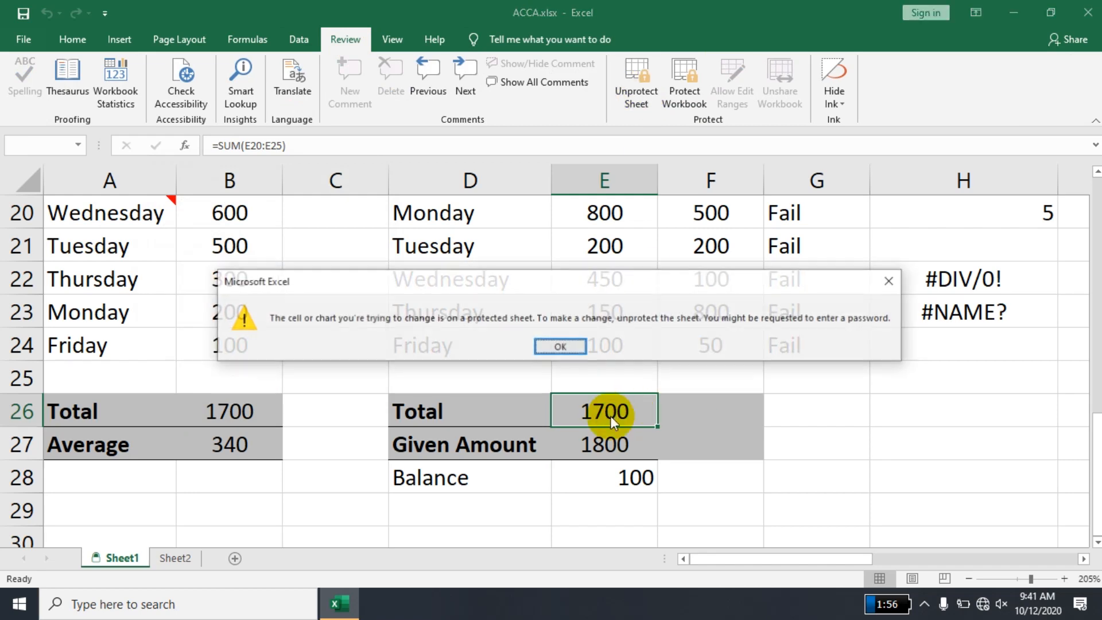
key("Return")
- Change the Week 2 given amount in the unlocked cell E27 to 1900
key("Down")
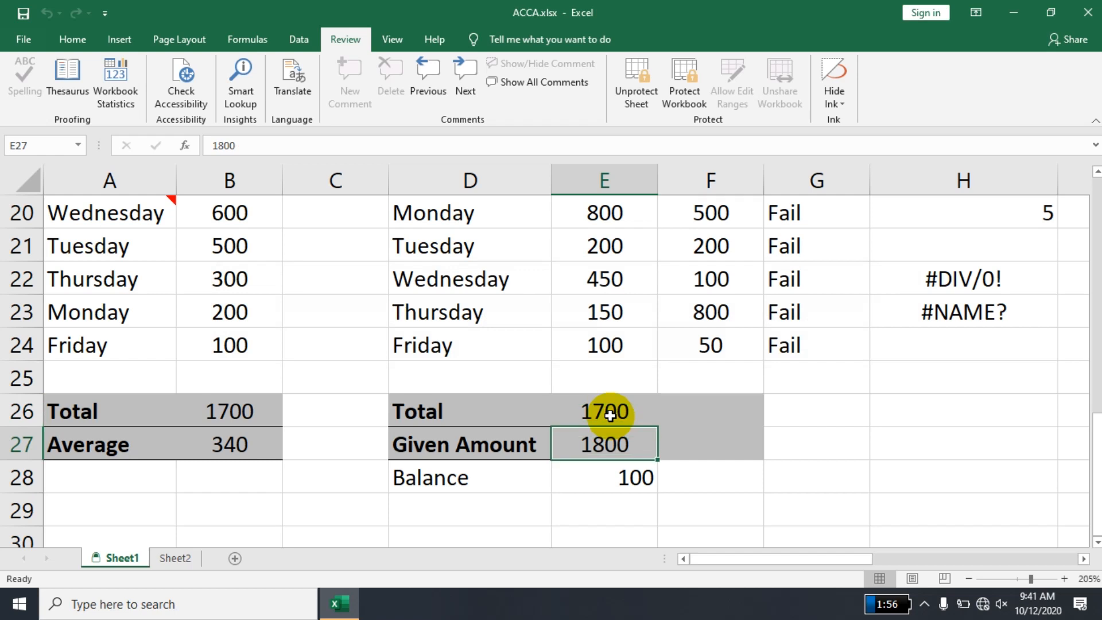
type("1900")
key("Return")
- Test the protection of the total formula in E26 once more, and move up to cell E24
left_click(609, 414)
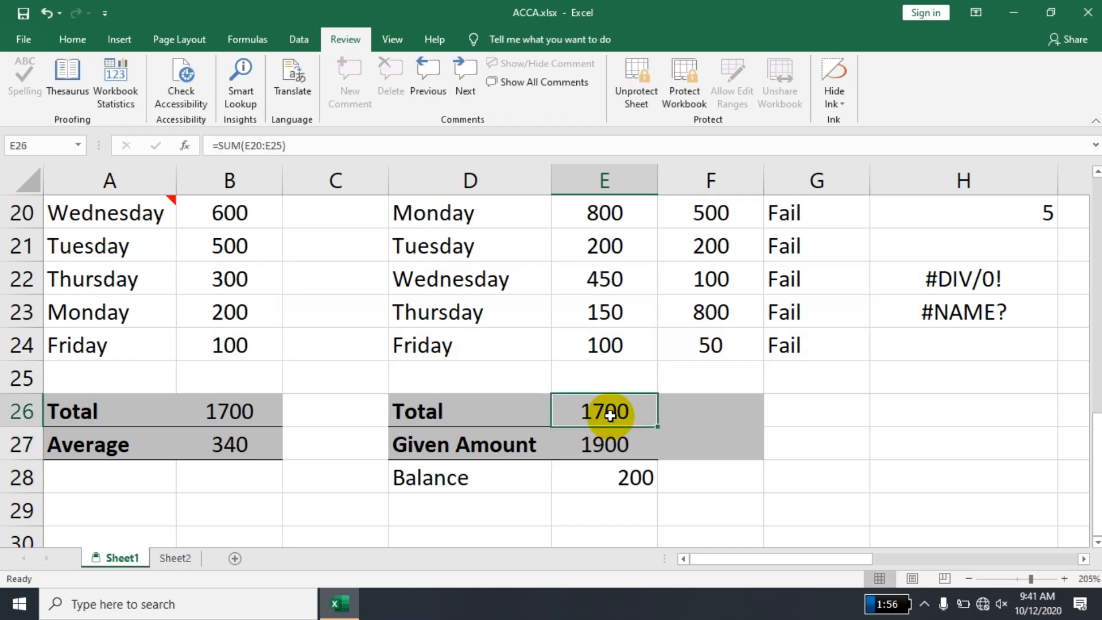
double_click(609, 415)
key("Return")
key("Up")
key("Up")
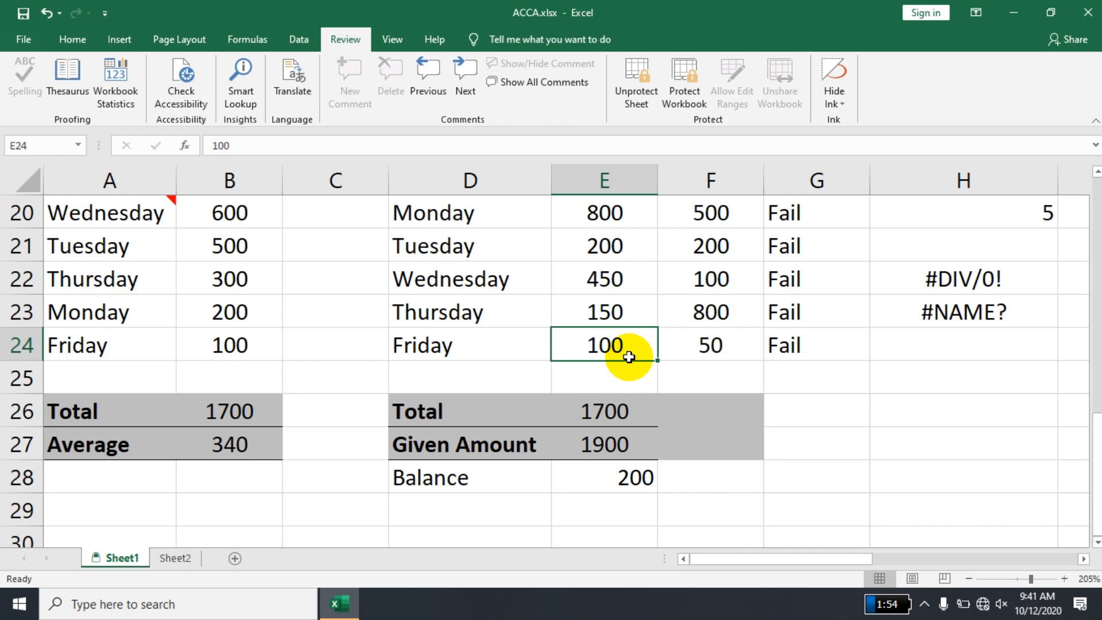
mouse_move(572, 1)
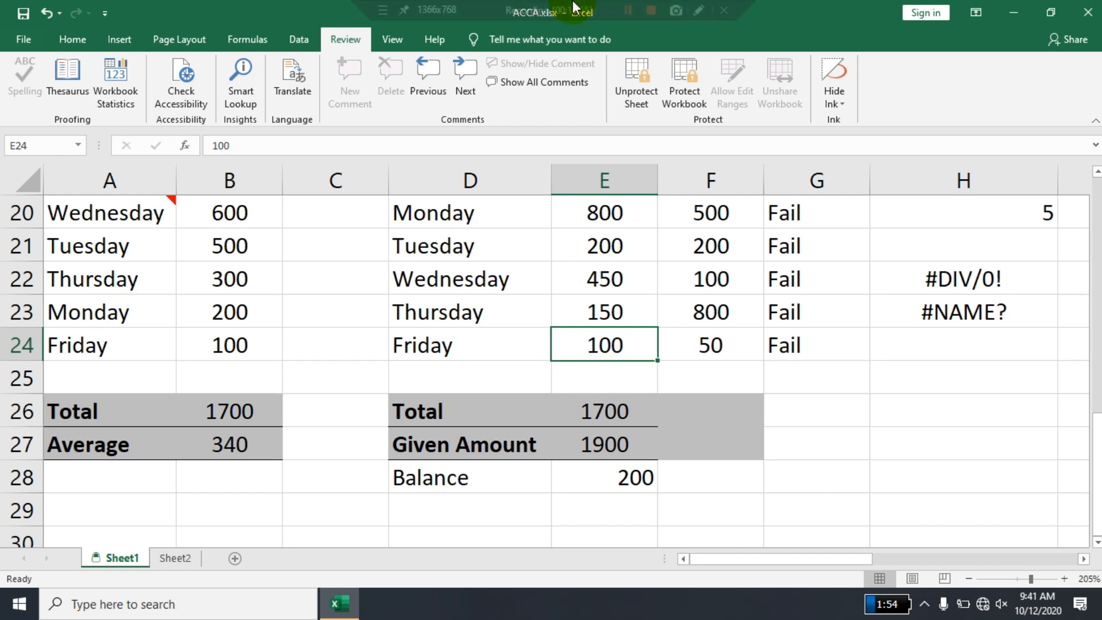
left_click(624, 11)
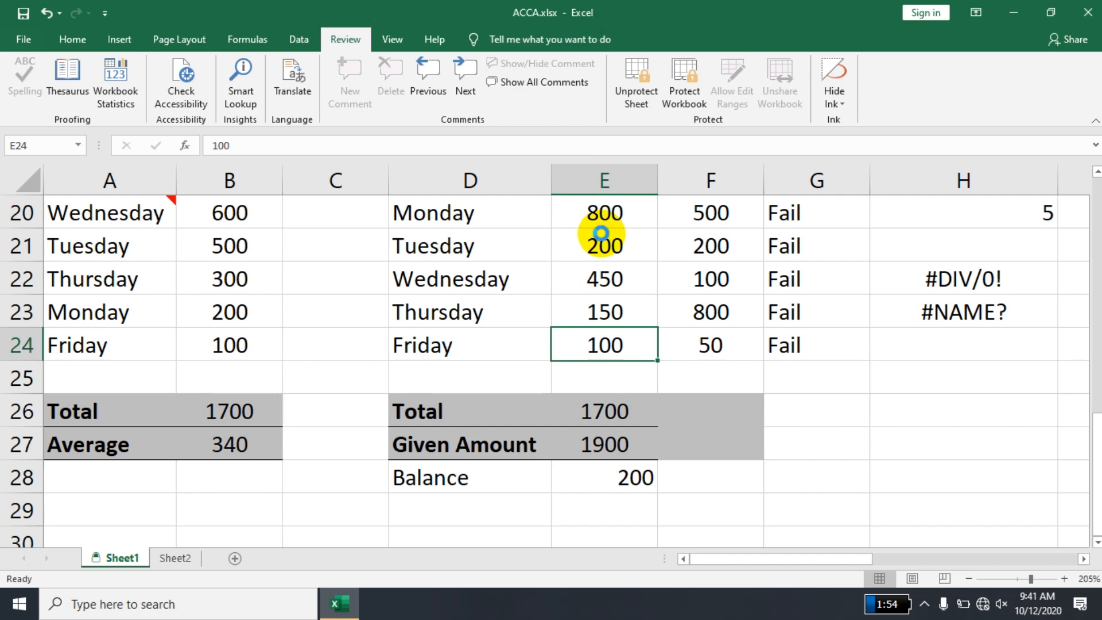
- Check the print preview of Sheet1 and return to the worksheet
key("ctrl+p")
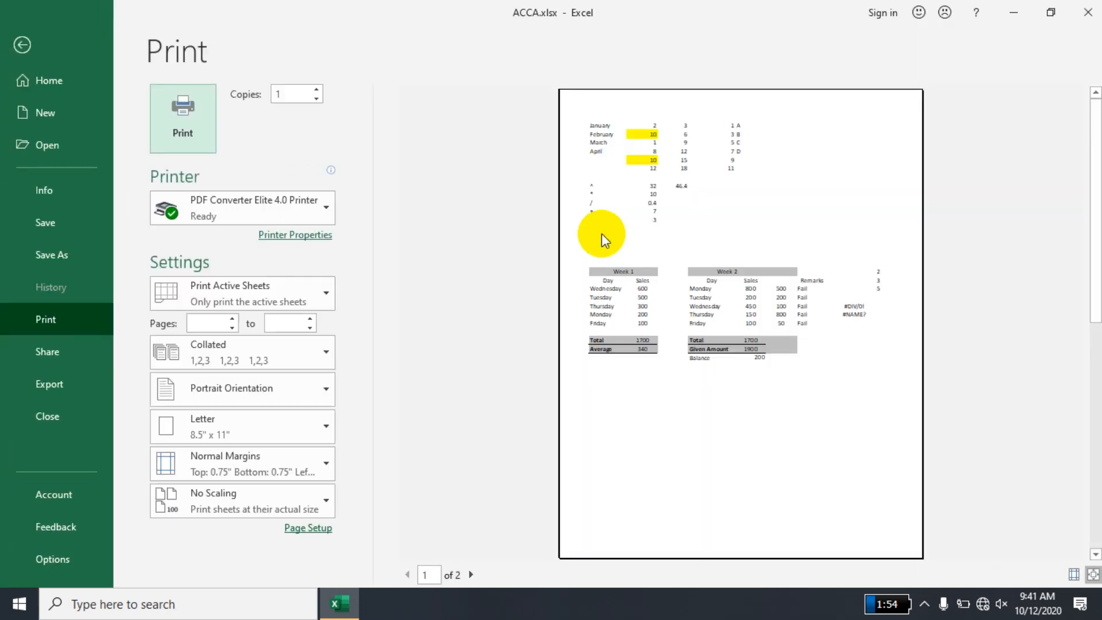
key("Escape")
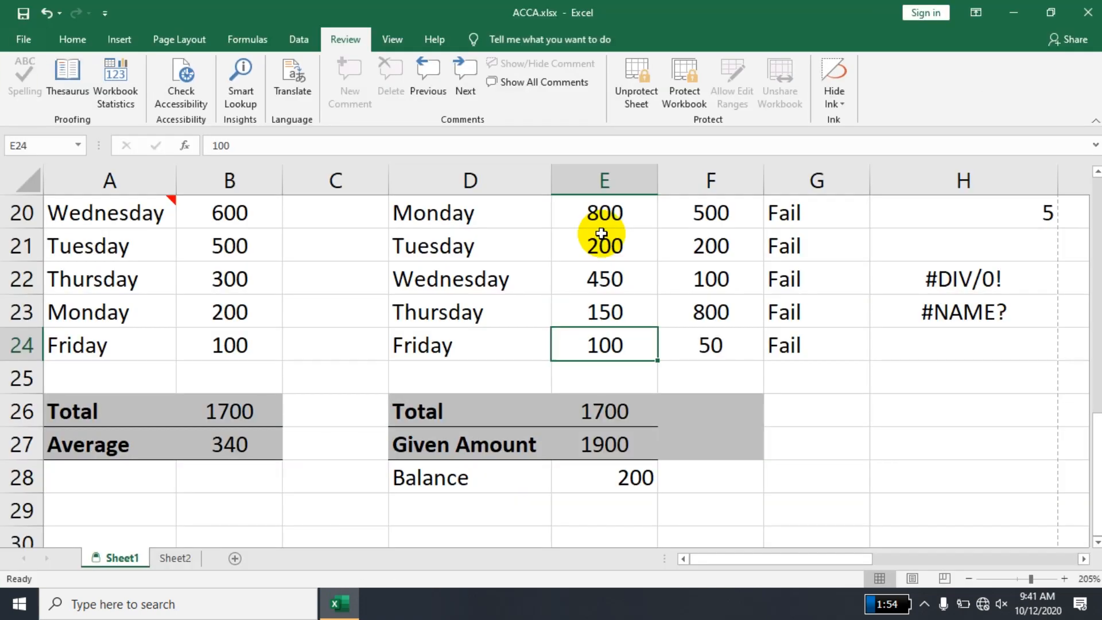
key("ctrl+p")
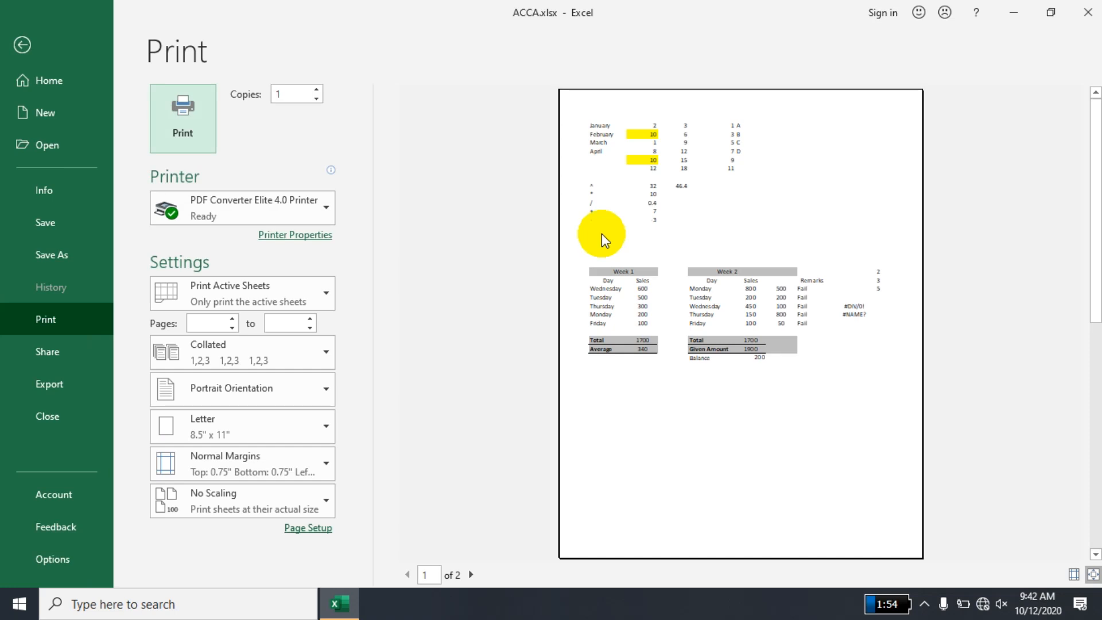
key("Escape")
key("ctrl+p")
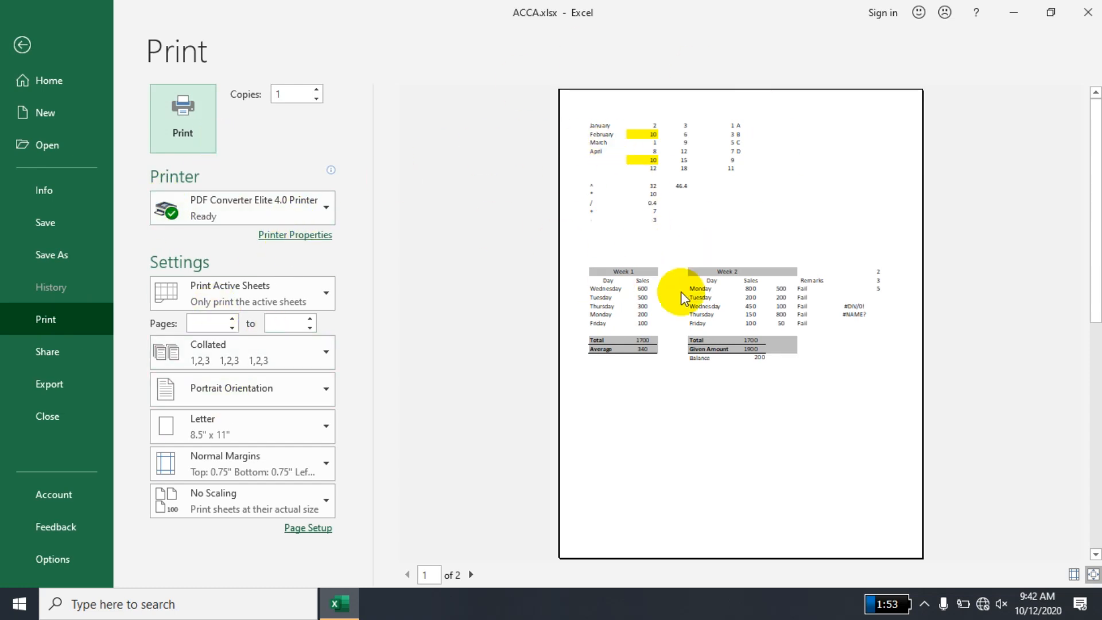
key("Escape")
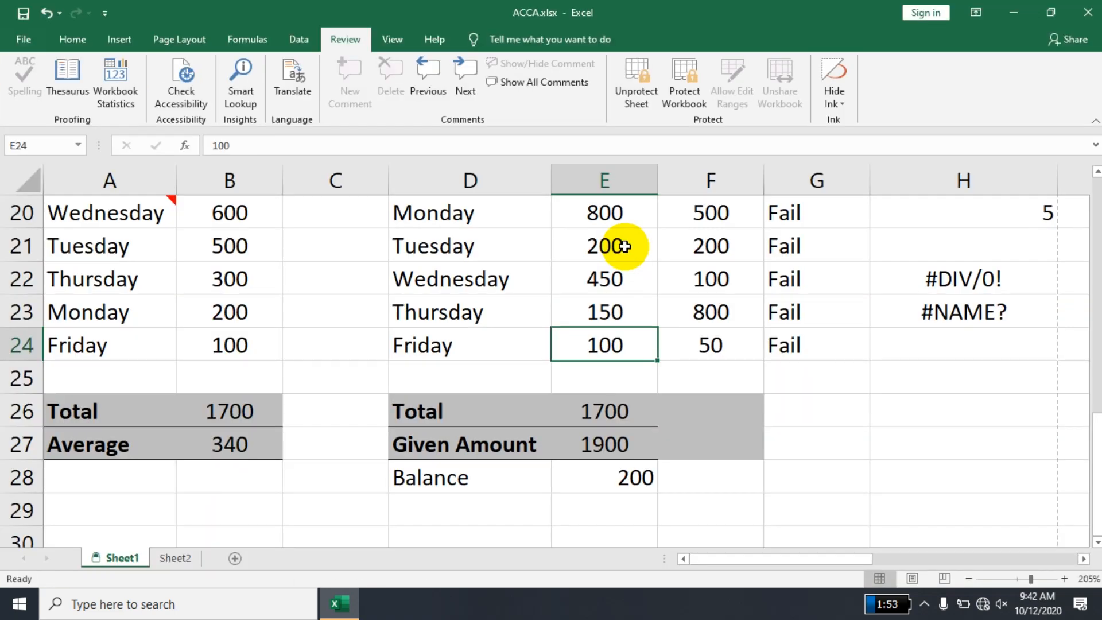
- Bring up the print settings for Sheet1 and choose OneNote (Desktop) as the printer
key("ctrl+p")
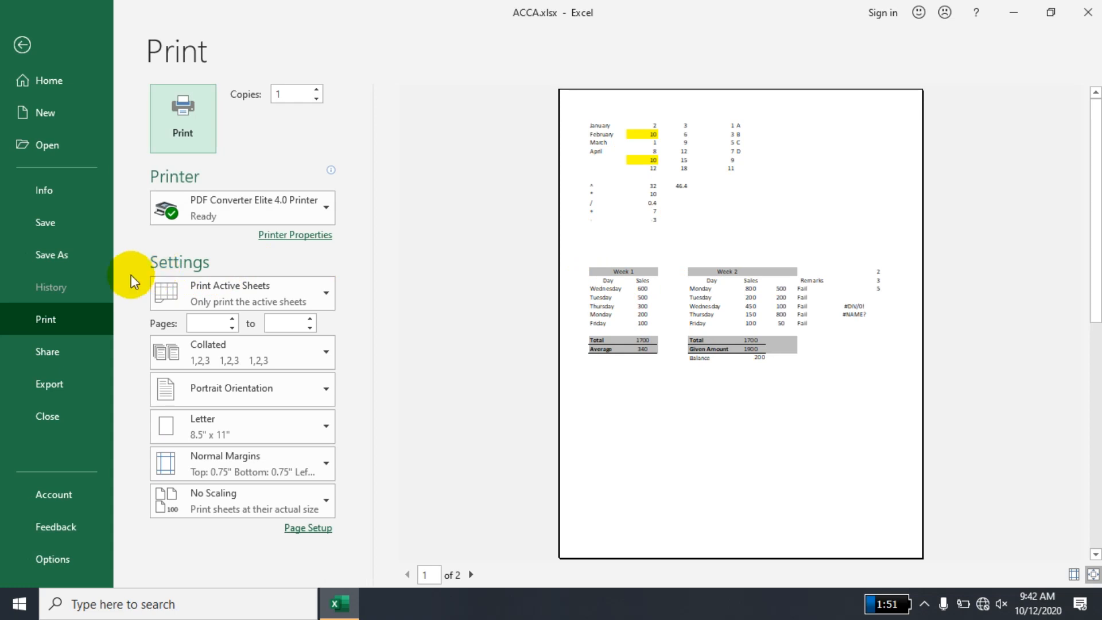
mouse_move(222, 204)
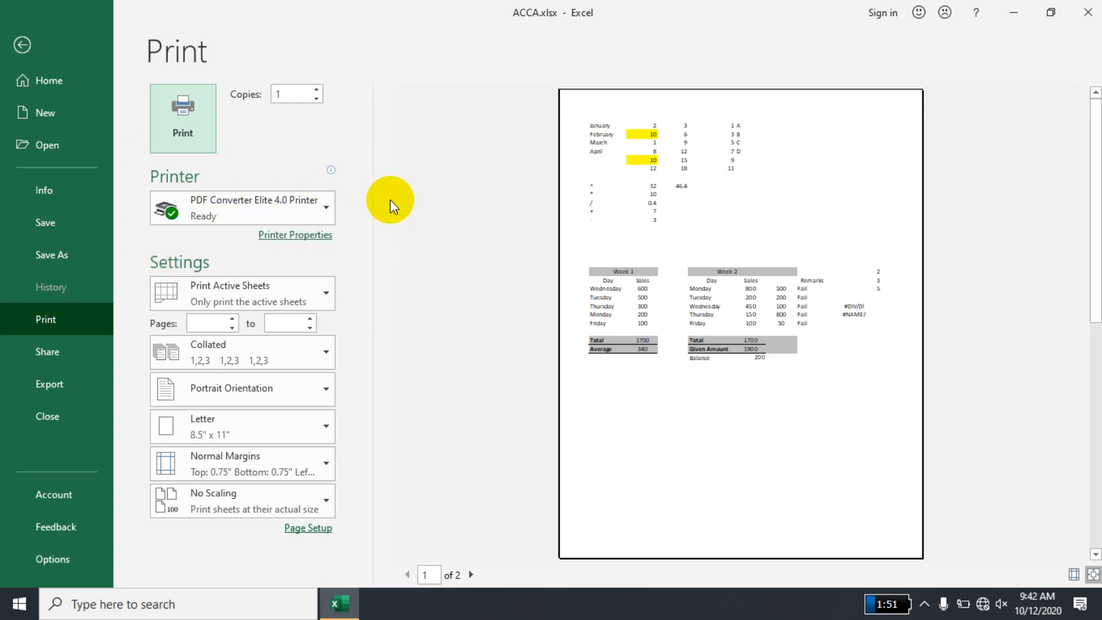
left_click(298, 220)
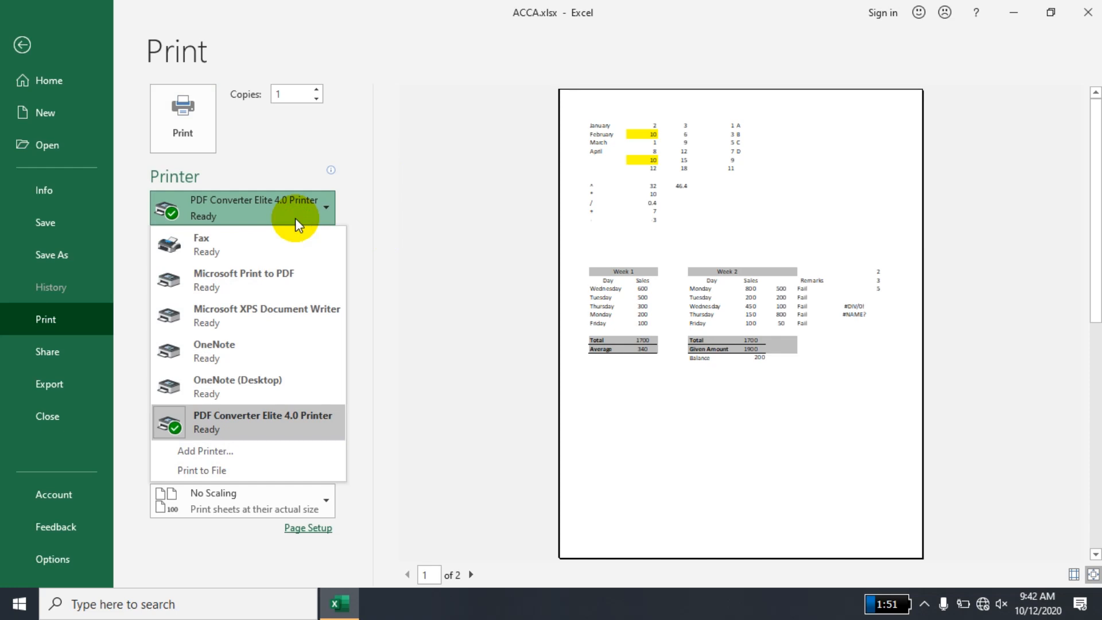
left_click(293, 370)
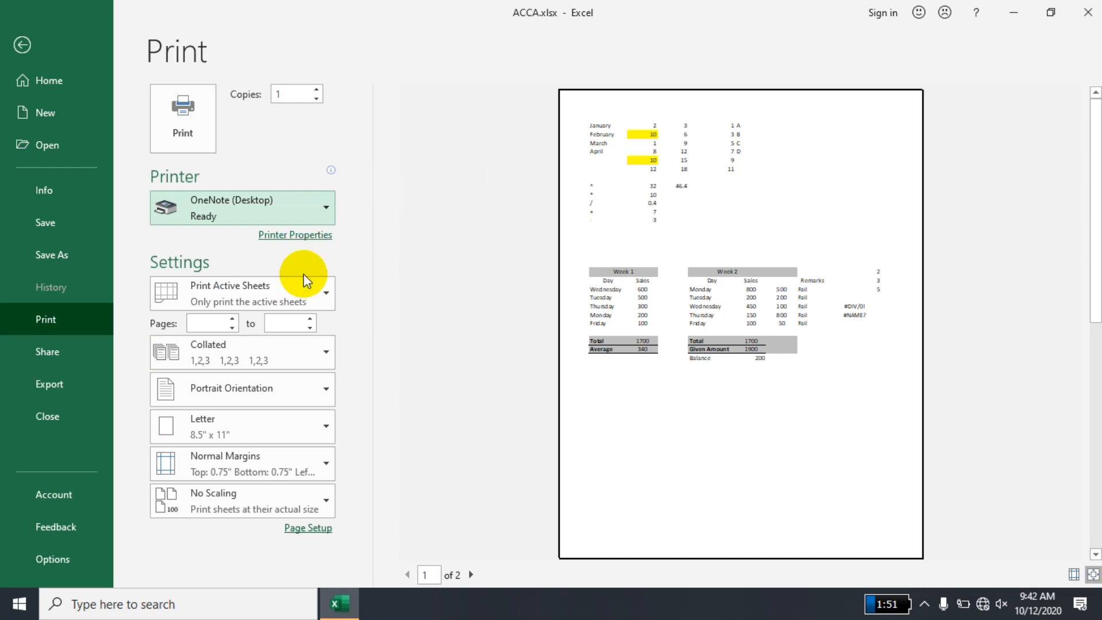
- Set the print scope to the entire workbook
left_click(291, 296)
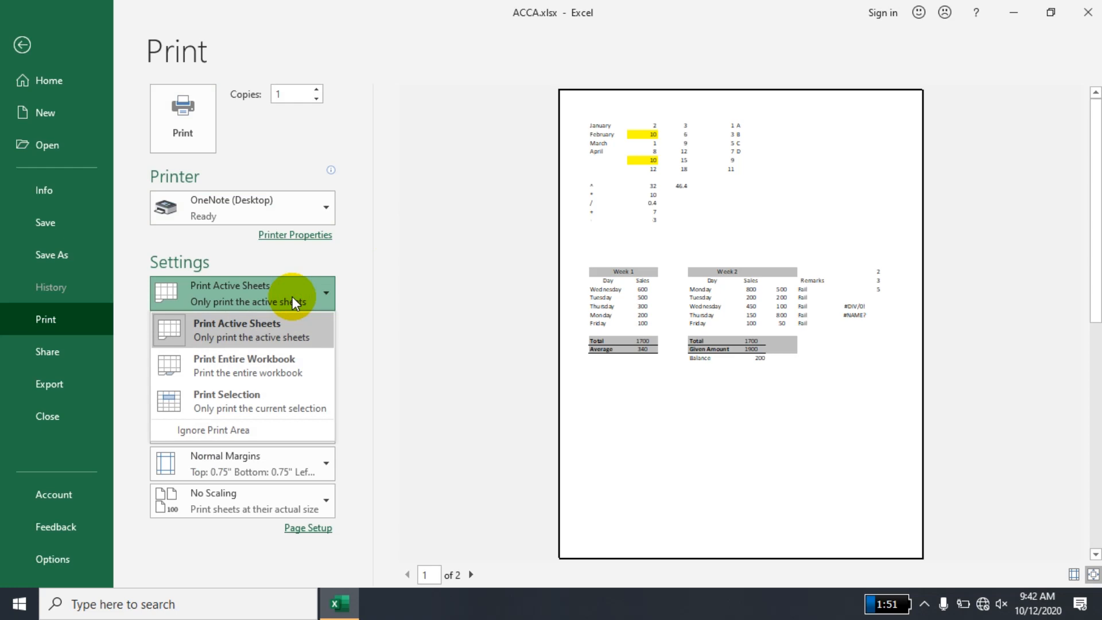
left_click(292, 296)
left_click(292, 296)
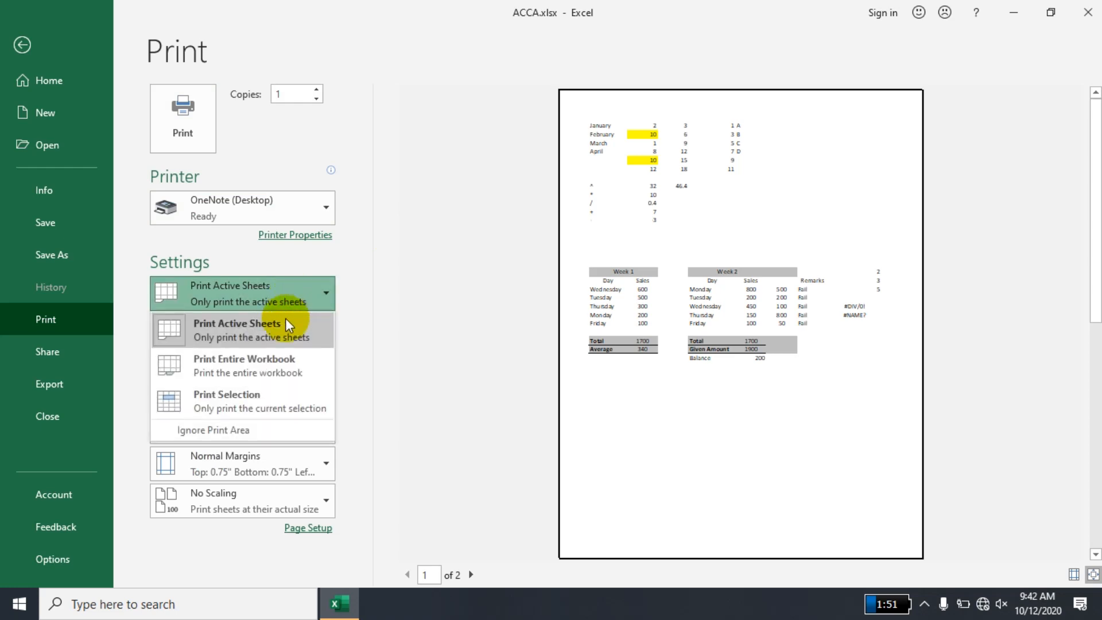
left_click(285, 366)
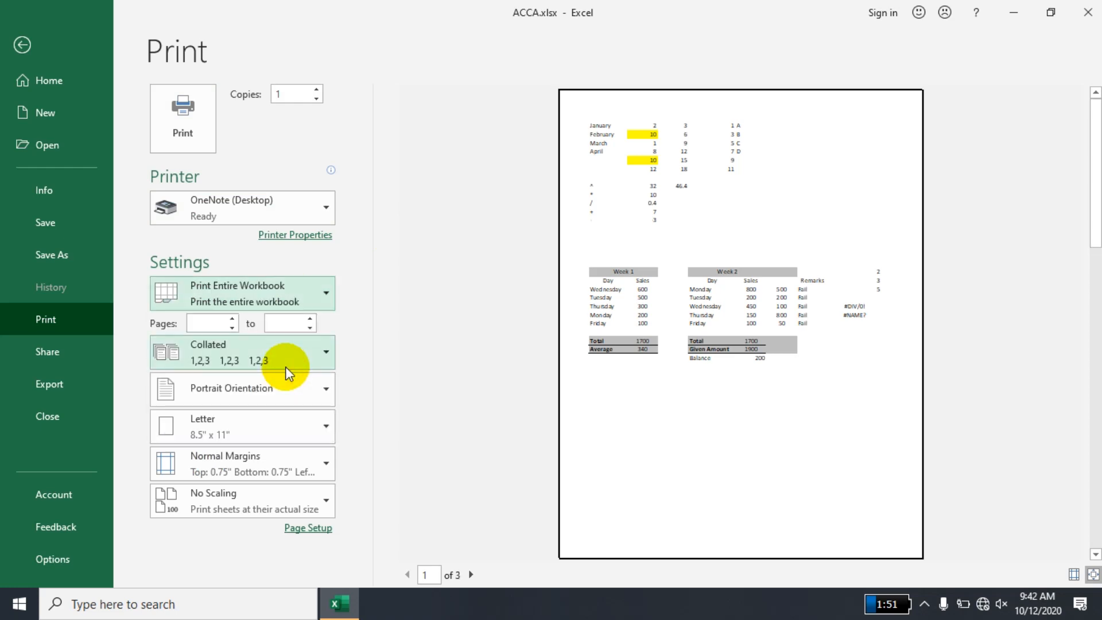
- Set the print scope to Print Selection and select the Week 2 range D20:G28 as the area for printing
left_click(287, 296)
left_click(268, 401)
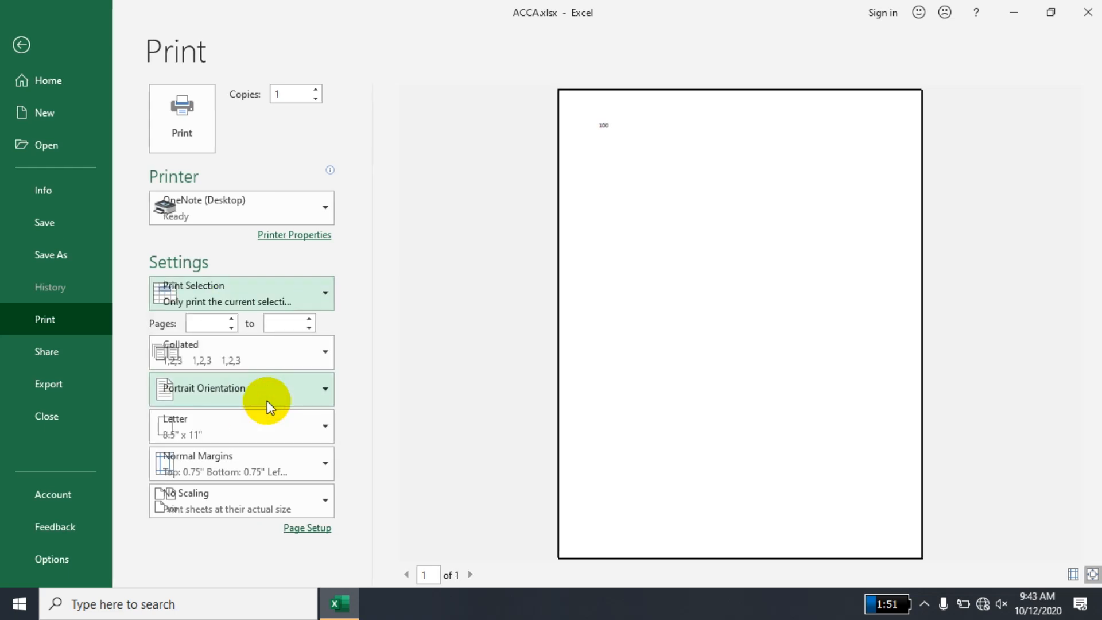
key("Escape")
left_click_drag(429, 212, 789, 464)
key("ctrl+p")
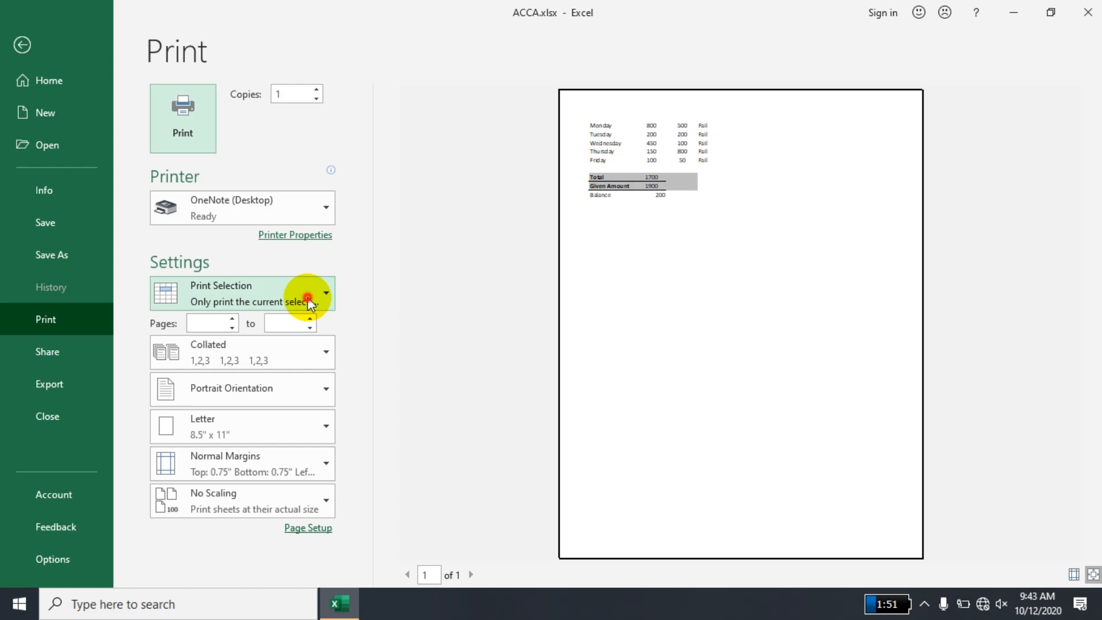
left_click(308, 297)
left_click(279, 393)
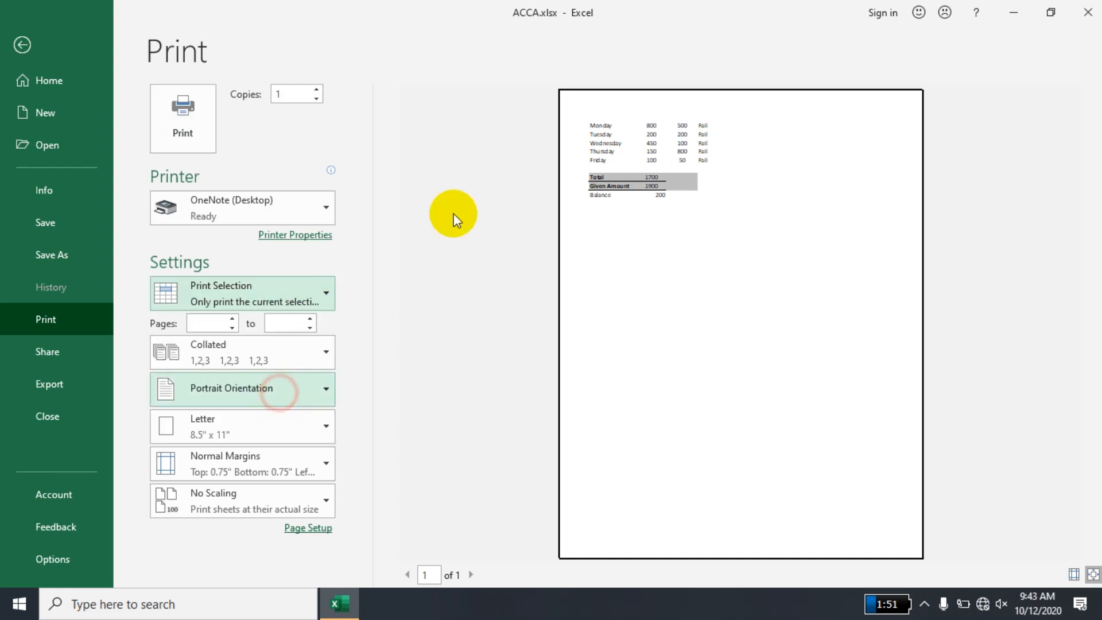
- Enlarge the print preview of the selected range and look at the collation options
left_click(651, 139)
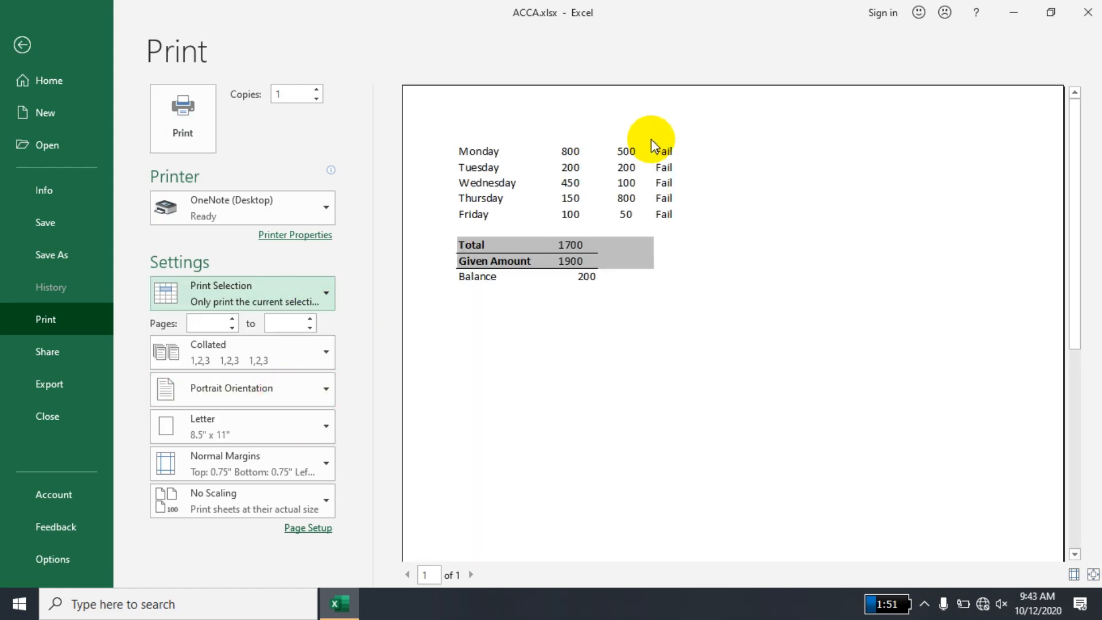
left_click(287, 359)
left_click(287, 359)
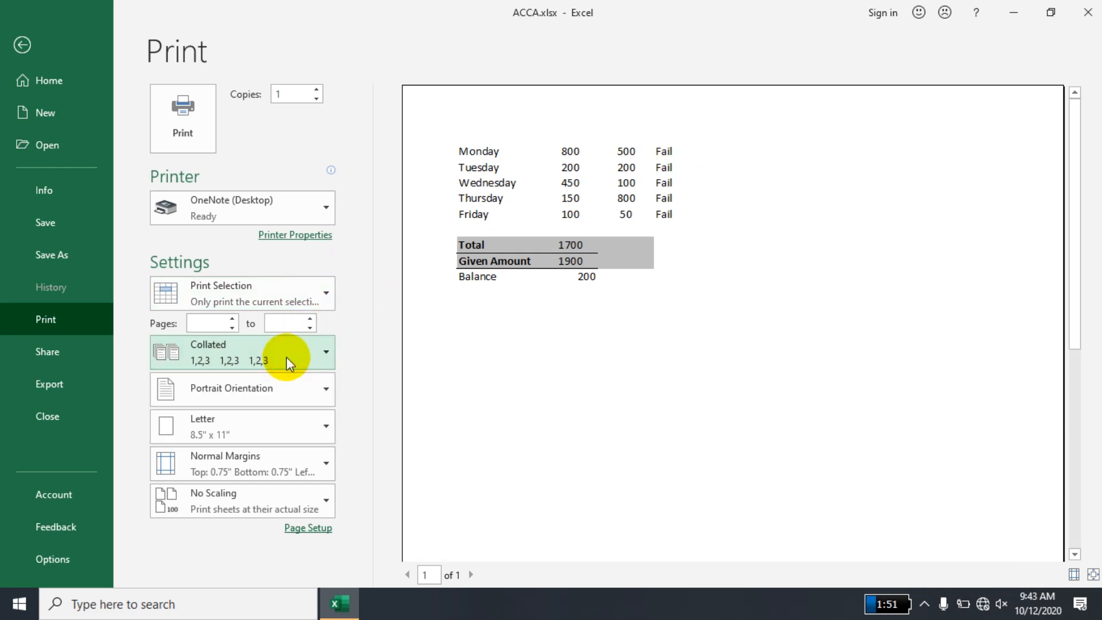
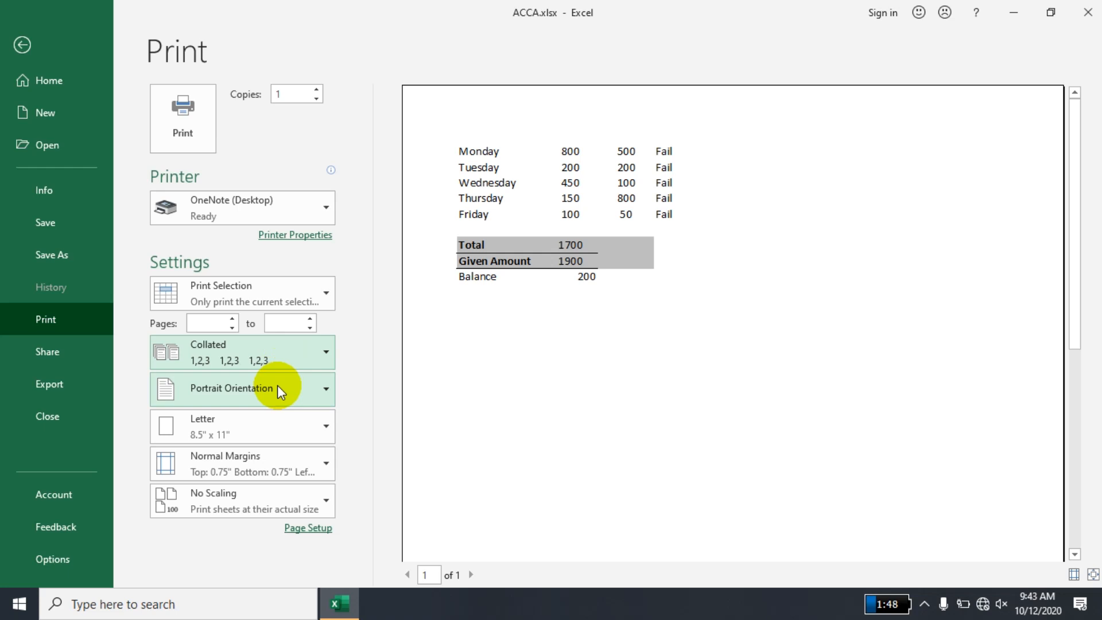
- Fit the whole page in the print preview and set the page orientation to Landscape
left_click(703, 332)
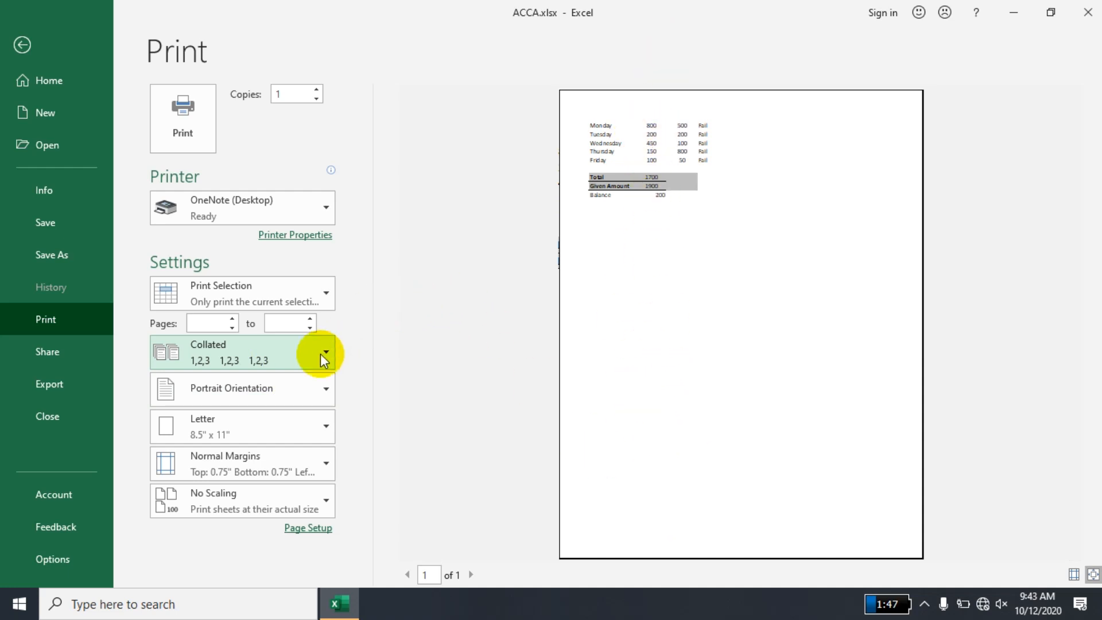
left_click(279, 377)
left_click(276, 457)
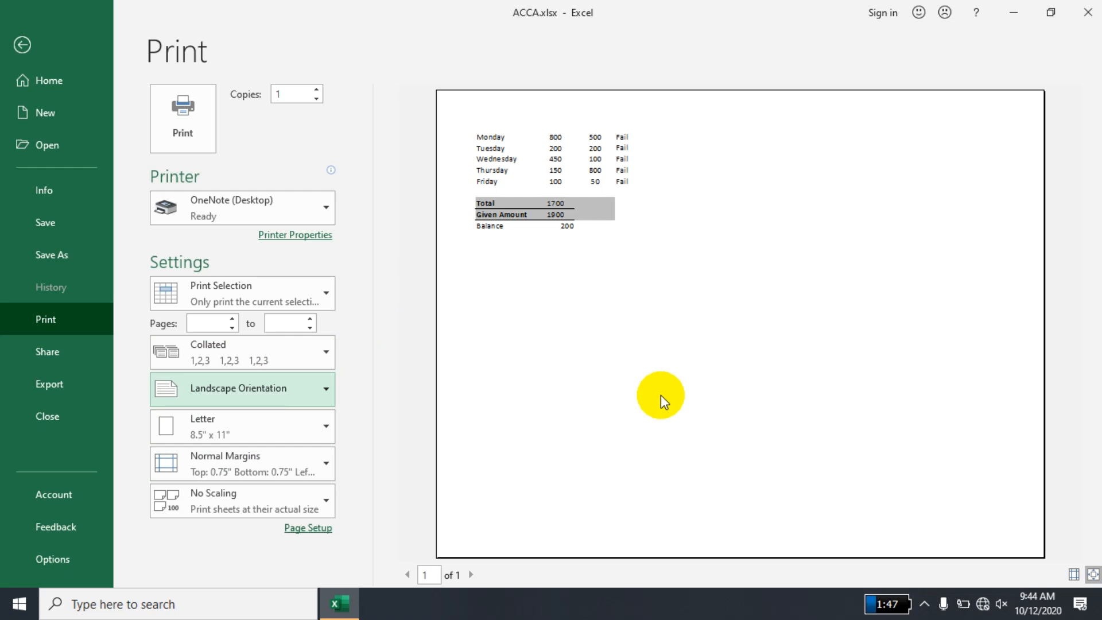
- Set the print paper size to A4 (8.27" x 11.69")
left_click(308, 425)
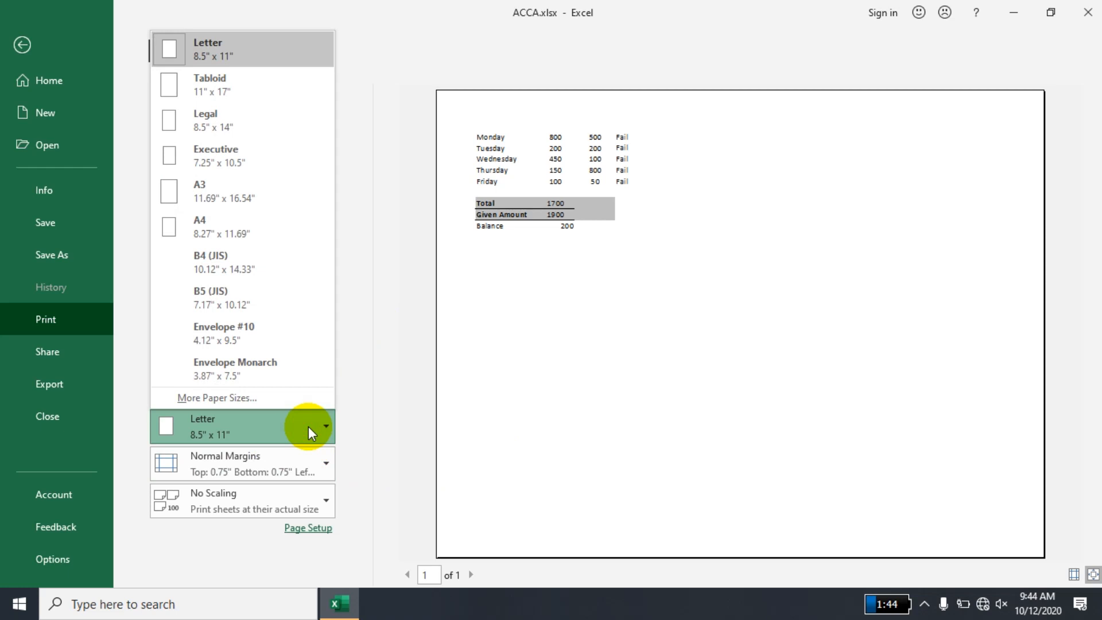
left_click(309, 426)
left_click(308, 426)
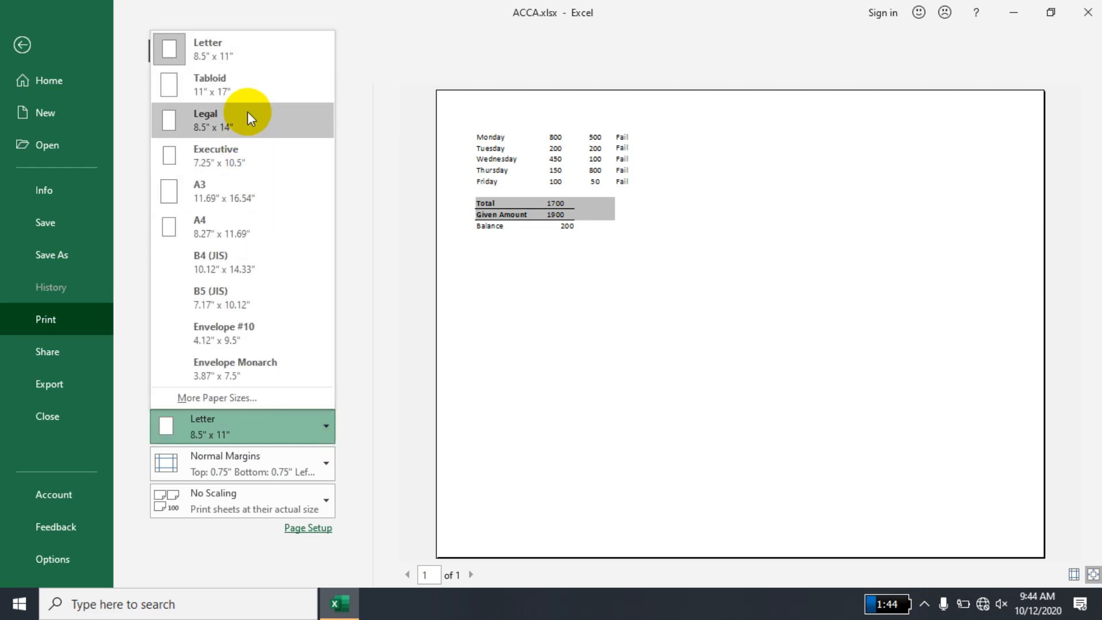
left_click(253, 234)
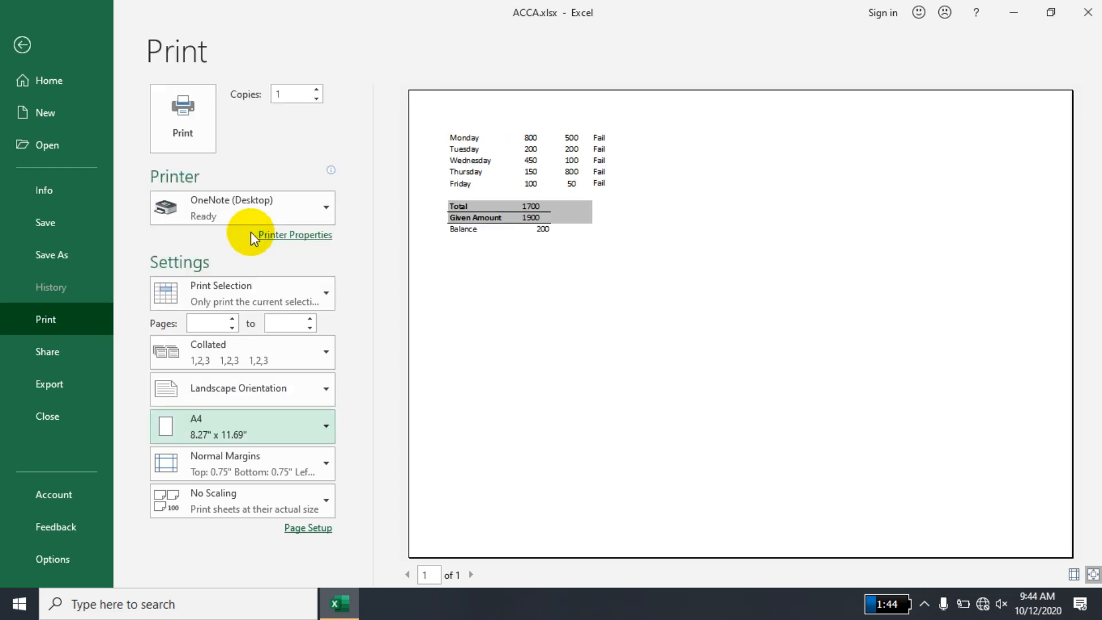
- Try the Wide and Normal margin presets on the print preview, and set the margins to Narrow
left_click(232, 459)
left_click(254, 320)
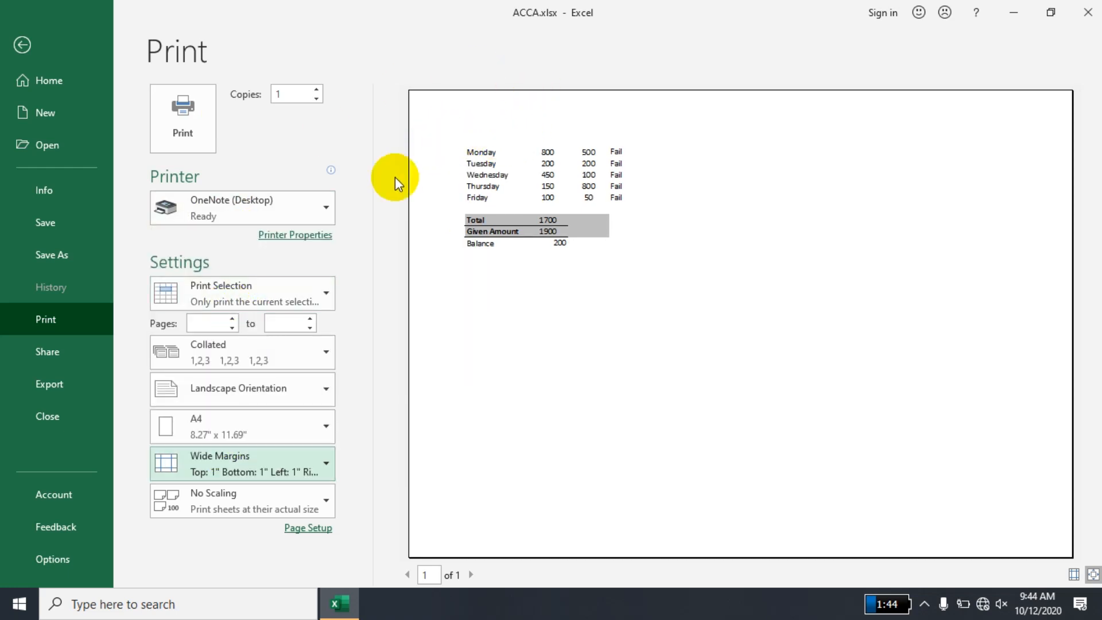
left_click(253, 456)
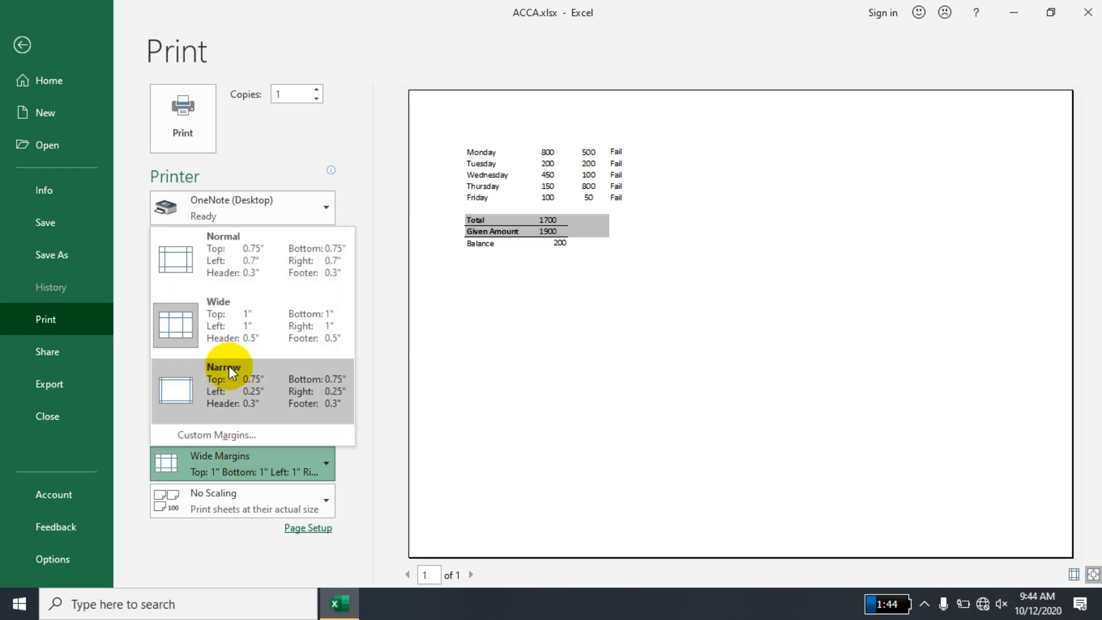
left_click(240, 262)
left_click(275, 459)
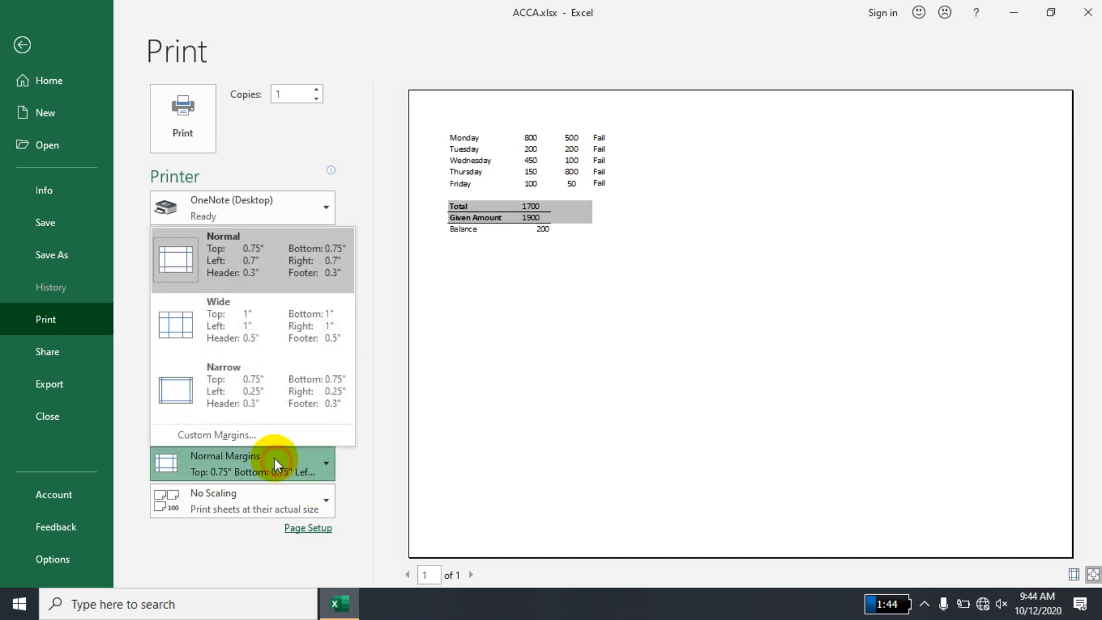
left_click(256, 378)
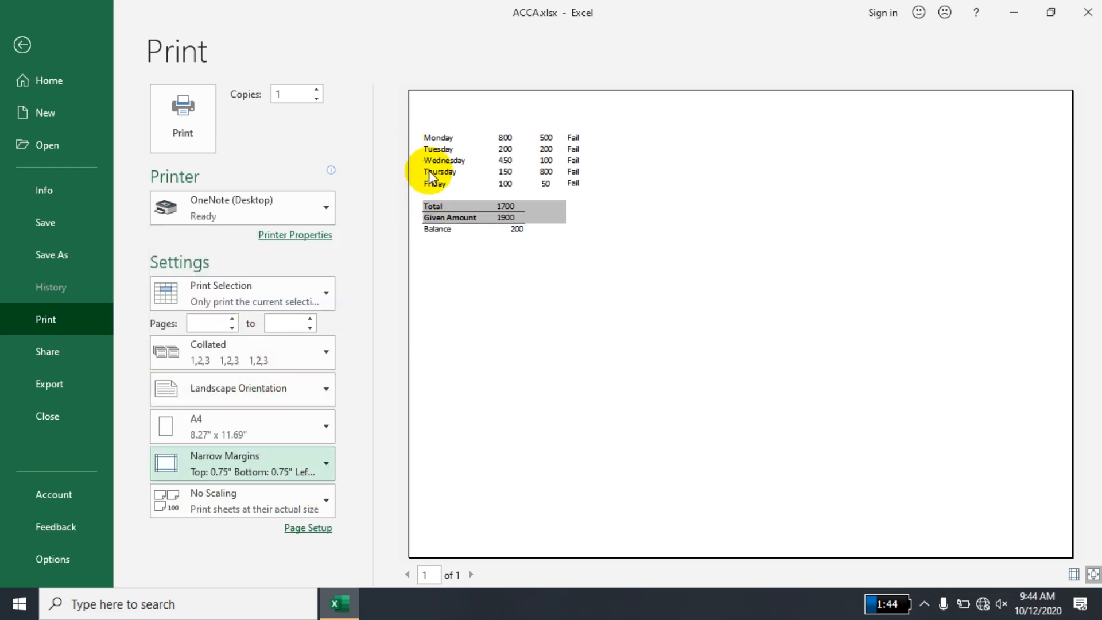
- Try the Fit Sheet on One Page scaling, and set the scaling to Fit All Columns on One Page
left_click(255, 500)
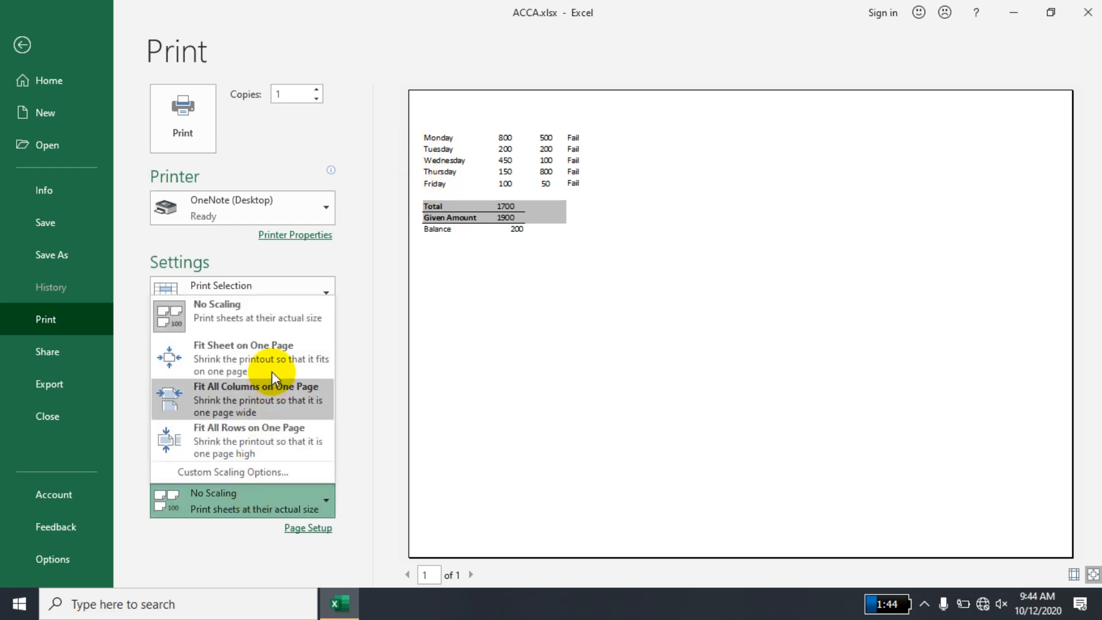
left_click(274, 363)
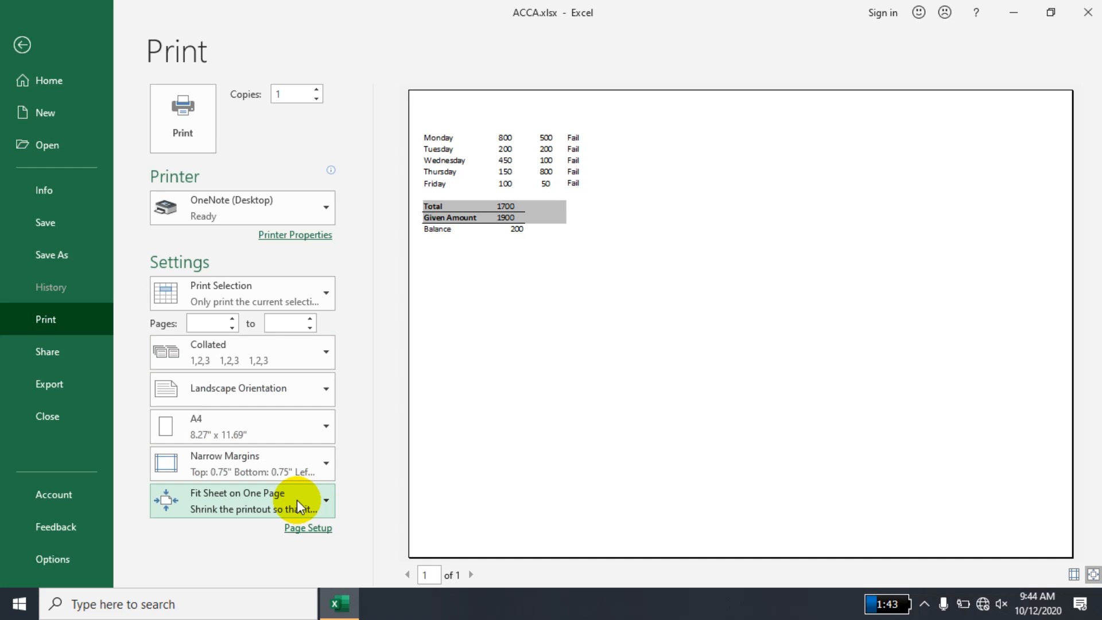
left_click(297, 499)
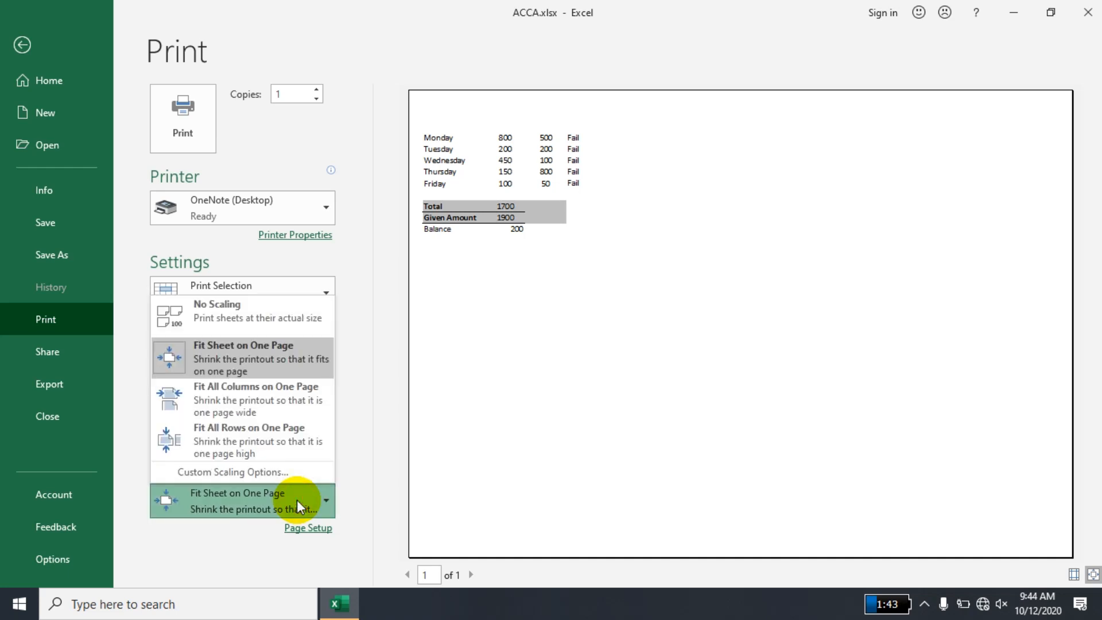
left_click(302, 392)
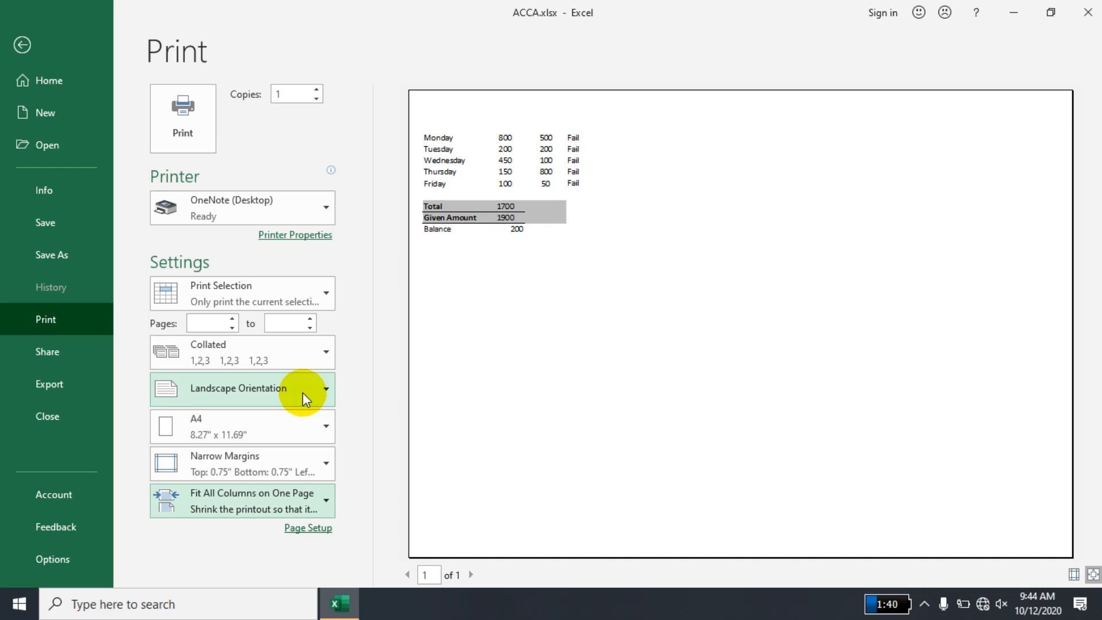
left_click(254, 490)
left_click(252, 490)
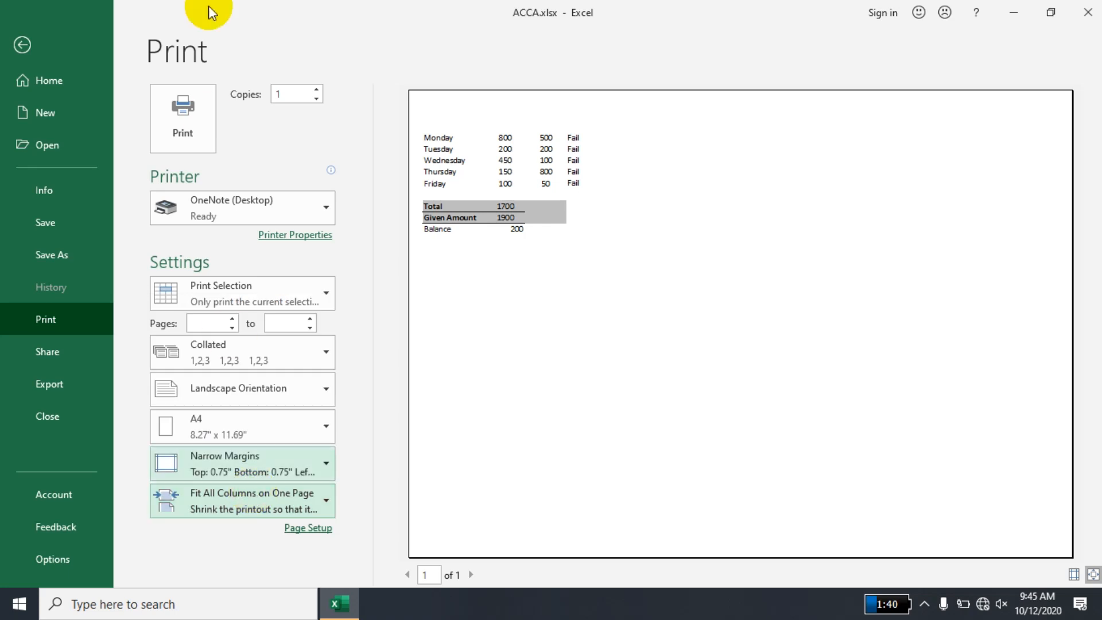
- Set the number of copies to 7 and print the selected range
left_click(313, 89)
left_click(313, 88)
left_click(313, 89)
left_click(313, 88)
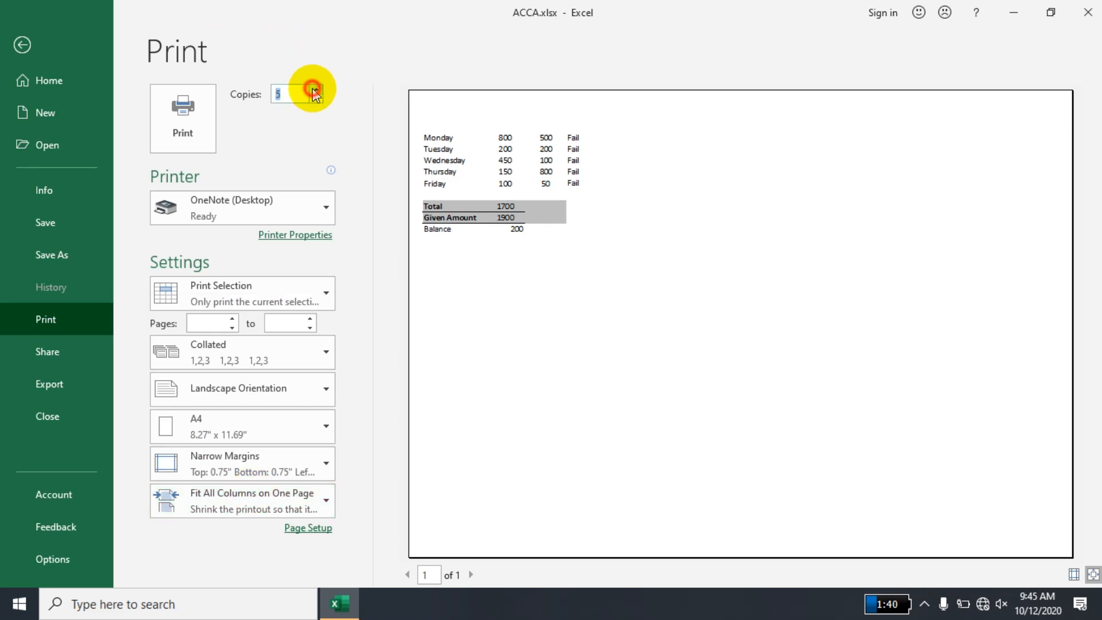
left_click(314, 89)
left_click(313, 88)
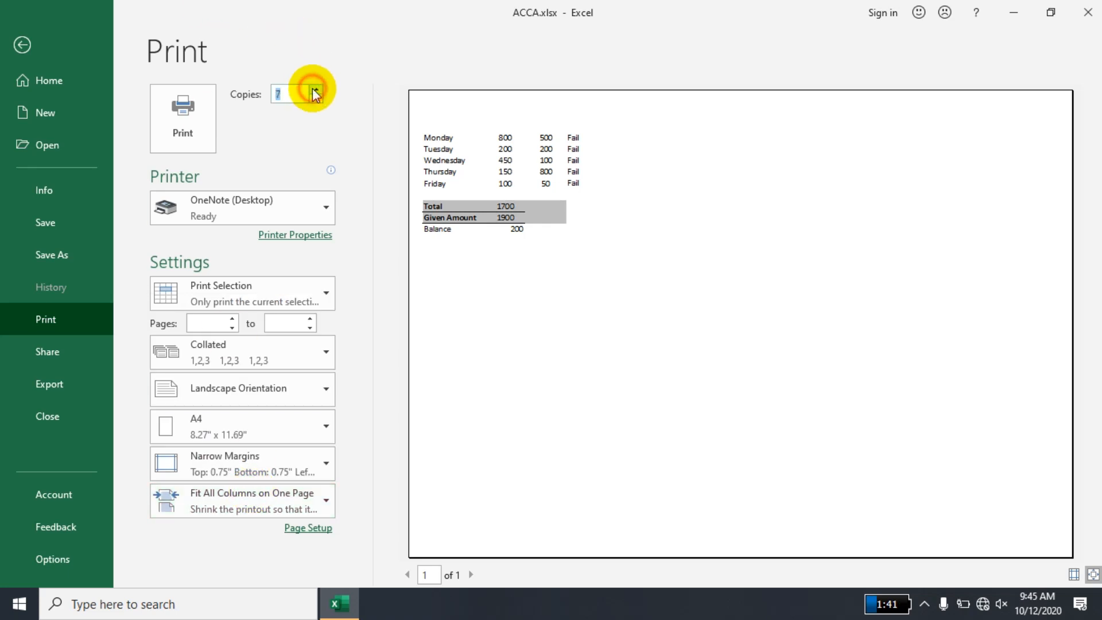
left_click(198, 122)
- Freeze the panes of Sheet1 at cell B3 so that rows 1 to 2 and column A stay fixed
left_click(172, 322)
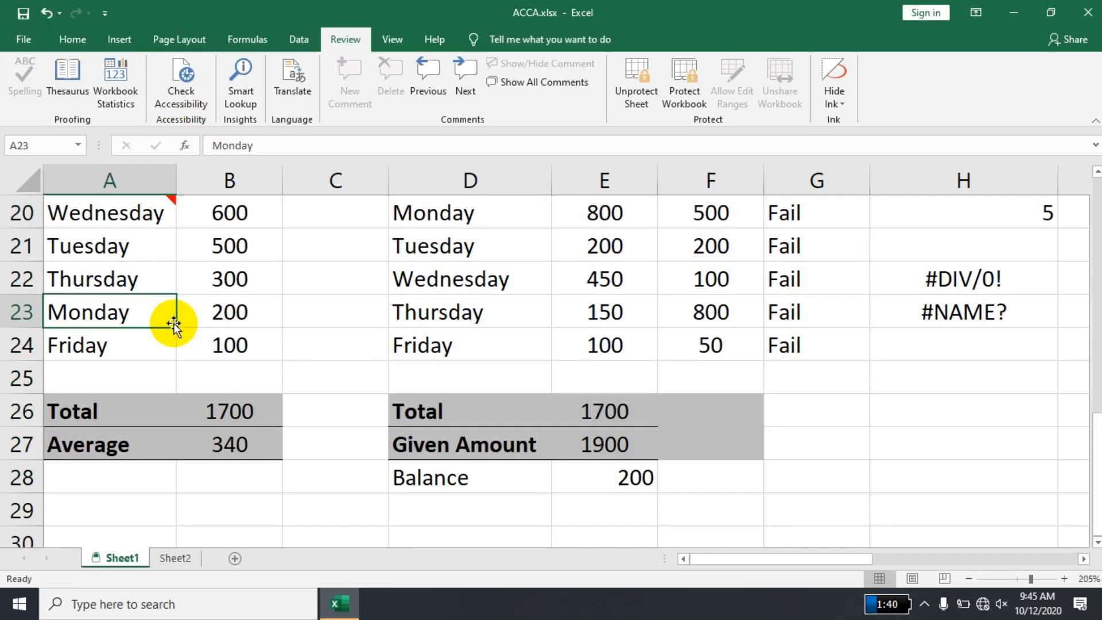
key("Up")
key("Up")
key("Up")
key("Up")
key("Up")
key("Up")
key("Up")
key("Up")
key("Up")
key("Up")
key("Up")
key("Up")
key("Up")
key("Up")
key("Up")
key("Up")
key("Up")
key("Up")
key("Up")
key("Up")
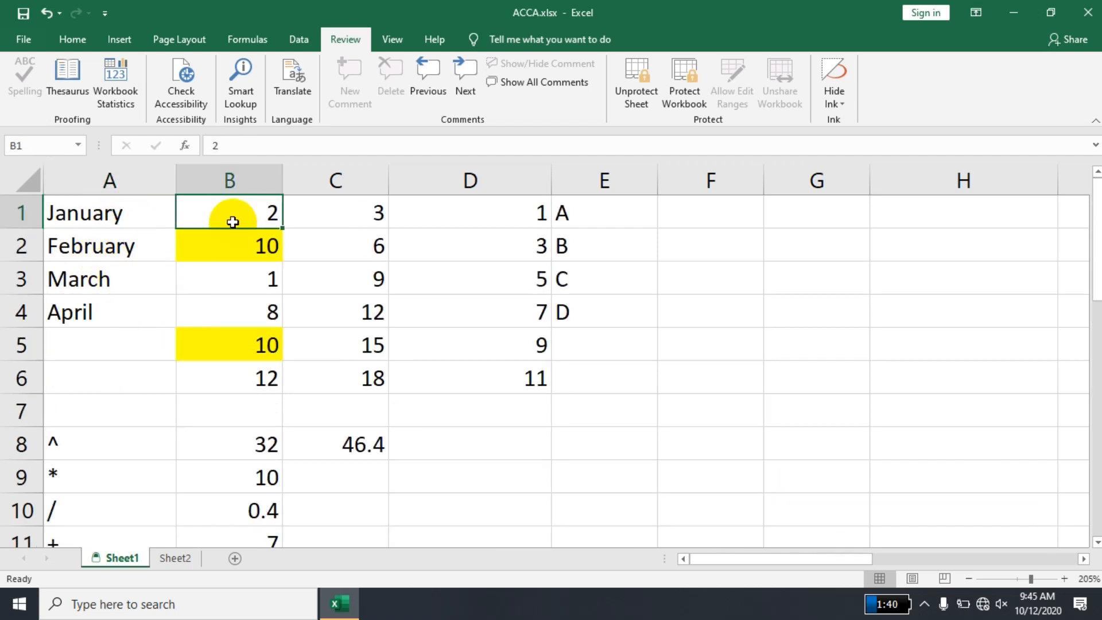
left_click(247, 275)
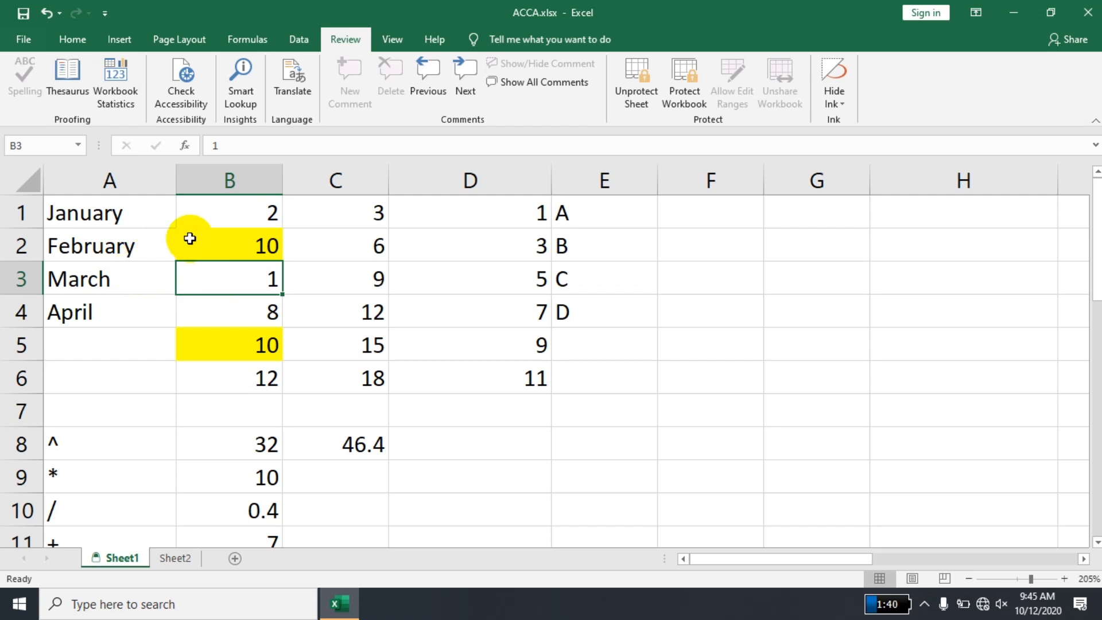
left_click(213, 241)
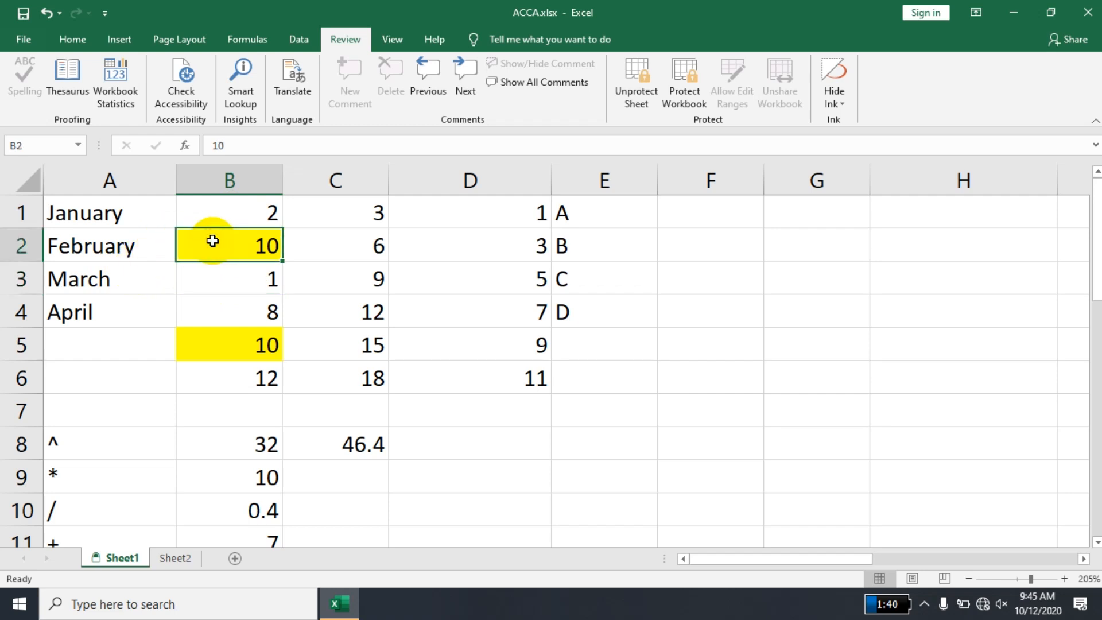
left_click(231, 277)
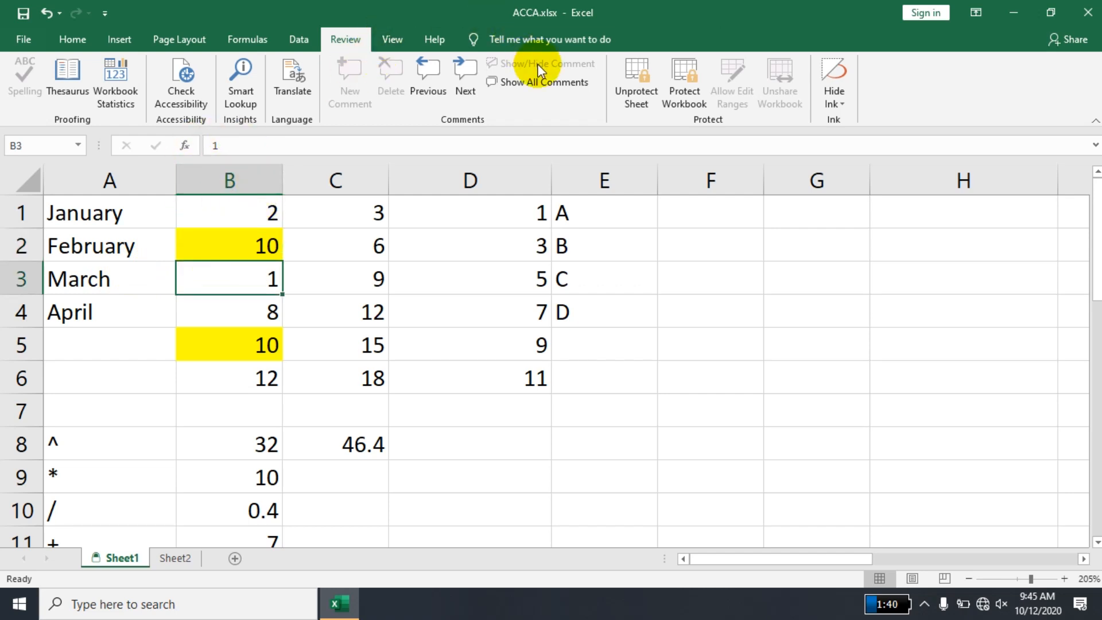
left_click(397, 39)
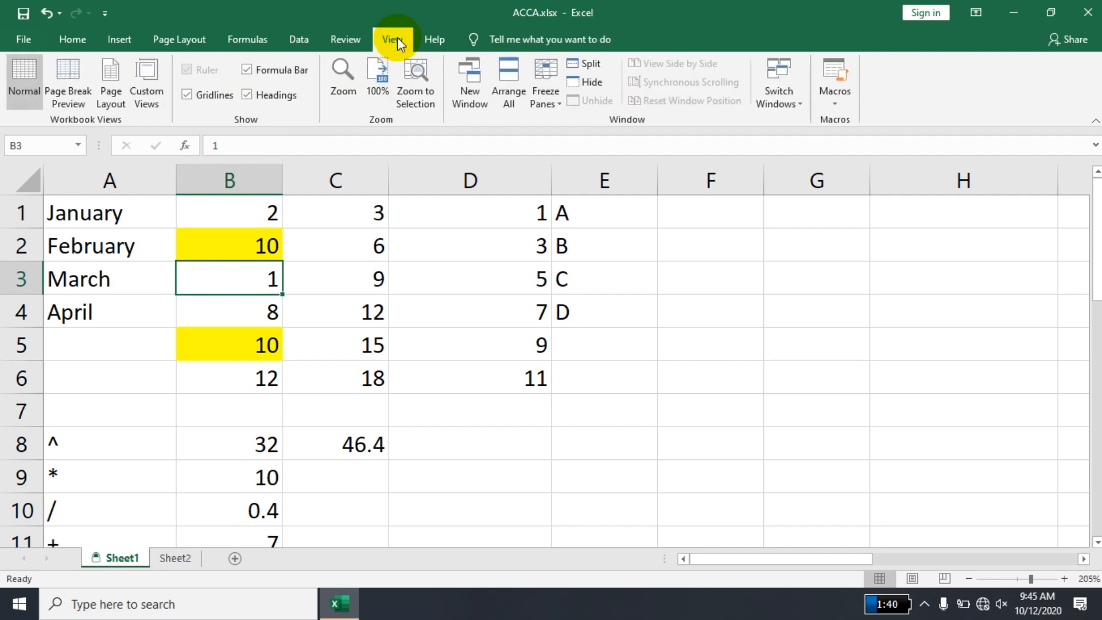
left_click(546, 86)
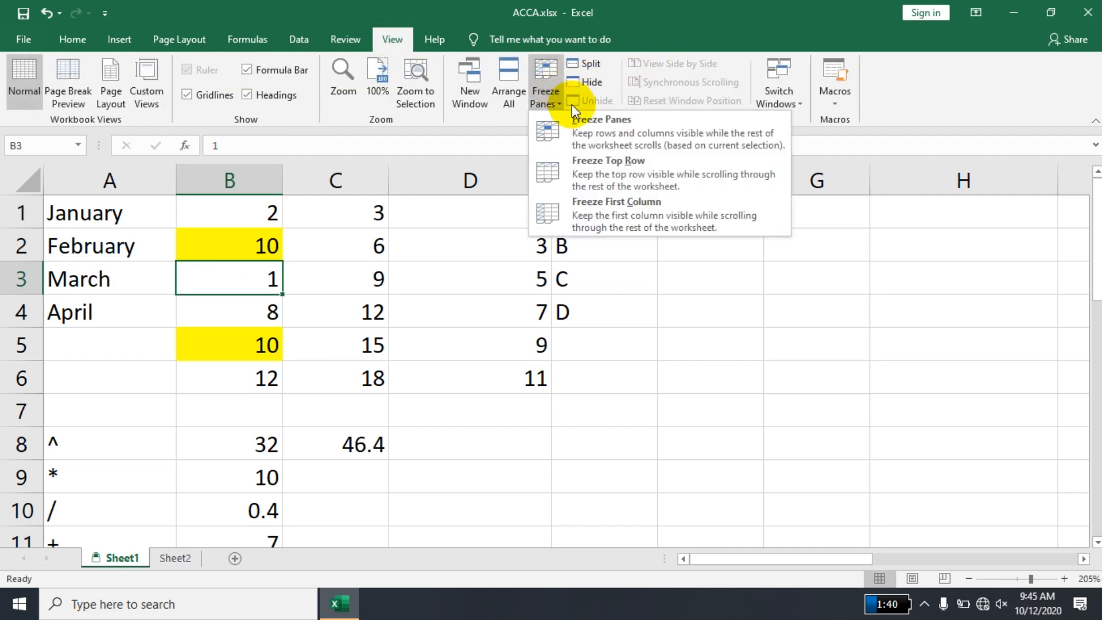
left_click(583, 134)
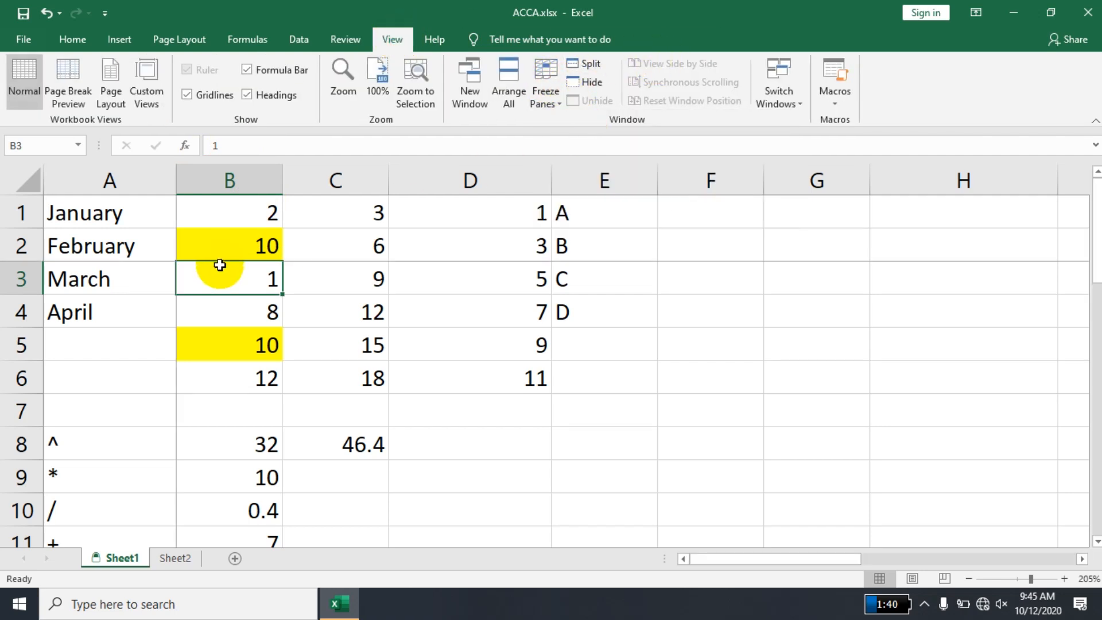
- Fill row 3 with short filler text such as "w", "er" and "we" from column AA to column AK
key("Right")
key("Right")
key("Right")
key("Right")
key("Right")
key("Right")
key("Right")
key("Right")
key("Right")
key("Right")
key("Right")
key("Right")
key("Right")
key("Right")
key("Right")
key("Right")
key("Right")
key("Right")
key("Right")
key("Right")
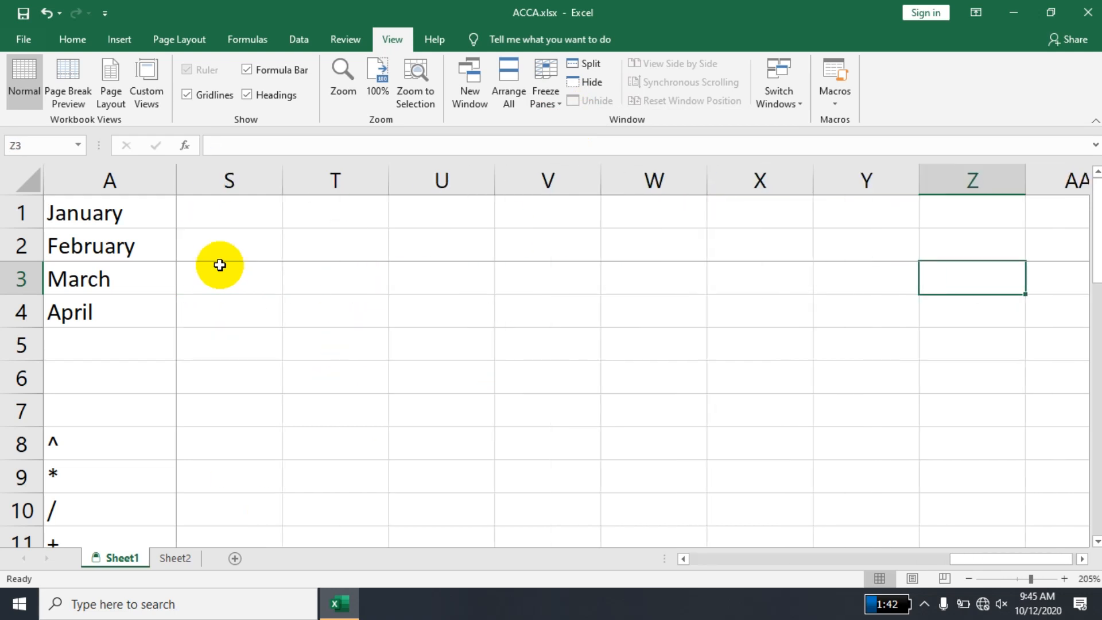
key("w")
key("Right")
key("e")
key("r")
key("Right")
key("w")
key("Right")
key("e")
key("r")
key("Right")
key("w")
key("Right")
key("e")
key("r")
- Enter filler text such as "wer", "er" and "we" in row 2 from column AK to column AR
key("Right")
key("Right")
key("w")
key("e")
key("Right")
key("r")
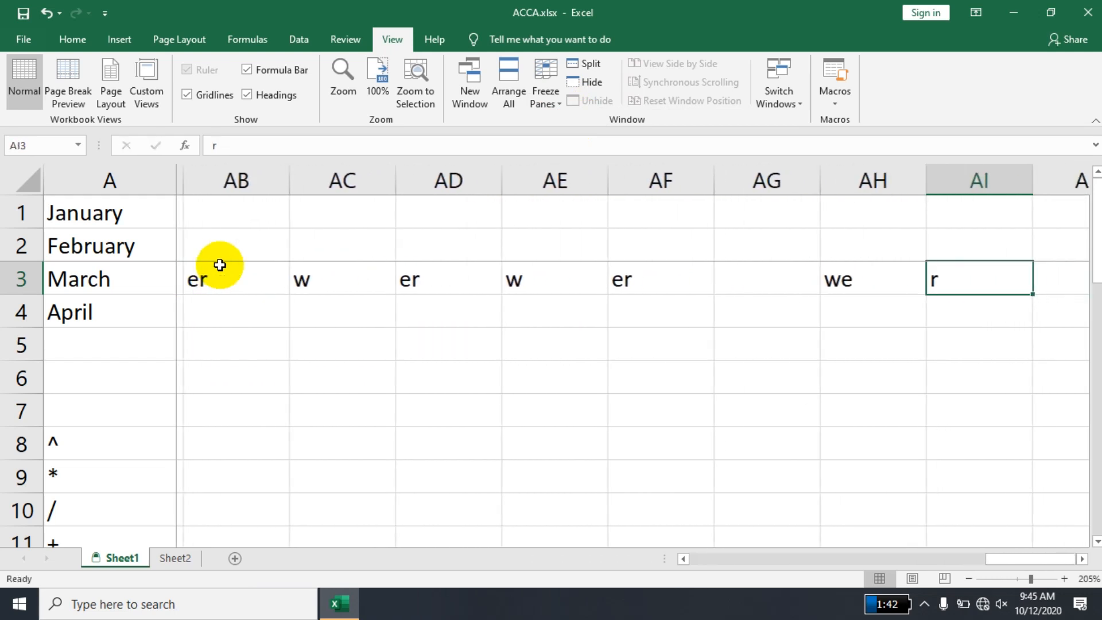
key("Right")
key("w")
key("e")
key("Right")
key("r")
key("Up")
type("wer")
key("Right")
type("w")
key("Right")
type("er")
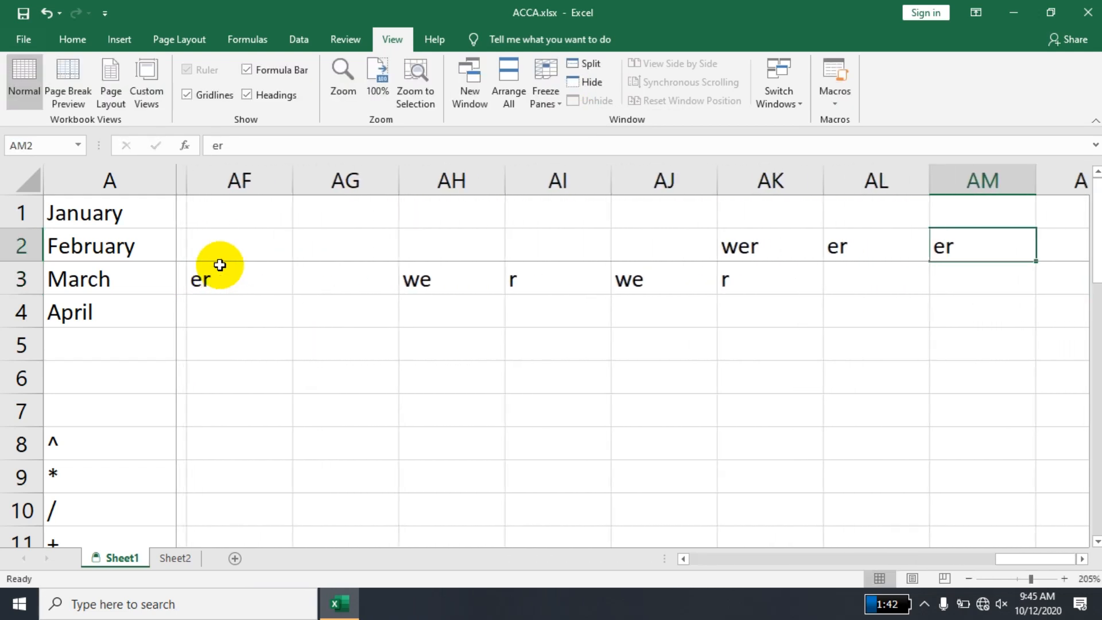
- Enter filler text such as "wer", "r" and "we" in row 1 from column AR to column AX
key("Right")
key("Right")
type("wer")
key("Right")
key("w")
key("e")
key("Right")
key("r")
key("Right")
type("wer")
key("Up")
type("wer")
key("Right")
key("w")
key("e")
key("Right")
type("we")
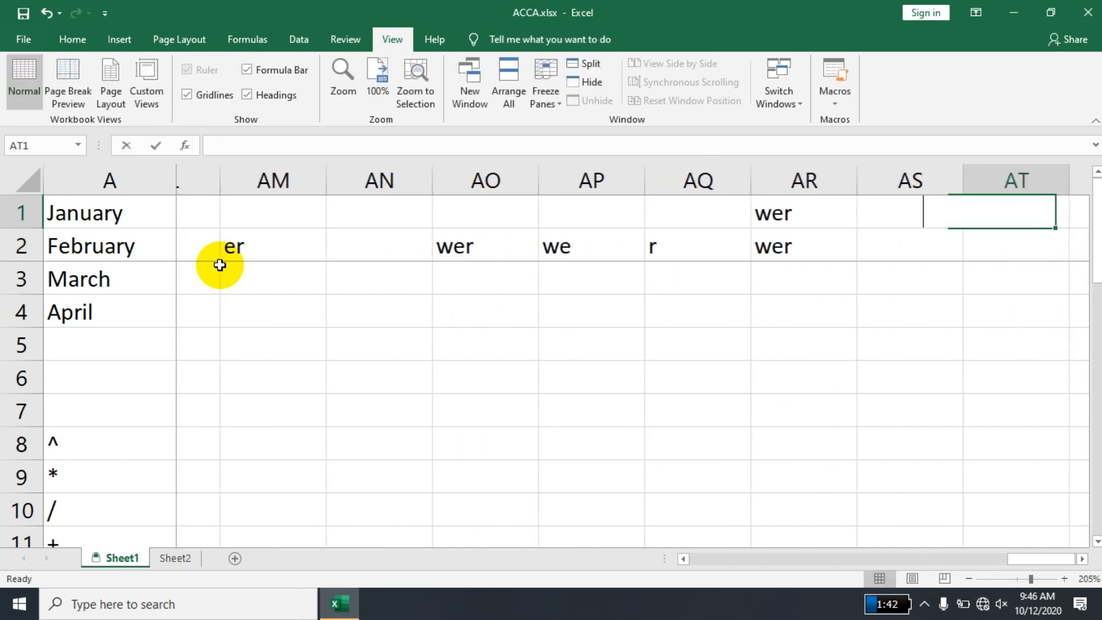
key("Right")
key("r")
key("Right")
key("w")
key("e")
key("Up")
key("Right")
key("r")
key("Right")
key("w")
key("e")
- Continue the filler text down column AX with "we", "er", "we" and "rwer" in rows 2 to 5, and "we" beside the last entry
key("Down")
key("w")
key("e")
key("Down")
key("e")
key("r")
key("Down")
type("we")
key("Down")
type("rwer")
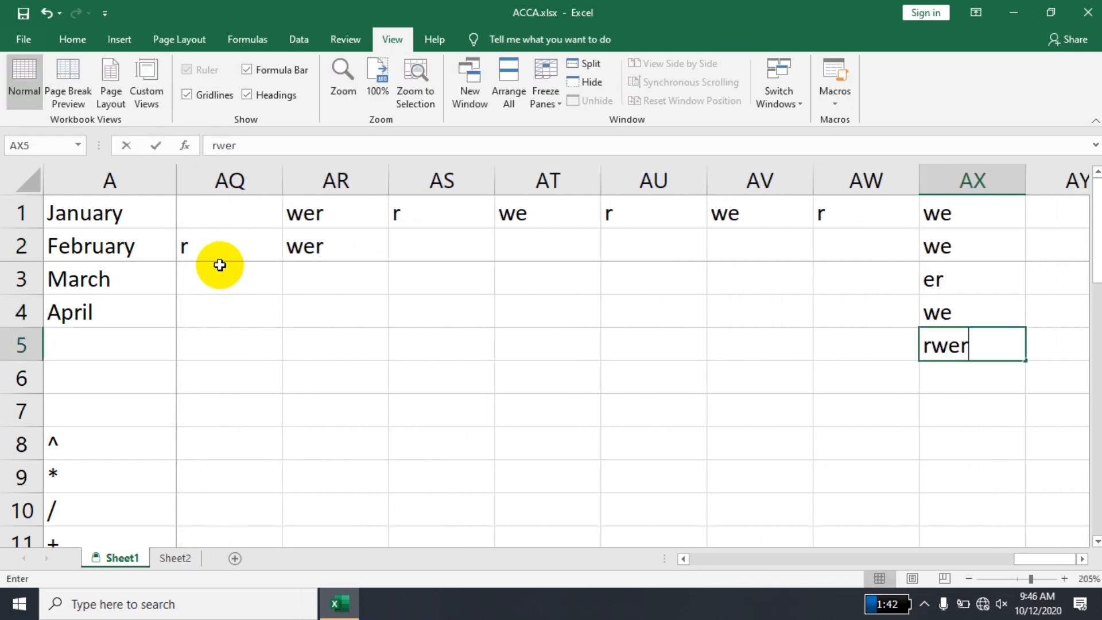
key("Right")
type("we")
- Examine how column A and rows 1 to 2 behave while returning to the first columns and going down past the weekly tables
key("Left")
key("Left")
key("Left")
key("Left")
key("Left")
key("Left")
key("Left")
key("Left")
key("Left")
key("Left")
key("Left")
key("Left")
key("Left")
key("Left")
key("Left")
key("Left")
key("Left")
key("Left")
key("Left")
key("Left")
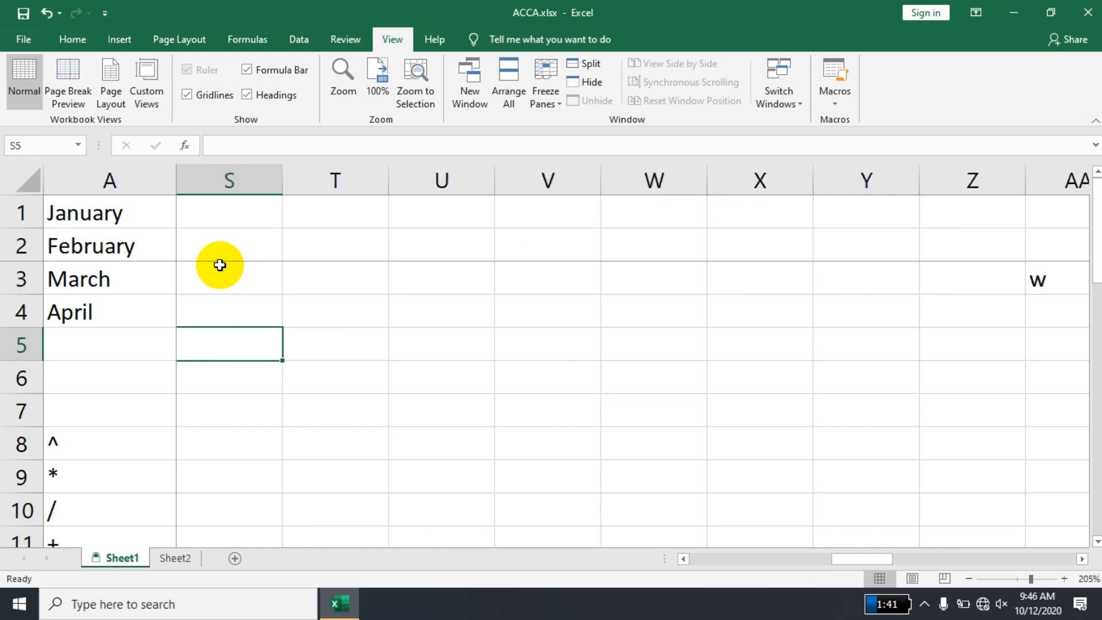
key("Left")
key("Left")
key("Down")
key("Down")
key("Down")
key("Down")
key("Down")
key("Down")
key("Down")
key("Down")
key("Down")
key("Down")
key("Down")
key("Down")
key("Down")
key("Down")
key("Down")
key("Down")
key("Down")
key("Down")
key("Down")
key("Down")
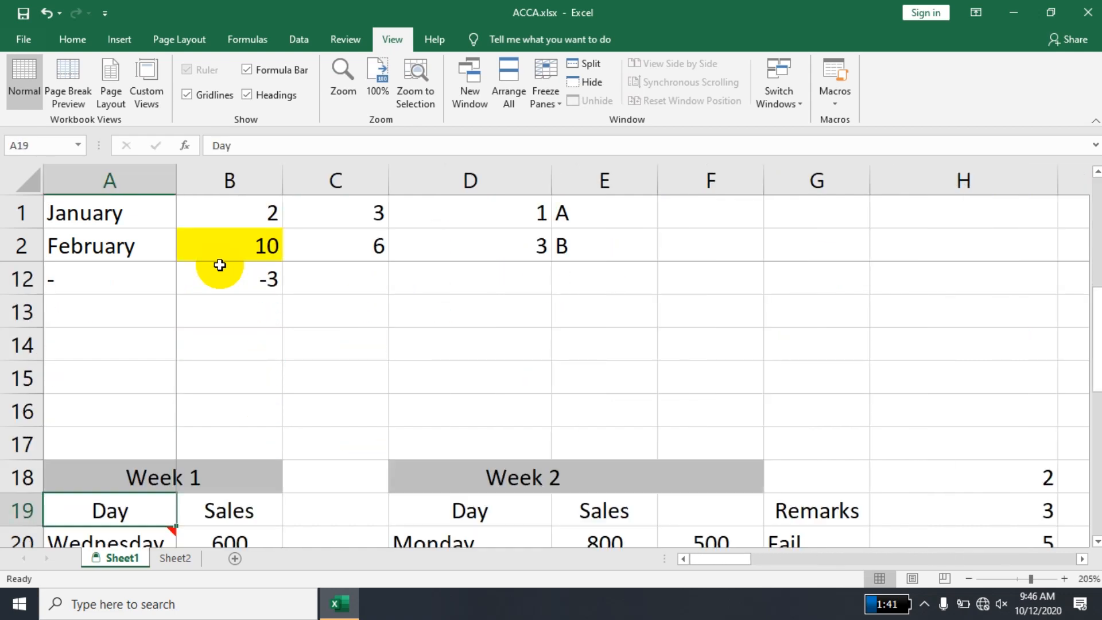
key("Right")
key("Right")
key("Down")
key("Down")
key("Down")
key("Down")
key("Down")
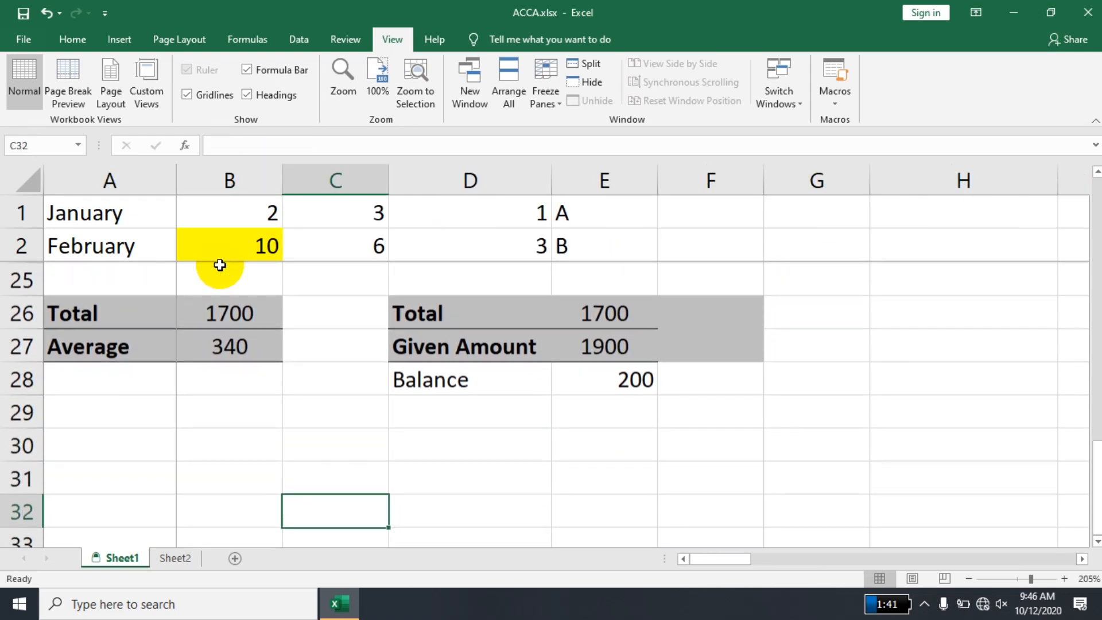
- Enter the filler text "we", "r", "we", "r" in A32:A35 and "wer" in B36
key("Left")
key("Left")
key("Down")
key("Down")
key("Down")
key("Down")
key("Right")
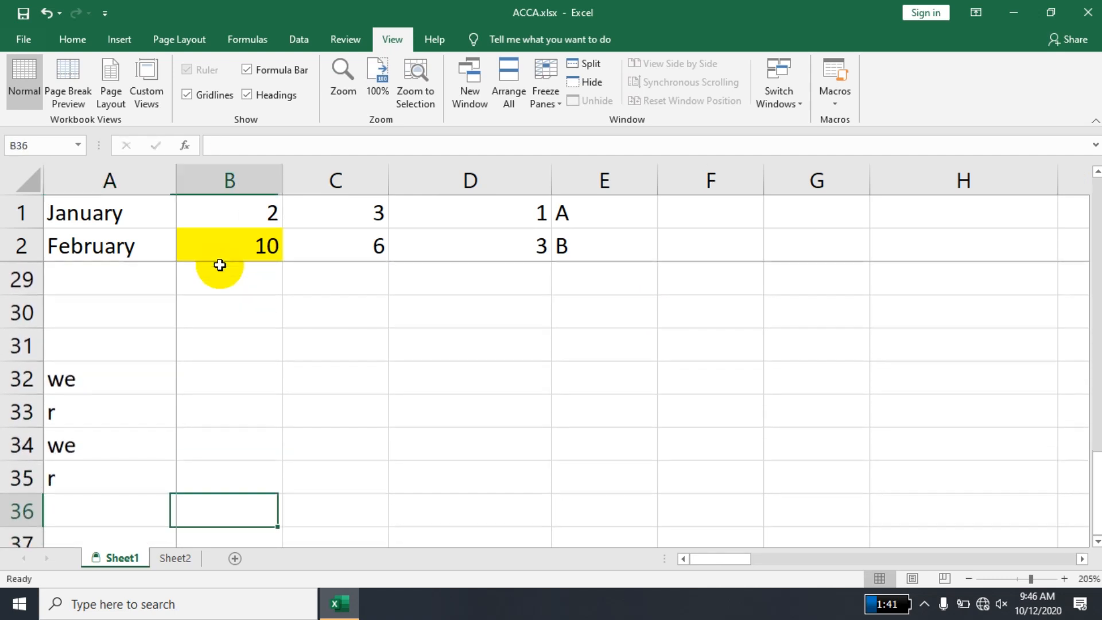
key("Right")
key("Left")
type("w")
key("Right")
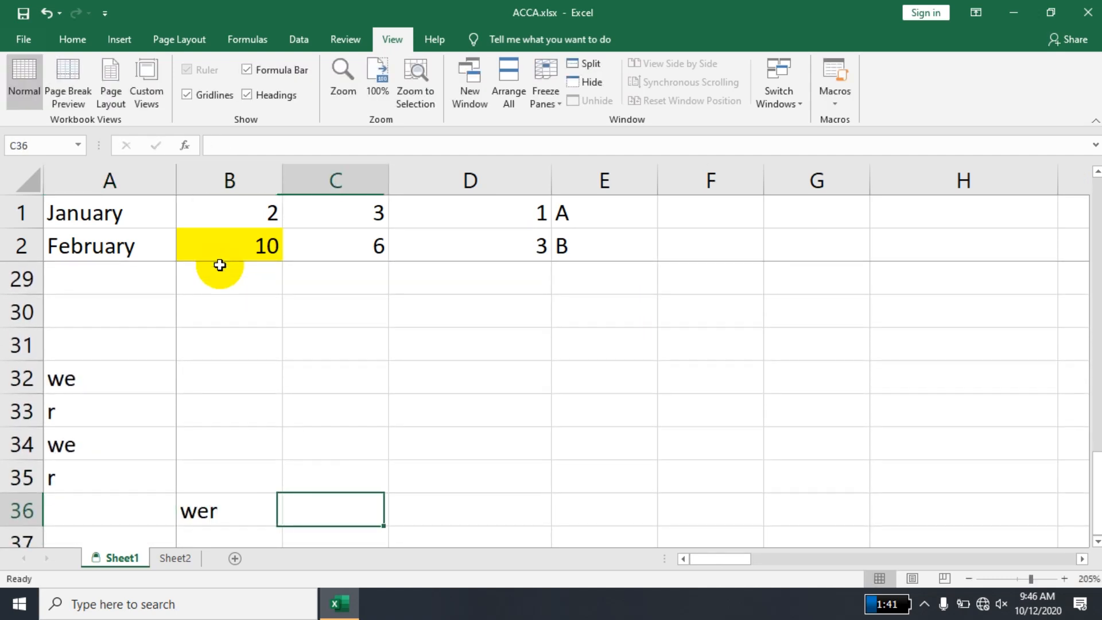
- Enter more filler text such as "we", "r" and "wer" across C36:E36 and in the cells of columns D and E down to row 39
type("we")
key("Right")
type("r")
key("Right")
type("we")
key("Down")
type("rwe")
key("Down")
type("r")
key("Down")
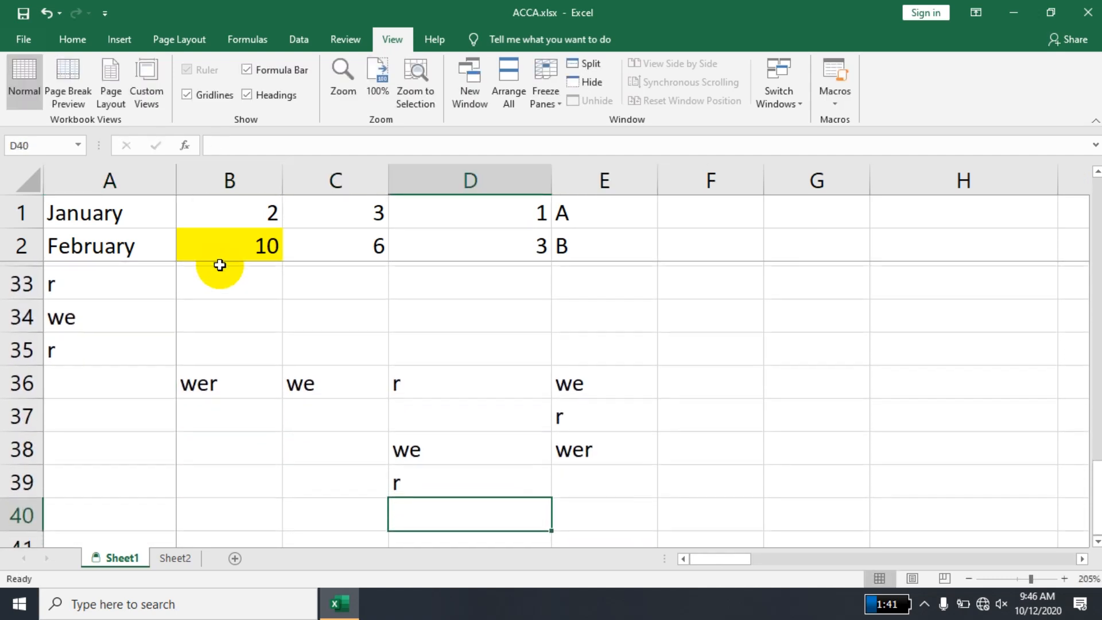
- Enter the headings "NNAME", "Roll #" and "Class" in cells B2, C2 and D2
key("Up")
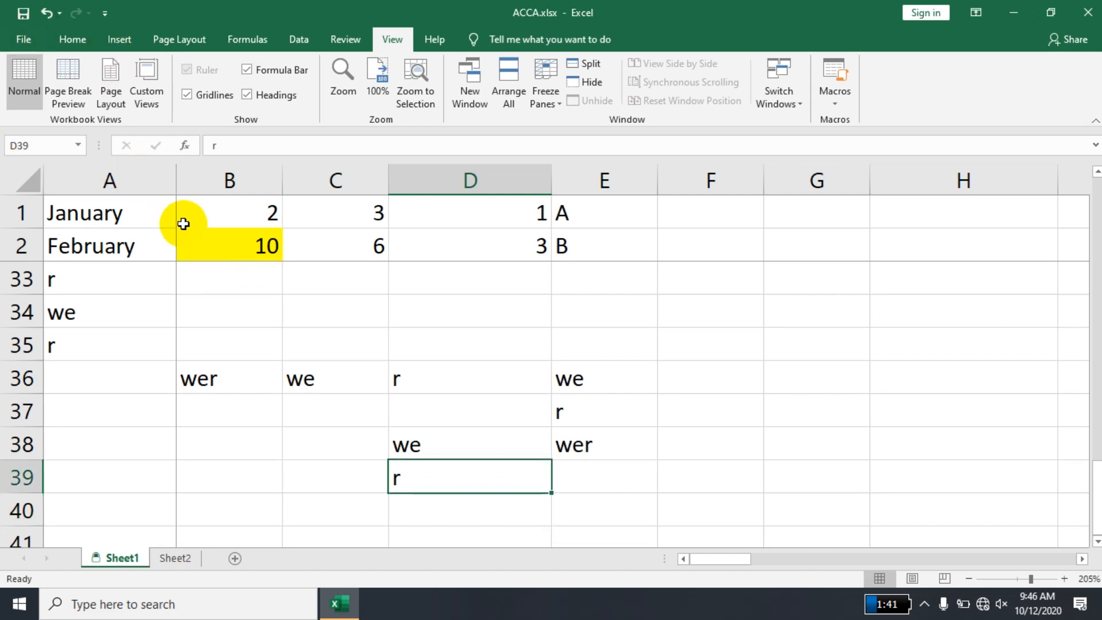
left_click(219, 245)
type("NQM")
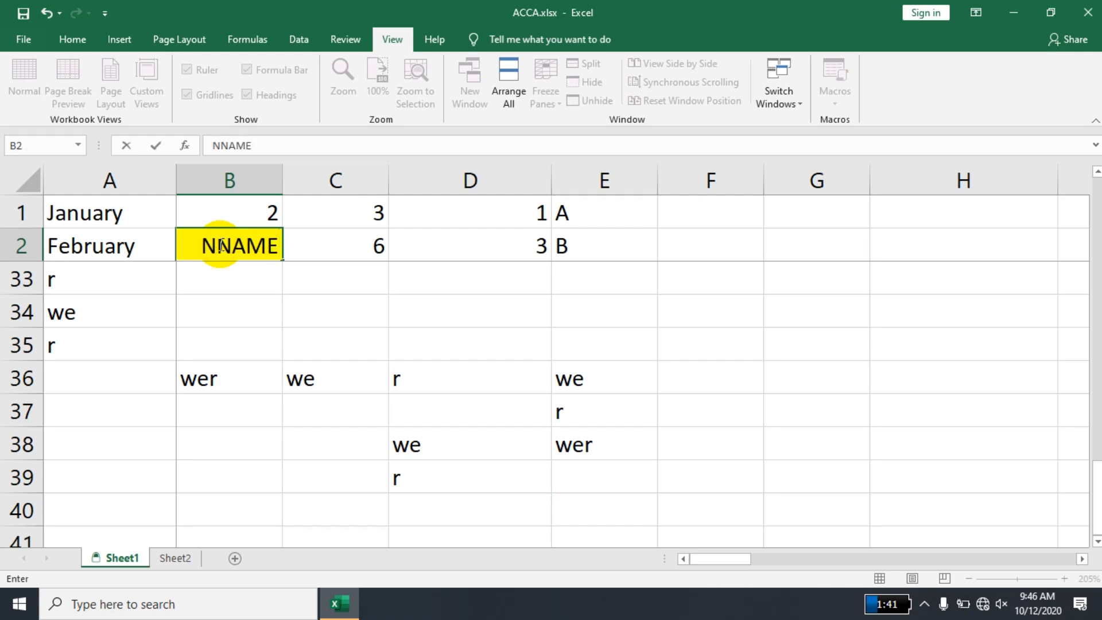
key("Tab")
type("r")
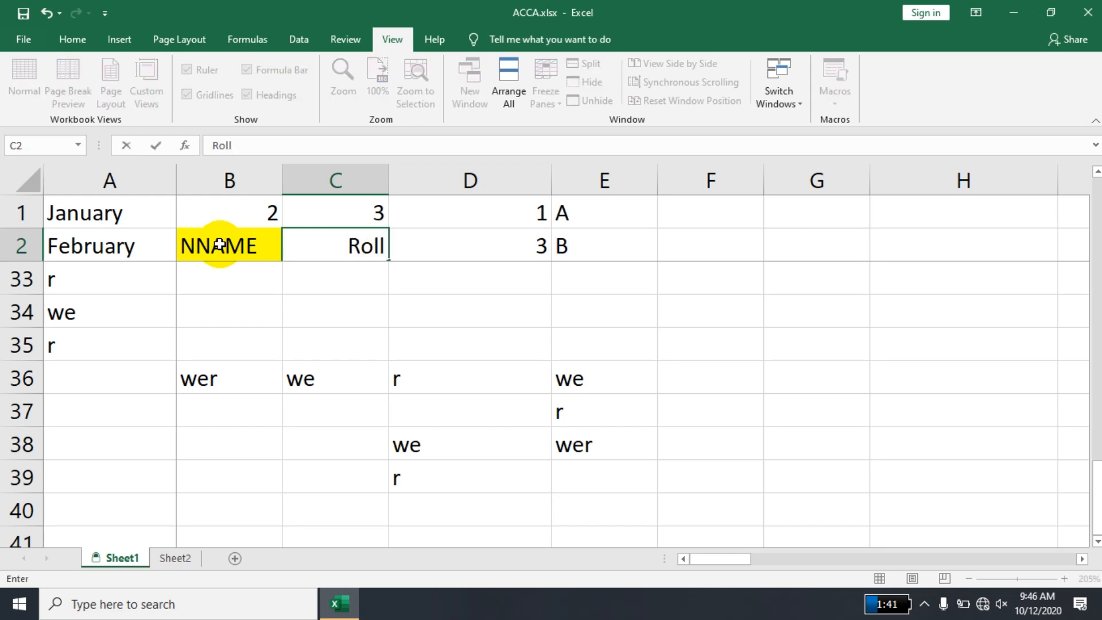
key("Tab")
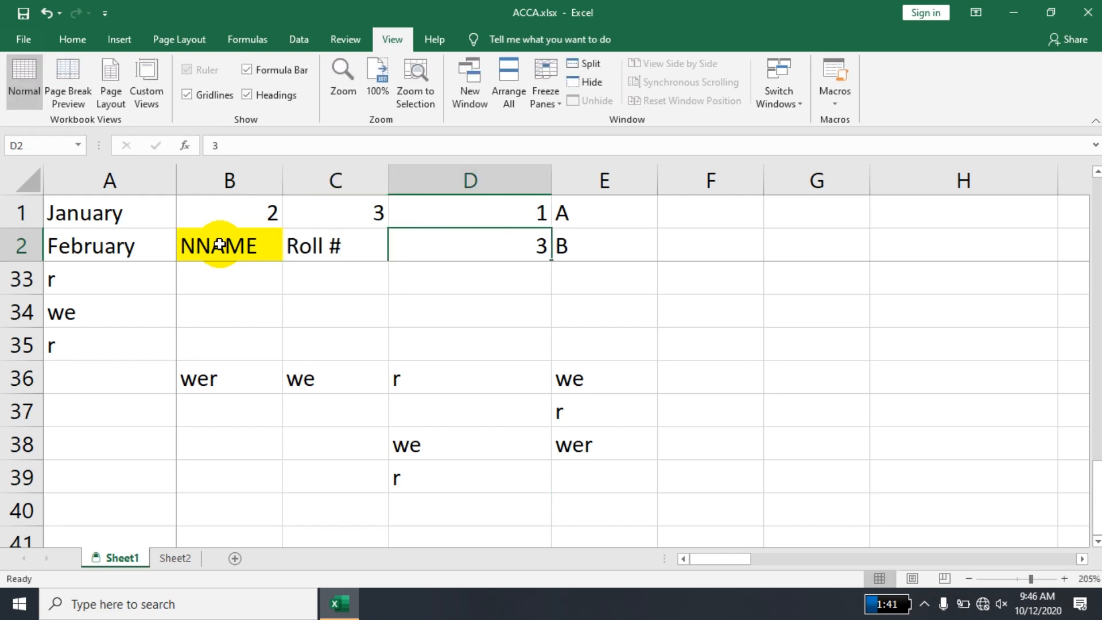
type("Class")
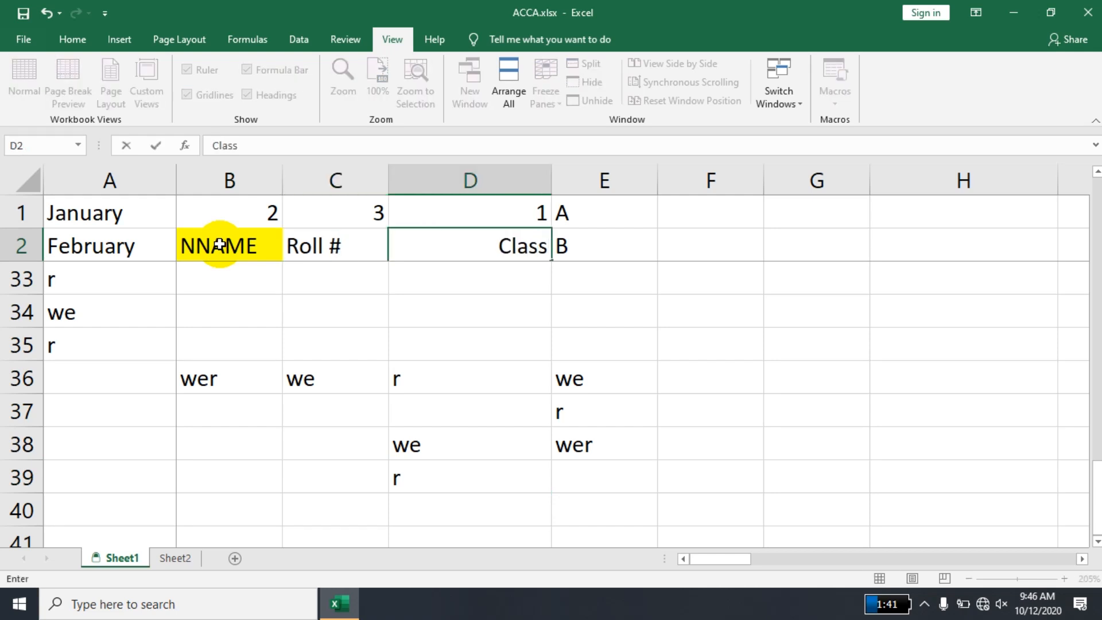
key("Tab")
- Examine how the headings in rows 1 and 2 behave while going down column B past row 36
key("Down")
key("Down")
key("Down")
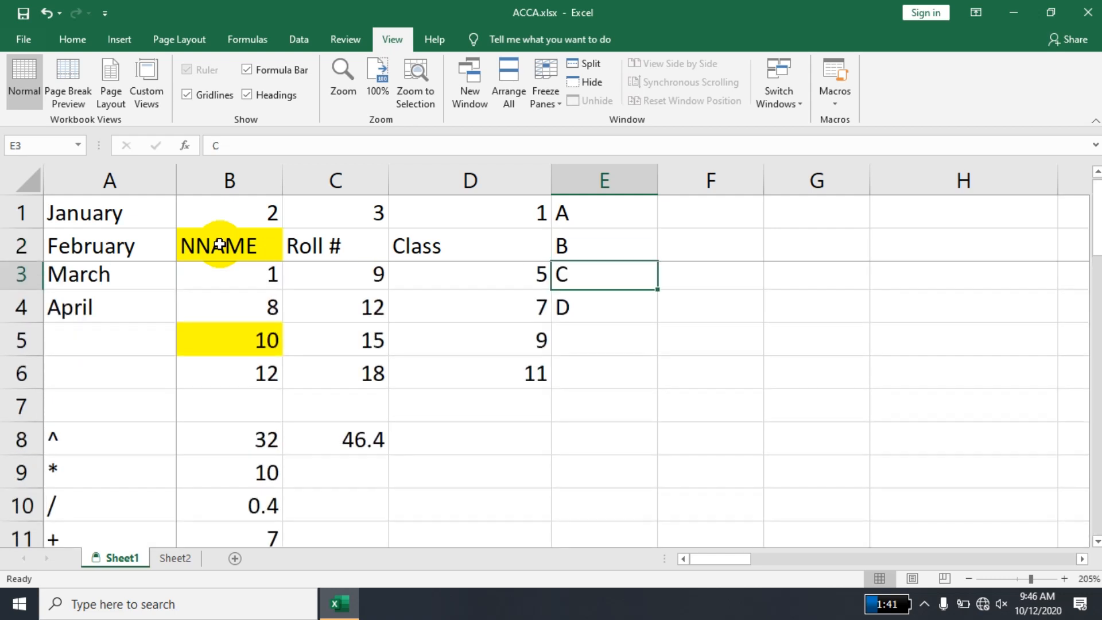
key("Left")
key("Left")
key("Left")
key("Down")
key("Down")
key("Down")
key("Down")
key("Down")
key("Down")
key("Down")
key("Down")
key("Down")
key("Down")
key("Down")
key("Down")
key("Down")
key("Down")
key("Down")
key("Down")
key("Down")
key("Down")
key("Down")
key("Down")
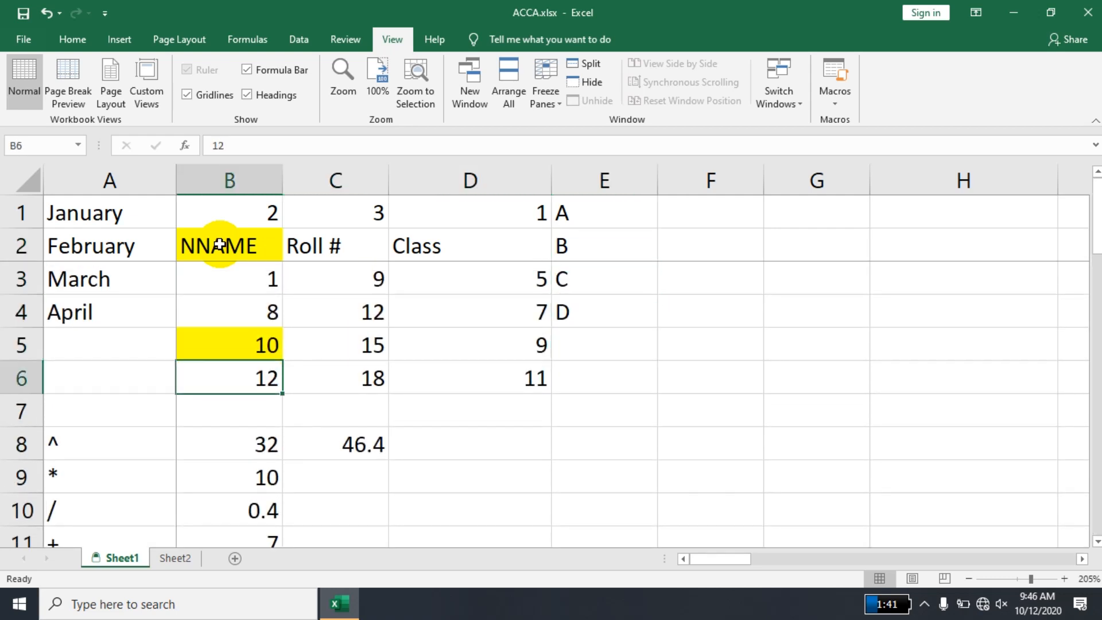
key("Down")
key("Down")
key("Down")
key("Down")
key("Down")
key("Down")
key("Down")
key("Down")
key("Down")
key("Down")
key("Down")
key("Down")
key("Down")
key("Down")
key("Down")
key("Down")
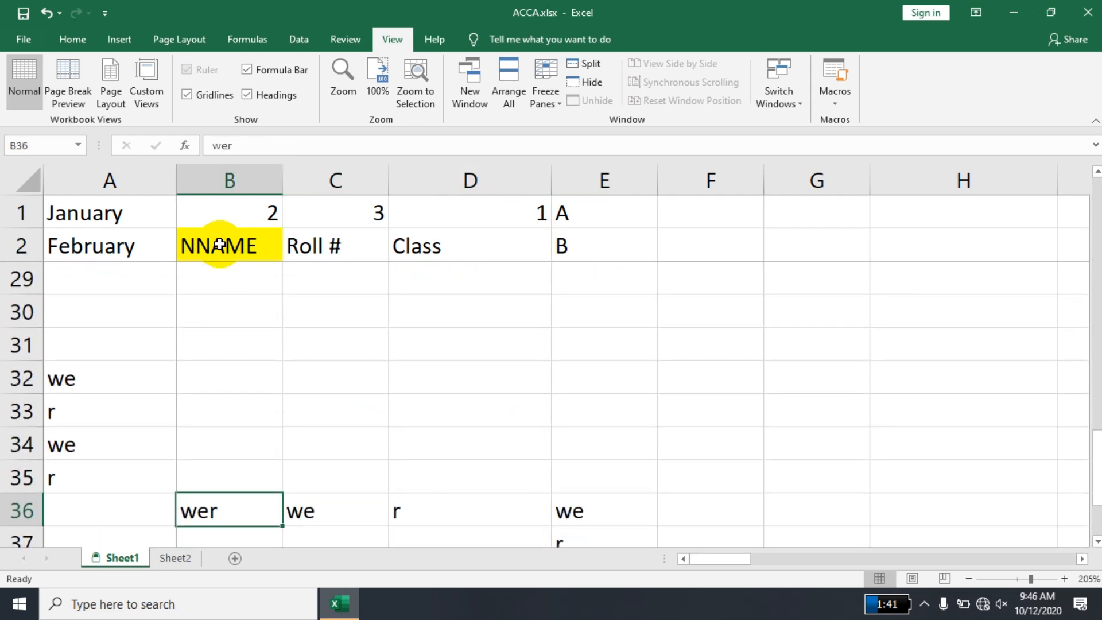
- Enter filler text such as "as", "d" and "sd" down column B in rows 51 to 60, leaving B57 empty
type("as")
key("Down")
type("d")
key("Down")
type("as")
key("Down")
type("sd")
key("Down")
key("Down")
type("as")
key("Down")
type("d")
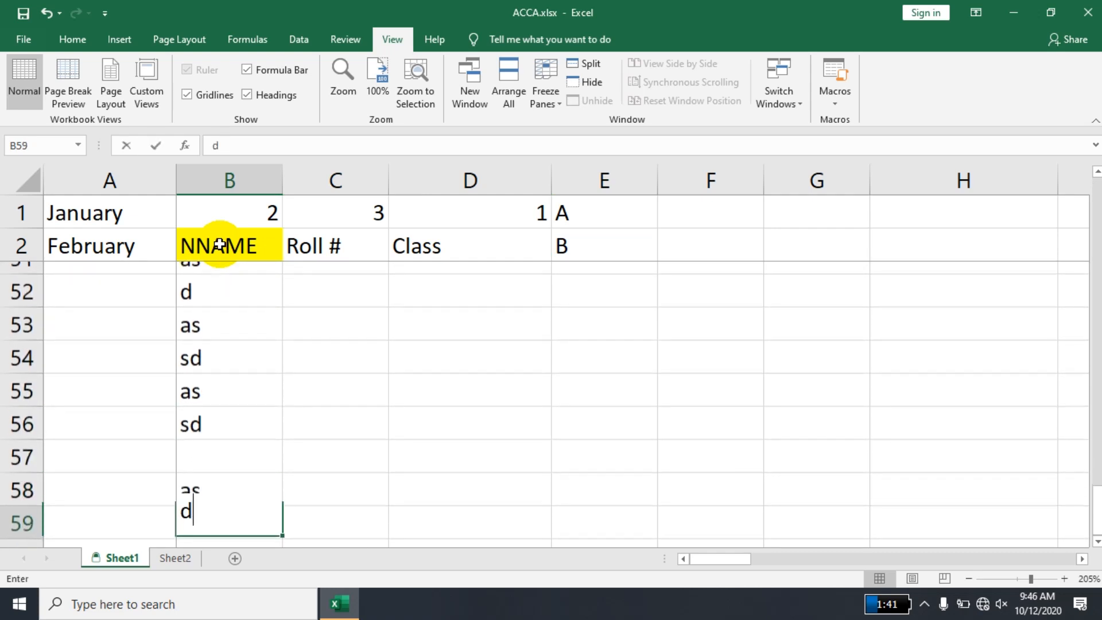
- Enter the filler text "as", "asd", "as", "d" and "as" in C56 and C58:C61
key("Down")
type("as")
key("Right")
key("Down")
type("da")
type("d")
- Enter the filler text "as", "d", "as", "d", "as" in D56:D60 and "sd", "asd", "asd" in E58:E60
key("Down")
type("as")
key("Up")
key("Up")
key("Up")
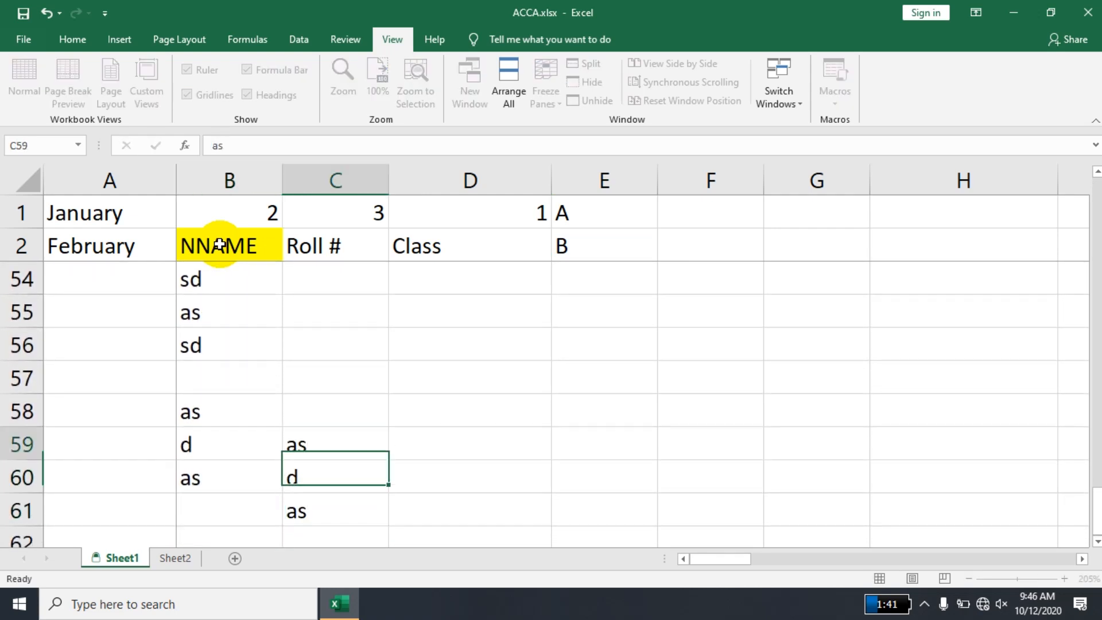
type("asd")
key("Up")
key("Up")
type("as")
key("Right")
type("d")
key("Down")
type("as")
key("Right")
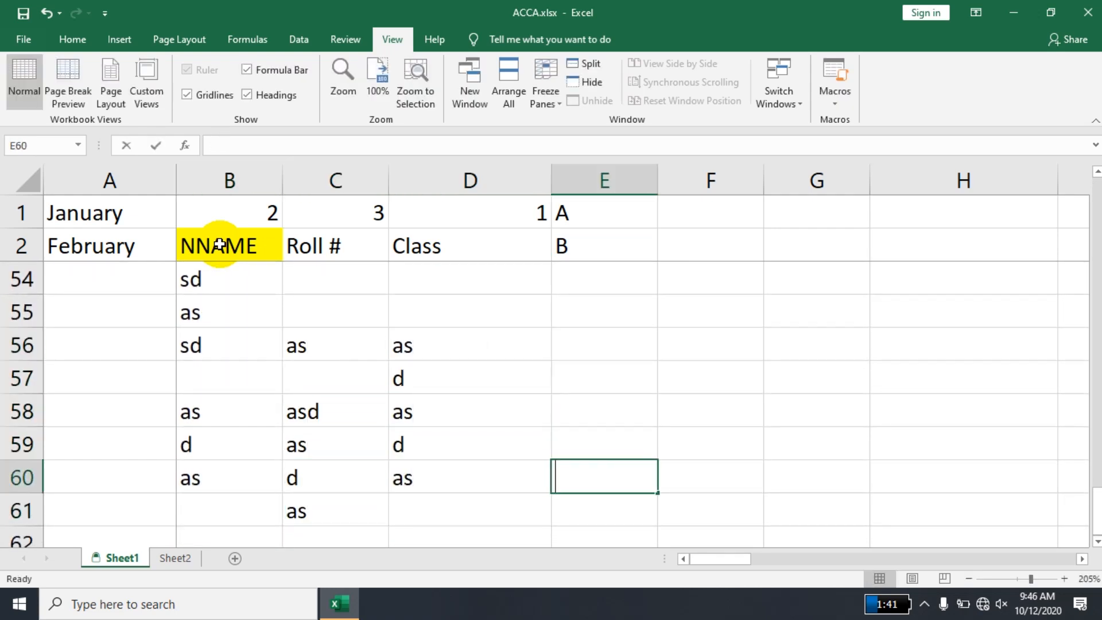
type("asd")
key("Up")
type("asd")
key("Up")
type("sd")
key("Up")
key("Left")
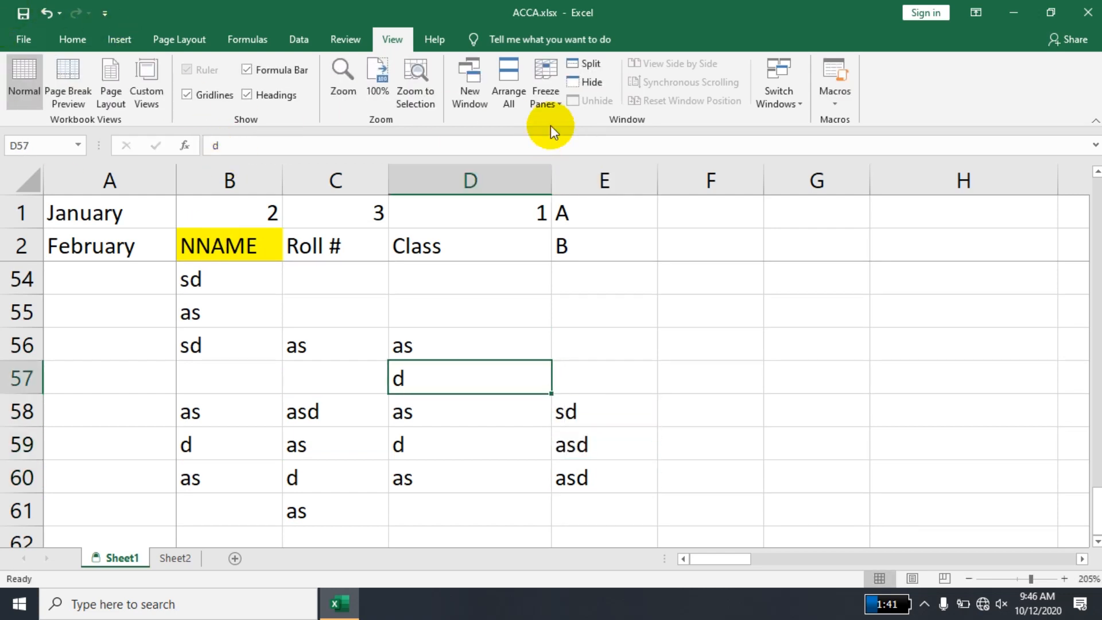
- Unfreeze the panes and examine how the heading rows behave while moving down column D and back to row 1
left_click(542, 109)
left_click(568, 123)
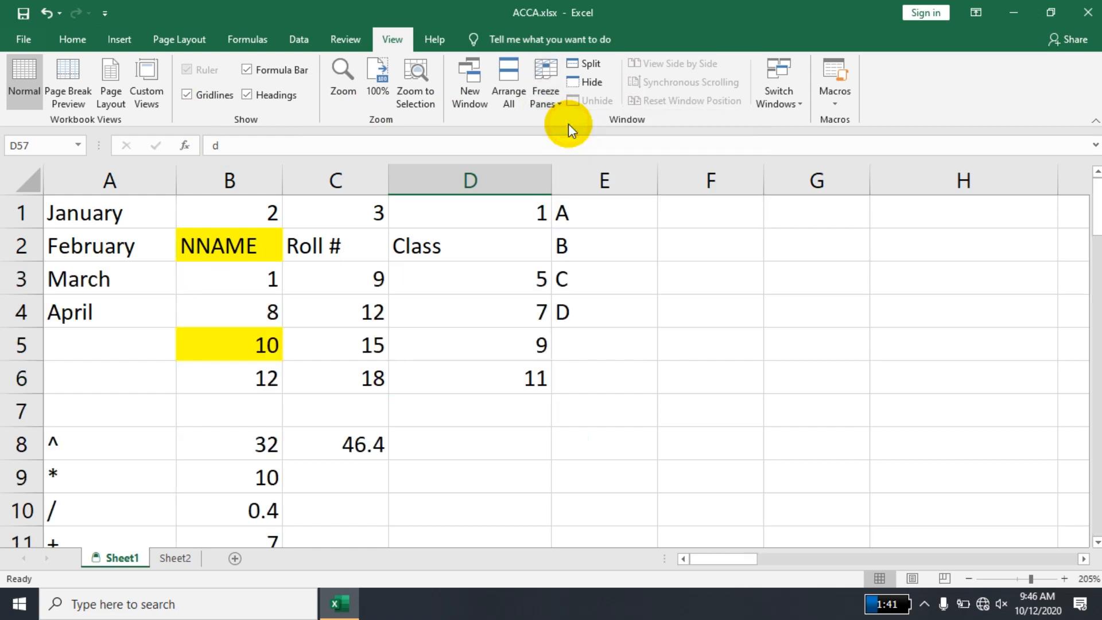
key("Down")
key("Down")
key("Down")
key("Down")
key("Down")
key("Down")
key("Down")
key("Down")
key("Down")
key("Down")
key("Down")
key("Down")
key("Down")
key("Down")
key("Down")
key("Down")
key("Down")
key("Down")
key("Down")
key("Down")
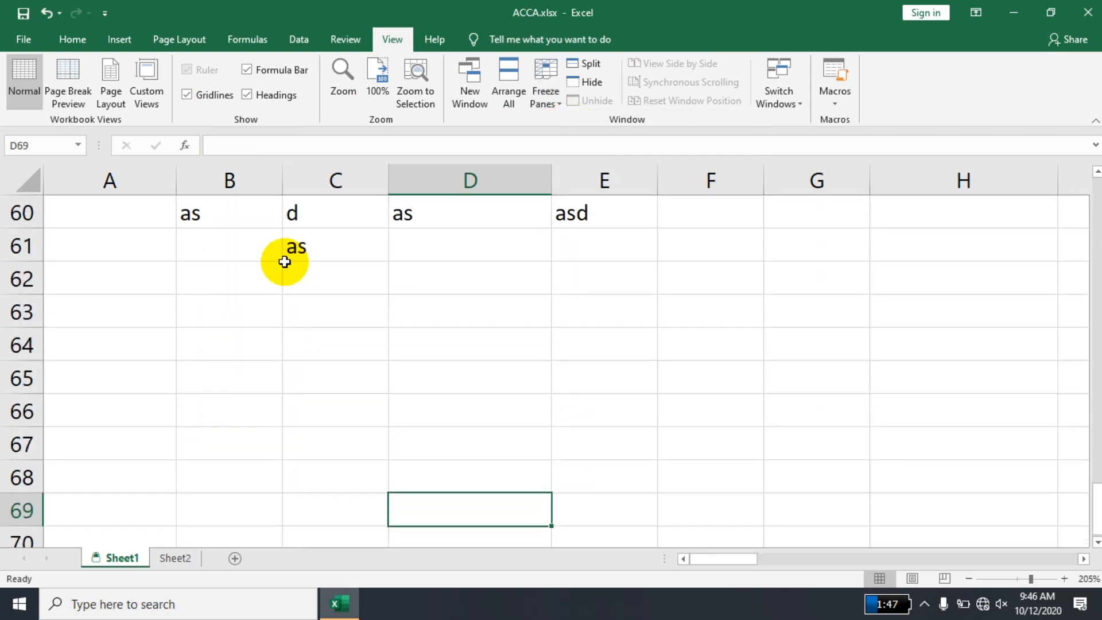
key("Up")
key("Up")
key("Up")
key("Up")
key("Up")
key("Up")
key("Up")
key("Up")
key("Up")
key("Up")
key("Up")
key("Up")
key("Up")
key("Up")
key("Up")
key("Up")
key("Up")
key("Up")
key("Up")
key("Up")
key("Up")
key("Up")
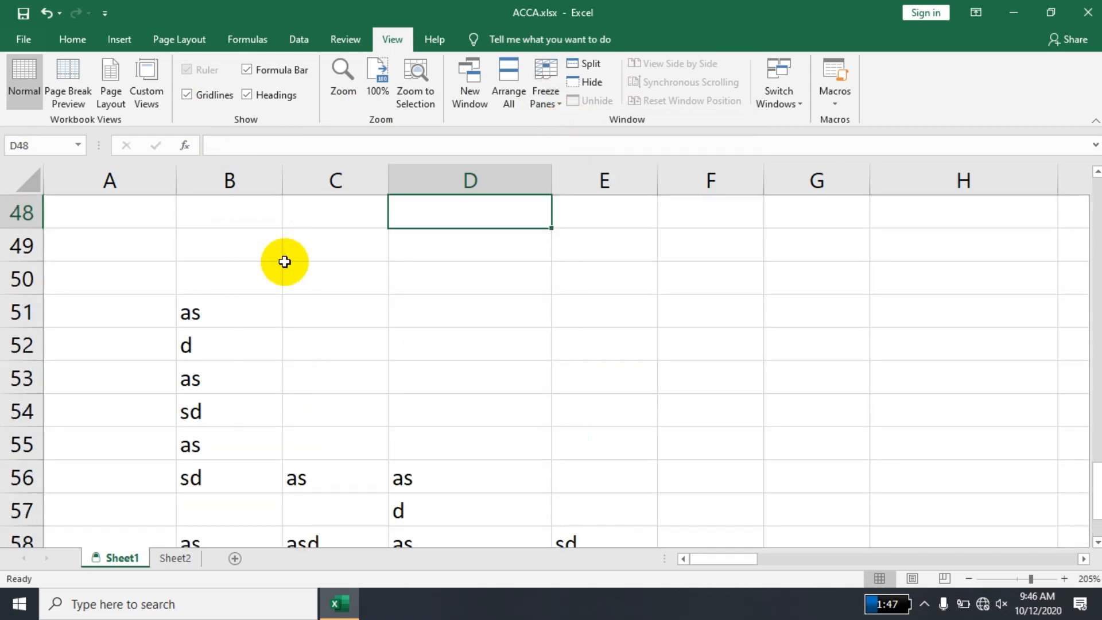
key("Up")
key("Up")
key("Up")
key("Up")
key("Up")
key("Up")
key("Up")
key("Up")
key("Up")
key("Up")
key("Up")
key("Up")
key("Up")
key("Up")
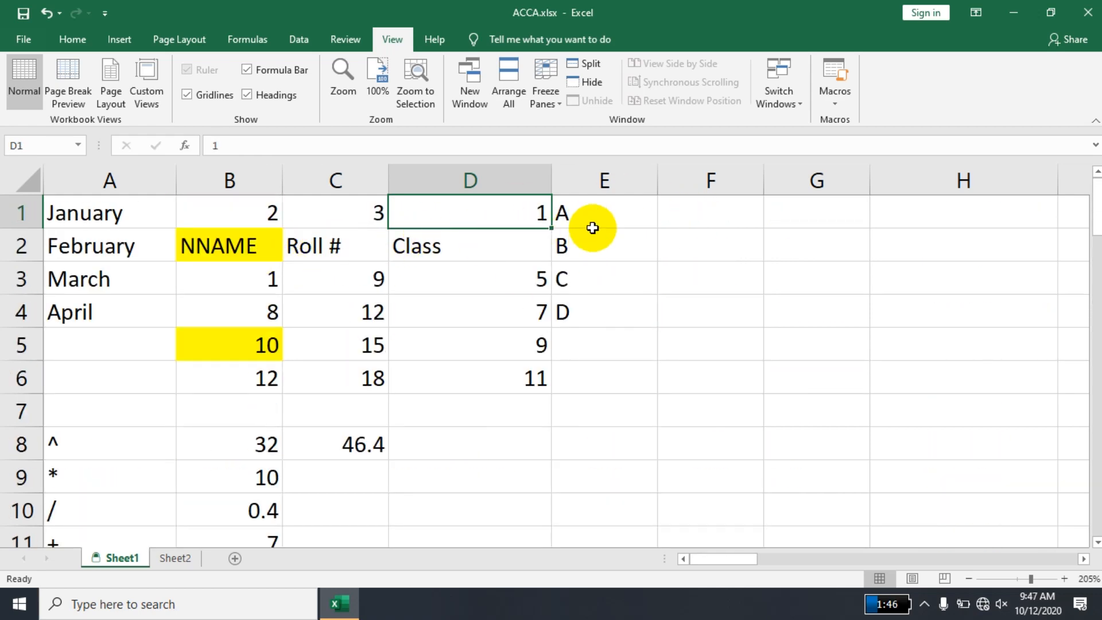
- Freeze columns A to D from cell E1 and select cells on both sides of the dividing line
left_click(591, 222)
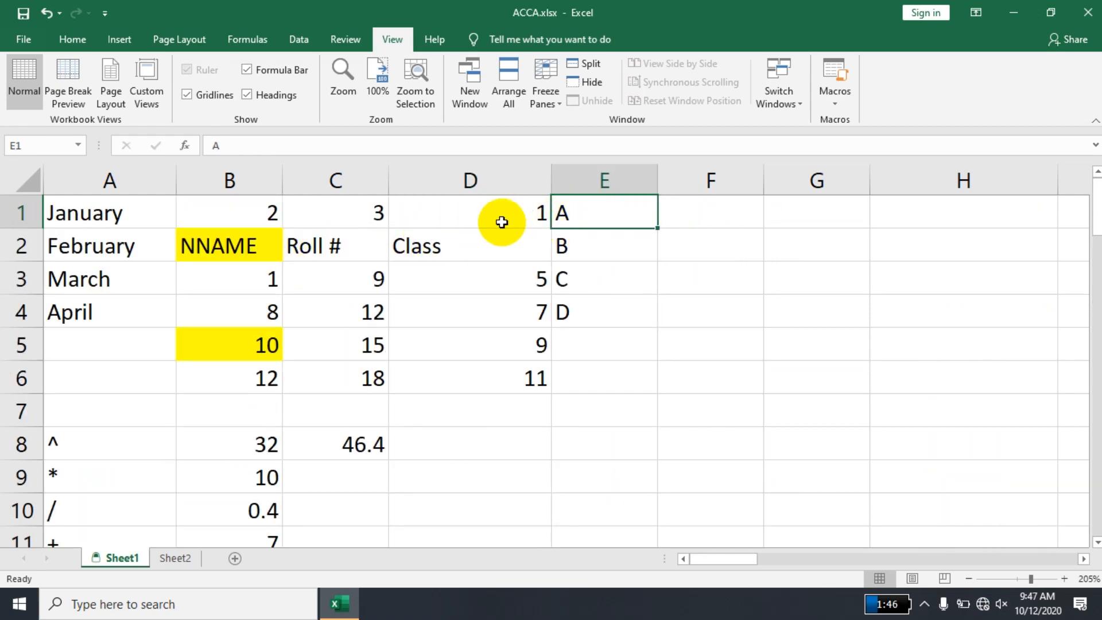
left_click(535, 101)
left_click(546, 128)
left_click(525, 275)
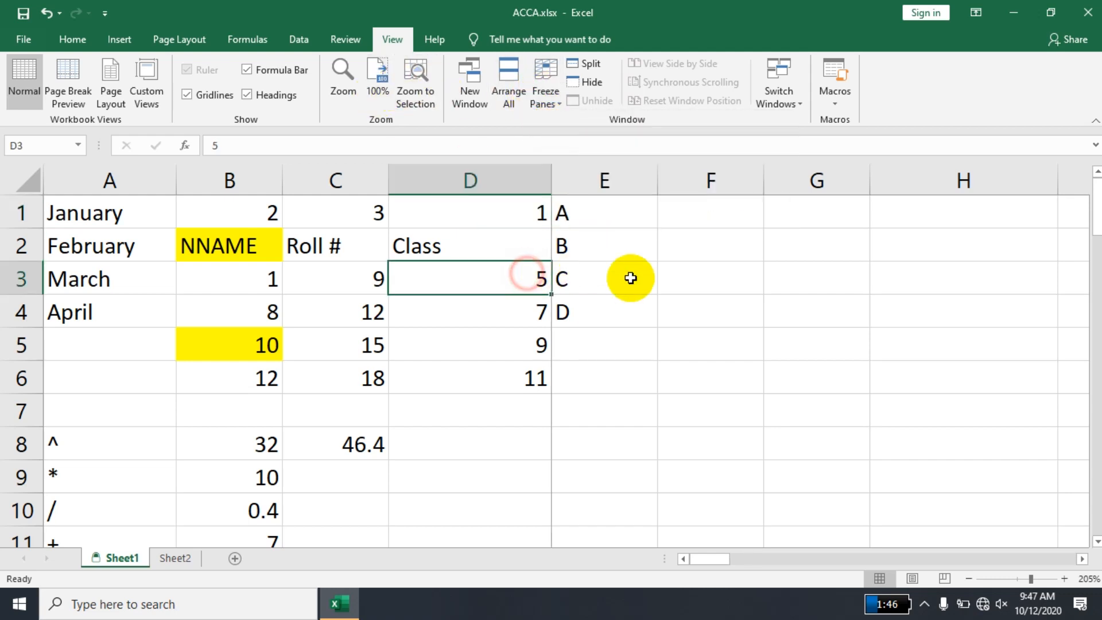
left_click(667, 285)
left_click(377, 312)
left_click(689, 331)
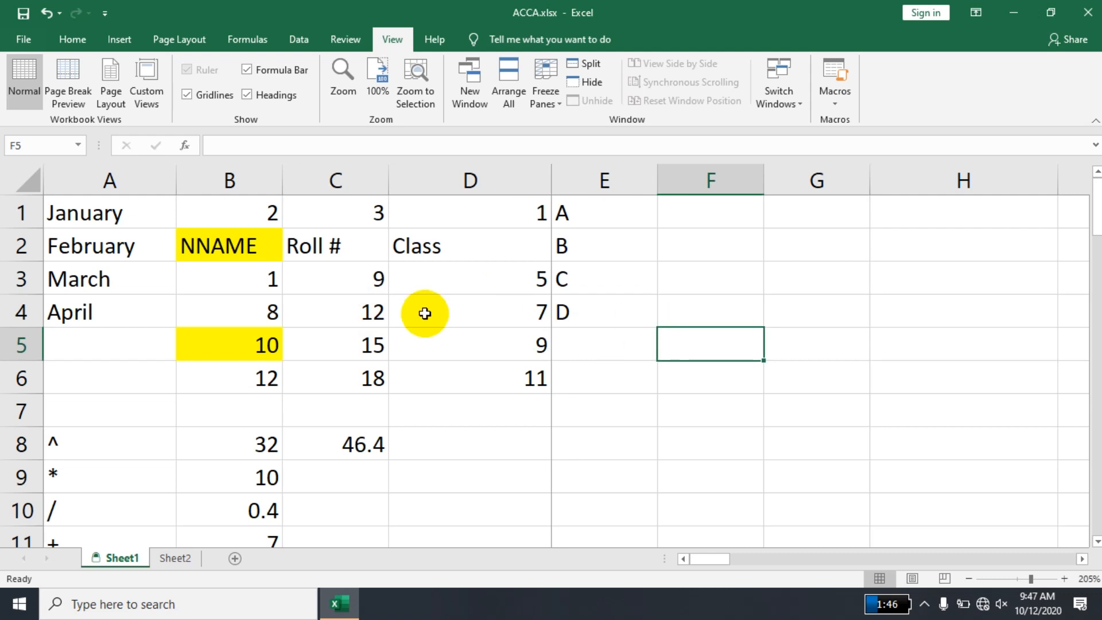
- Replace the frozen columns with frozen rows 1 to 6, using cell A7 as the freeze position
left_click(77, 414)
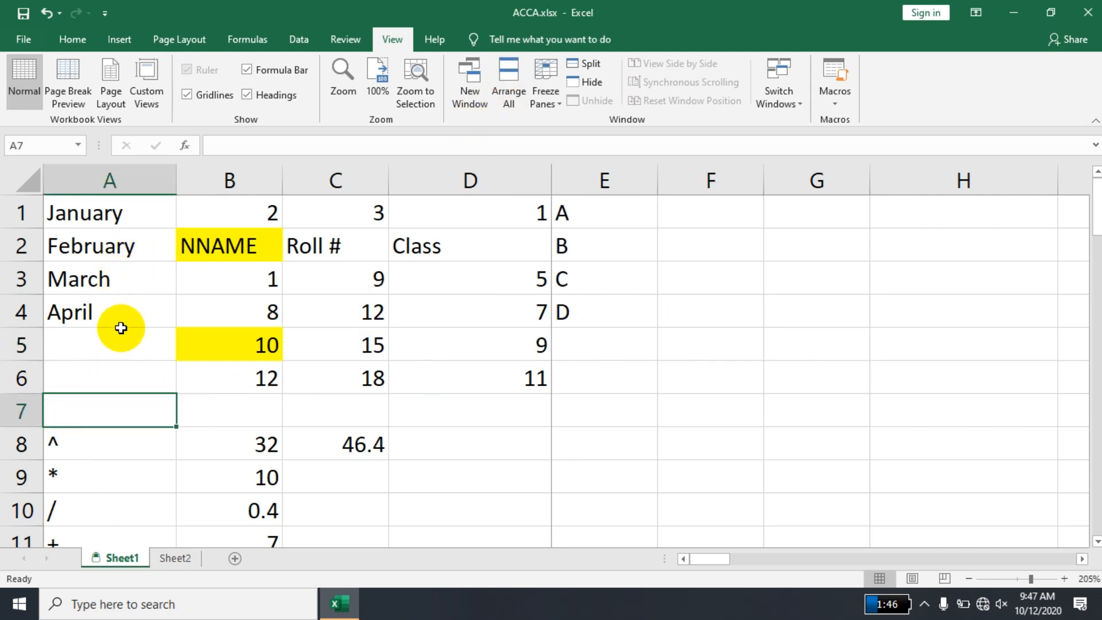
left_click(545, 87)
left_click(560, 118)
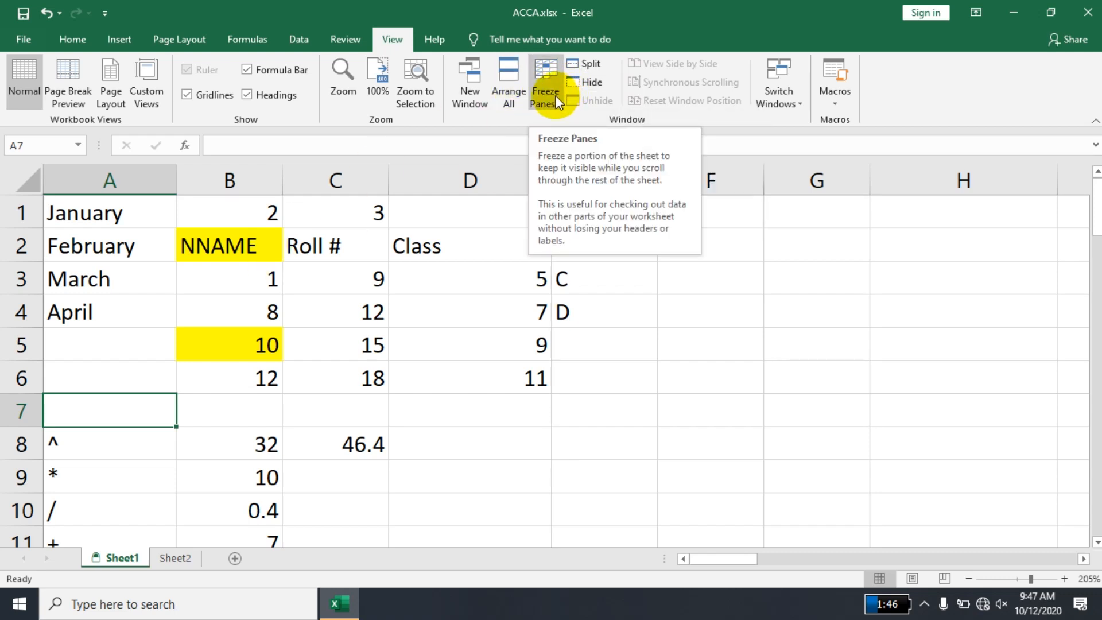
left_click(565, 101)
left_click(562, 133)
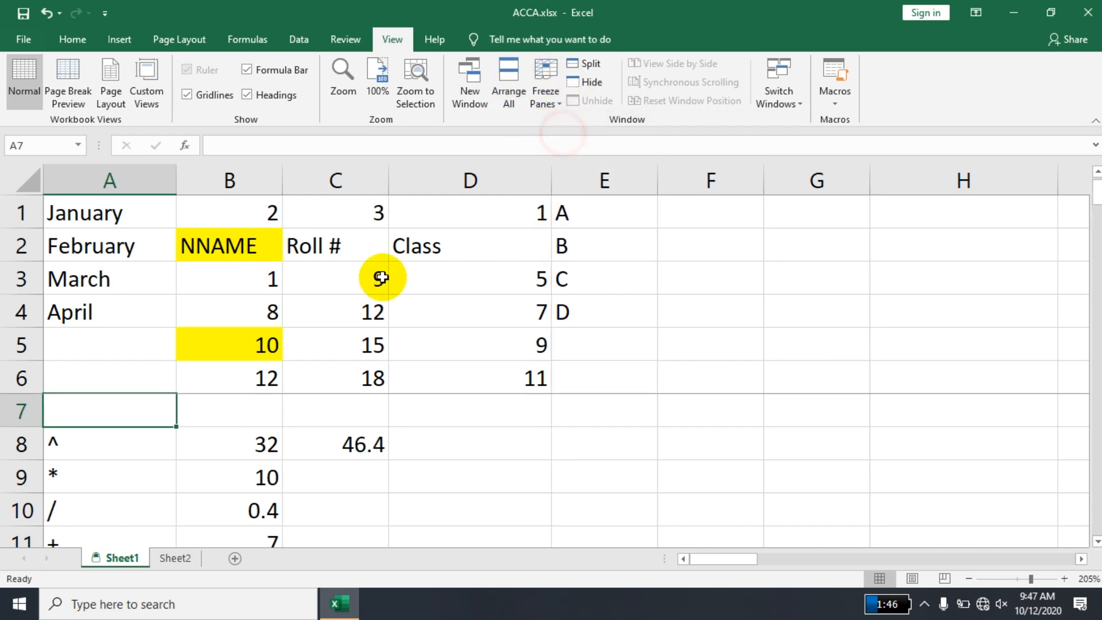
- Examine how rows 1 to 6 behave while moving down to row 38 and across the columns
left_click(112, 451)
key("Down")
key("Down")
key("Down")
key("Down")
key("Down")
key("Down")
key("Down")
key("Down")
key("Down")
key("Down")
key("Down")
key("Down")
key("Down")
key("Down")
key("Down")
key("Down")
key("Down")
key("Down")
key("Down")
key("Down")
key("Down")
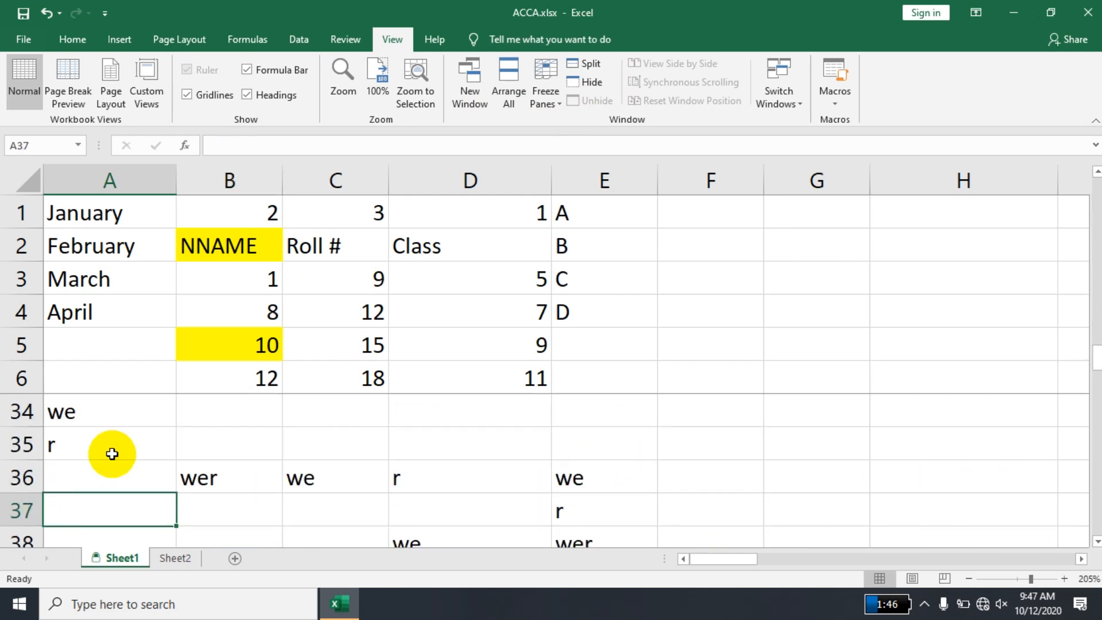
key("Right")
key("Right")
key("Right")
key("Right")
key("Right")
key("Right")
key("Right")
key("Right")
key("Right")
key("Right")
key("Right")
key("Right")
key("Right")
key("Right")
key("Right")
key("Right")
key("Right")
key("Right")
key("Left")
key("Left")
key("Left")
key("Left")
key("Left")
key("Left")
key("Left")
key("Left")
key("Left")
key("Left")
key("Left")
key("Left")
key("Left")
key("Left")
key("Left")
key("Left")
key("Left")
key("Left")
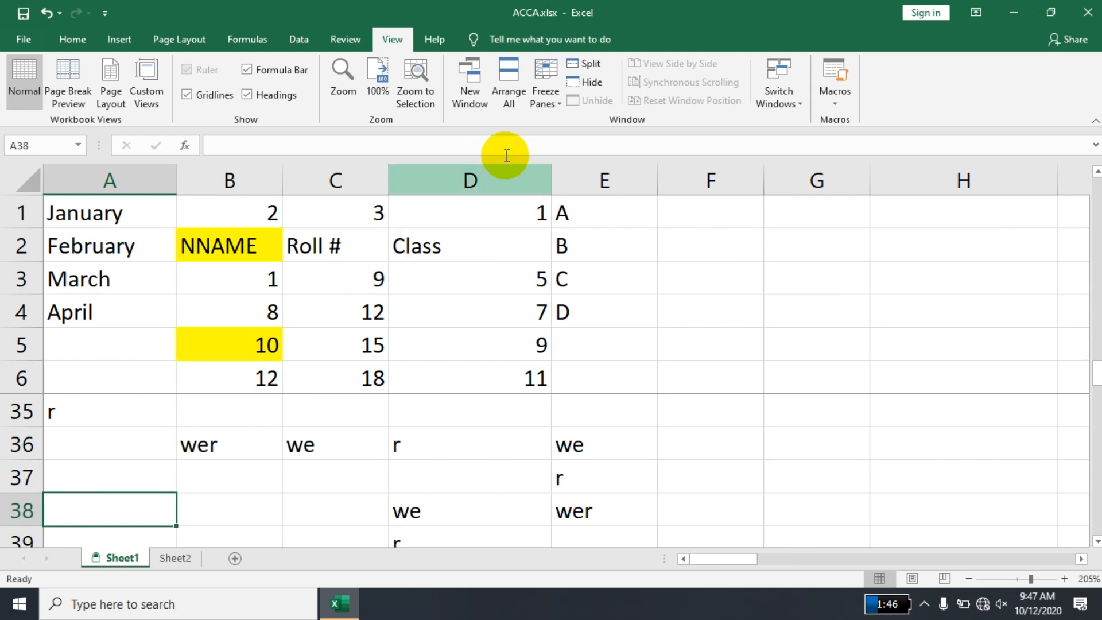
- Unfreeze the panes and split the sheet into four panes at cell E7
left_click(534, 105)
left_click(559, 118)
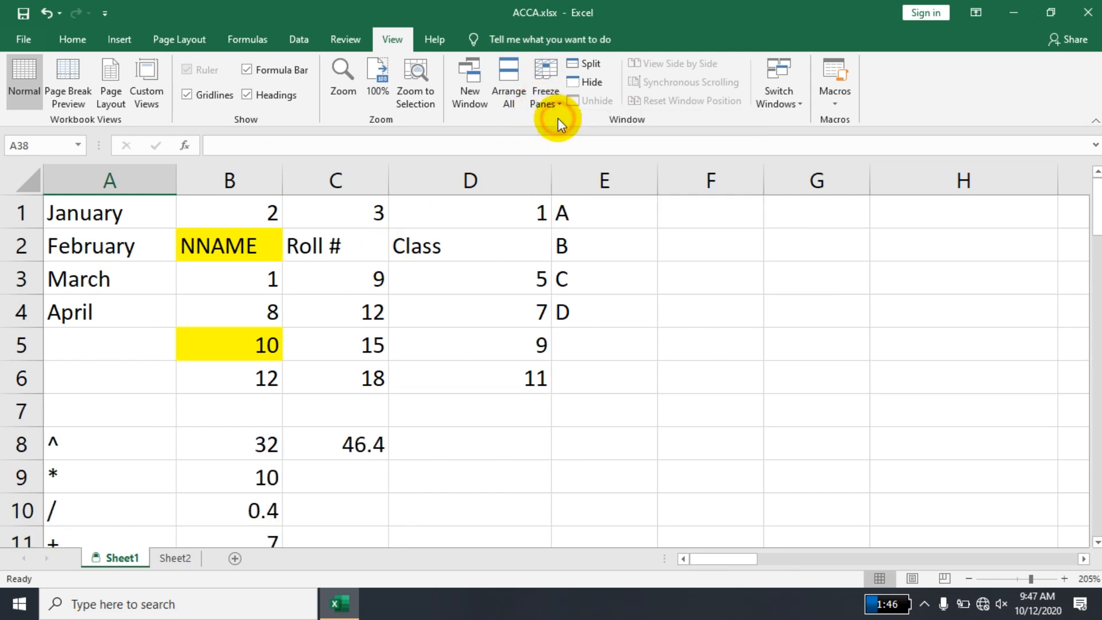
left_click(366, 310)
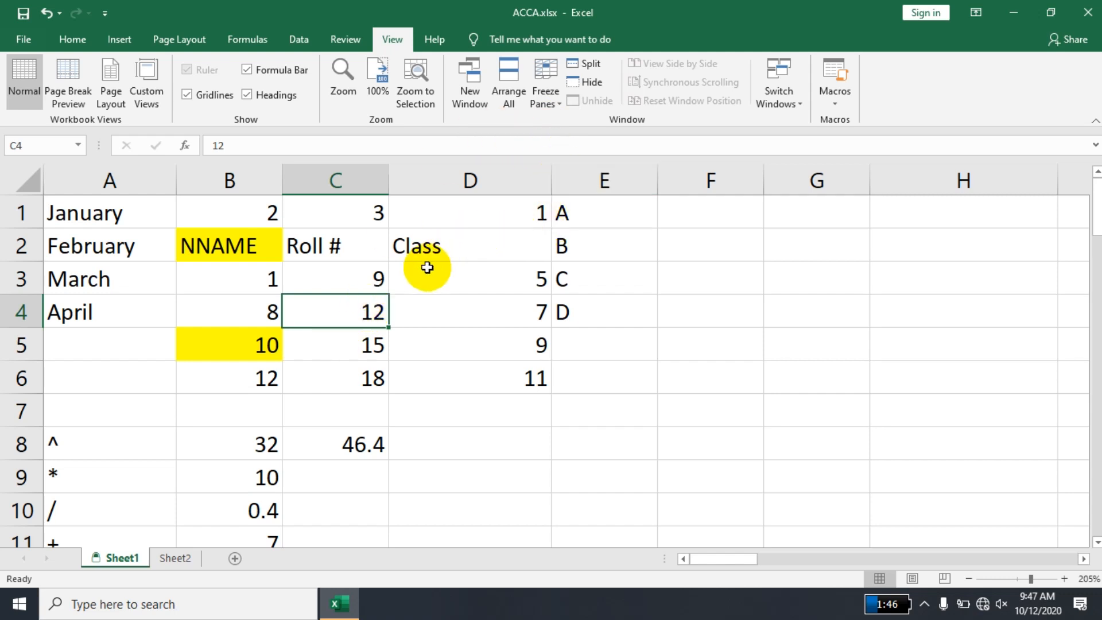
left_click(216, 280)
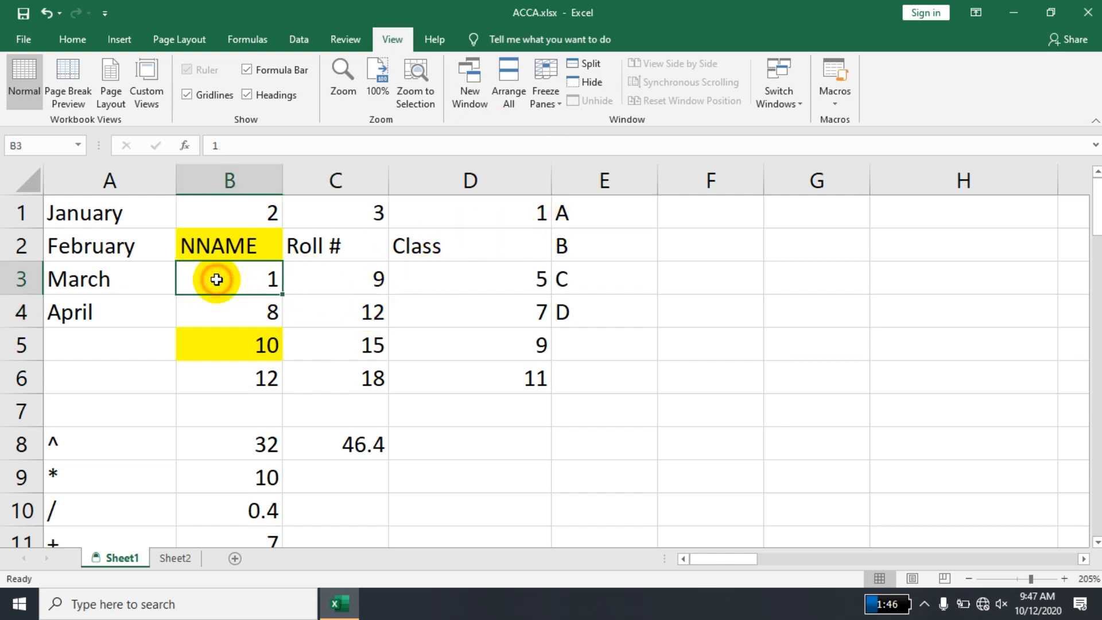
left_click(578, 419)
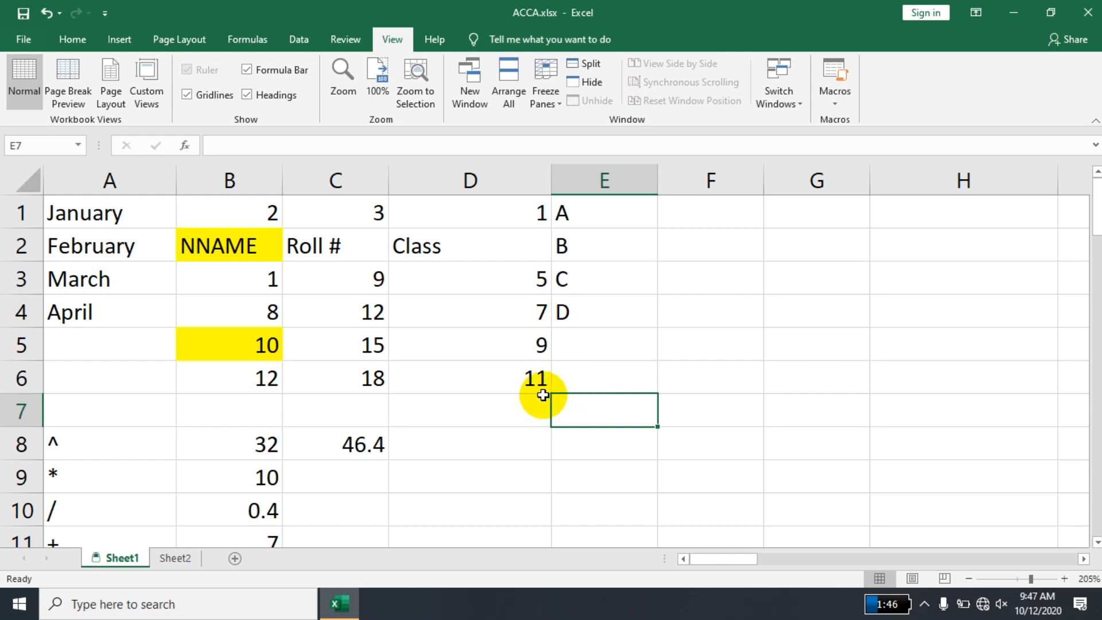
left_click(585, 67)
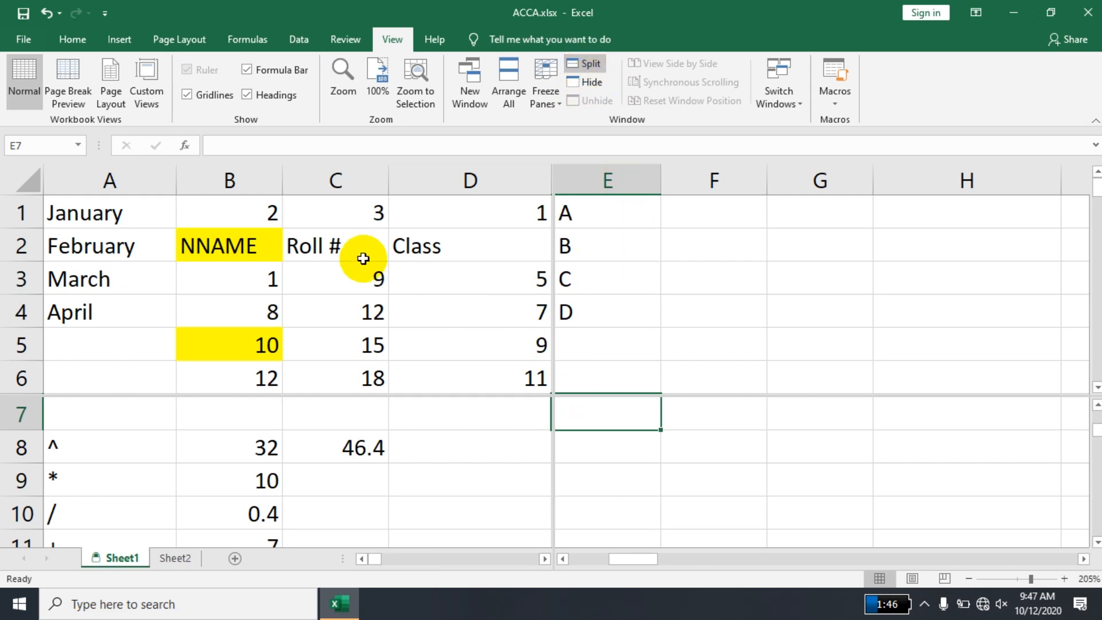
- Examine how the four panes scroll by moving to column A in the upper area and up to row 1 in the lower area
left_click(608, 239)
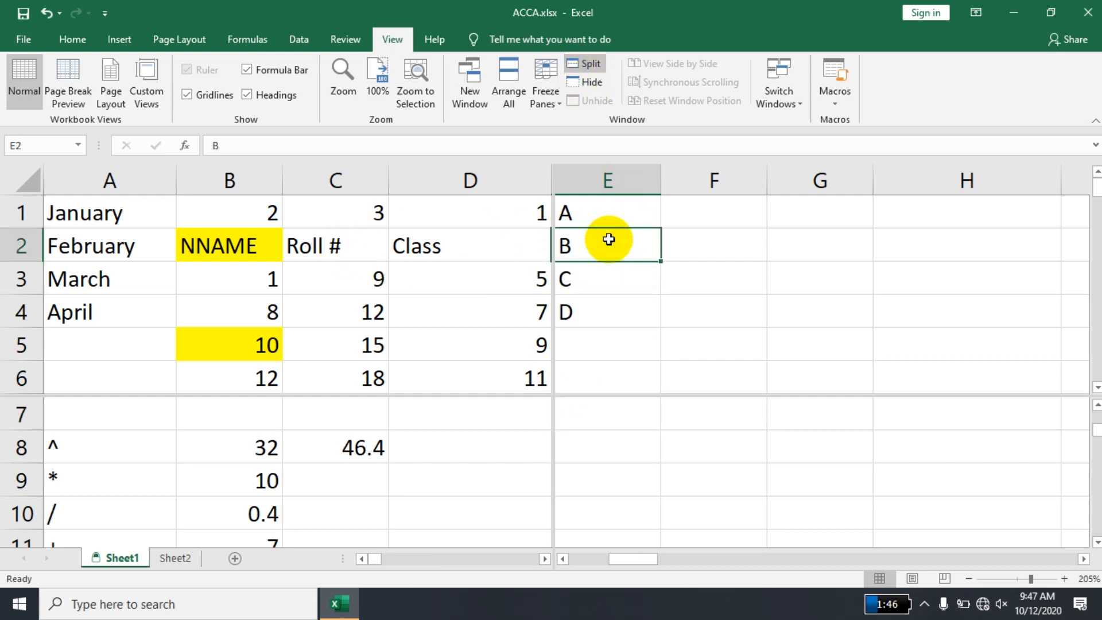
key("Left")
key("Left")
key("Left")
key("Left")
key("Down")
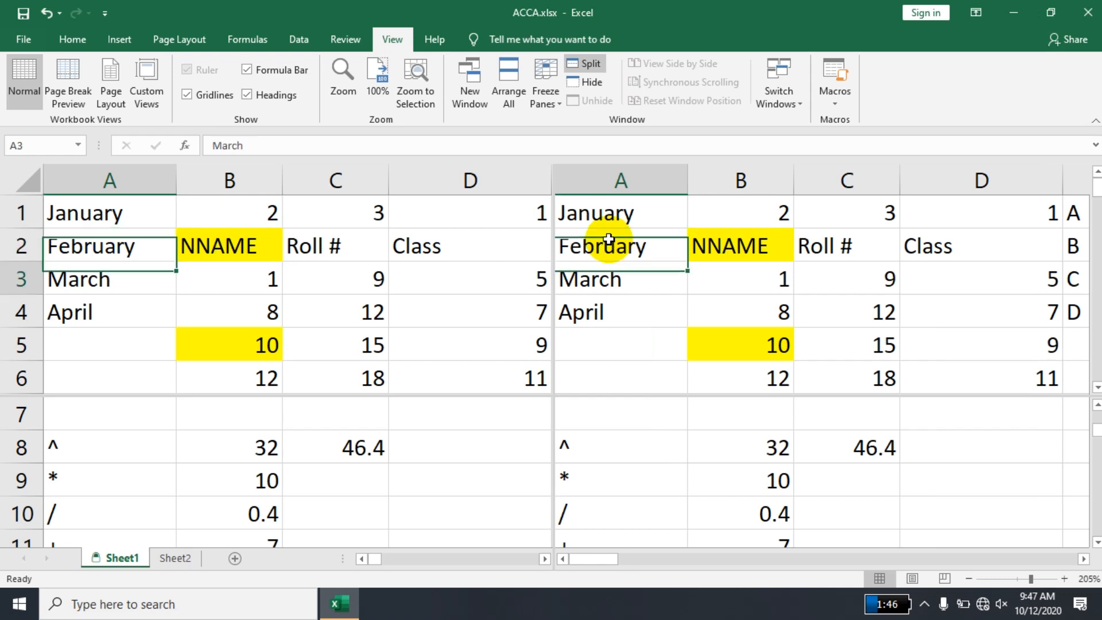
left_click(438, 476)
key("Up")
key("Up")
key("Up")
key("Up")
key("Up")
key("Up")
key("Up")
key("Up")
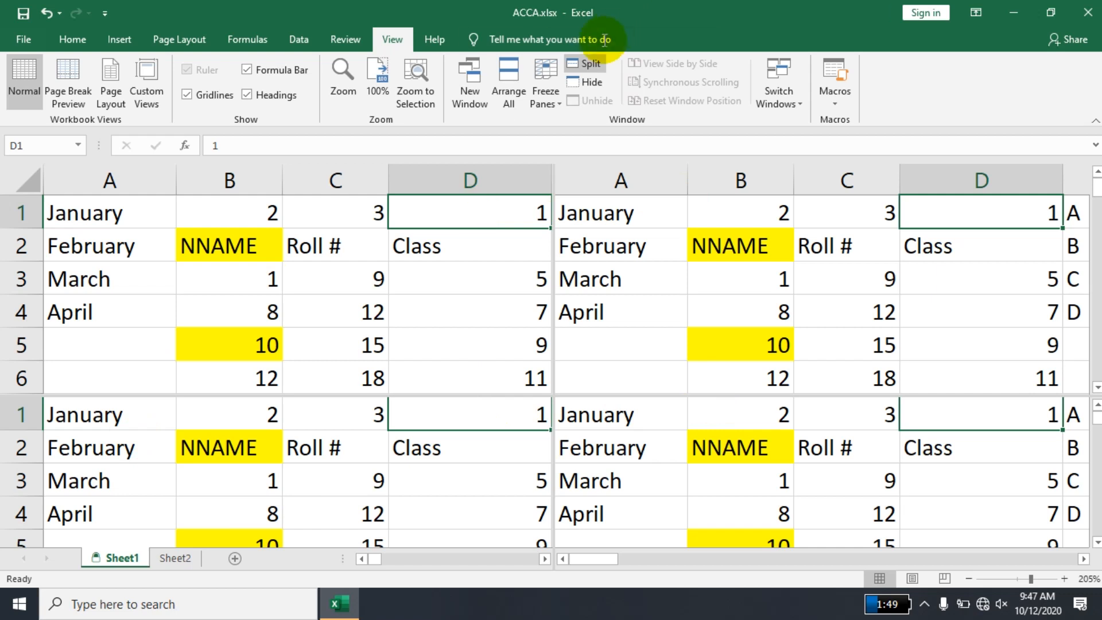
- Replace the four-pane split with a vertical split before column E and bring column A into view in the second pane
left_click(591, 65)
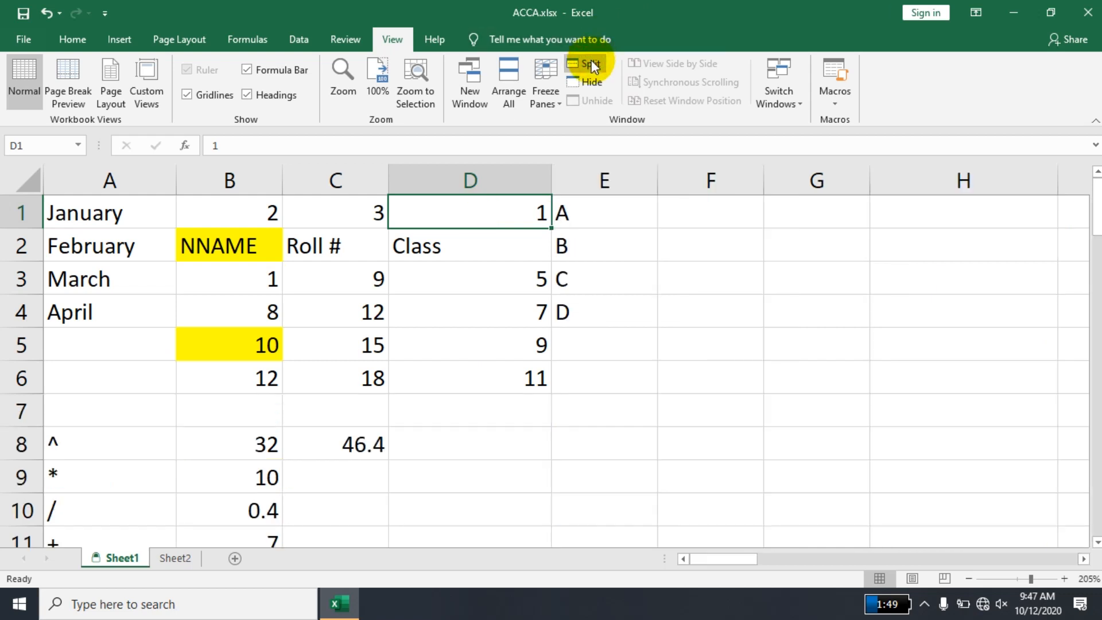
left_click(577, 215)
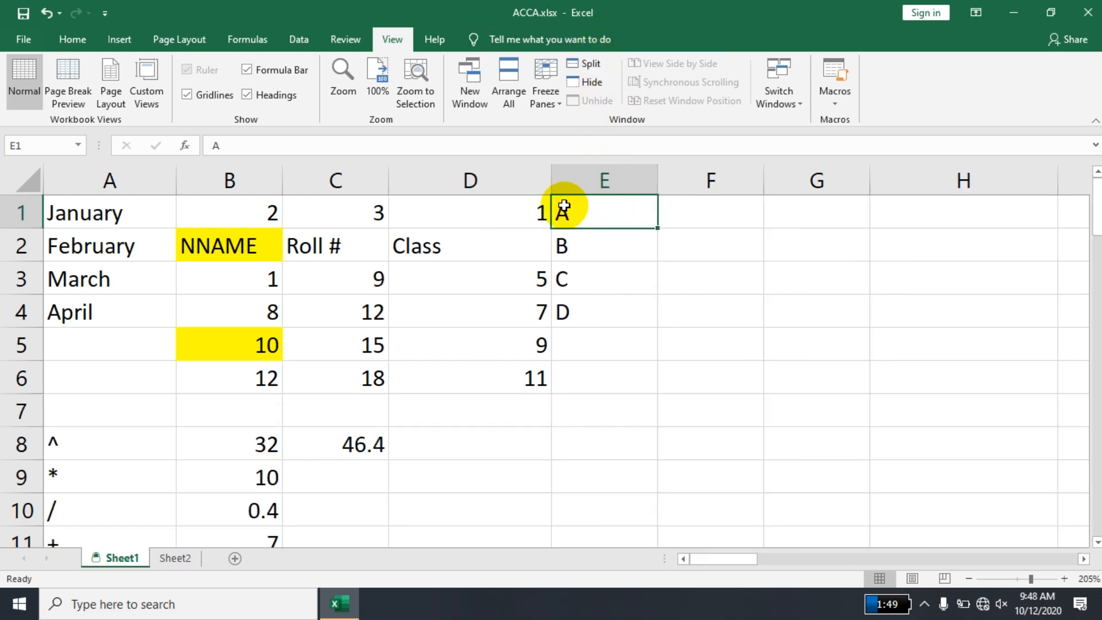
left_click(596, 69)
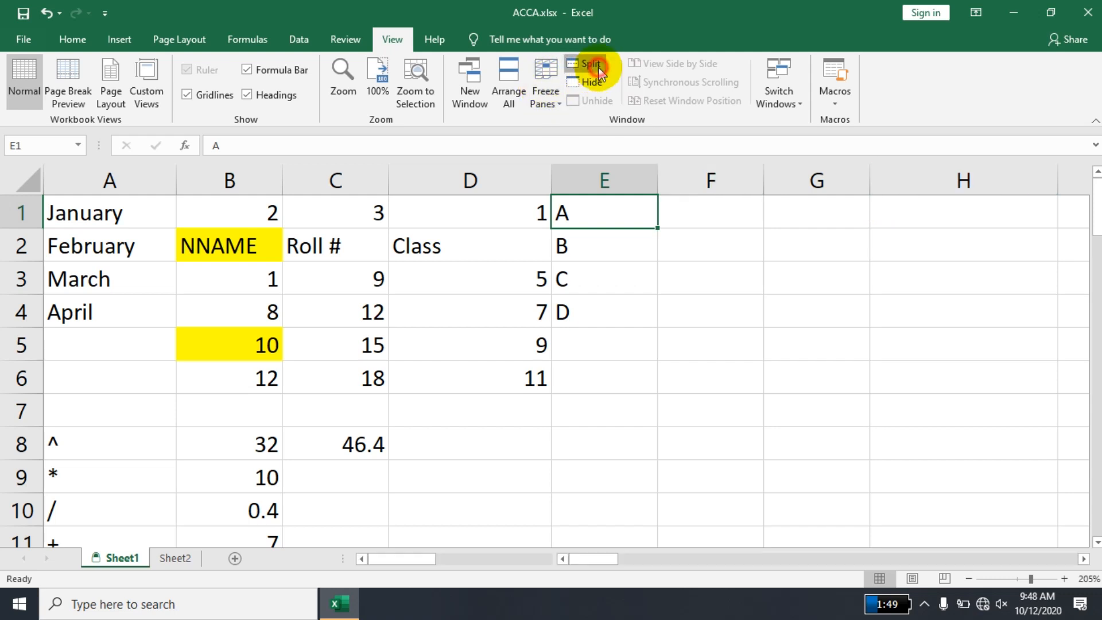
left_click(667, 316)
key("Left")
key("Home")
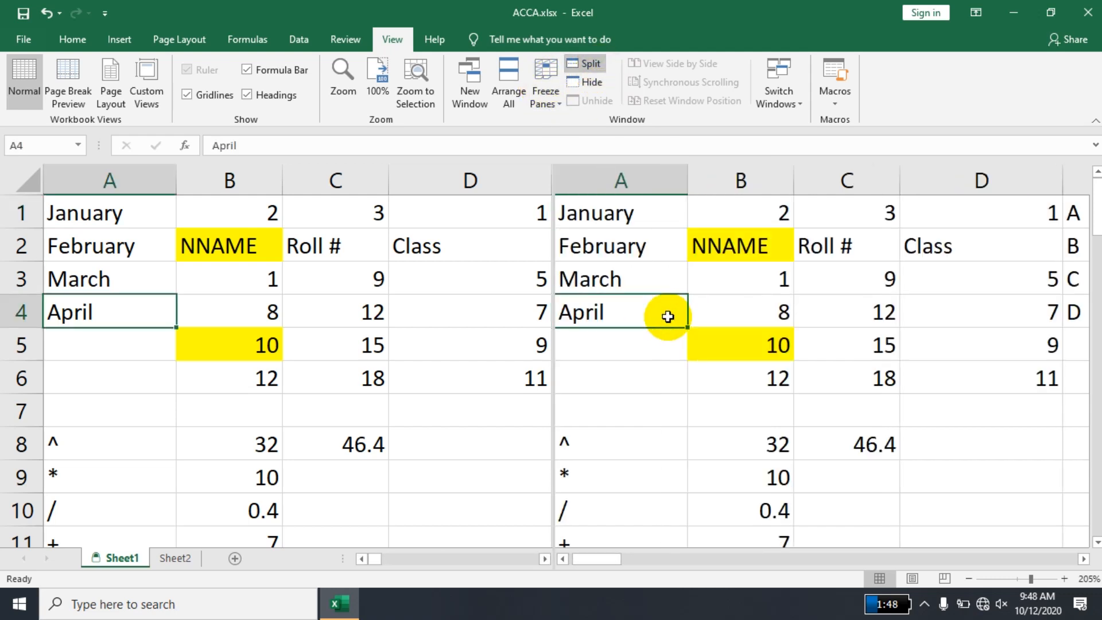
- Replace the vertical split with a horizontal one above row 8, and remove it after moving up to A1 in the lower pane
left_click(62, 442)
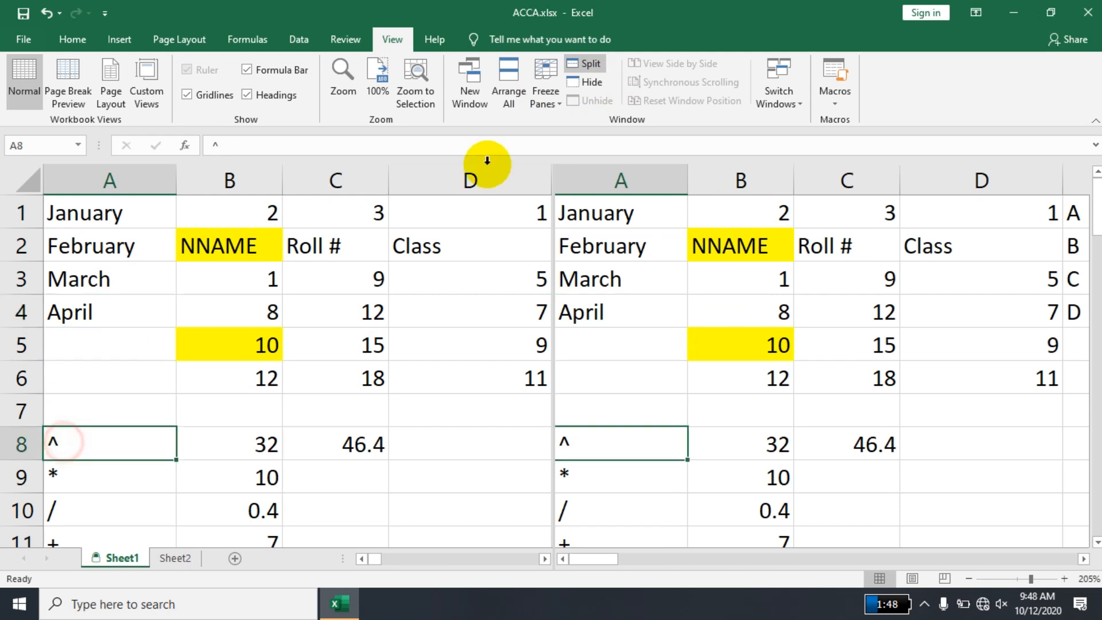
left_click(585, 65)
left_click(586, 65)
key("Up")
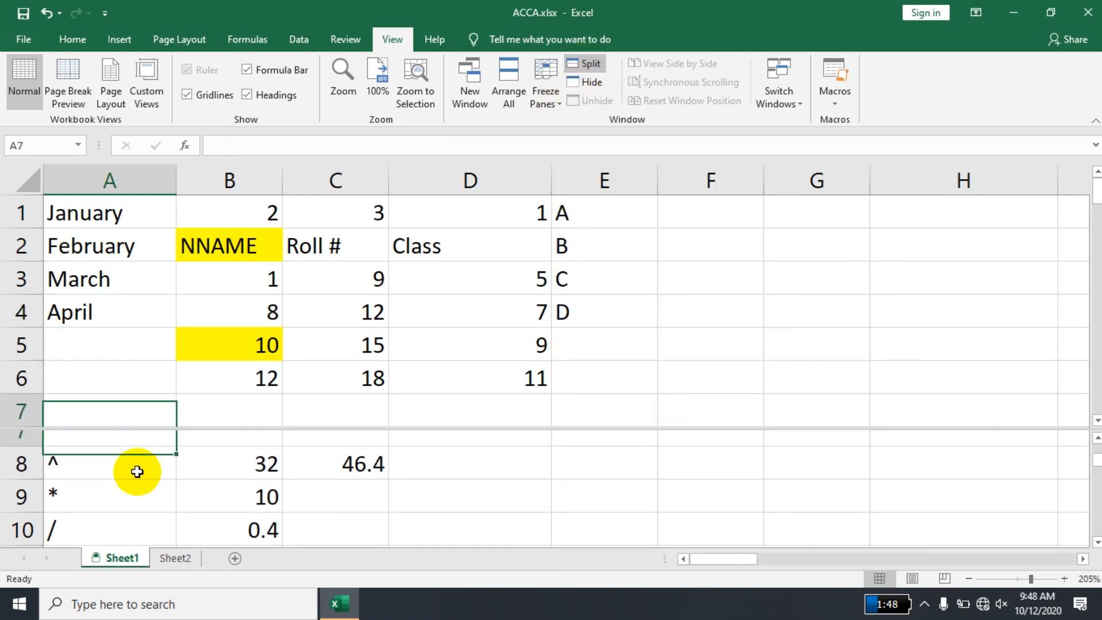
key("Up")
key("Up")
key("Up")
key("Up")
key("Up")
key("Up")
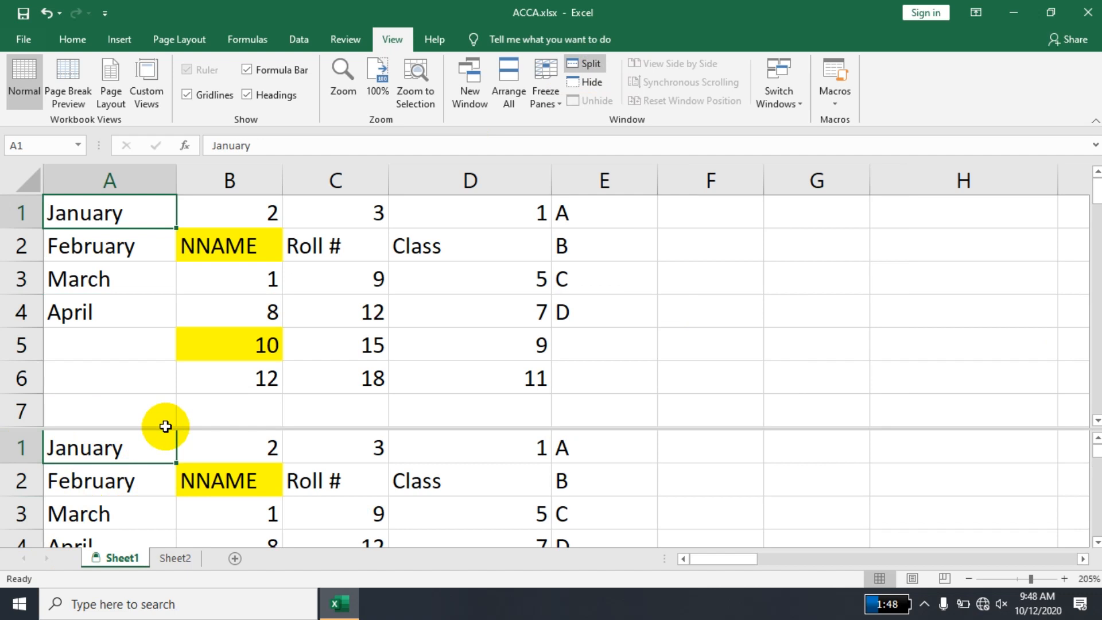
left_click(591, 67)
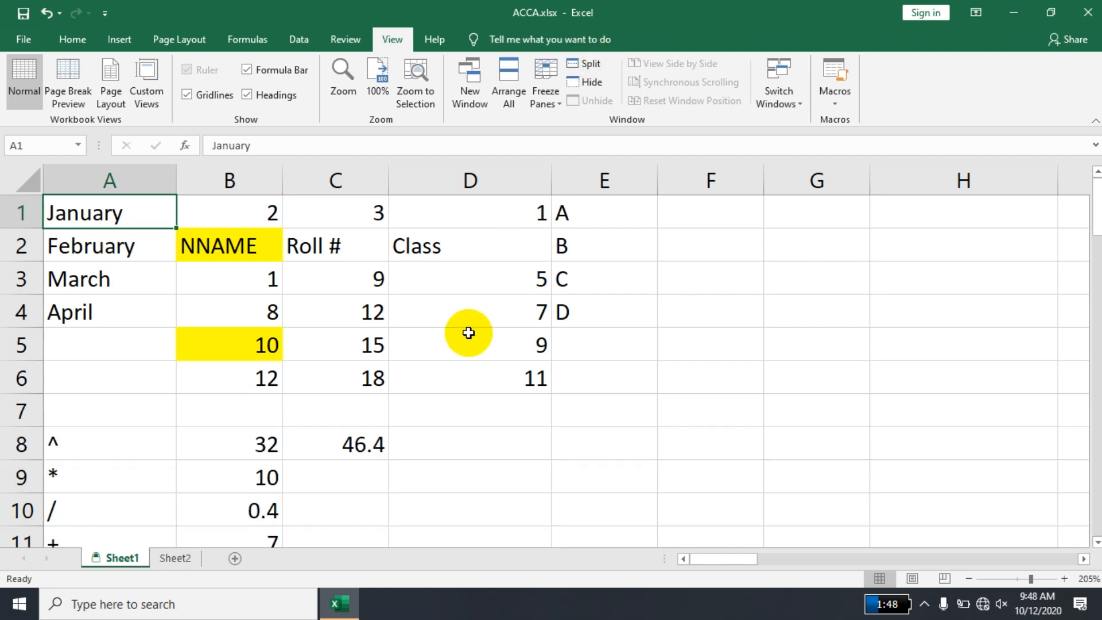